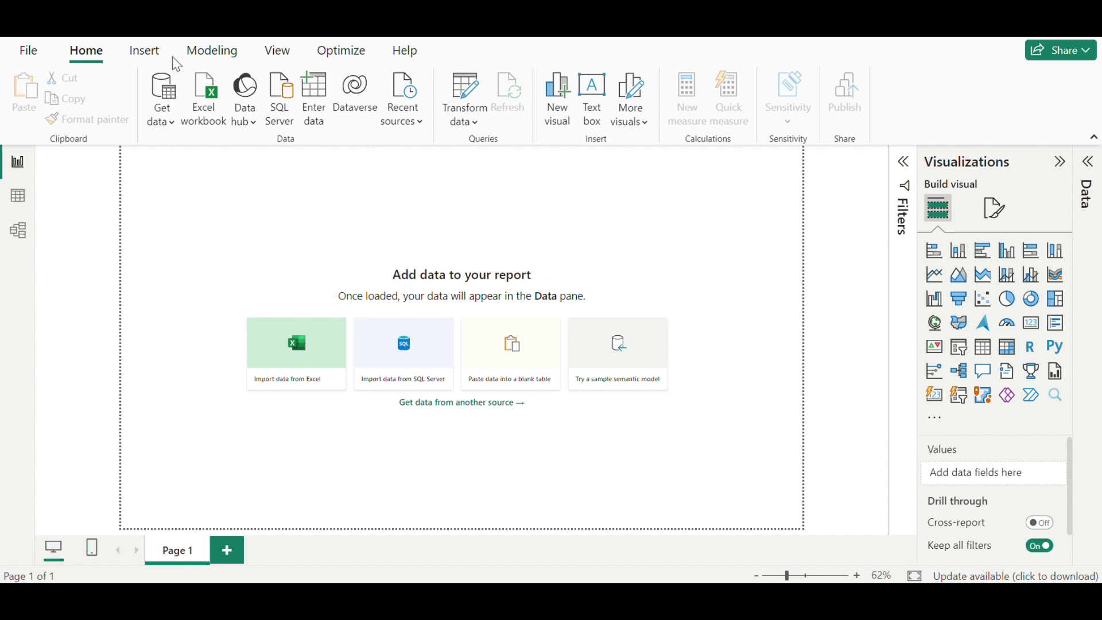
- Connect to the Excel workbook Dental_clinic_Activity Data and open its dental_clinic_Activity Data sheet for transformation
click(176, 129)
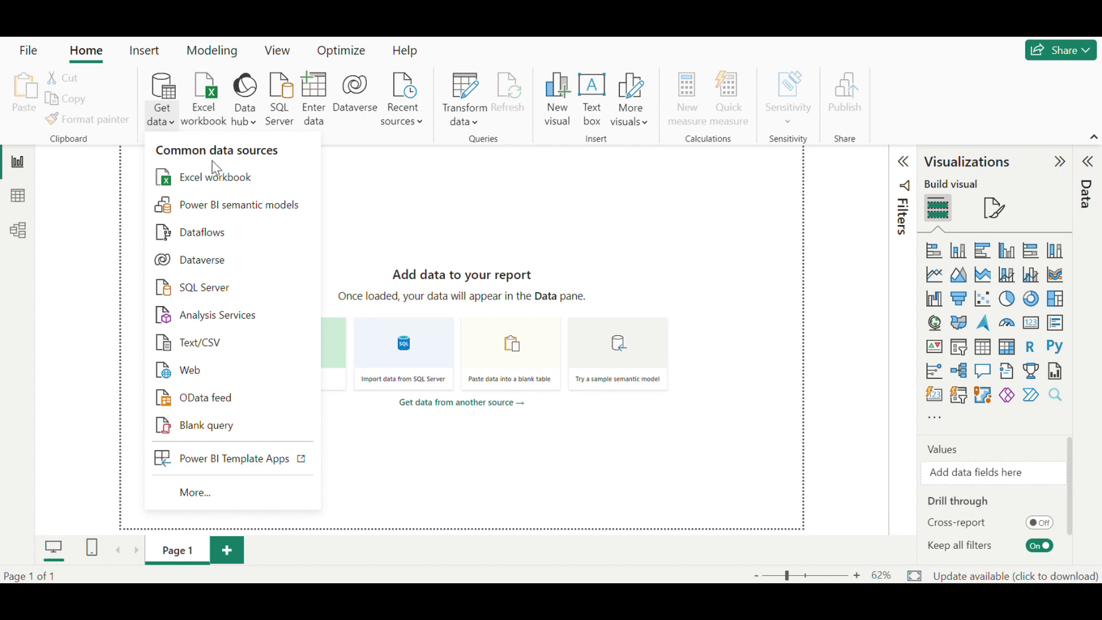
click(239, 178)
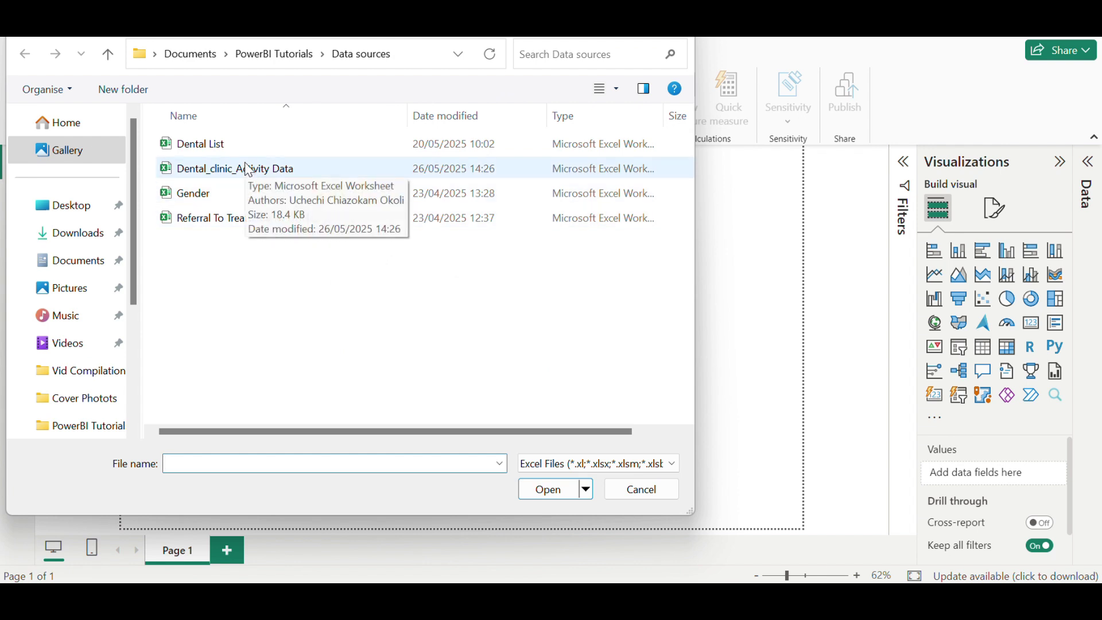
click(213, 177)
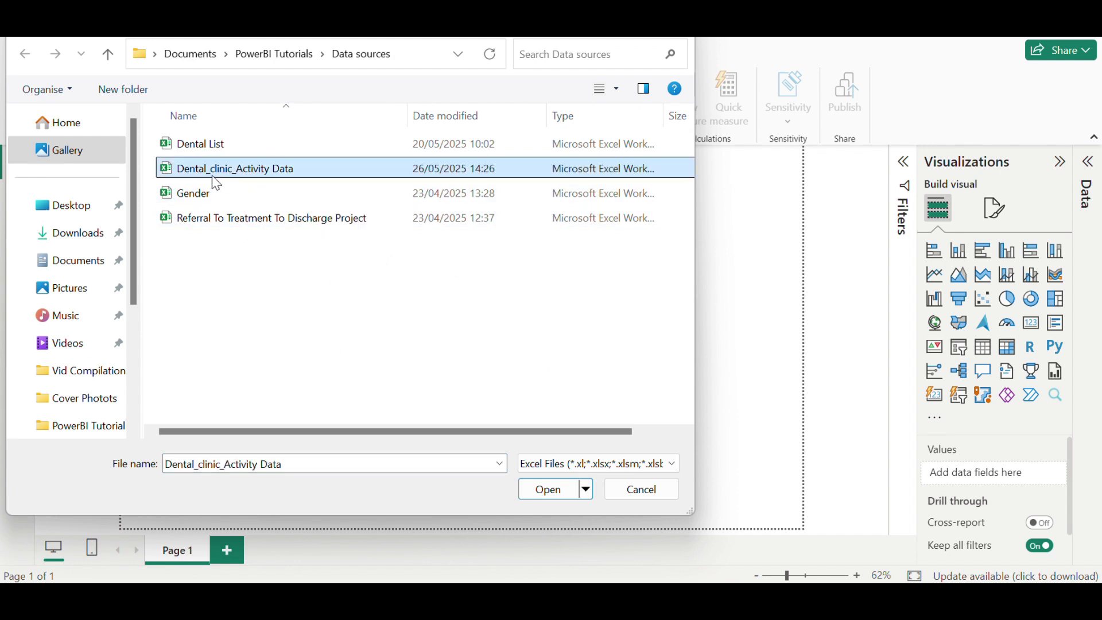
click(556, 490)
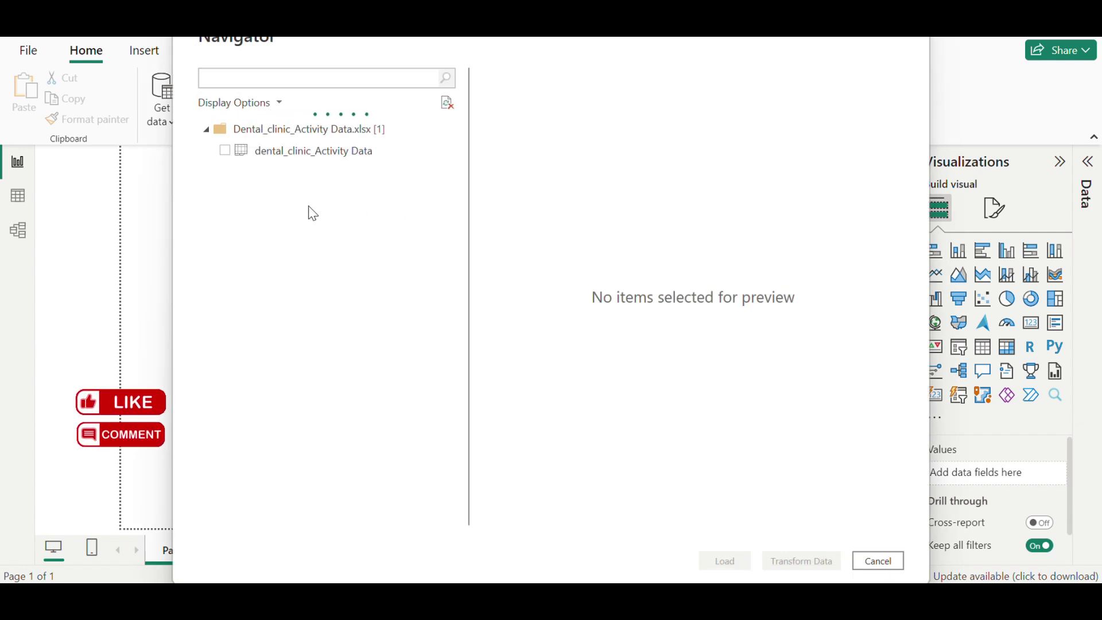
click(223, 151)
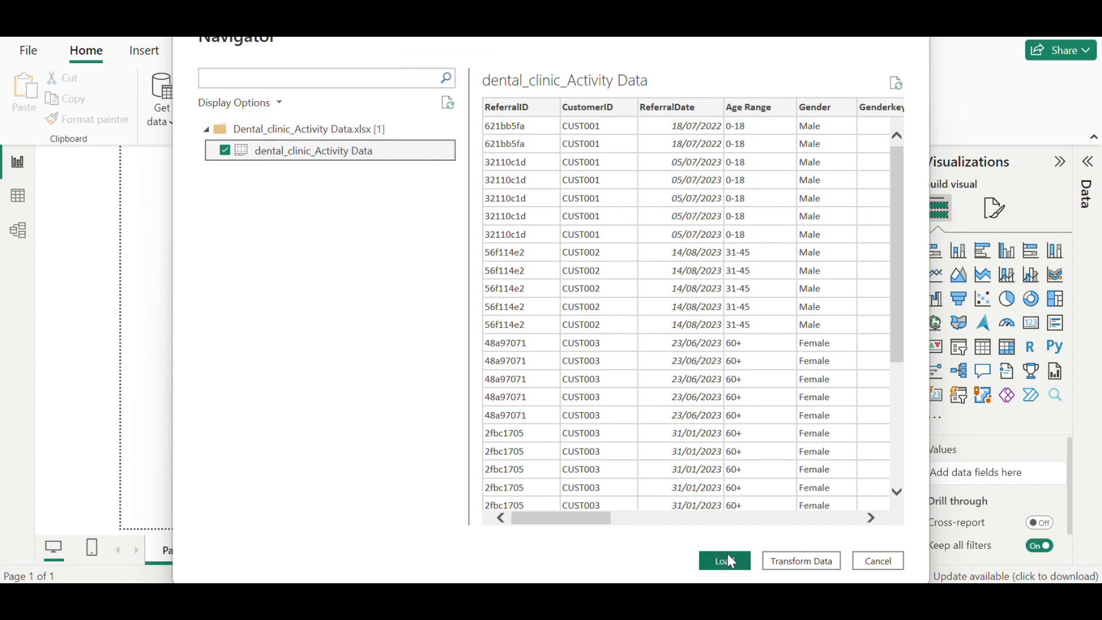
click(806, 561)
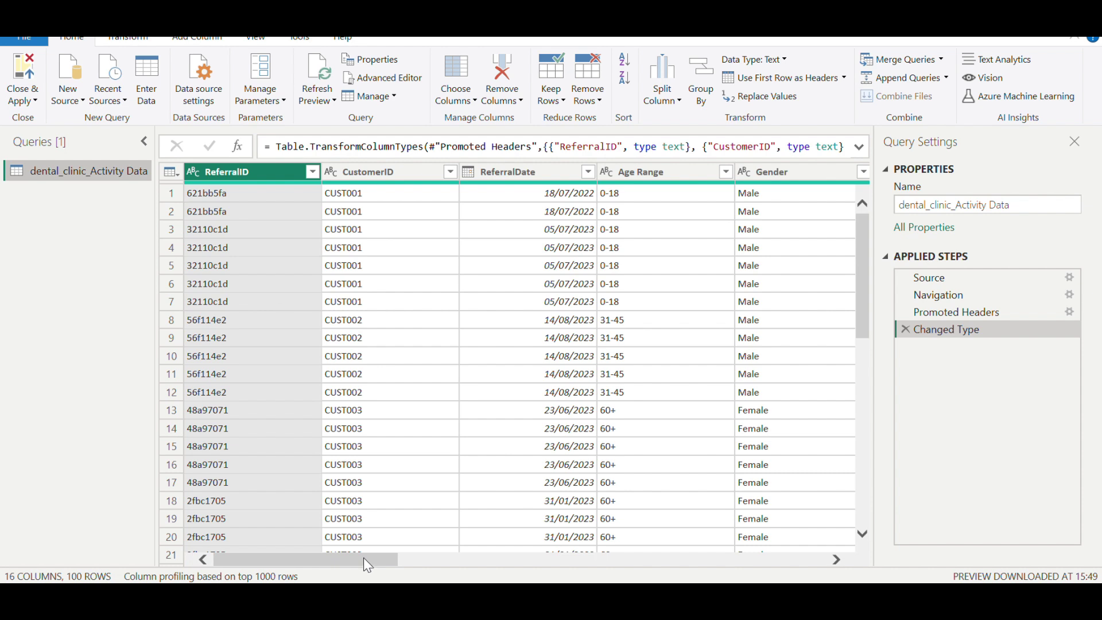
- Change the Genderkey column's data type to Text, replacing the current type conversion
drag(366, 564, 549, 540)
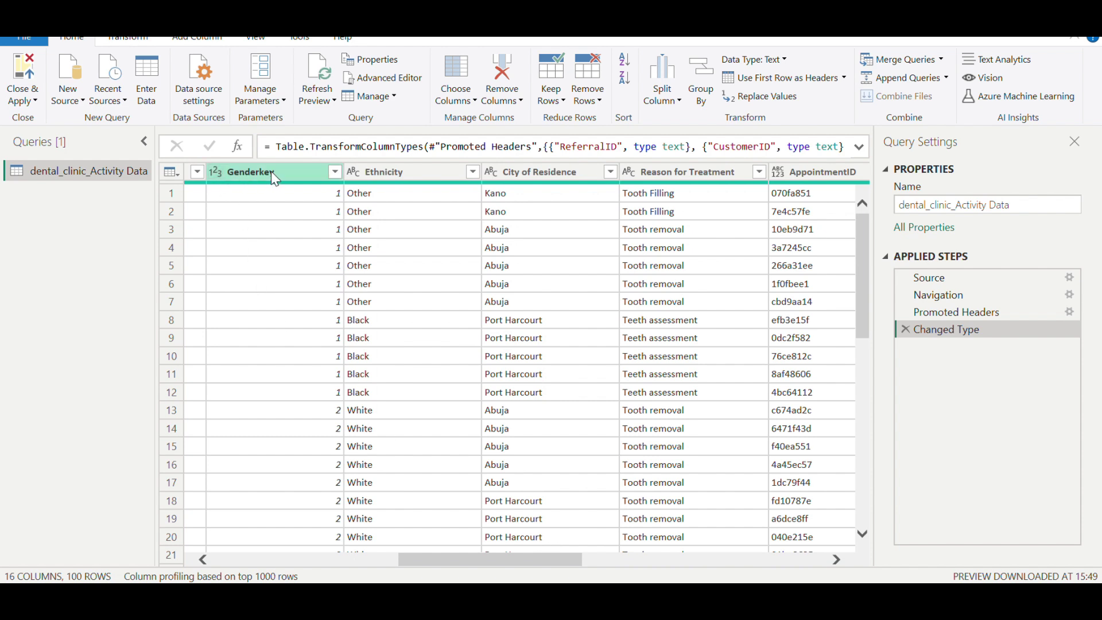
click(216, 173)
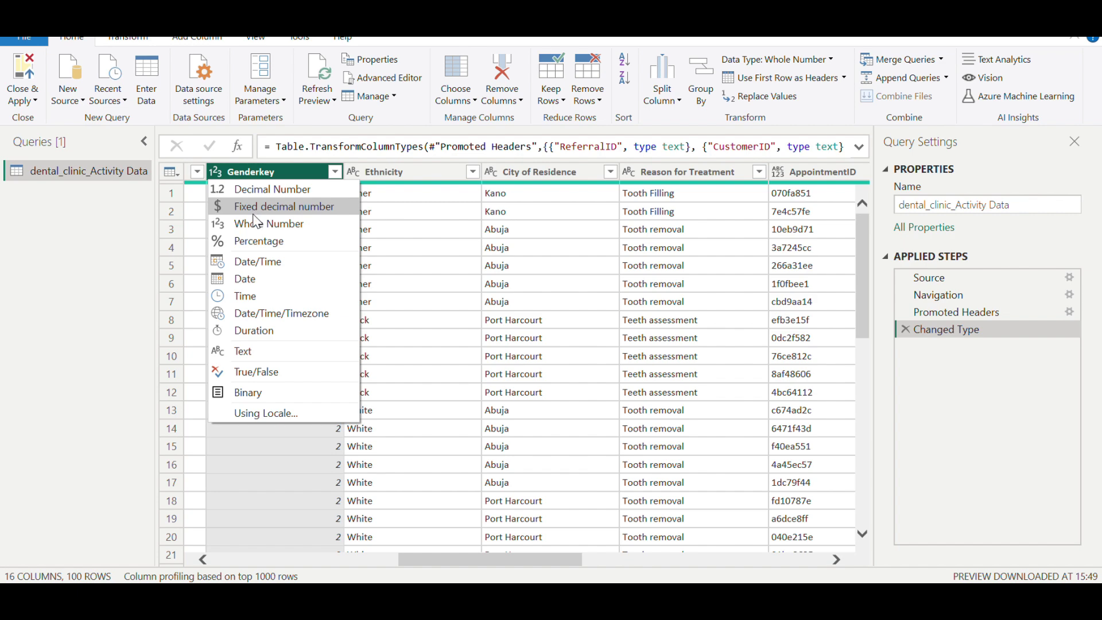
click(259, 348)
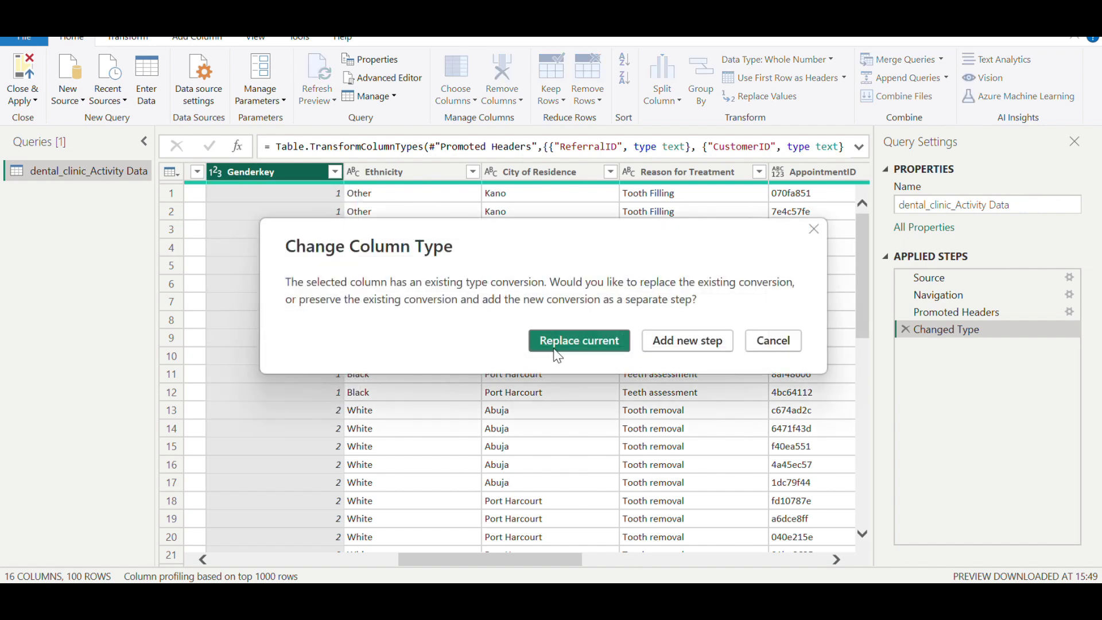
click(597, 349)
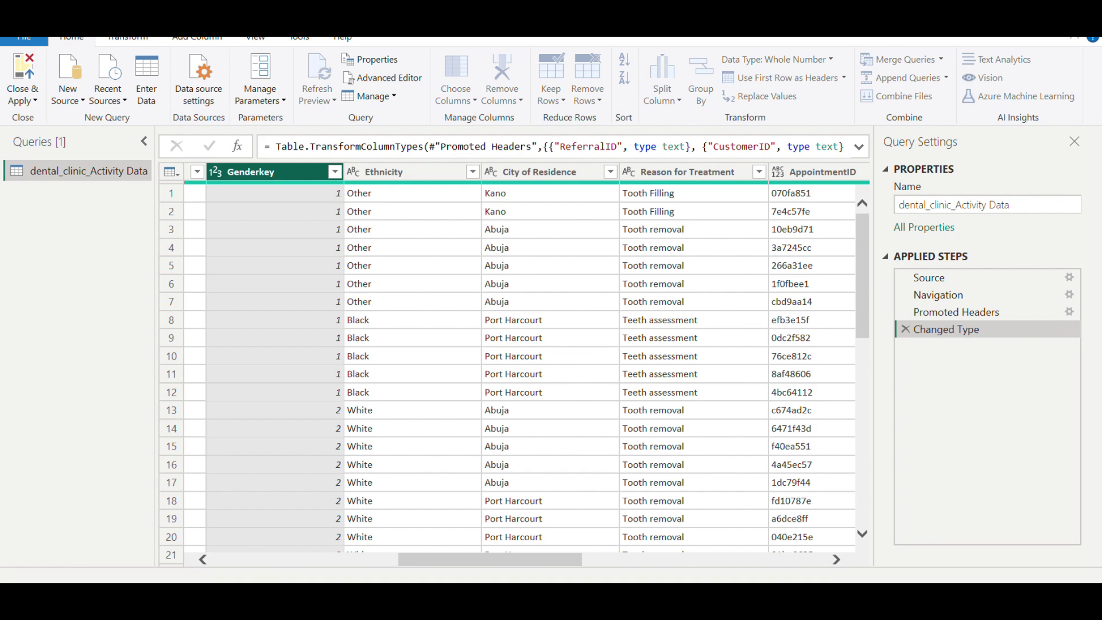
mouse_move(481, 595)
mouse_move(516, 553)
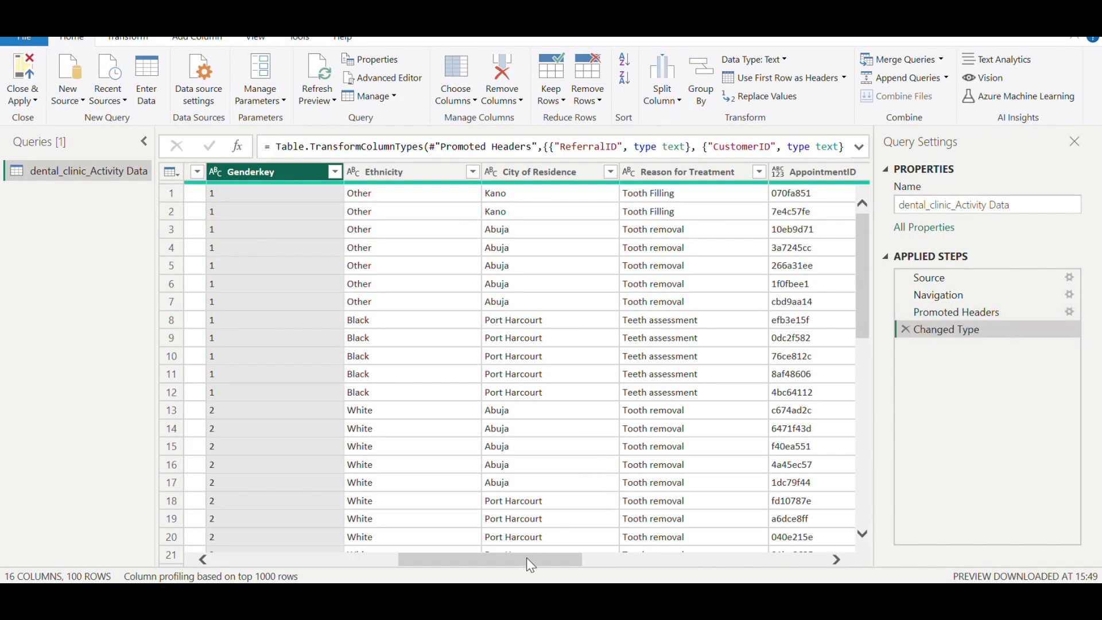
- Change the AppointmentID column's data type to Text
drag(526, 557, 627, 552)
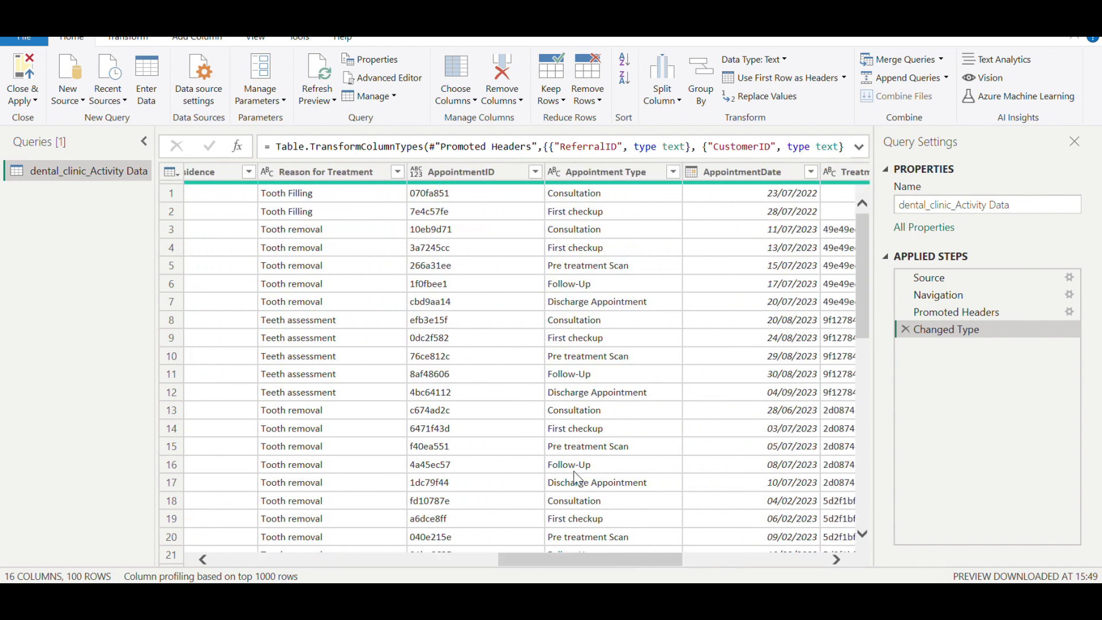
click(415, 171)
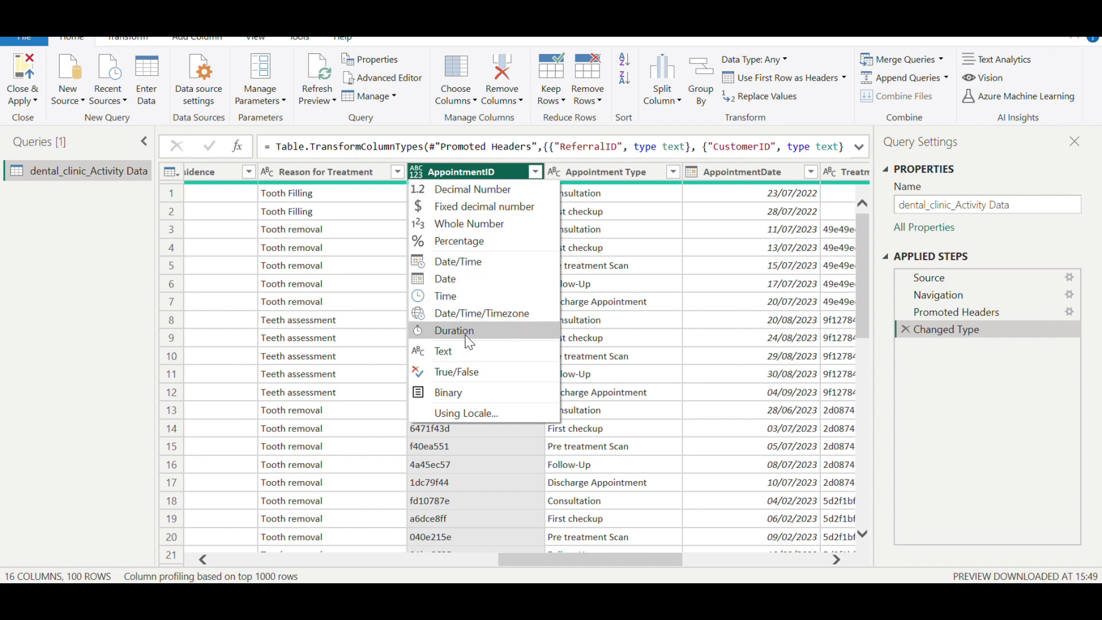
click(464, 351)
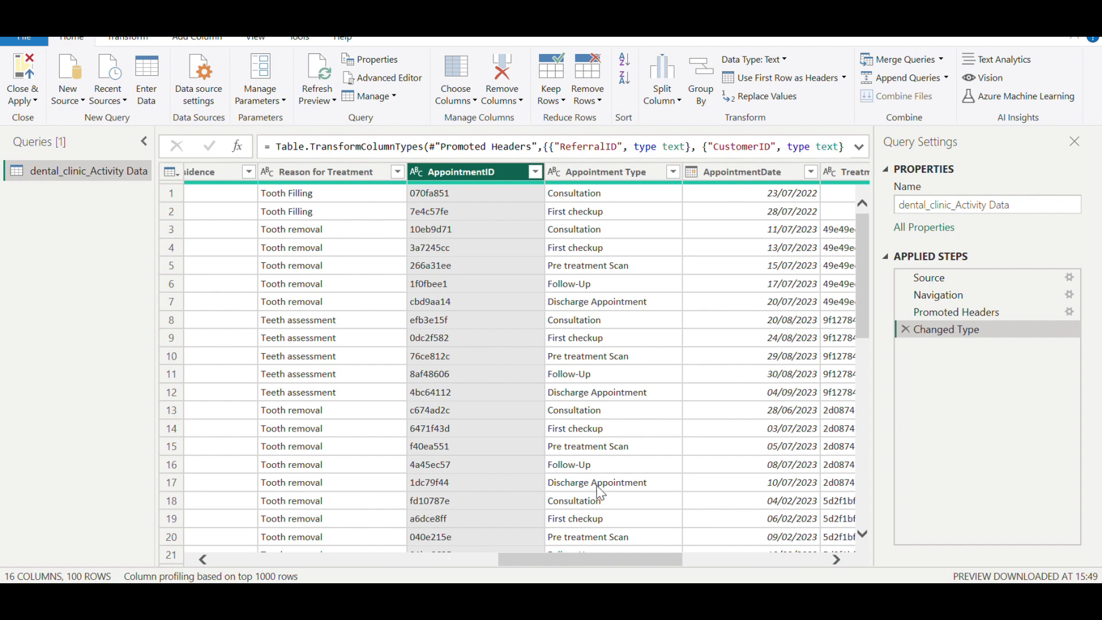
- Check the data types of the remaining columns through DischargeDate, including the type options for TreatmentDate
drag(623, 562, 771, 561)
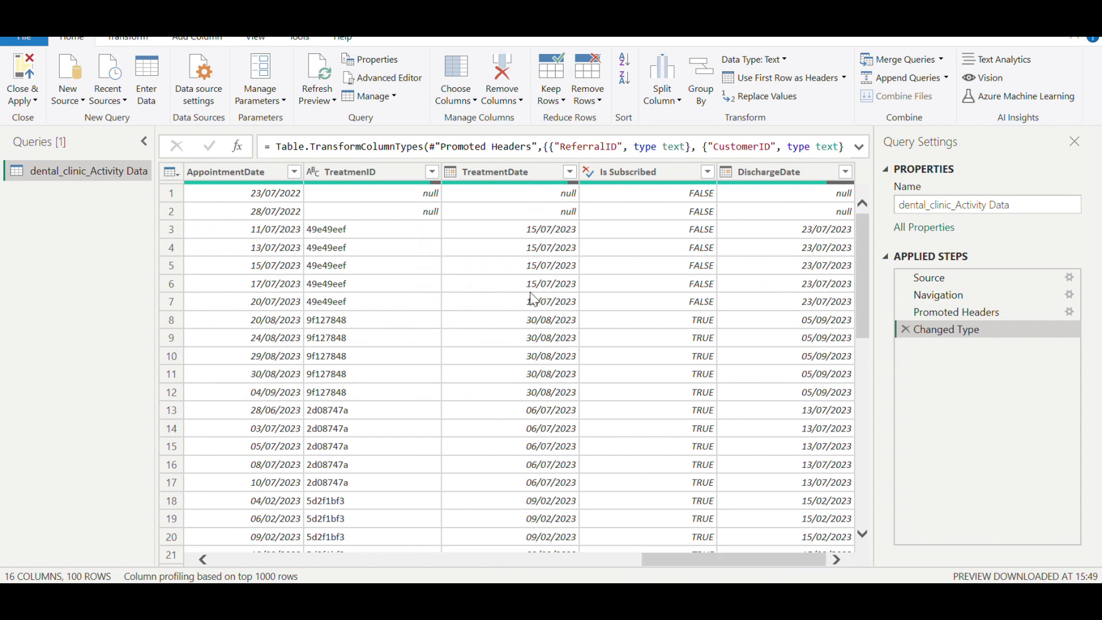
click(454, 176)
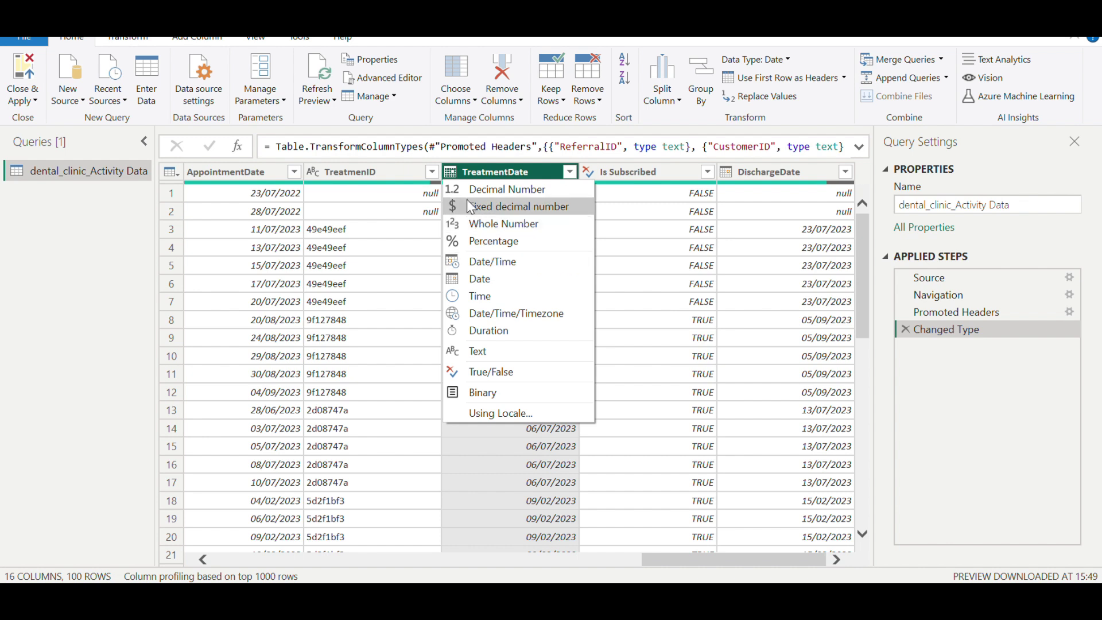
click(452, 170)
click(452, 170)
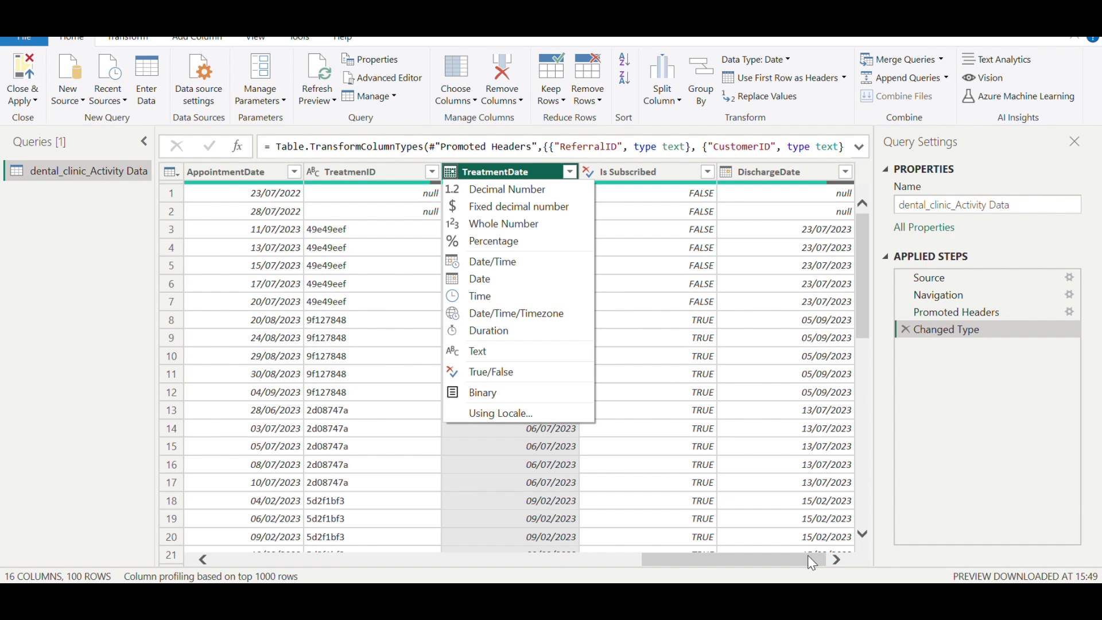
drag(784, 558, 356, 559)
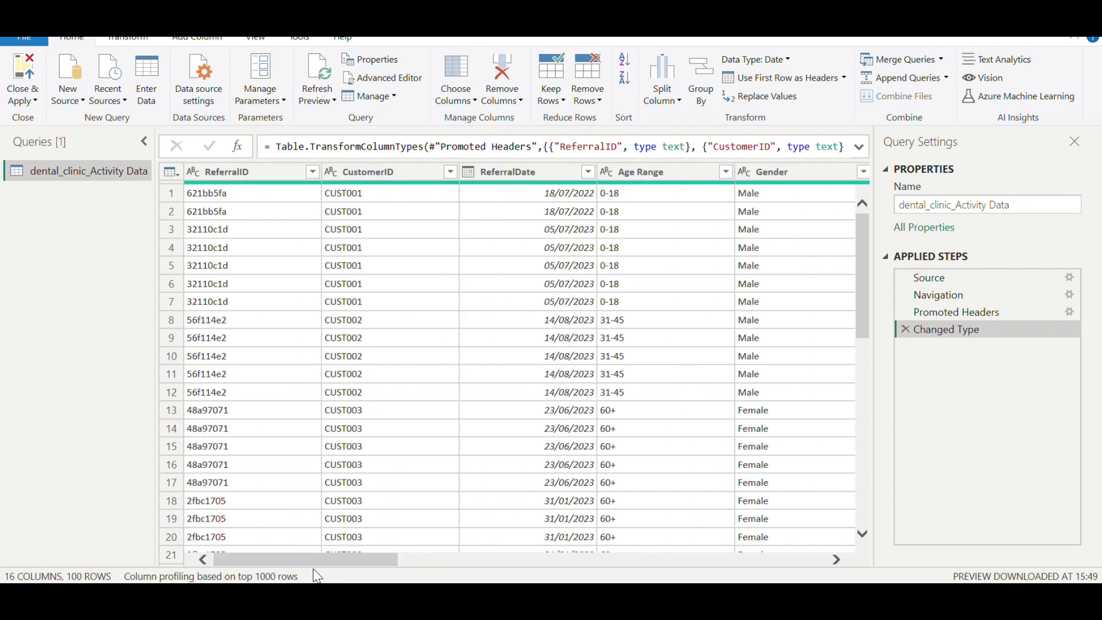
- Close the query editor and apply the changes to load the table into the report
click(178, 173)
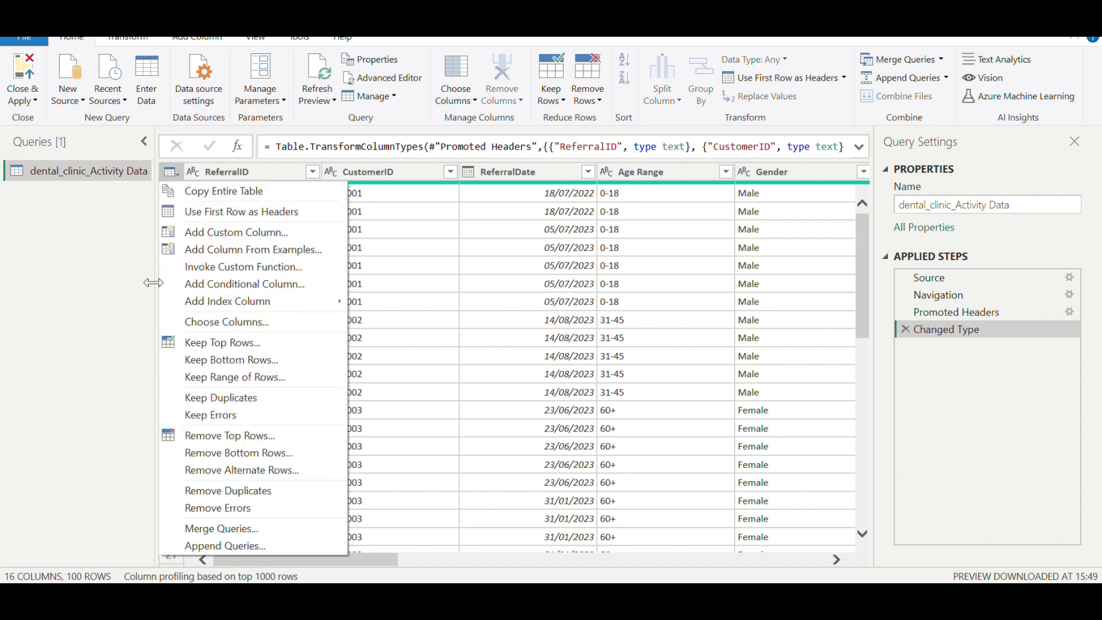
click(179, 174)
click(179, 174)
click(115, 231)
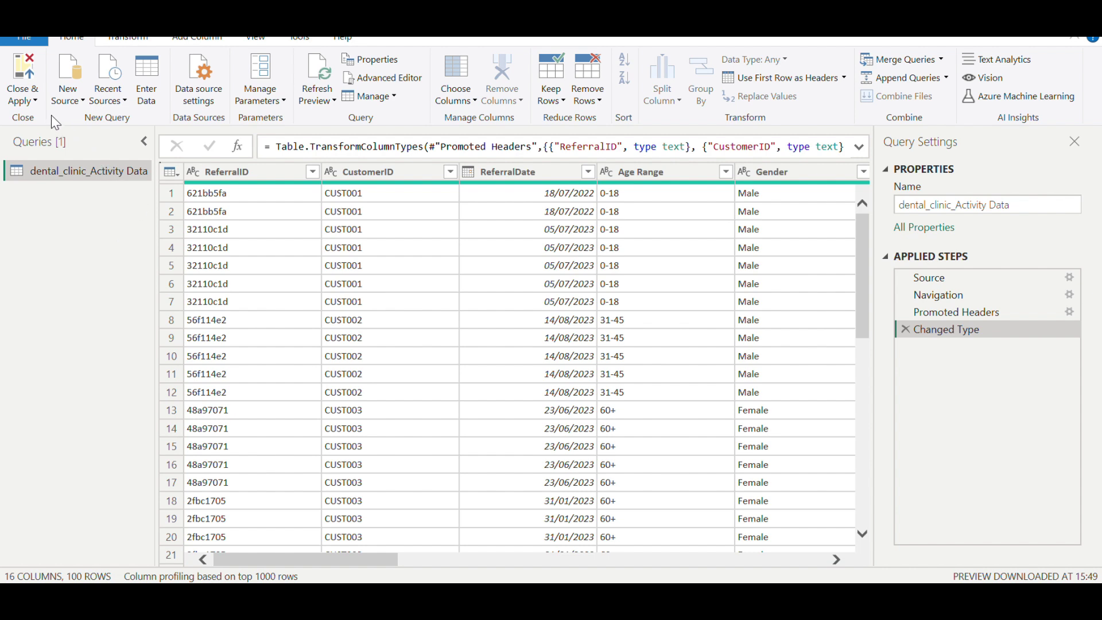
click(25, 63)
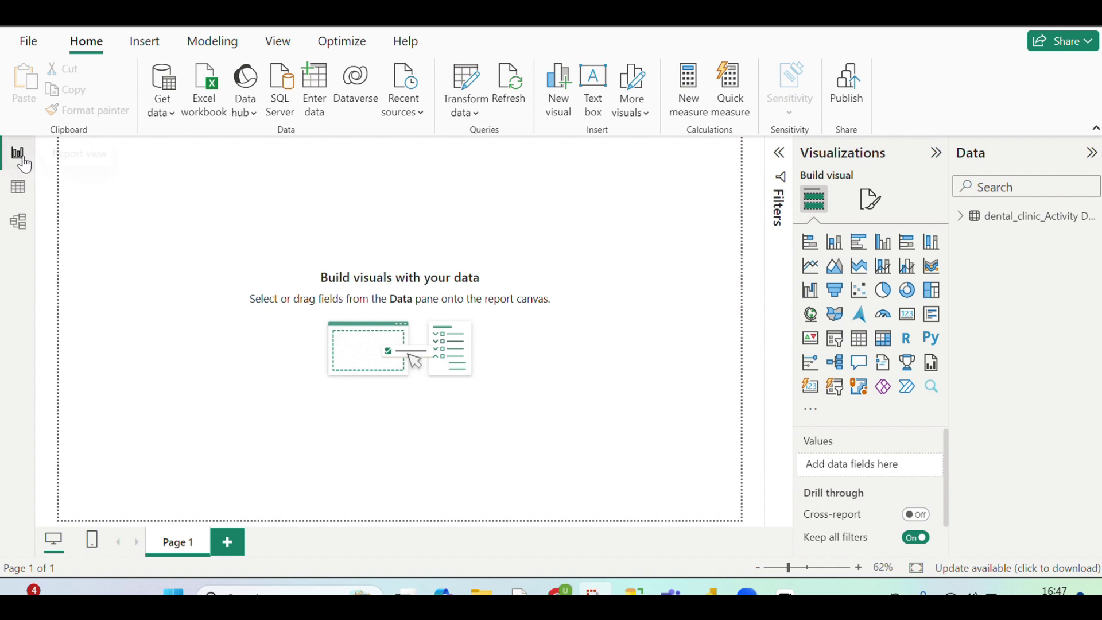
- Examine the loaded dental clinic table's rows and its card in the data model
click(25, 193)
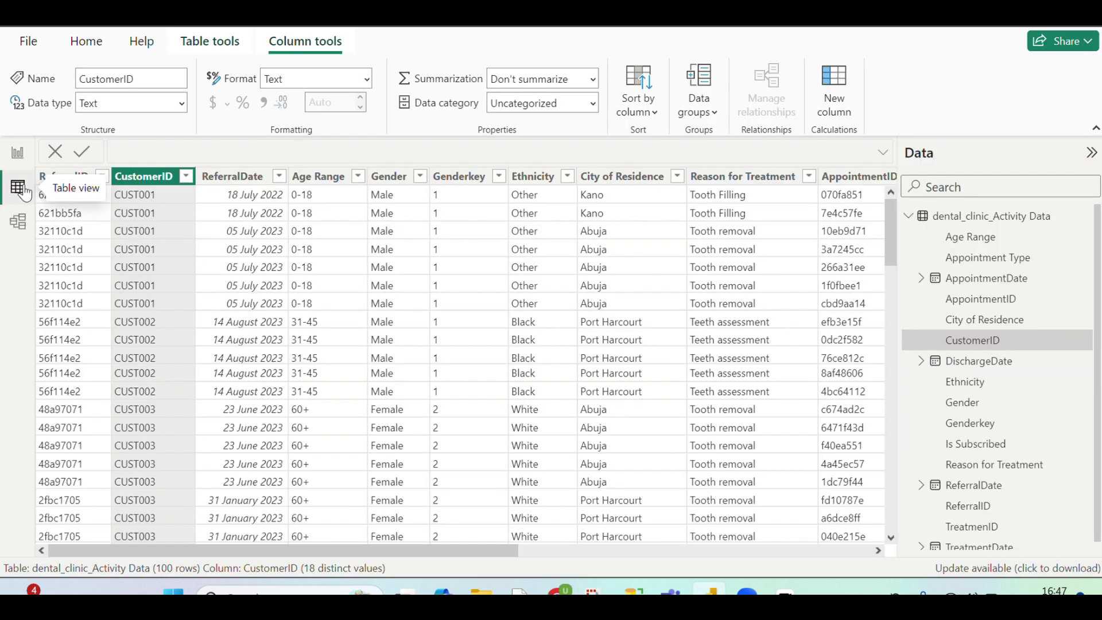
click(910, 217)
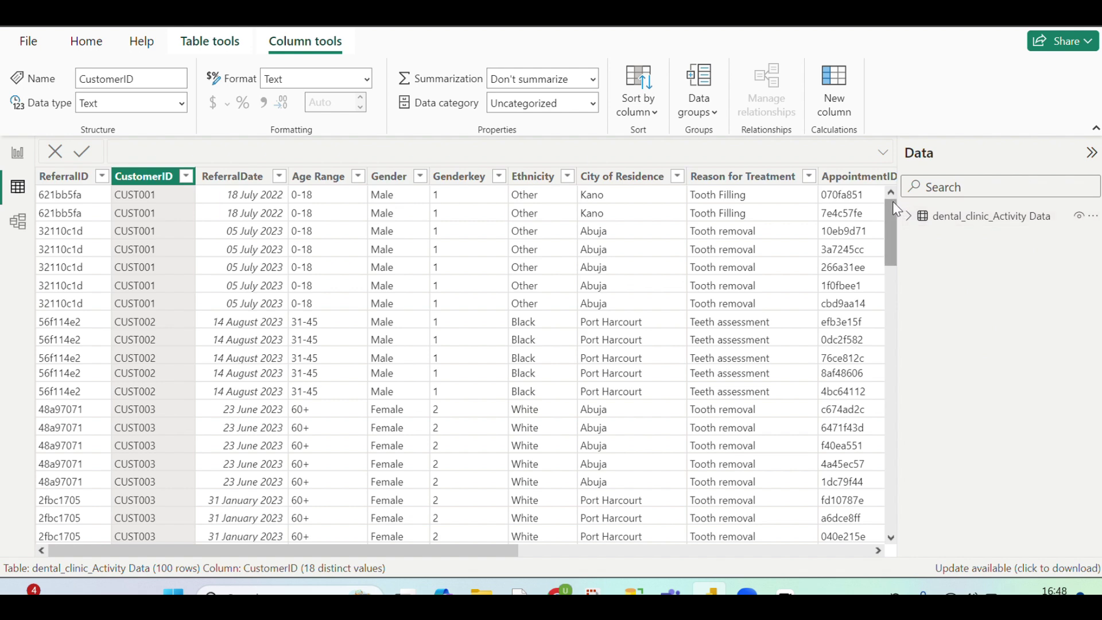
click(19, 221)
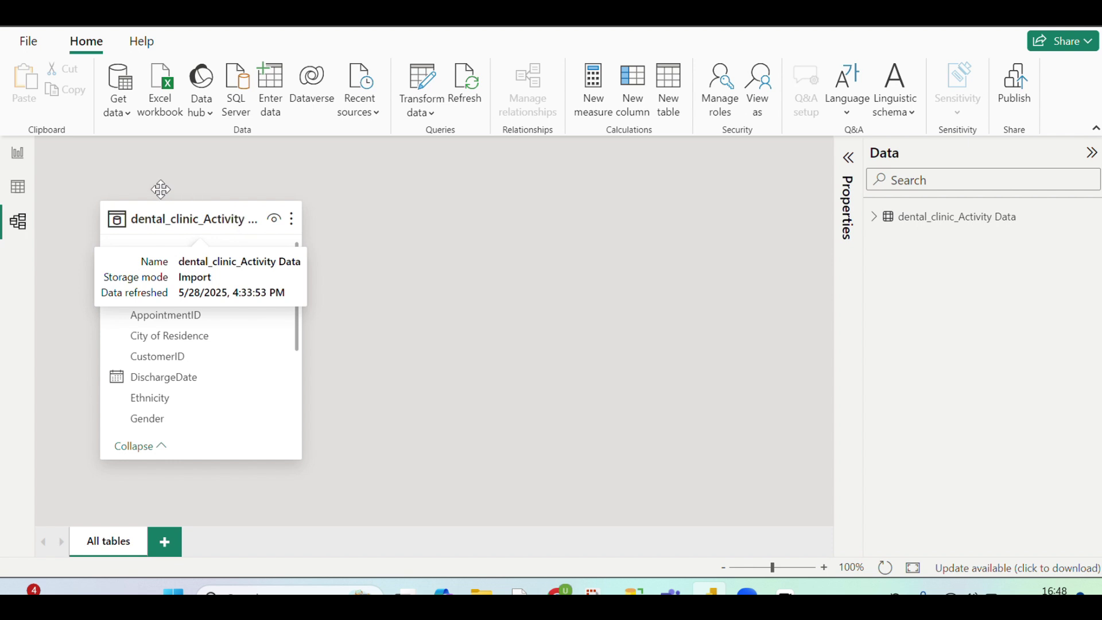
click(18, 154)
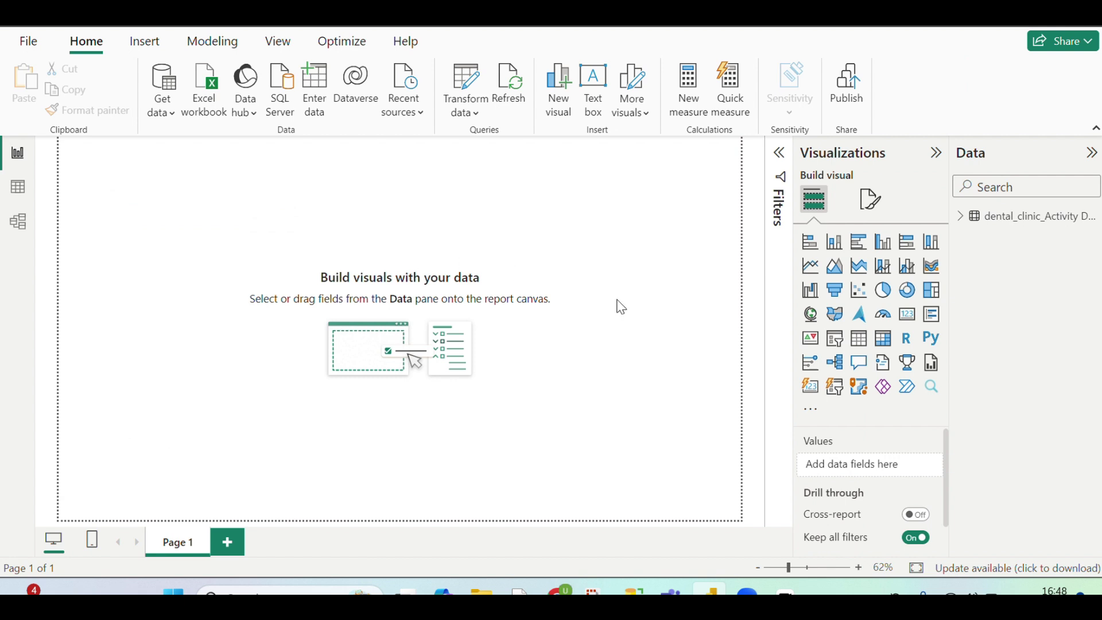
- Examine the table's ReferralID and CustomerID columns and its remaining columns through DischargeDate
click(18, 190)
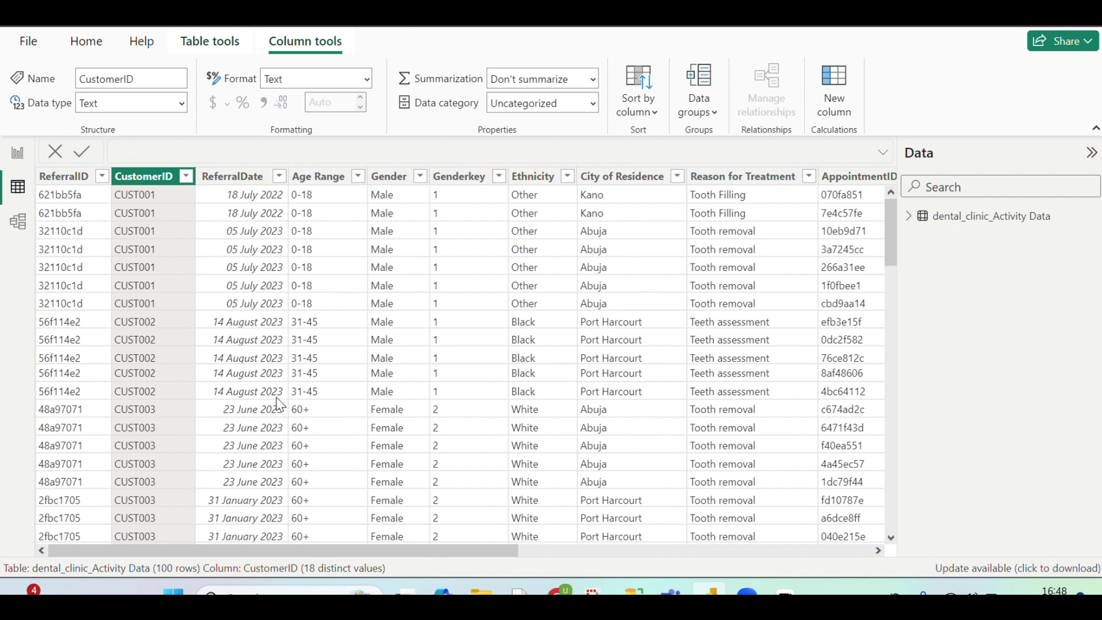
click(84, 183)
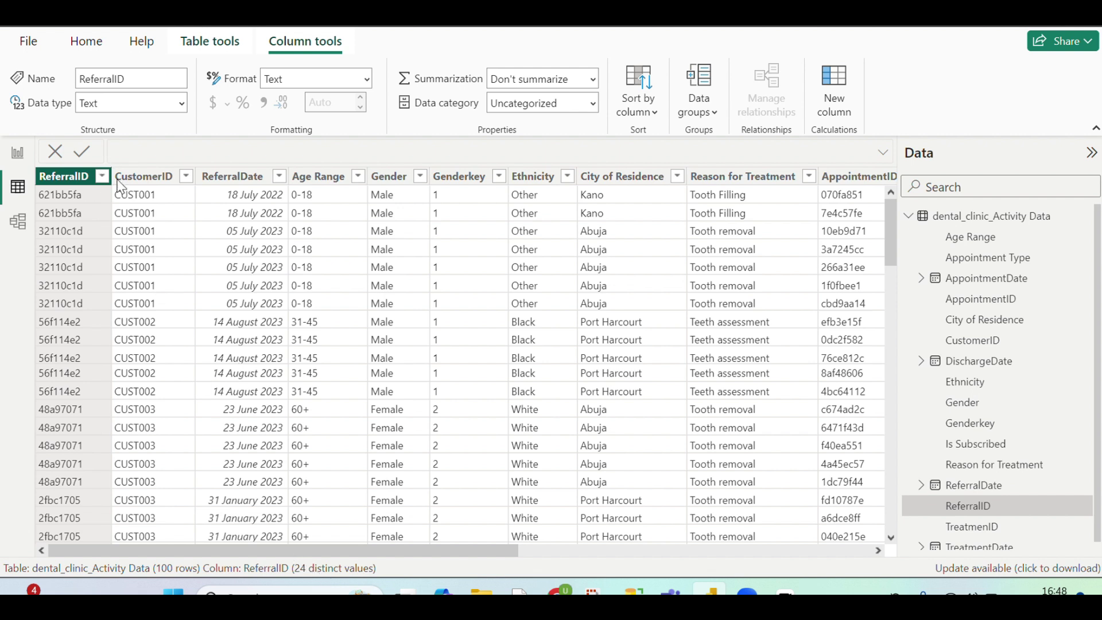
click(138, 178)
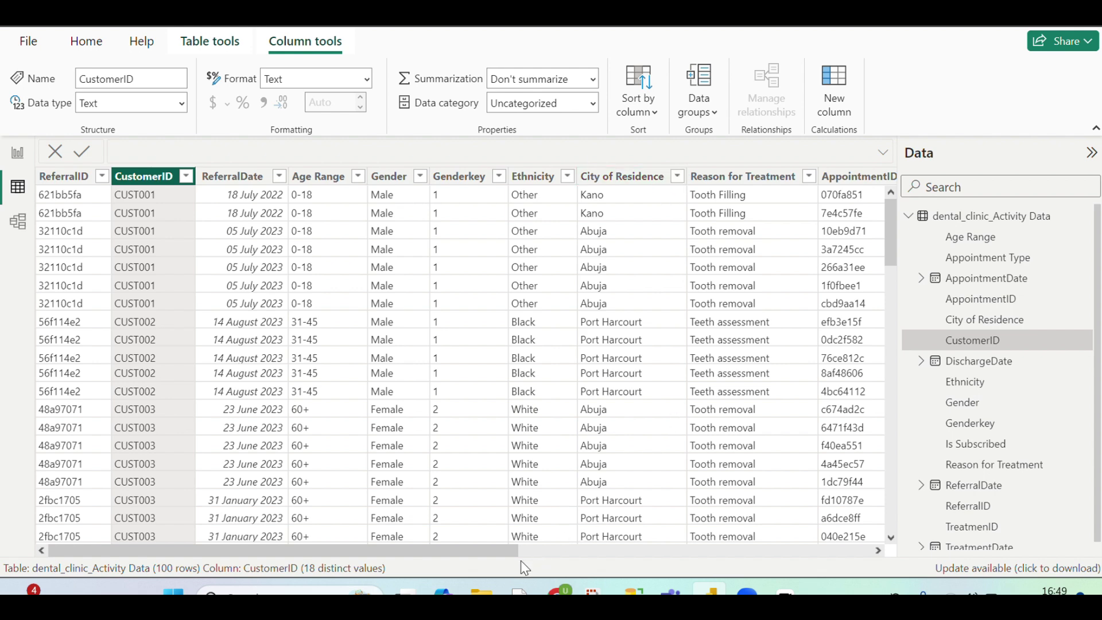
drag(506, 560, 909, 554)
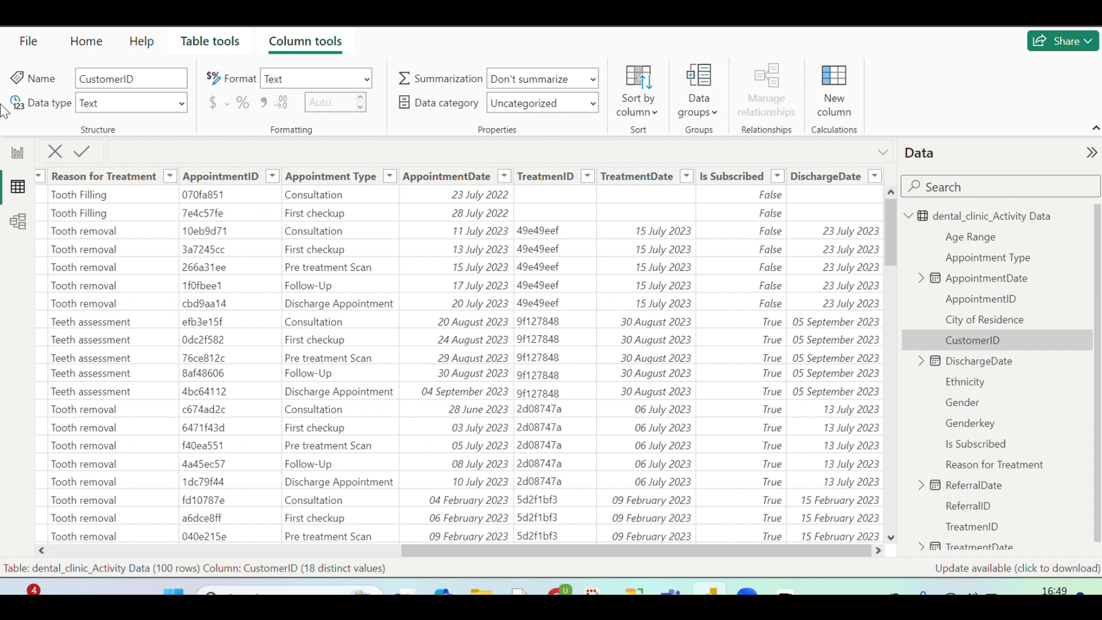
click(23, 155)
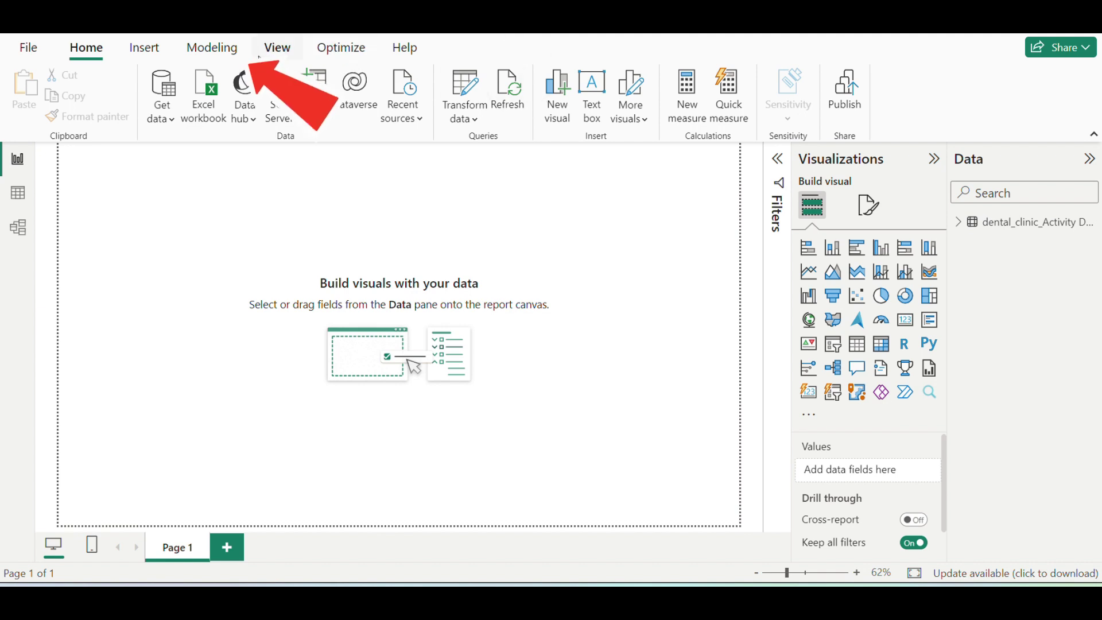
- Create a calculated table named Date with the DAX formula Date = CALENDARAUTO()
click(216, 51)
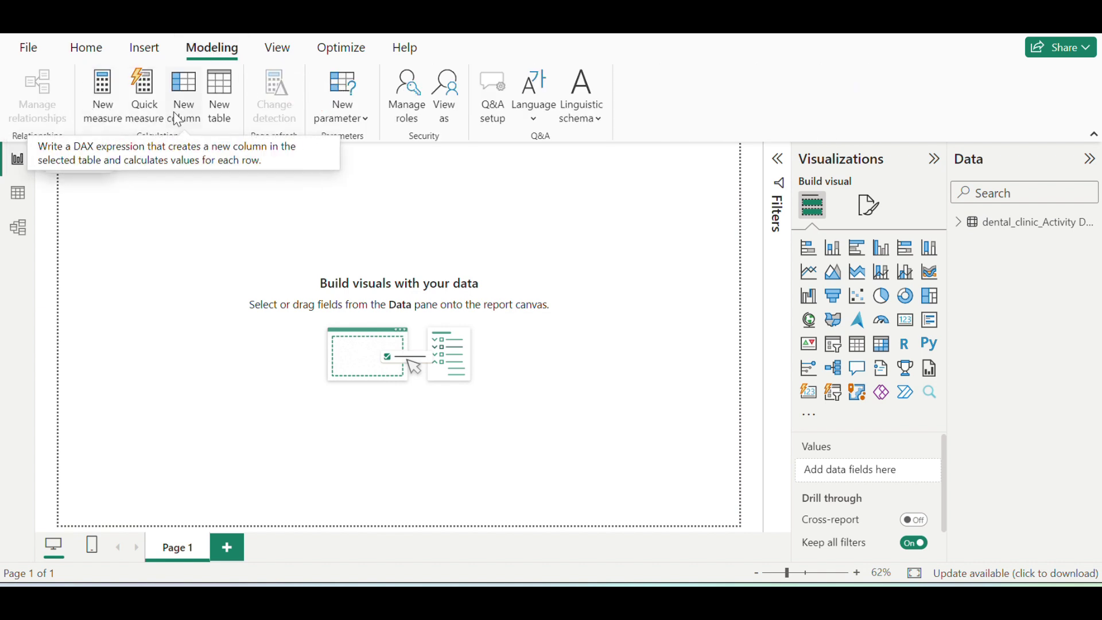
click(222, 114)
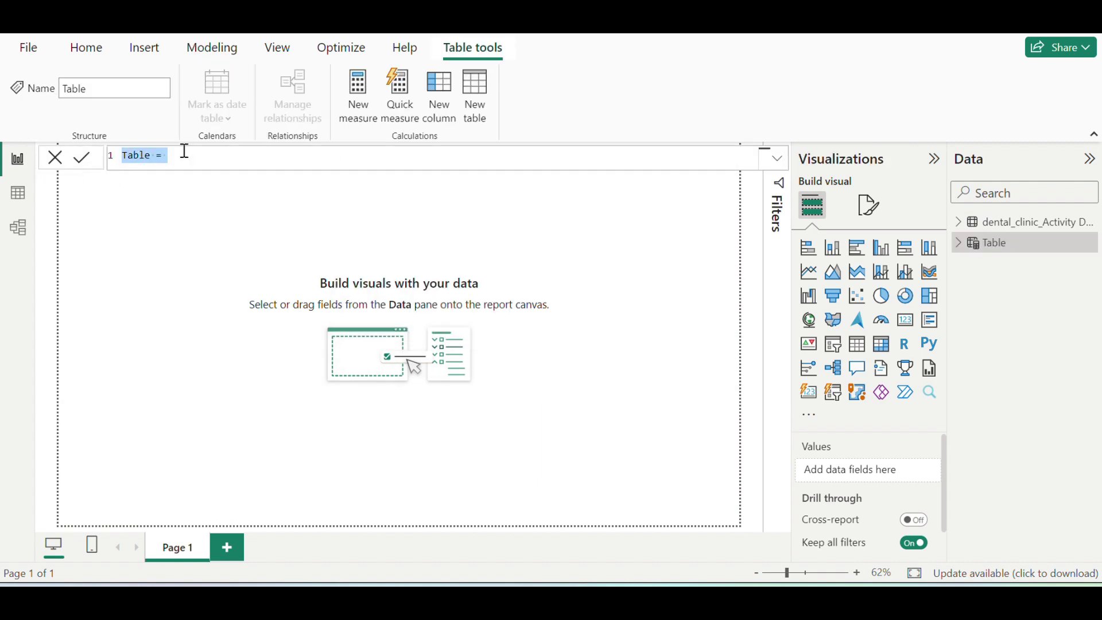
text(Date=)
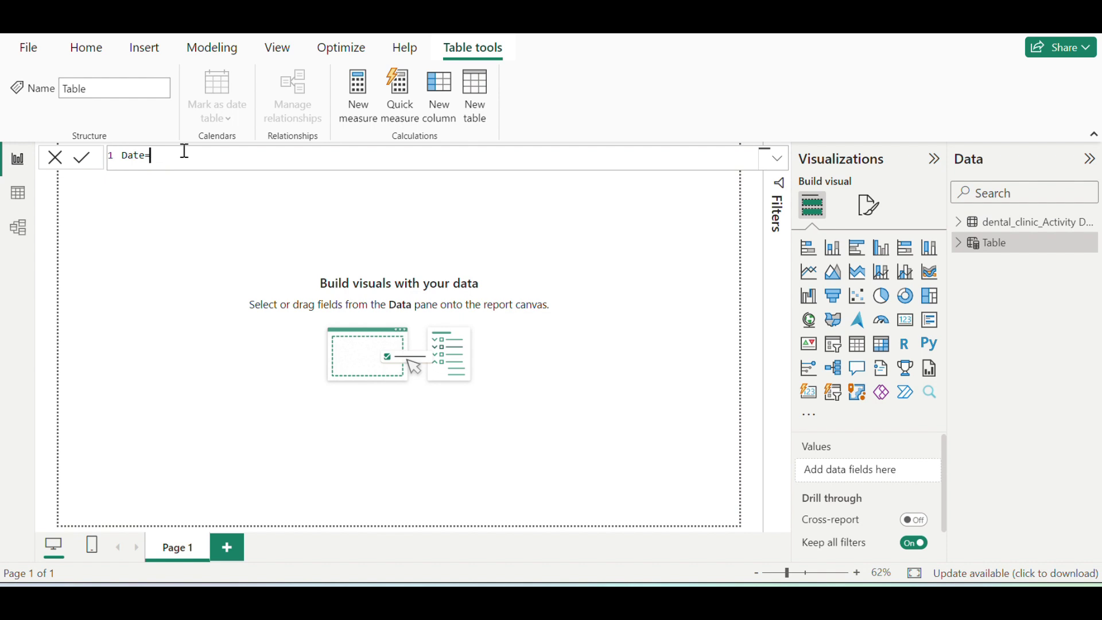
text(Cal)
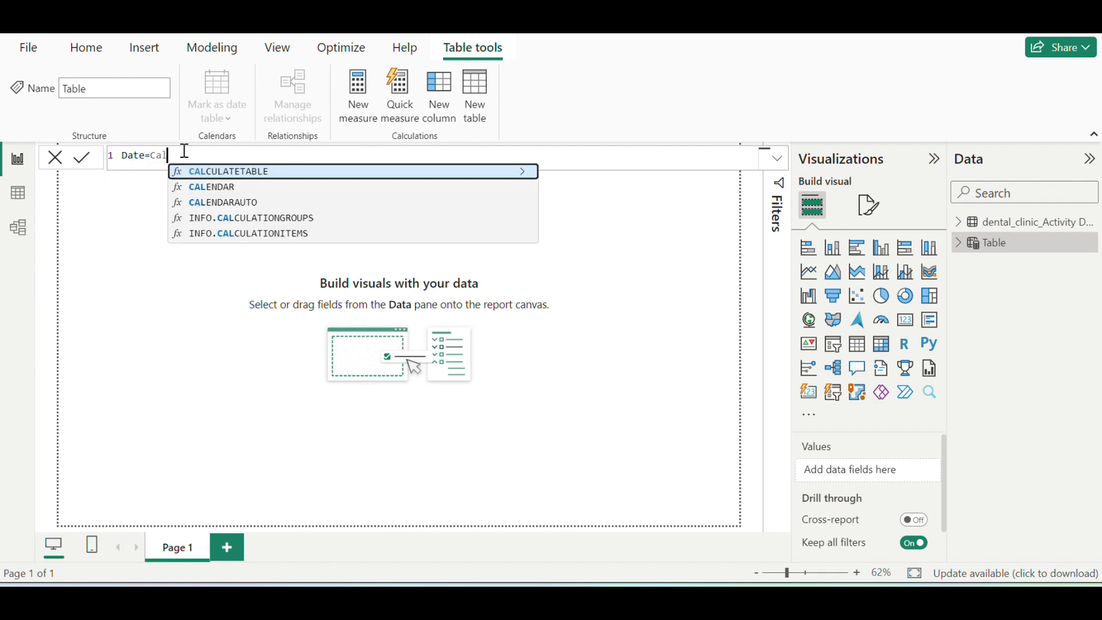
text(c)
text(ender)
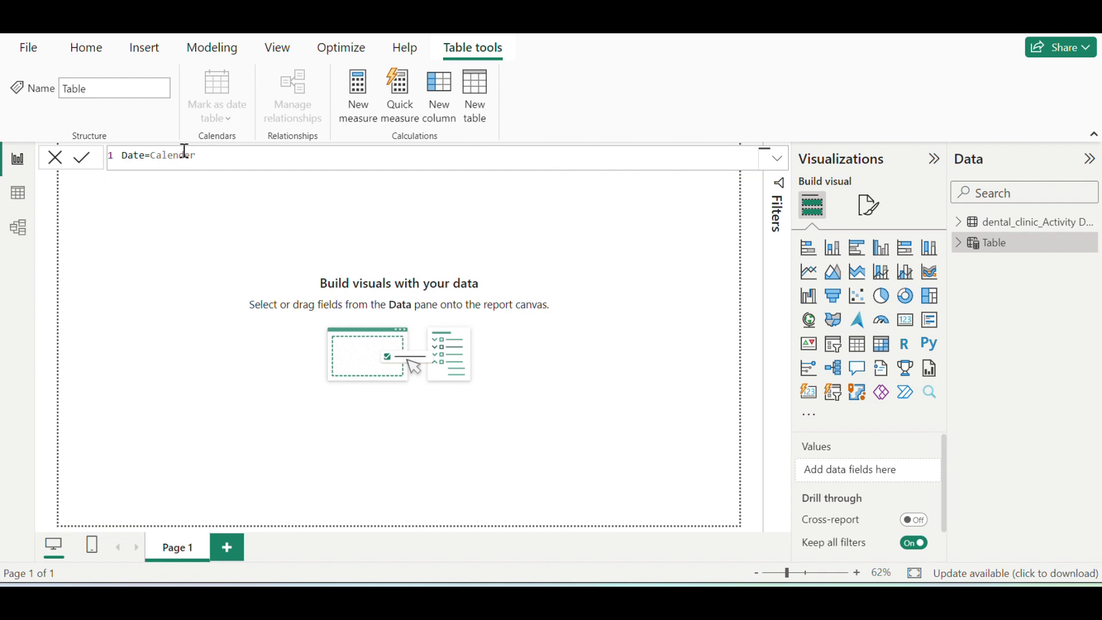
key(BackSpace)
key(BackSpace)
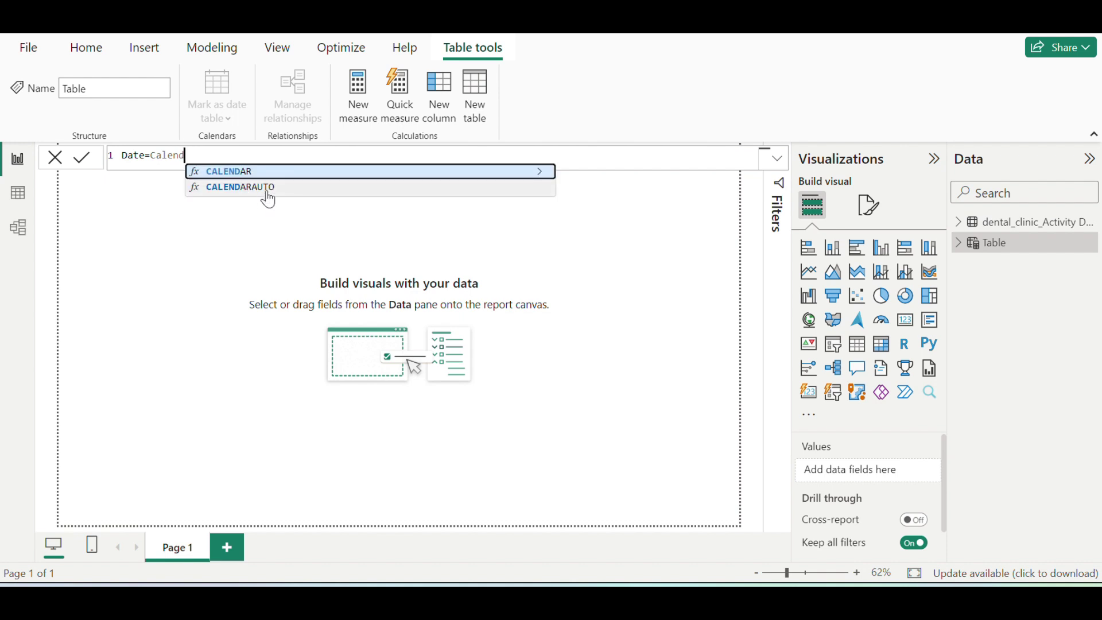
click(268, 193)
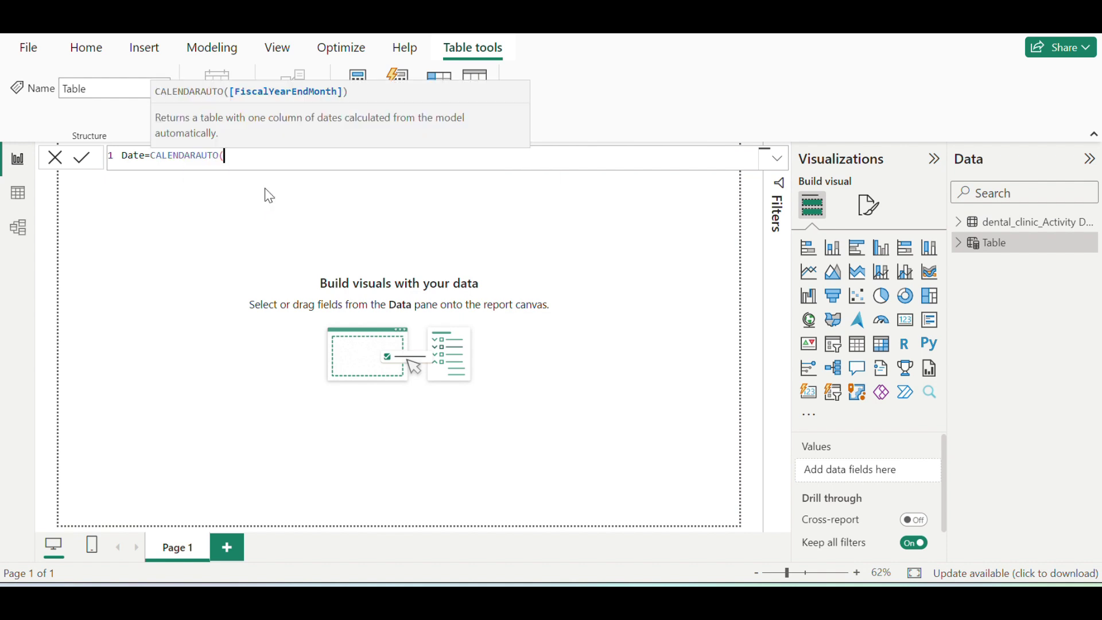
text())
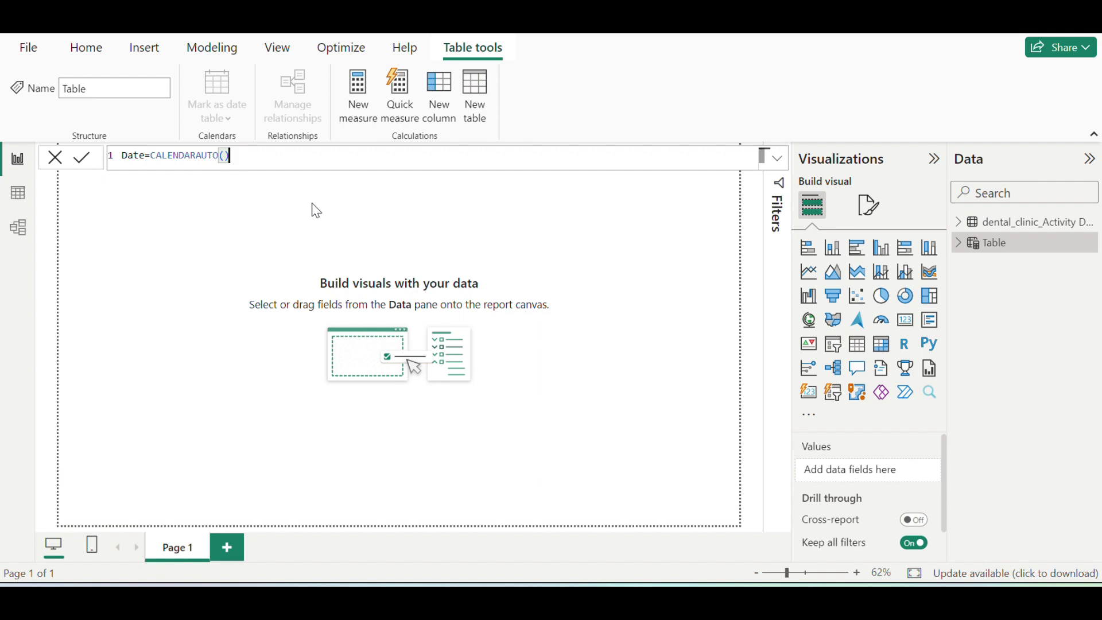
key(Return)
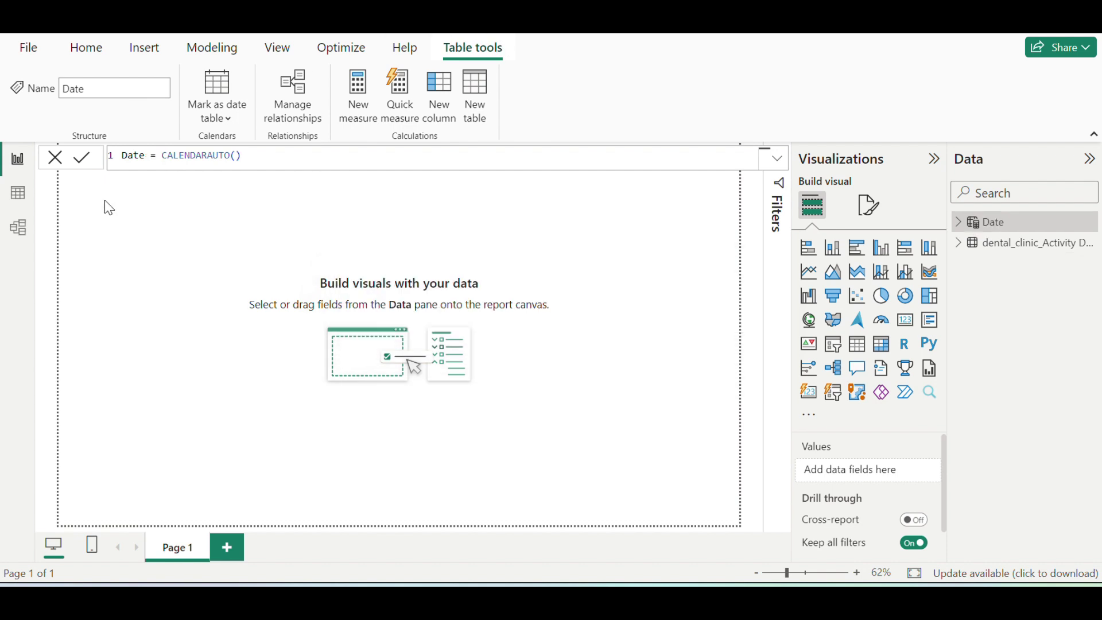
- Check the Date table's date range by sorting its Date column descending, then clear the sort
click(18, 193)
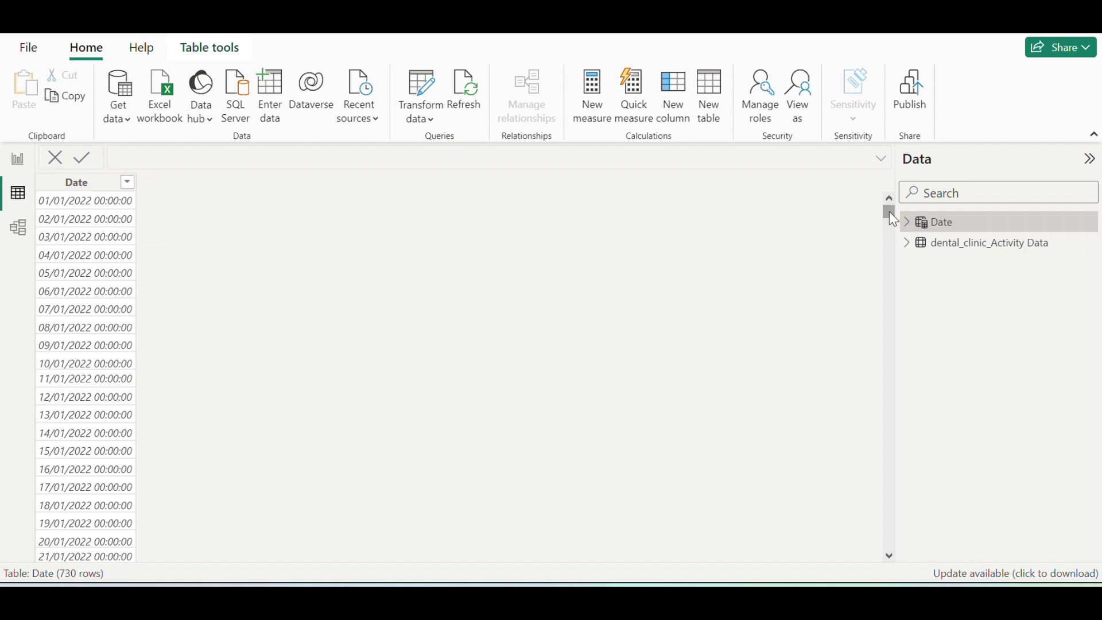
drag(889, 212, 900, 135)
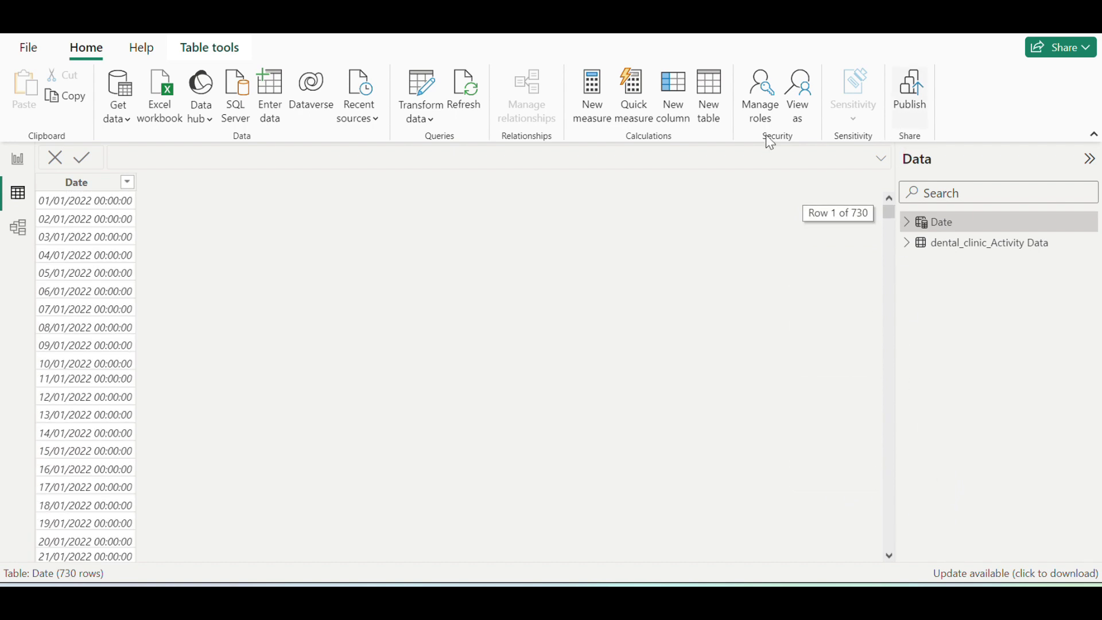
click(129, 186)
click(127, 182)
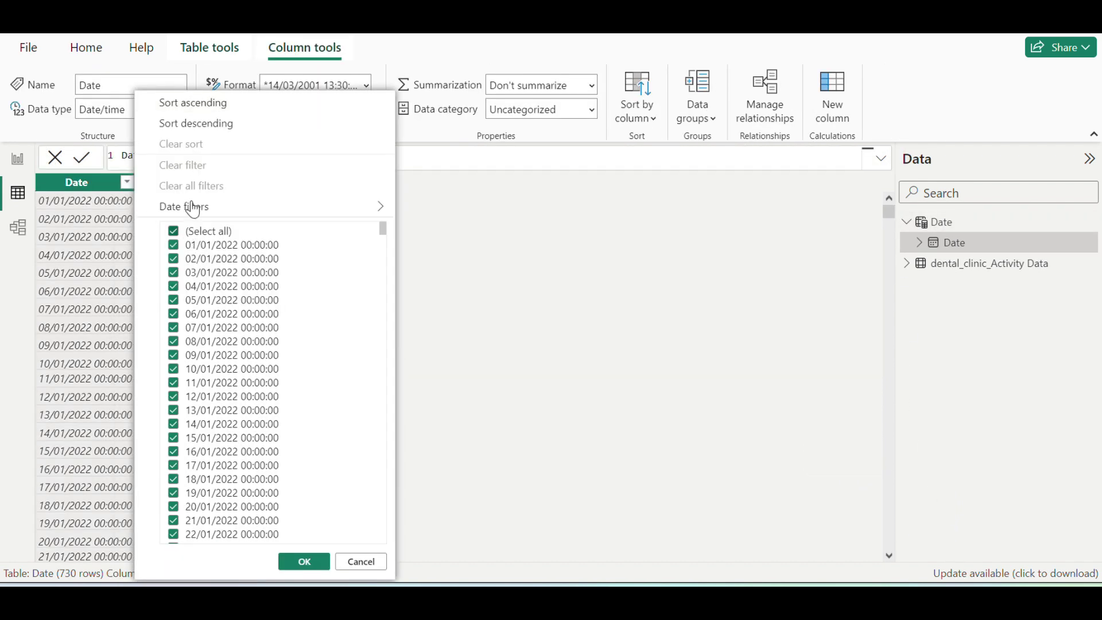
click(212, 128)
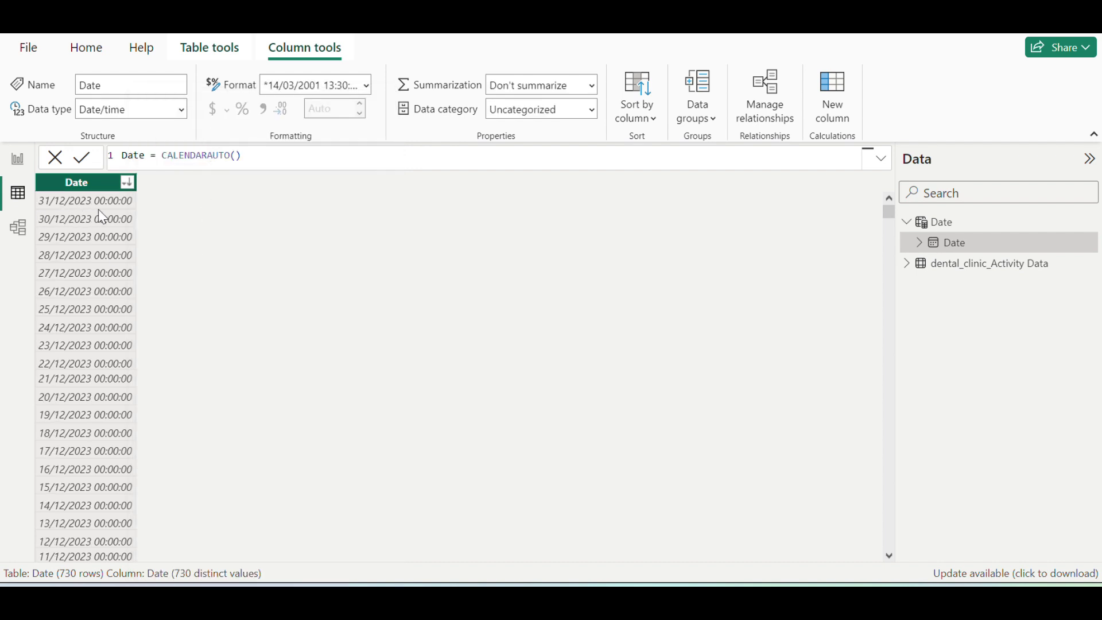
click(127, 182)
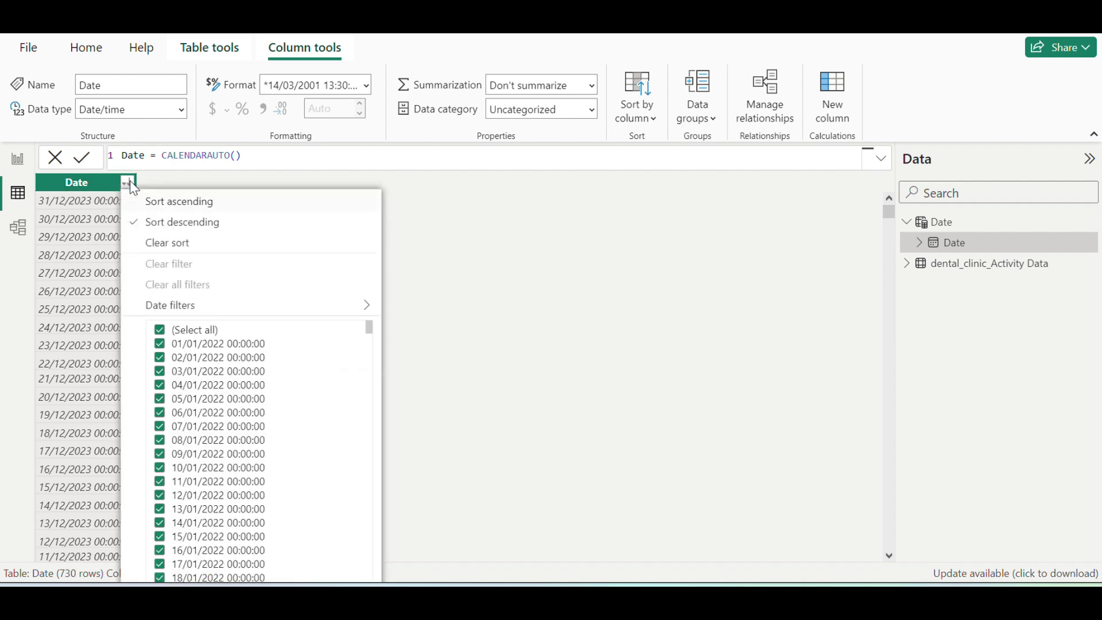
click(195, 145)
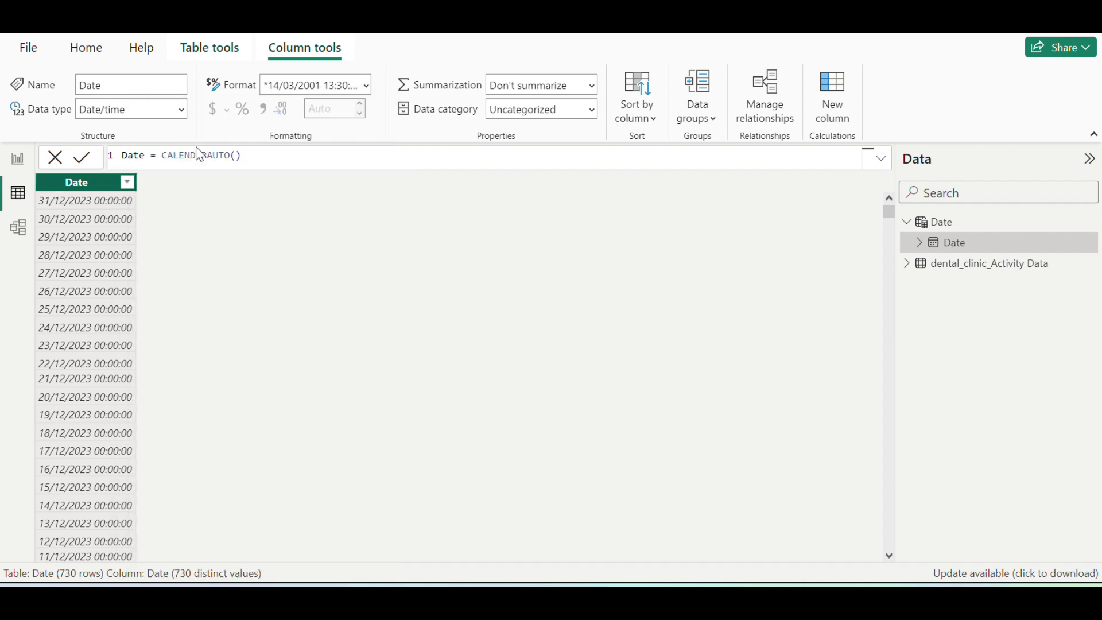
- Show the tables in the data model diagram, collapse the properties and narrow the Date table's card to widen the gap between tables
click(19, 163)
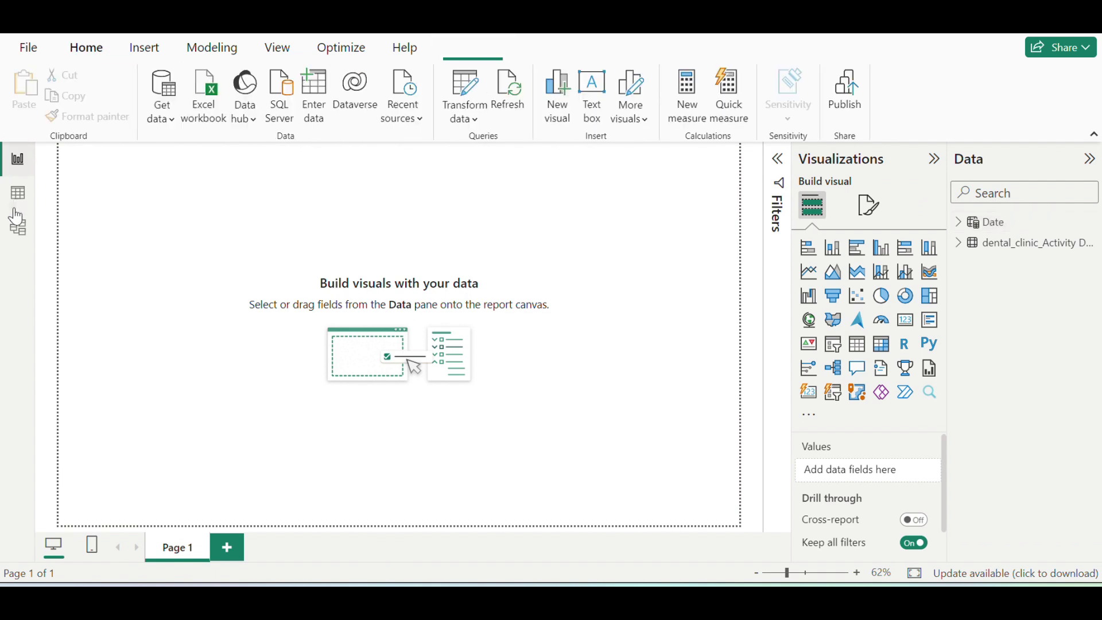
click(18, 227)
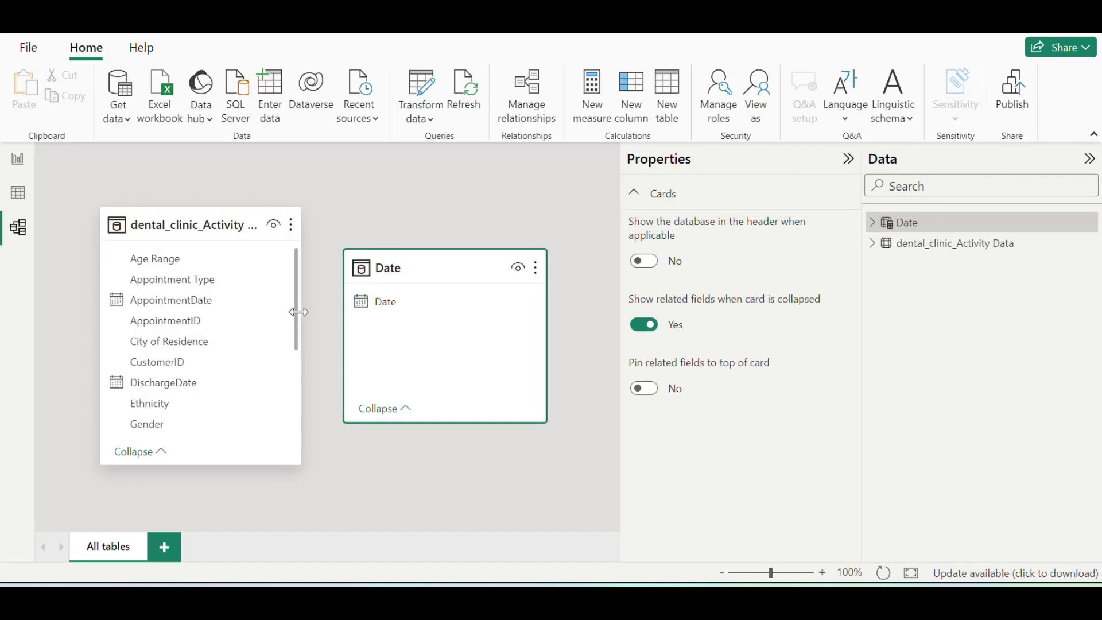
click(848, 158)
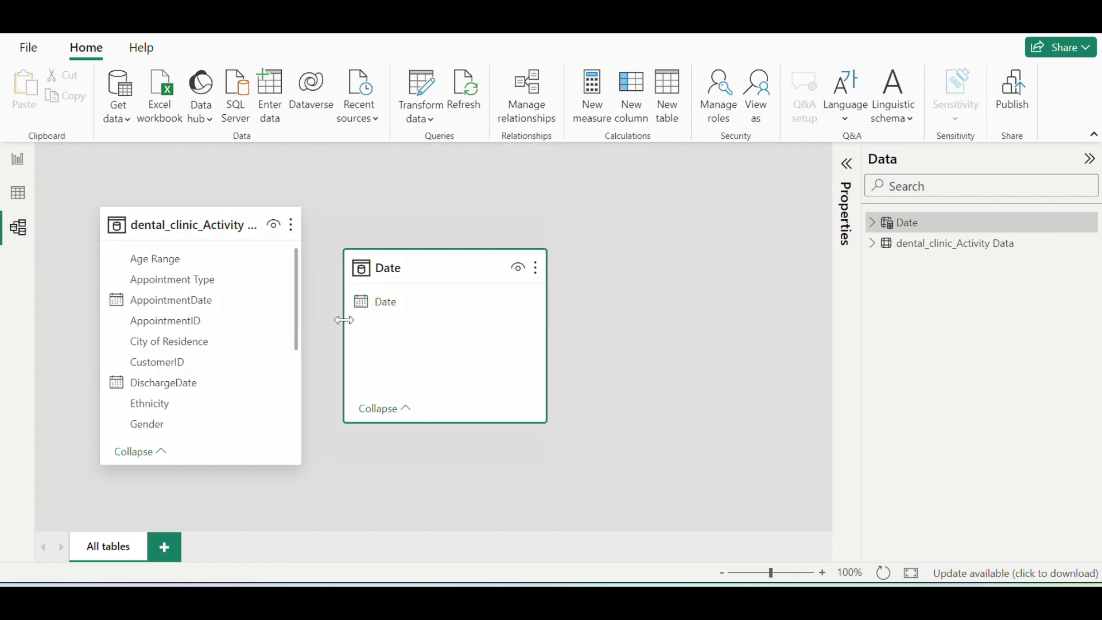
drag(339, 319, 366, 323)
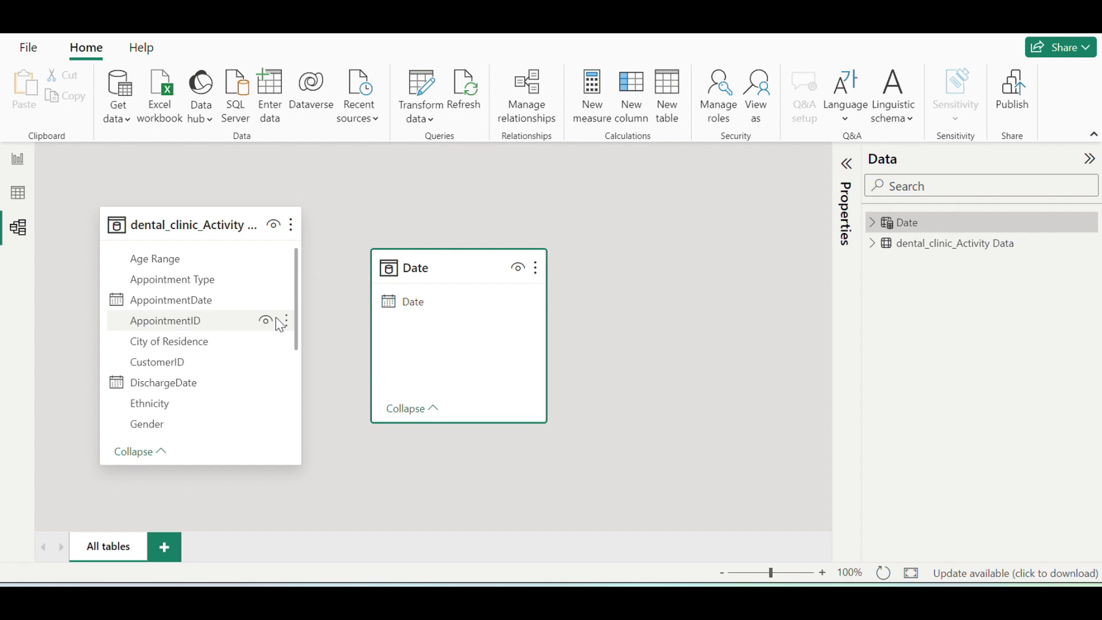
- Relate AppointmentDate in the dental clinic table to the Date table's Date column and make that relationship inactive
mouse_move(296, 304)
mouse_down()
mouse_move(303, 423)
mouse_move(307, 297)
mouse_up()
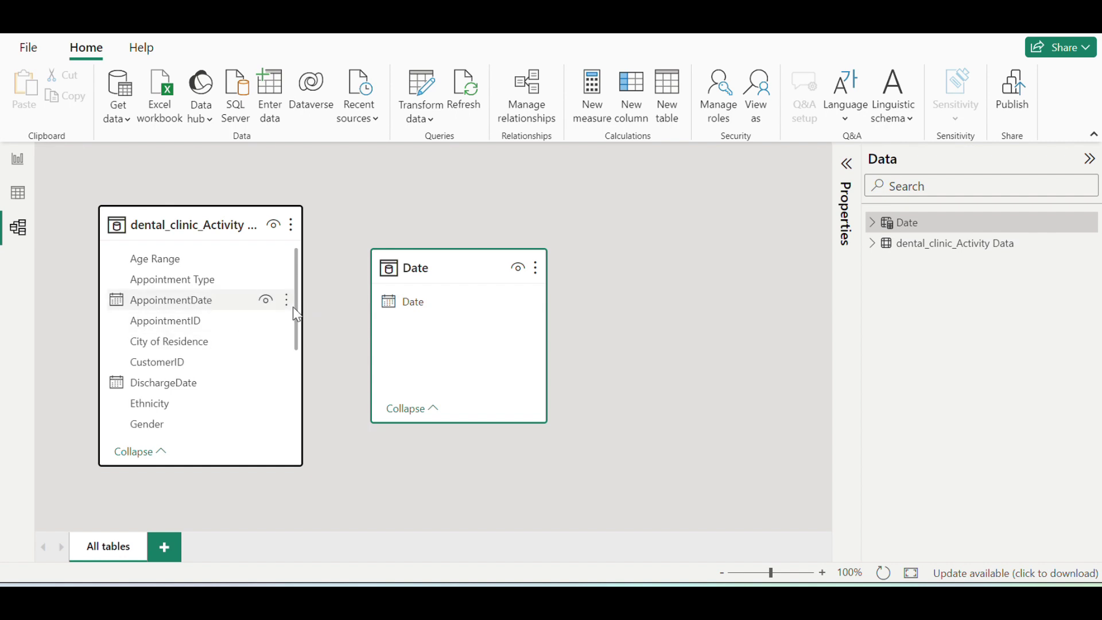
mouse_move(295, 313)
mouse_down()
mouse_move(296, 370)
mouse_move(295, 317)
mouse_up()
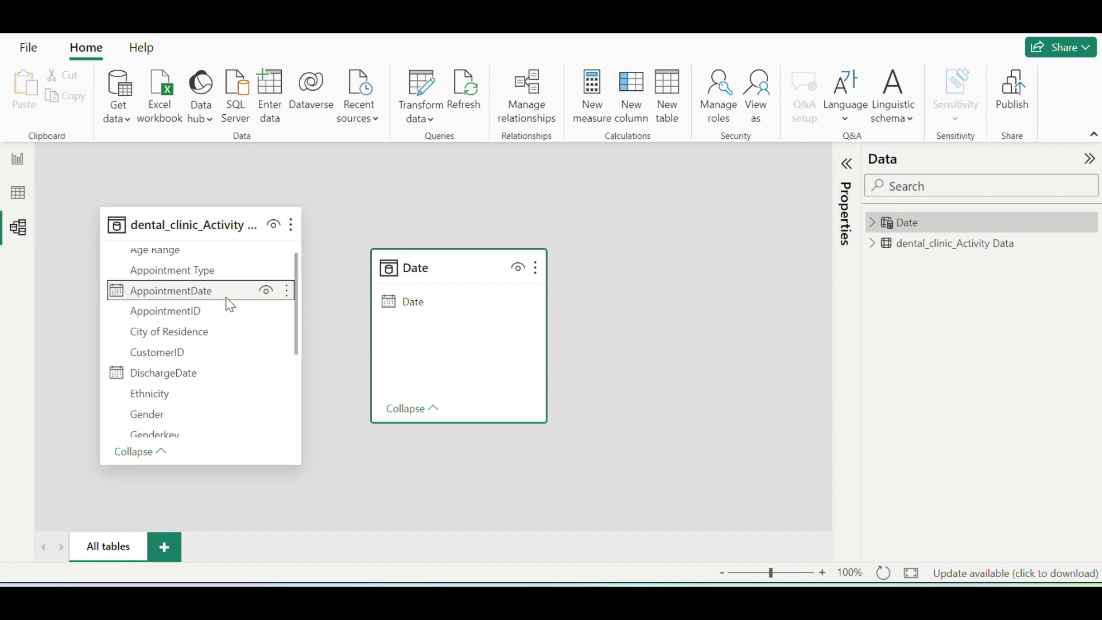
drag(227, 299, 423, 313)
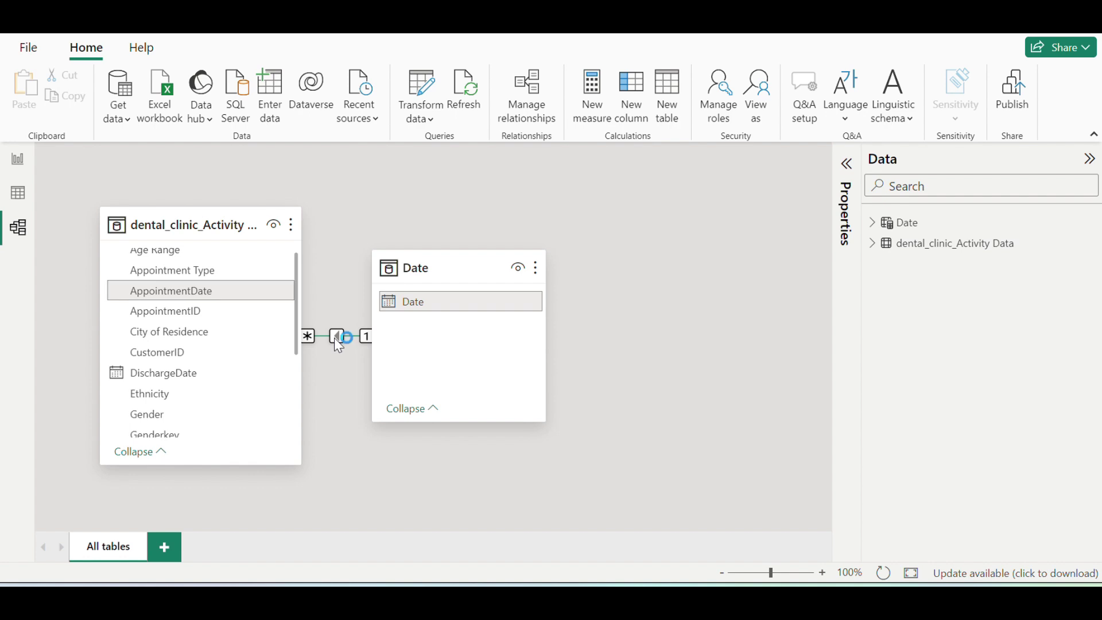
double_click(337, 339)
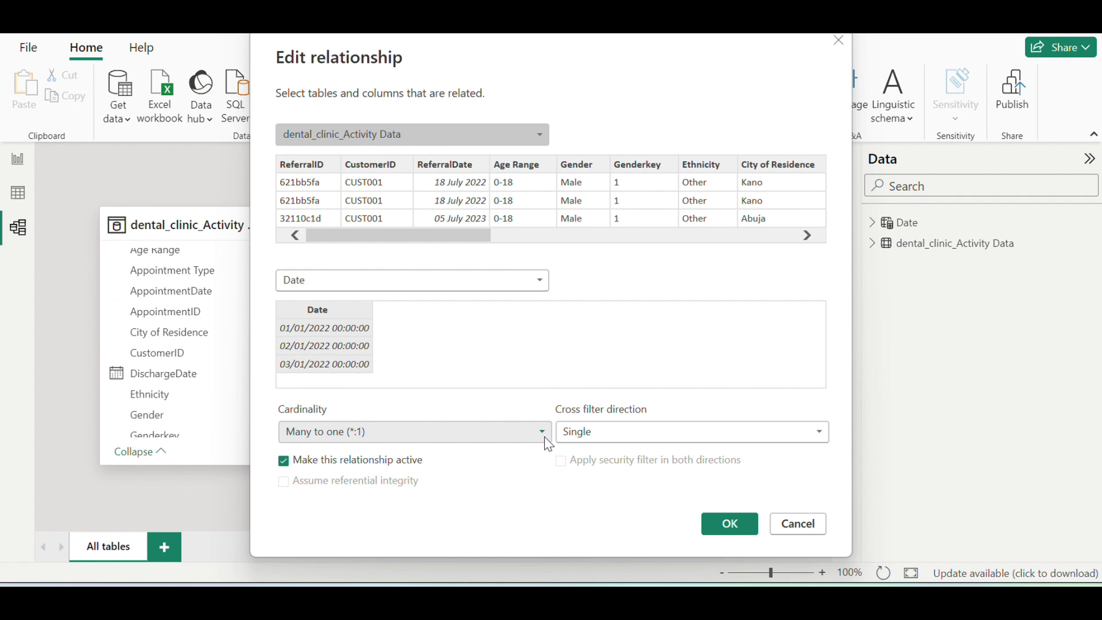
click(283, 460)
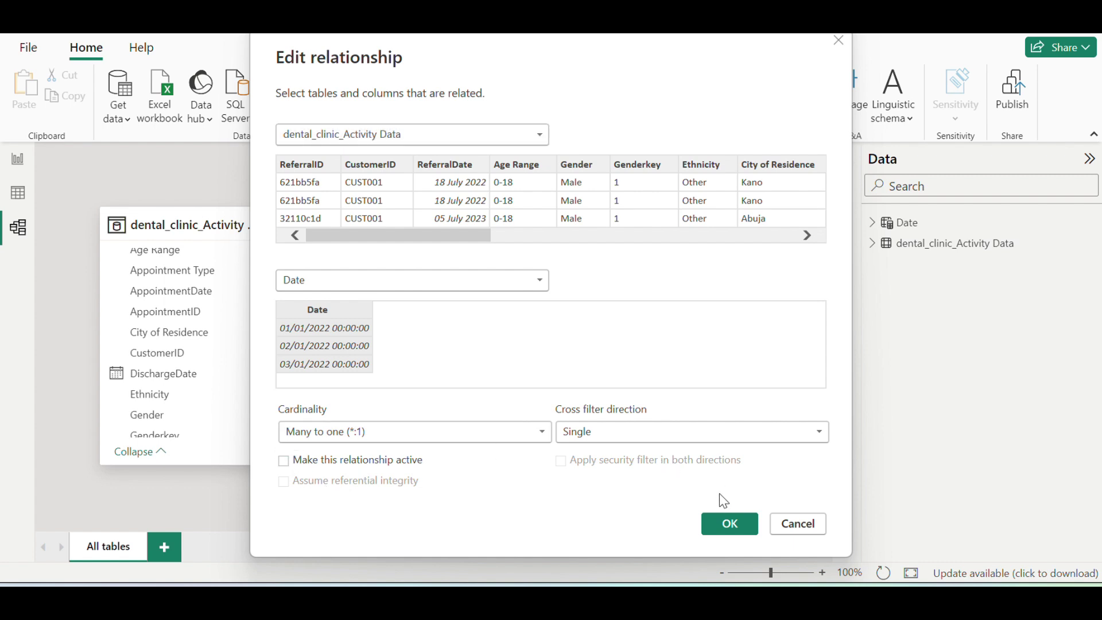
click(729, 524)
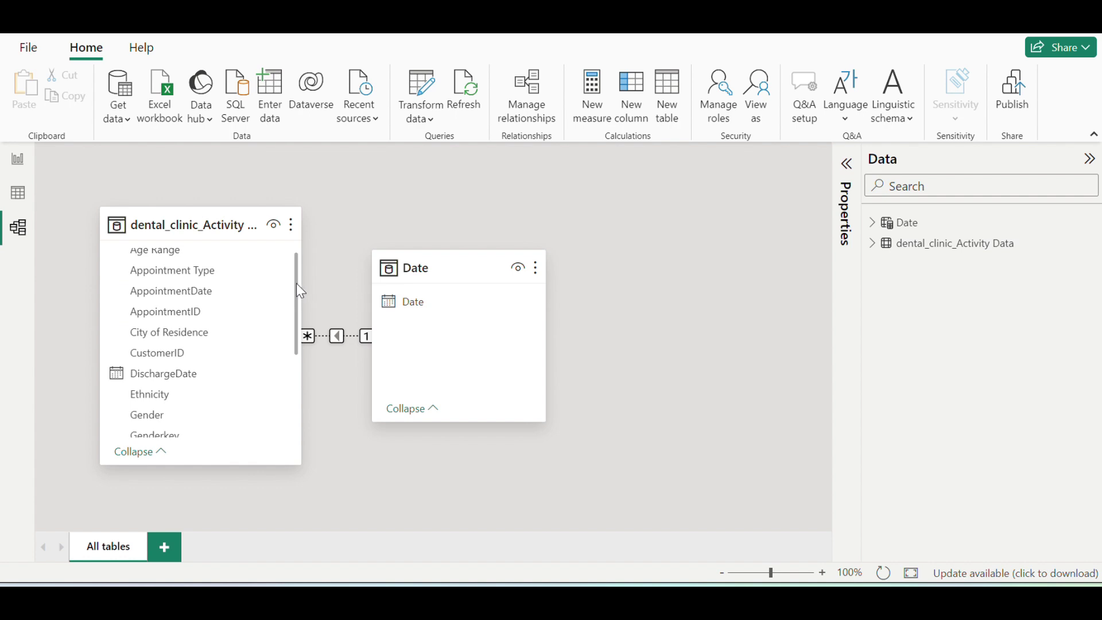
- Relate DischargeDate in the dental clinic table to the Date table's Date column and make that relationship inactive
mouse_move(296, 284)
mouse_down()
mouse_move(300, 320)
mouse_move(295, 291)
mouse_move(298, 306)
mouse_up()
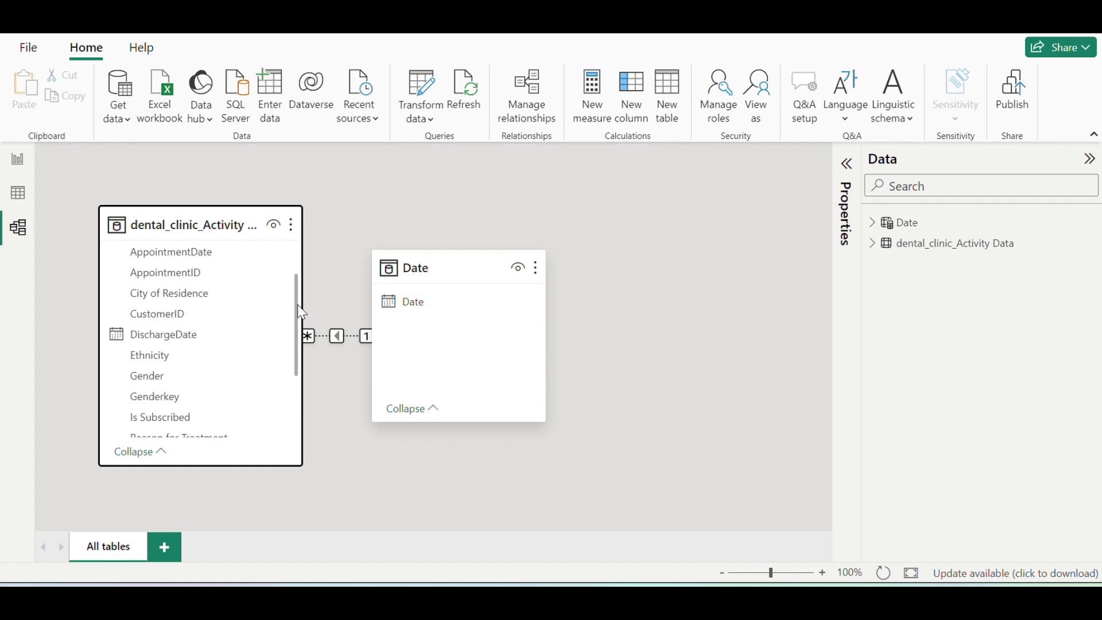
scroll(302, 313, down, 1)
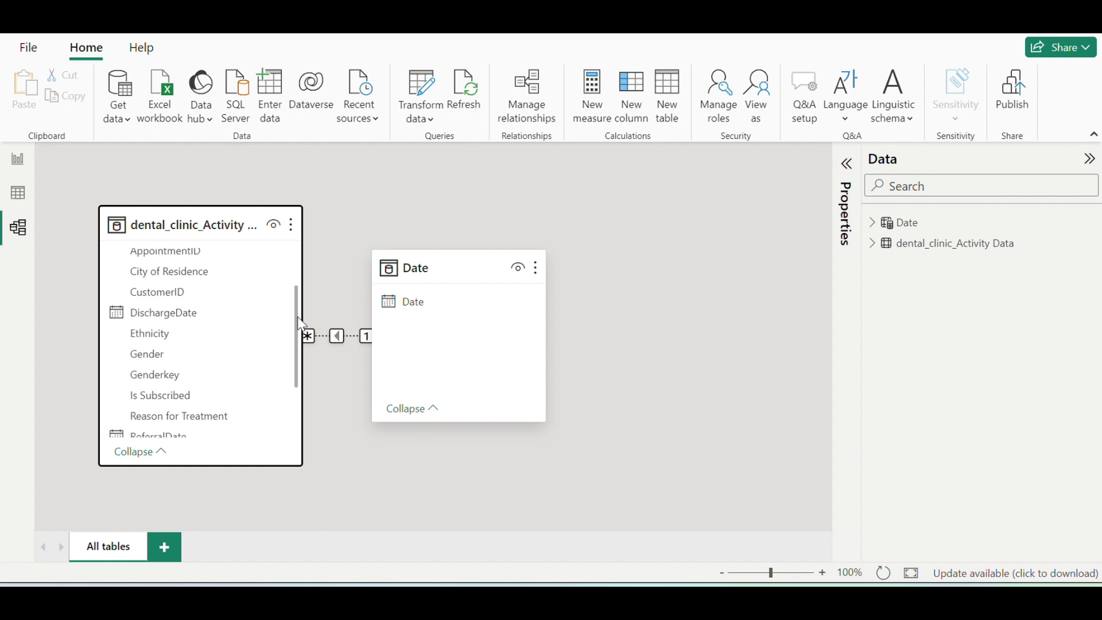
click(159, 312)
drag(158, 311, 408, 307)
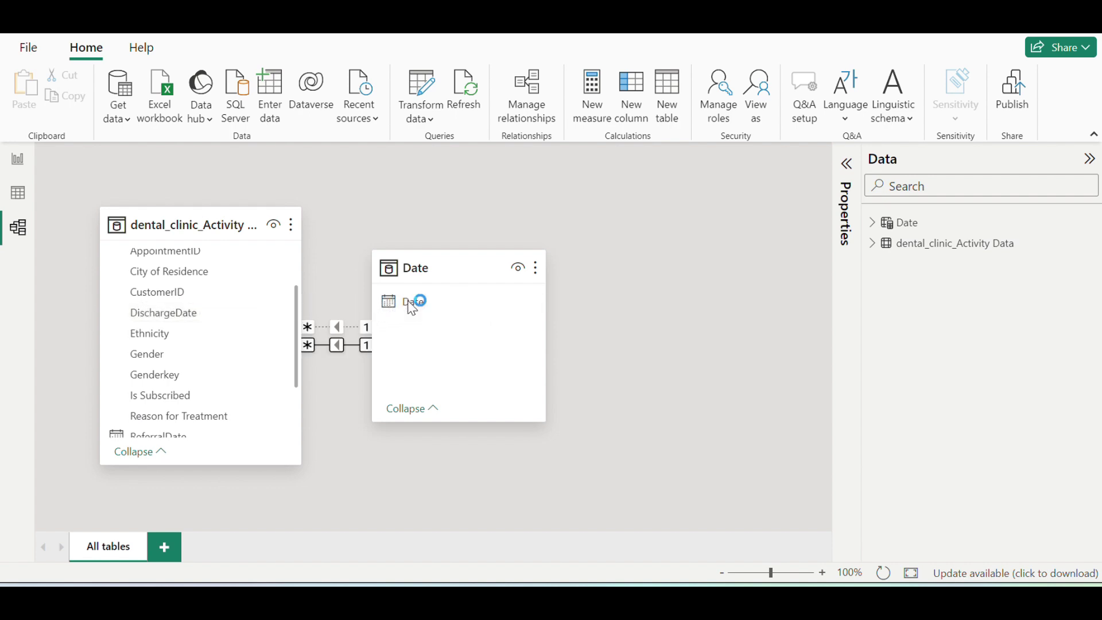
double_click(336, 345)
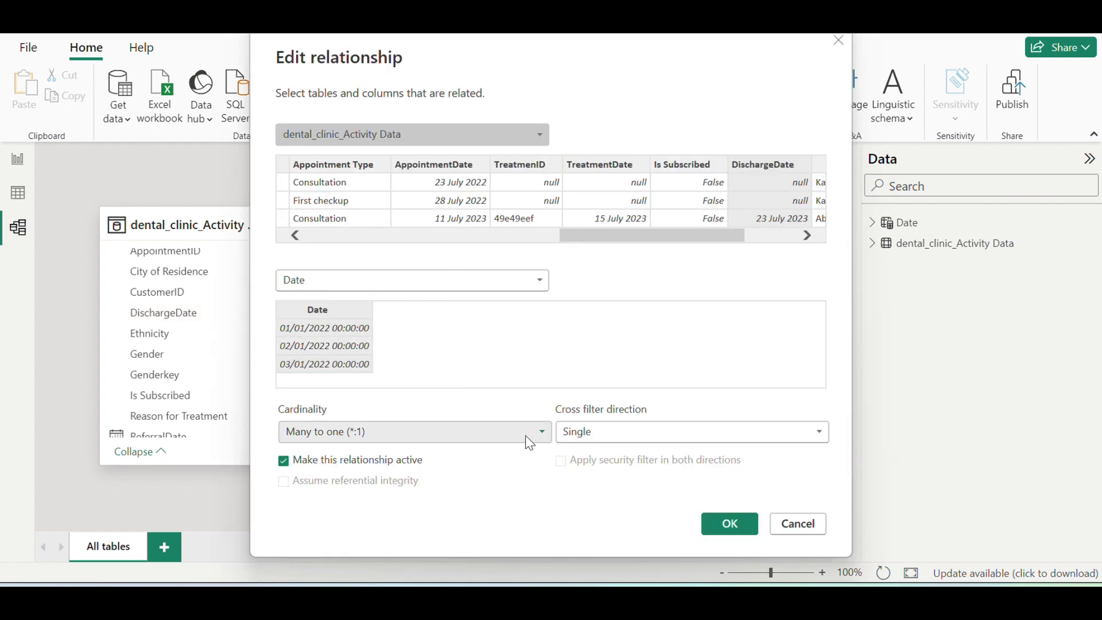
click(282, 460)
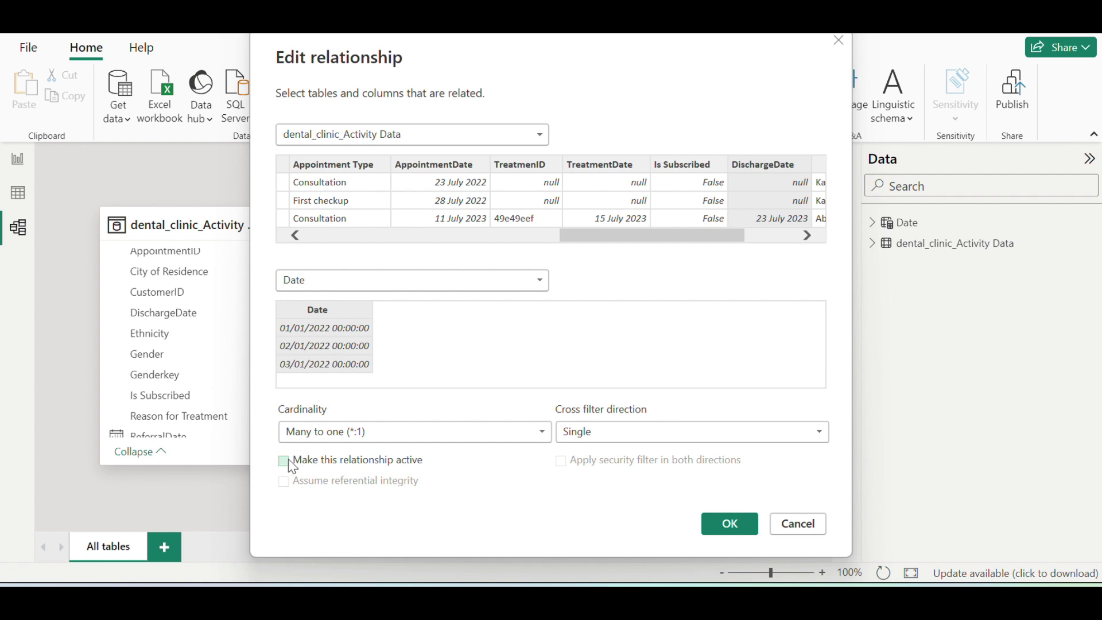
click(730, 524)
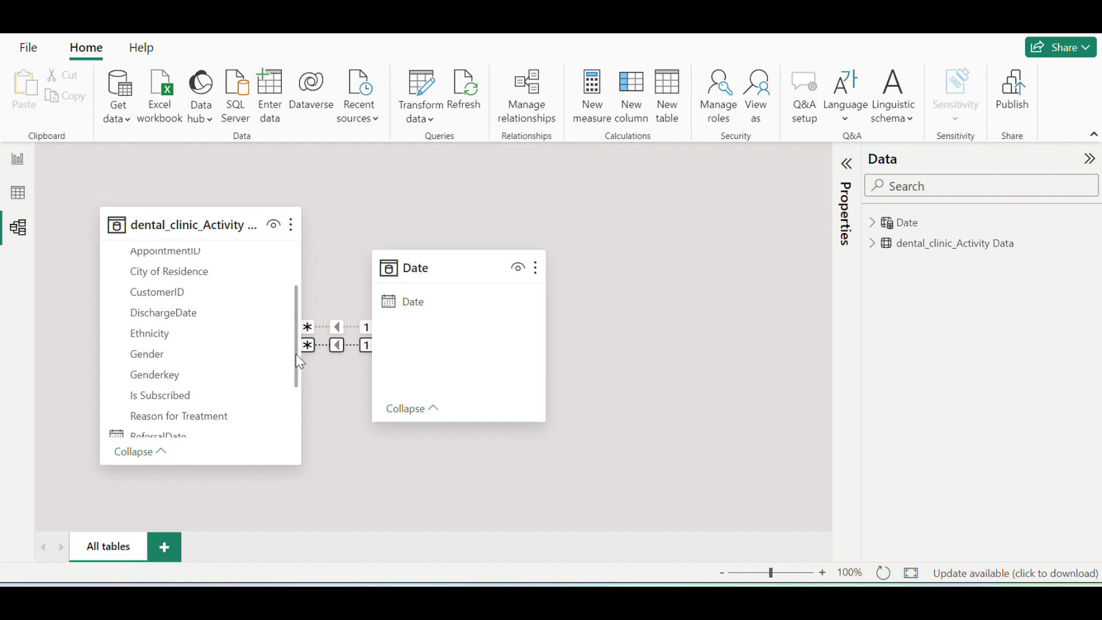
- Relate ReferralDate in the dental clinic table to the Date table's Date column and make that relationship inactive
drag(295, 353, 302, 415)
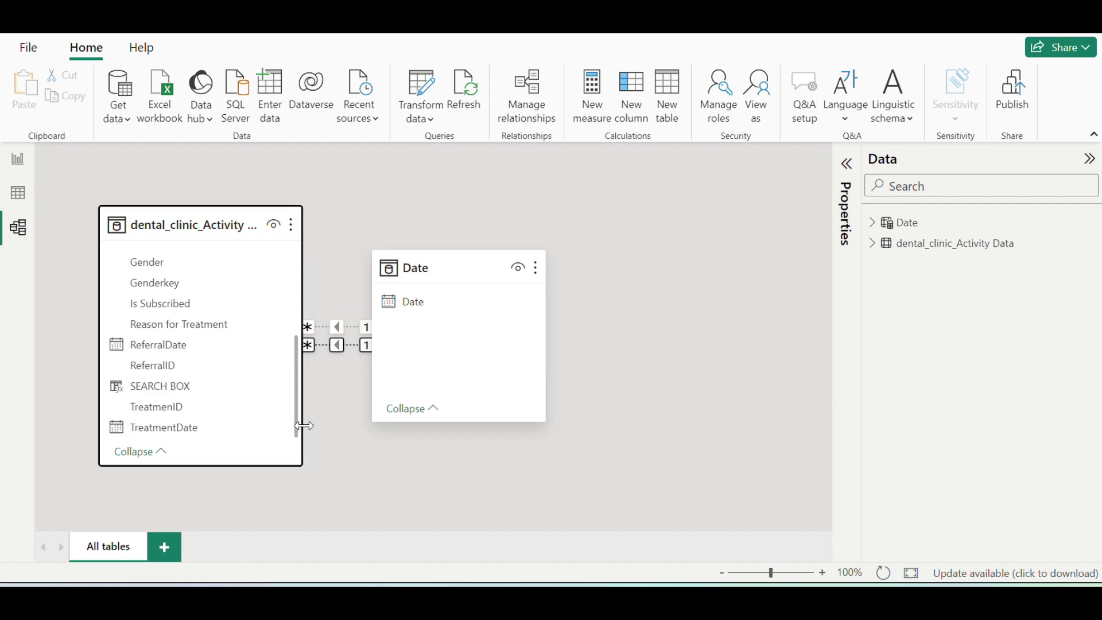
click(179, 351)
drag(179, 352, 410, 312)
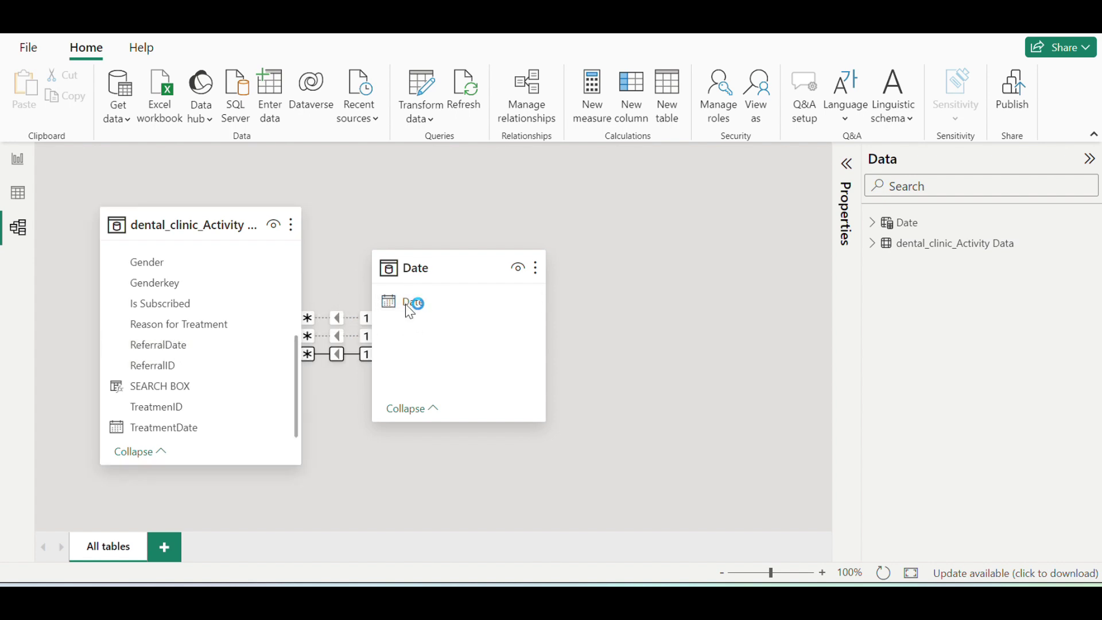
double_click(336, 354)
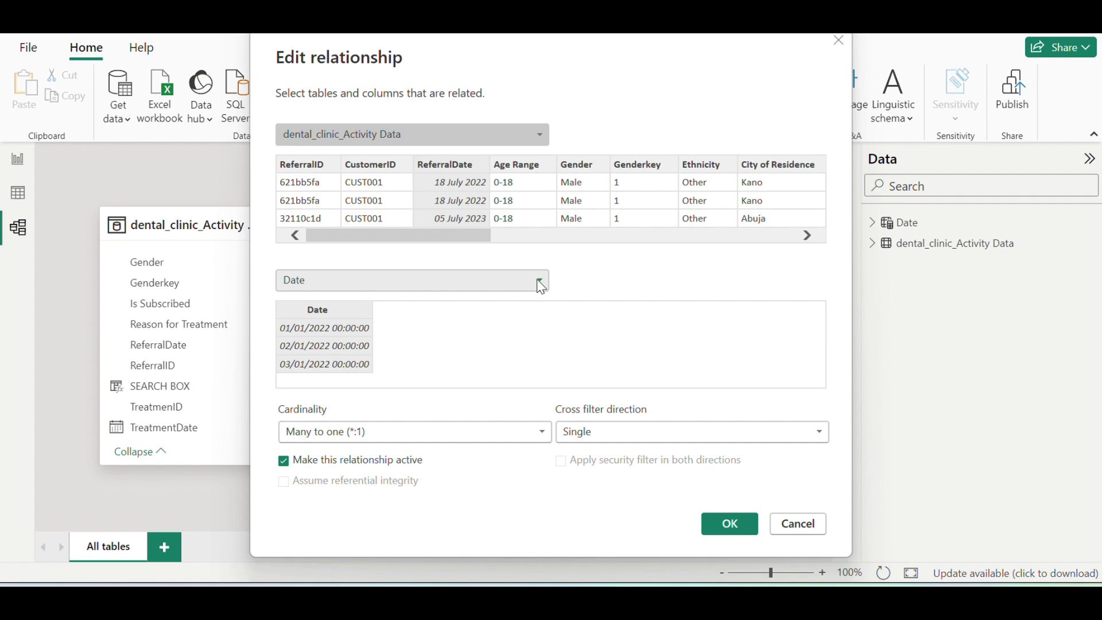
click(542, 433)
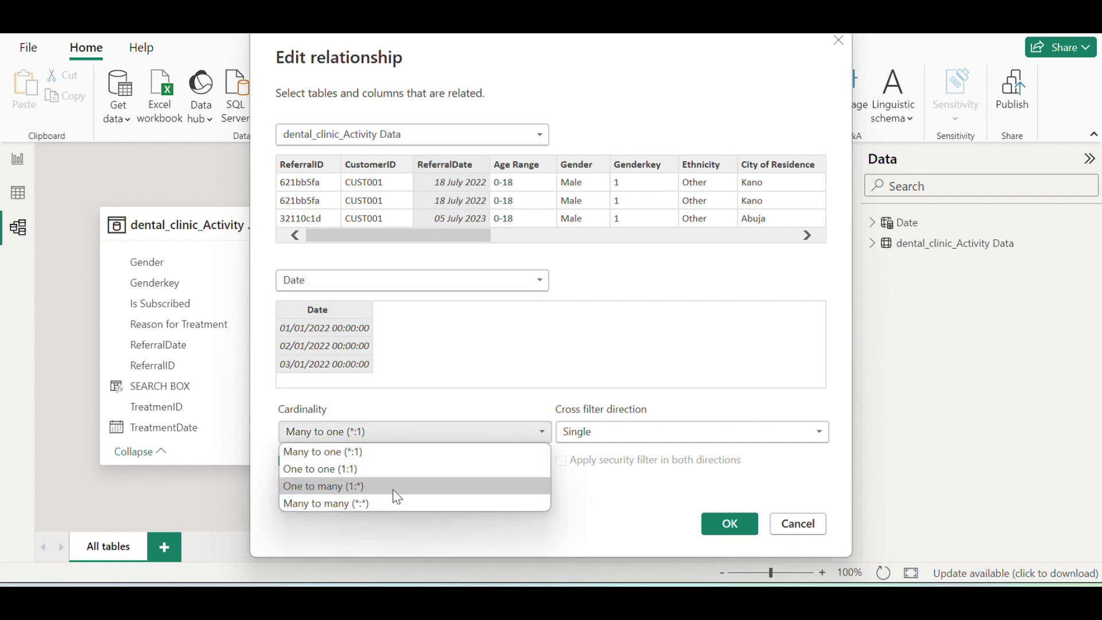
click(492, 438)
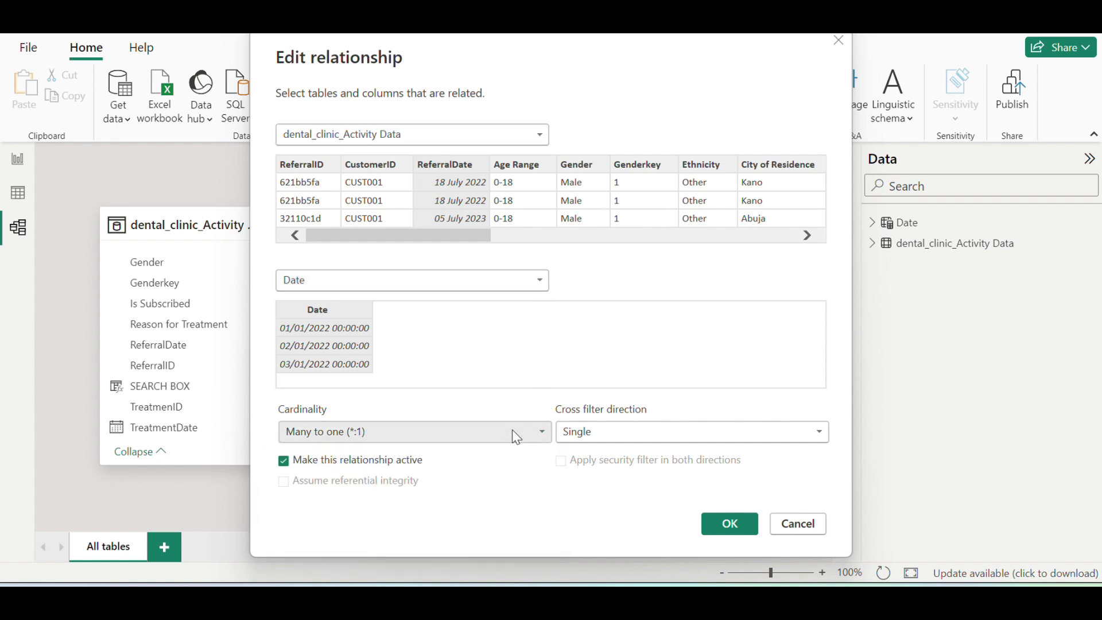
click(288, 461)
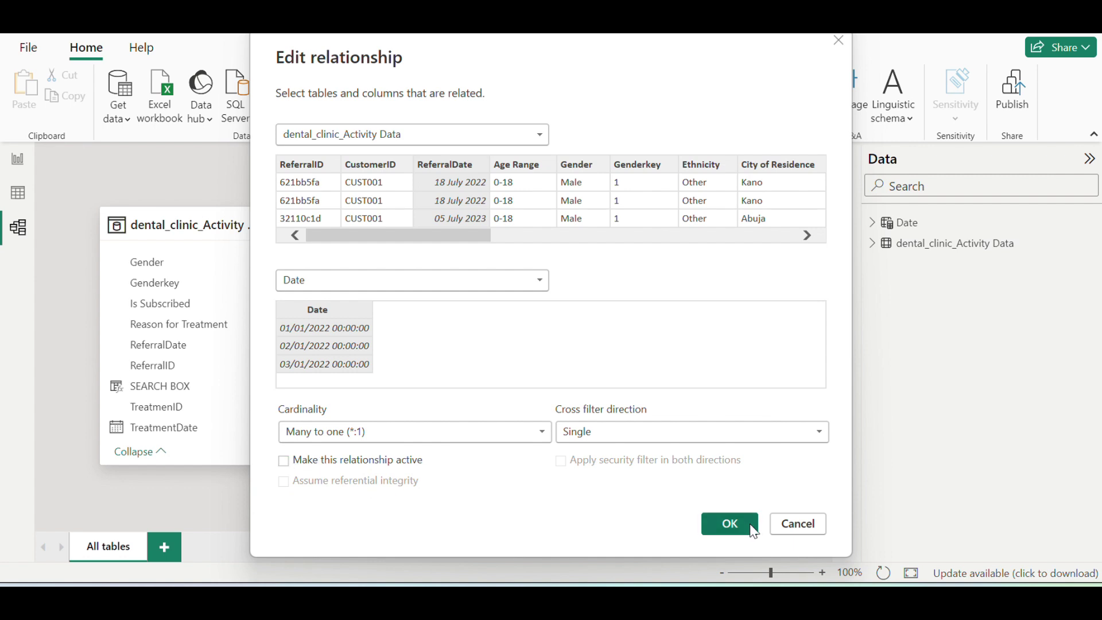
click(727, 524)
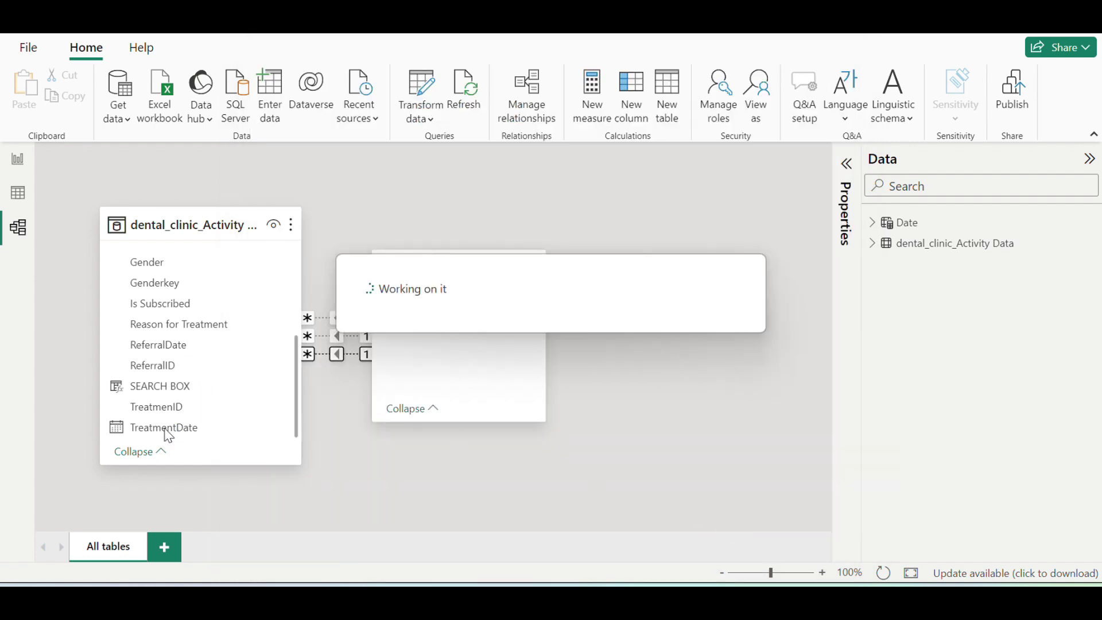
- Relate TreatmentDate in the dental clinic table to the Date table's Date column and make that relationship inactive
drag(172, 433, 421, 313)
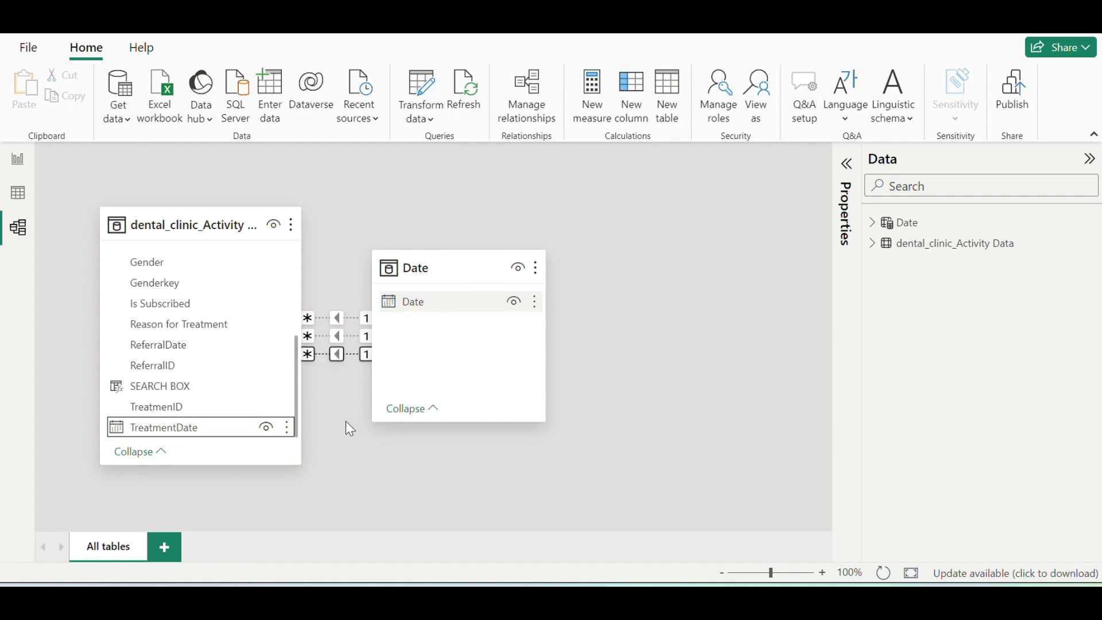
double_click(336, 363)
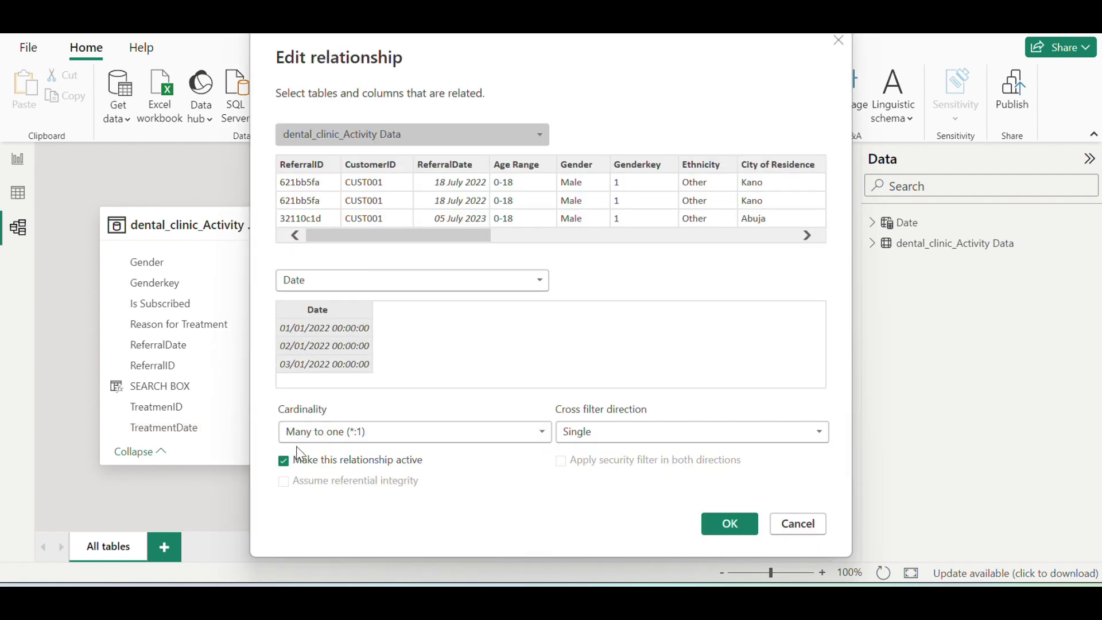
click(284, 462)
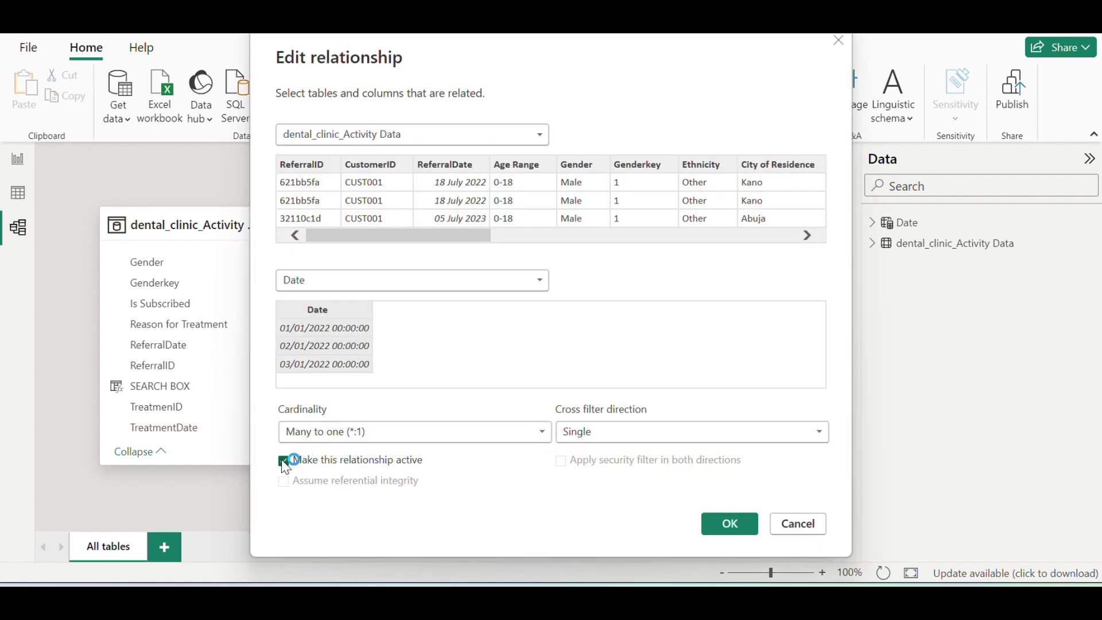
click(729, 524)
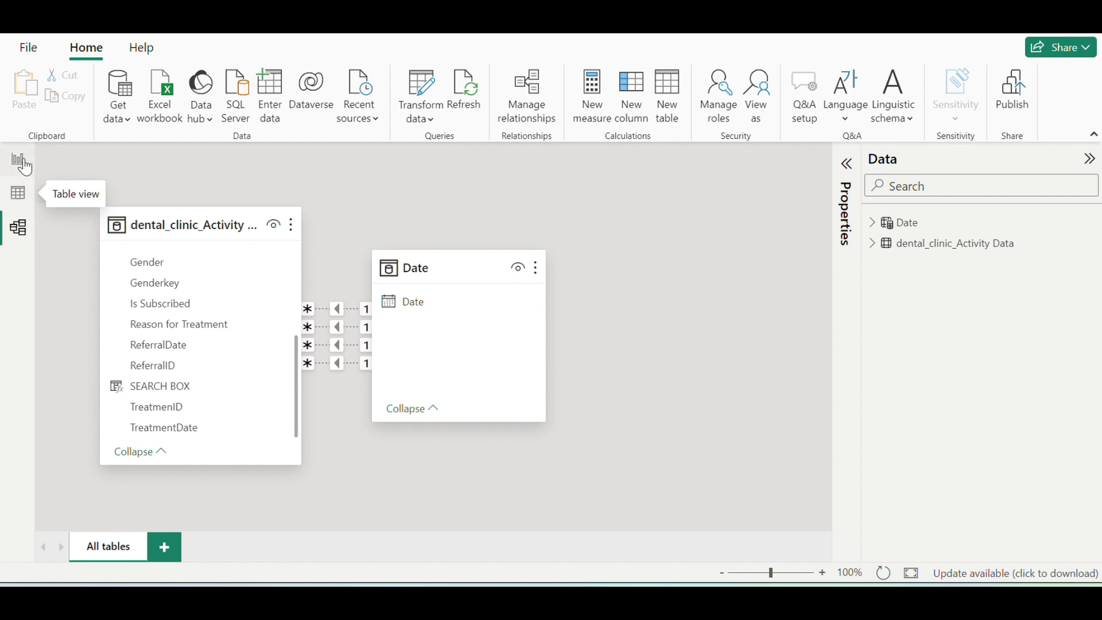
- Add a calculated column to the dental clinic table with the formula RefDate = LEFT('dental_clinic_Activity Data'[ReferralDate])
click(20, 164)
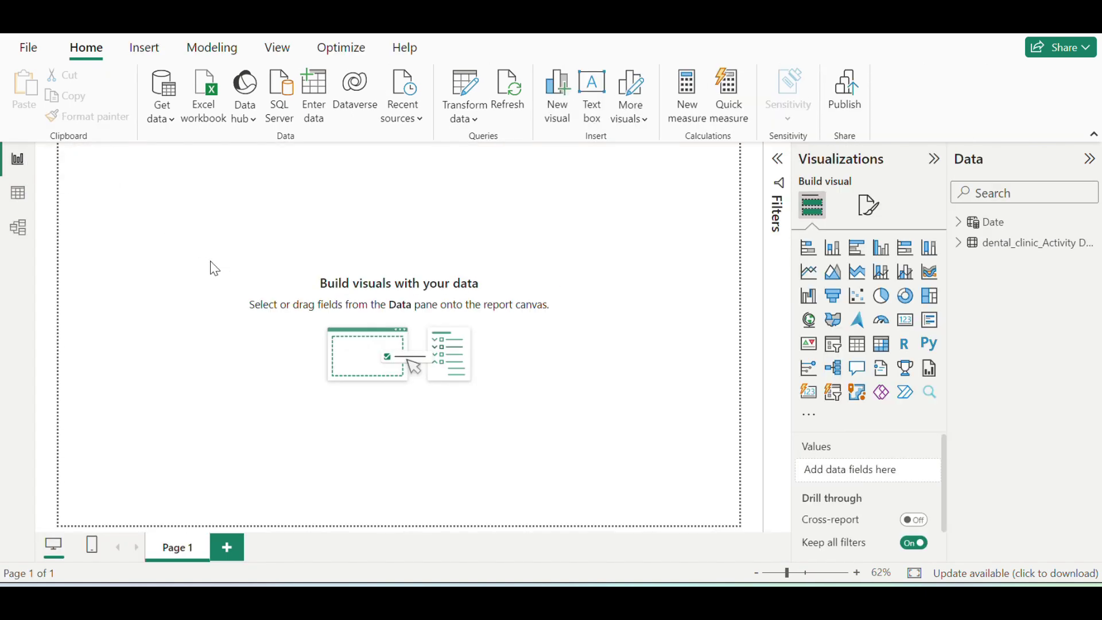
click(22, 198)
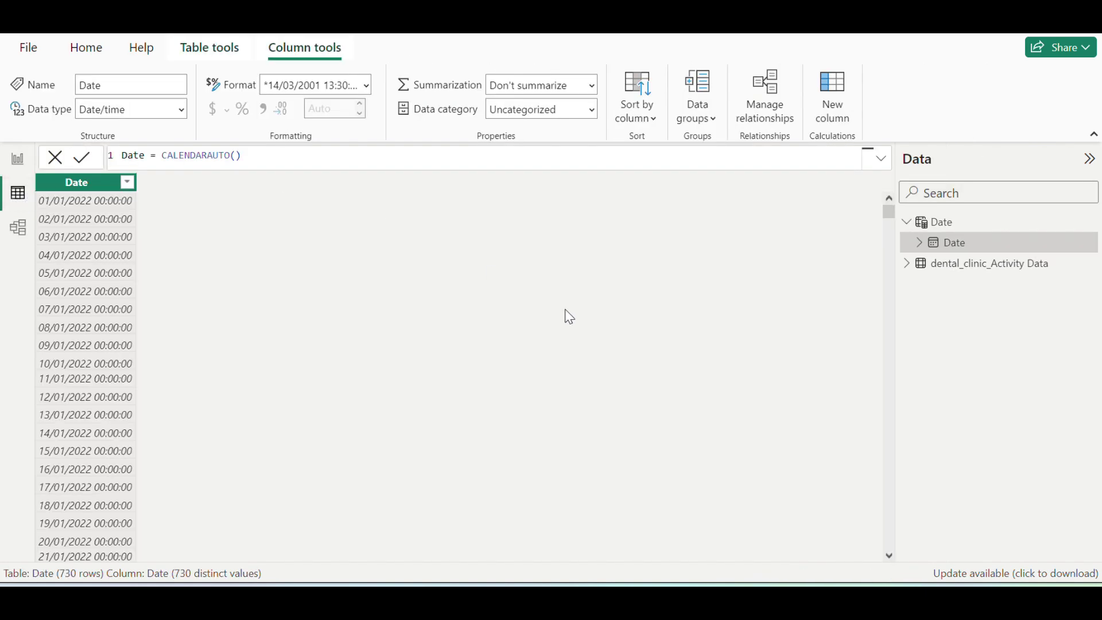
click(941, 273)
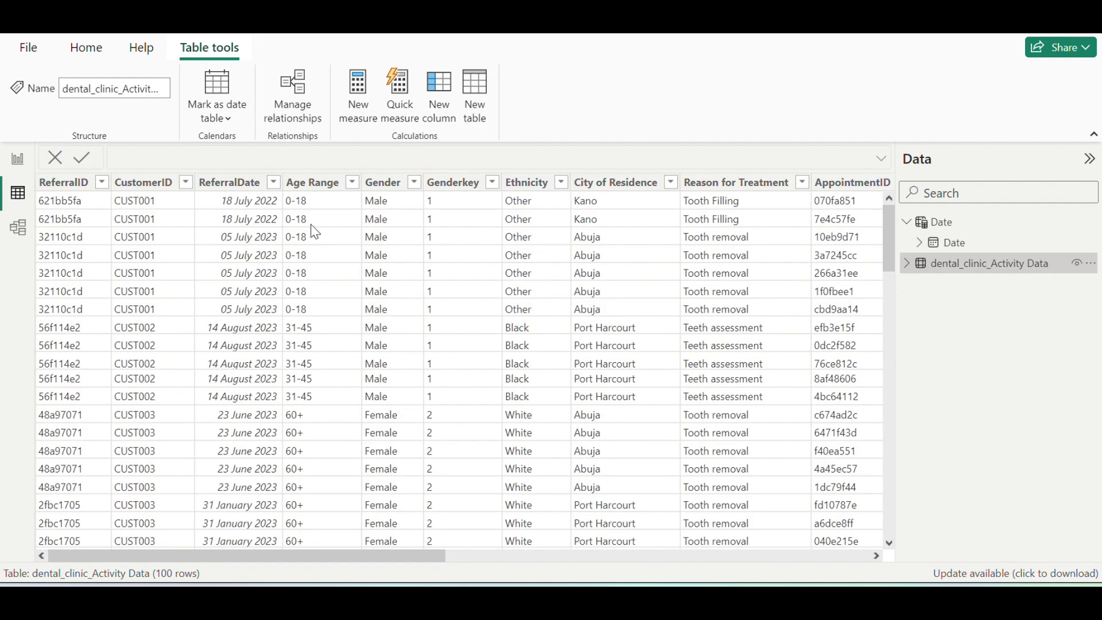
click(258, 194)
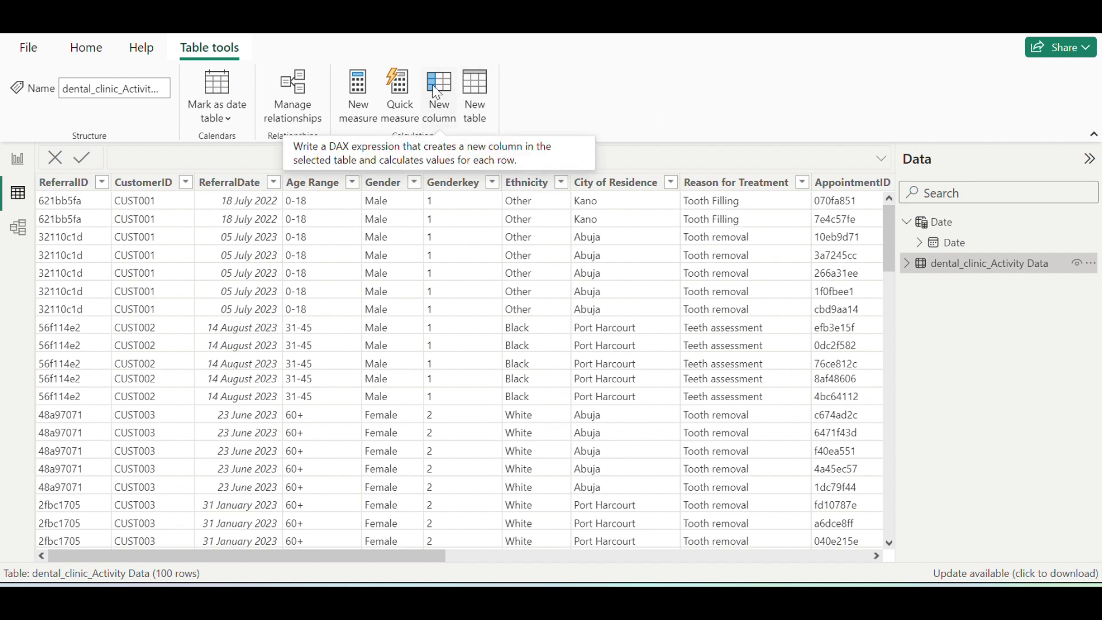
click(233, 195)
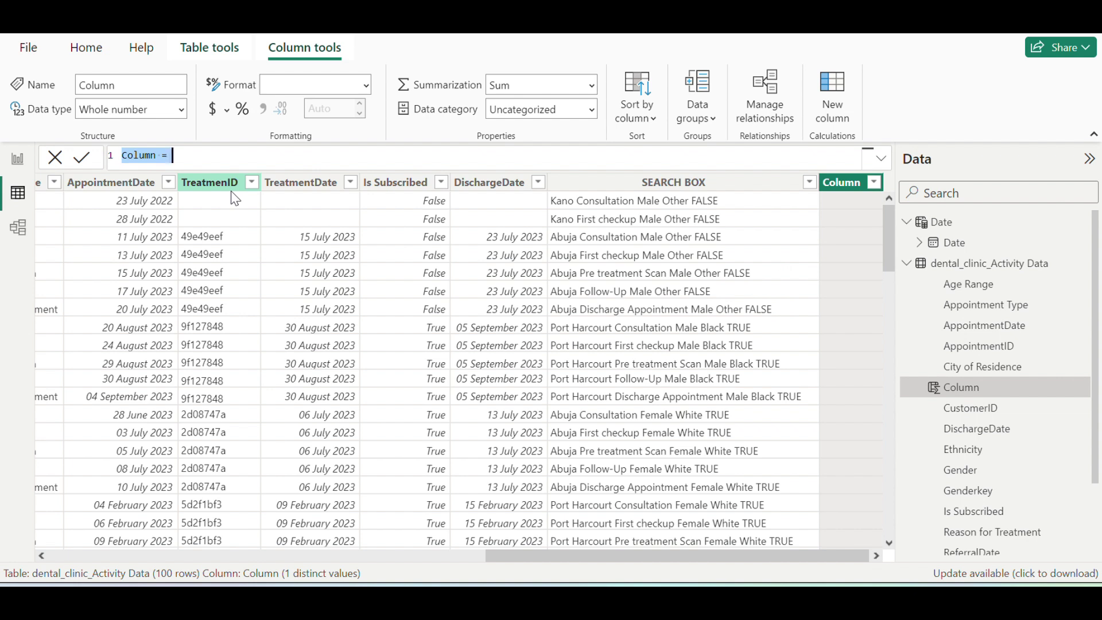
text(RefDate=)
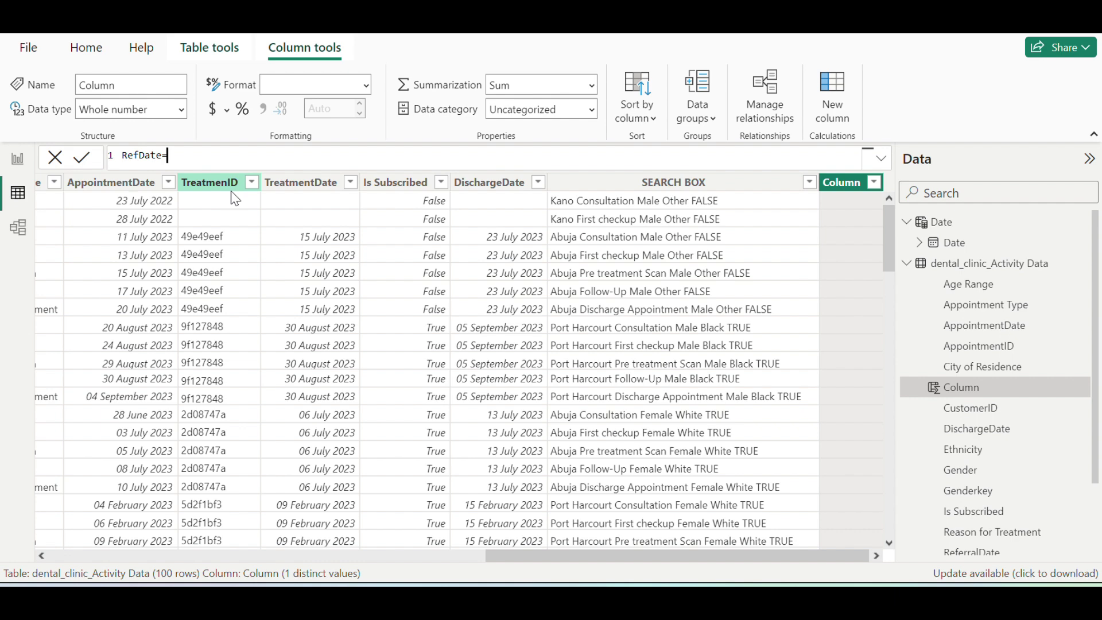
text(left)
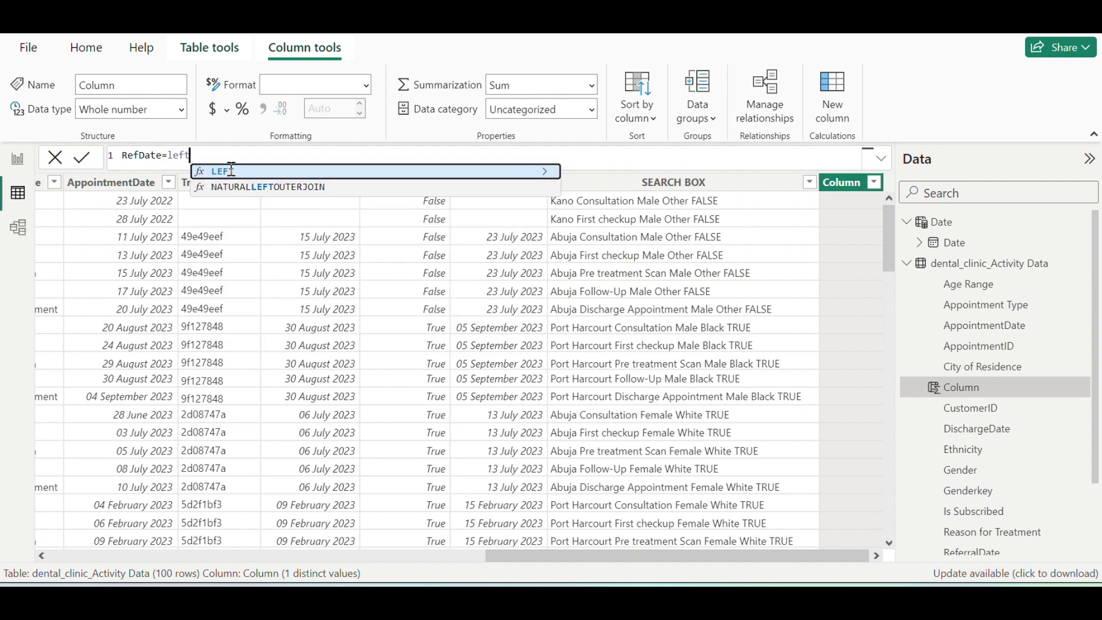
key(Tab)
text(Ref)
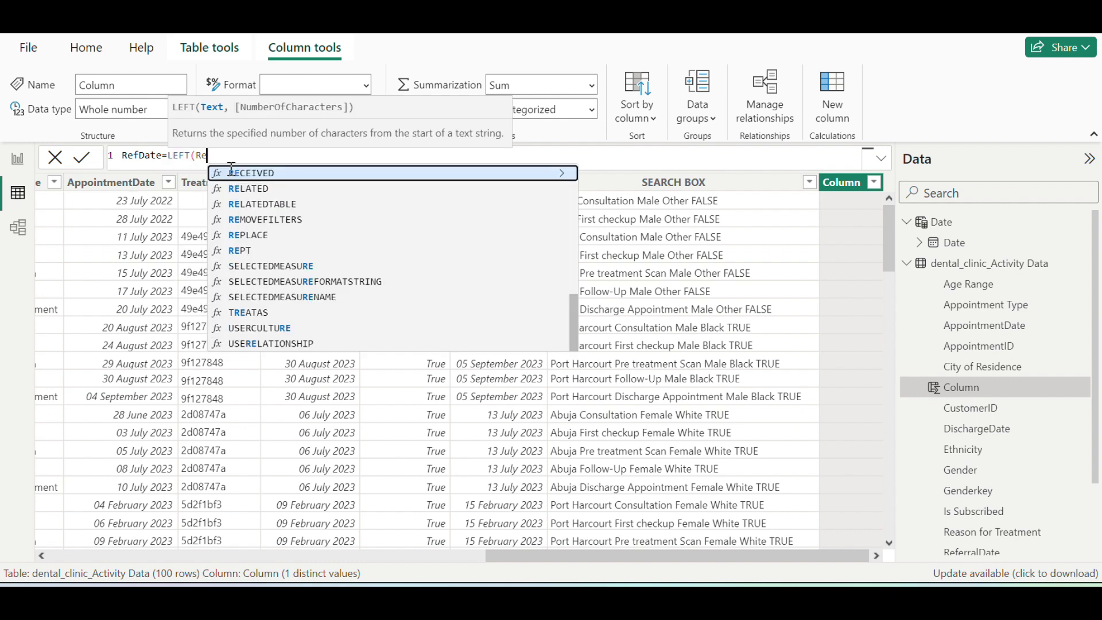
text(er)
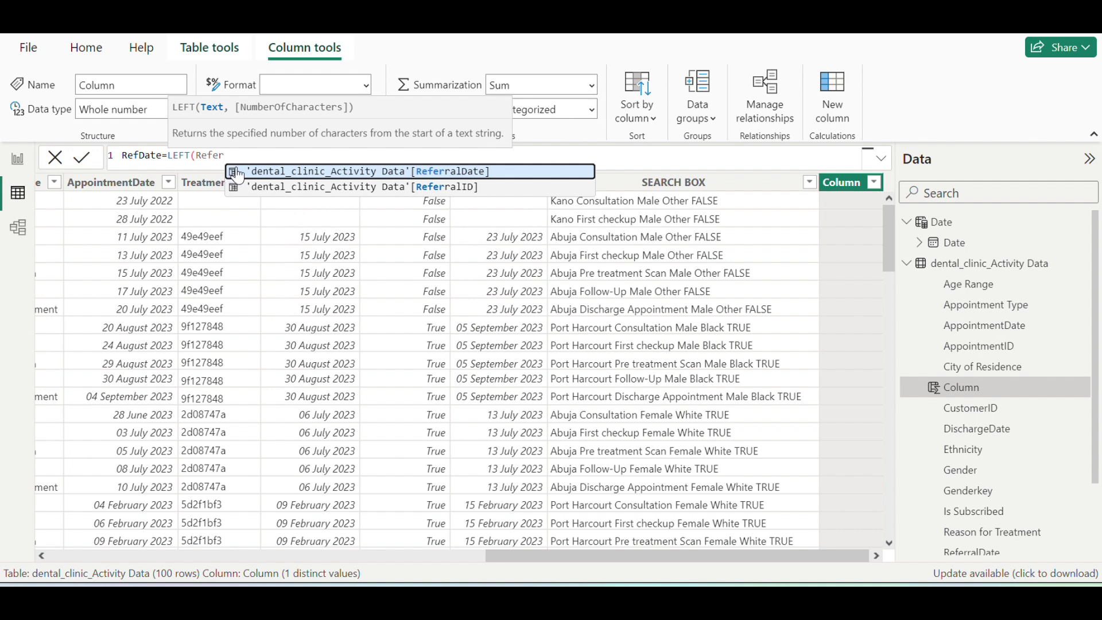
key(Tab)
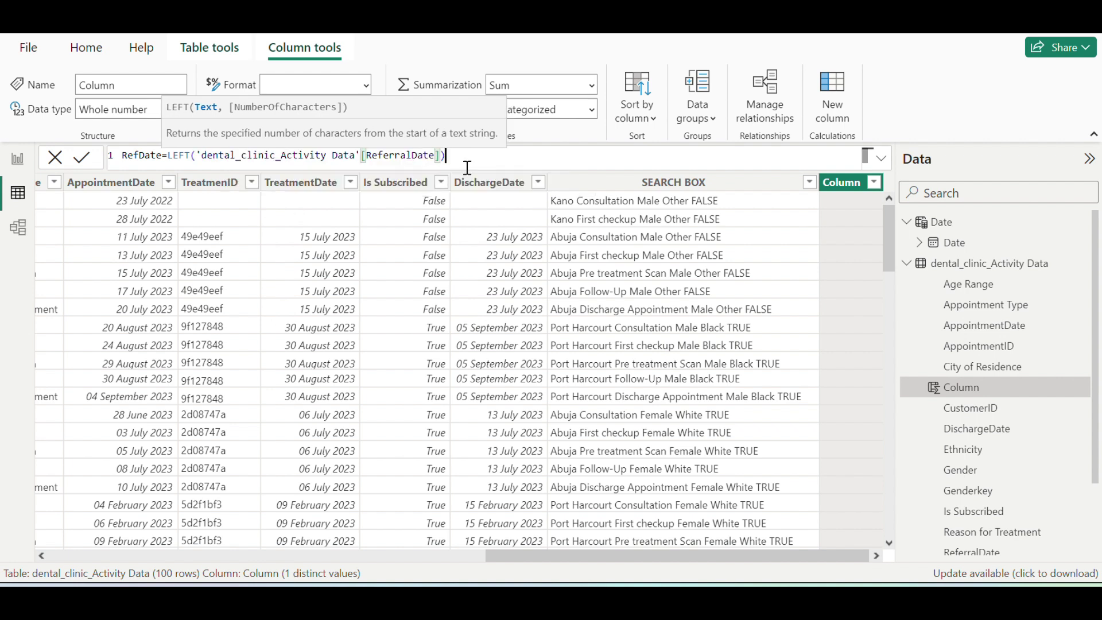
text())
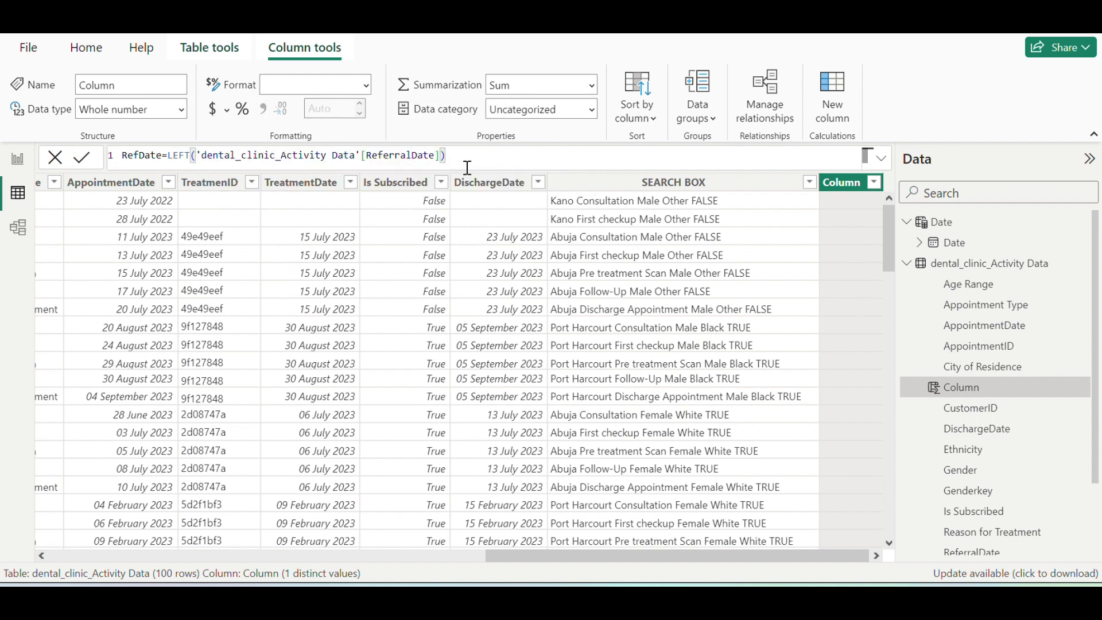
click(940, 105)
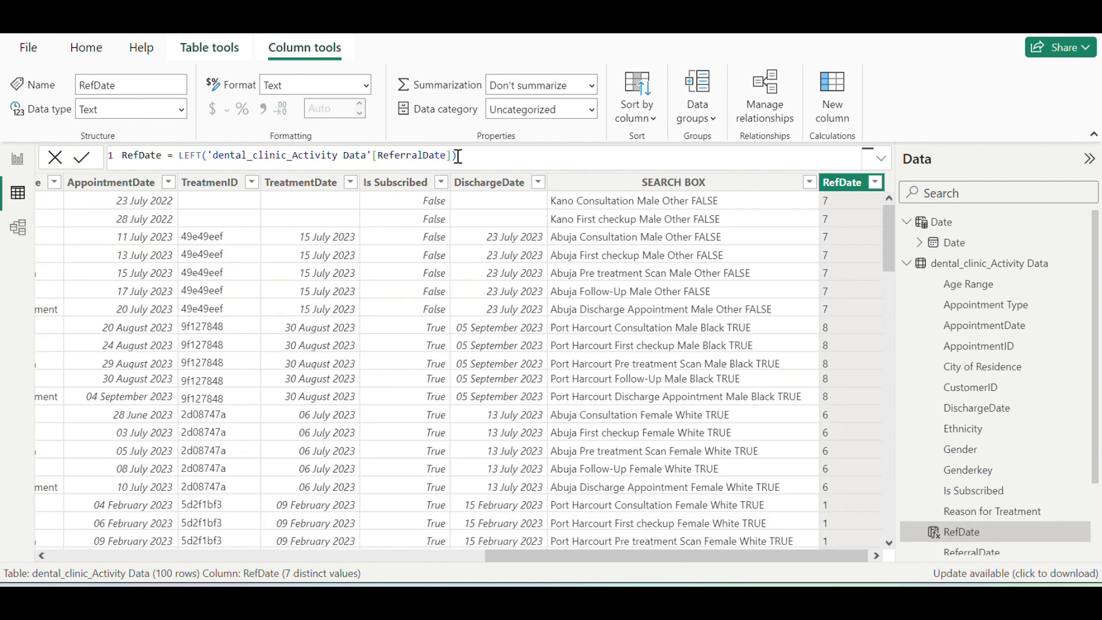
- Extend the RefDate column's LEFT formula so that it returns 10 characters of ReferralDate
click(453, 156)
text(,10)
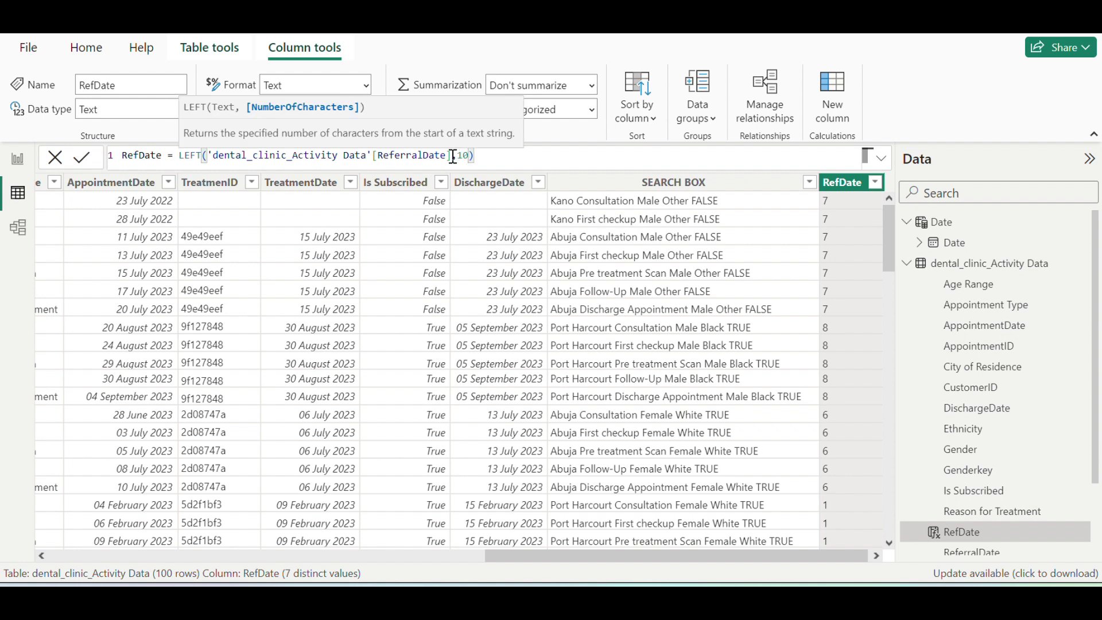
click(530, 159)
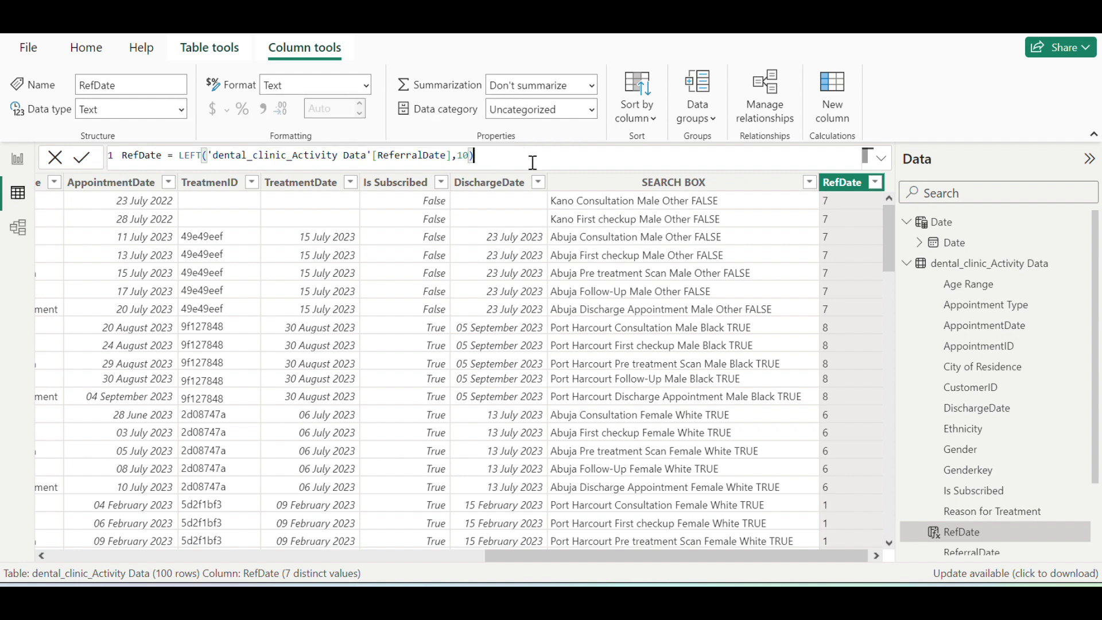
key(Return)
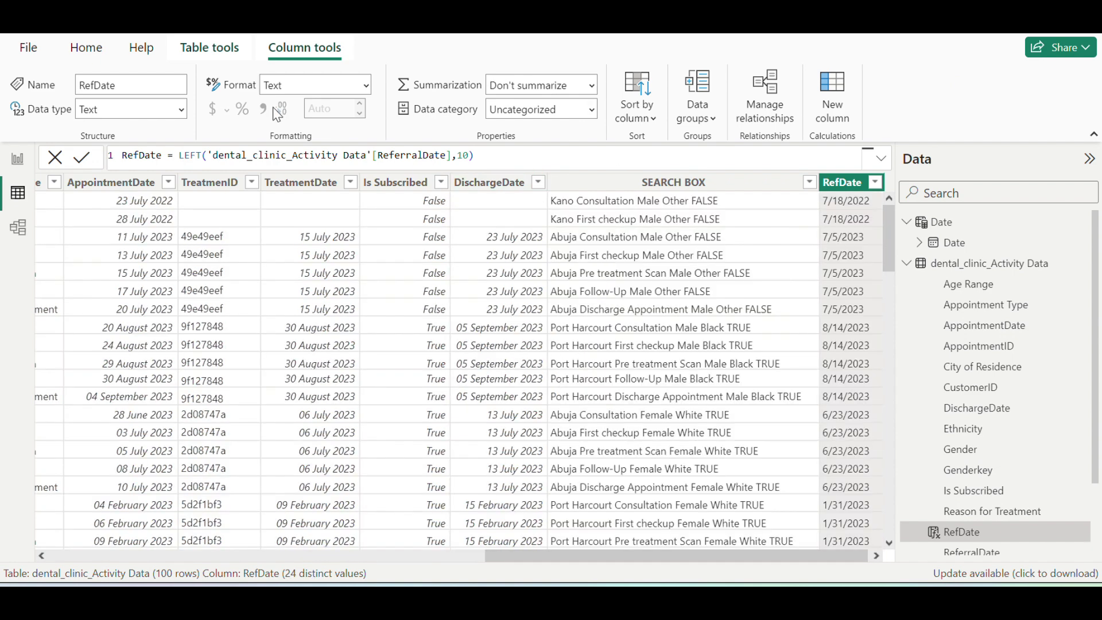
- Change the RefDate column's data type to Date and confirm the conversion
click(183, 109)
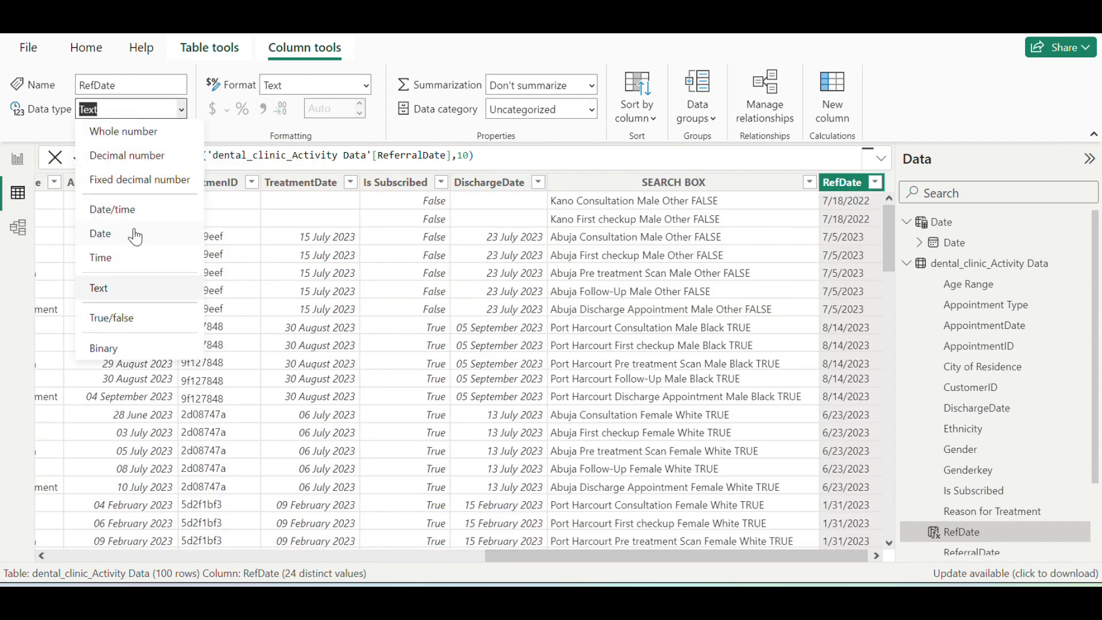
click(117, 237)
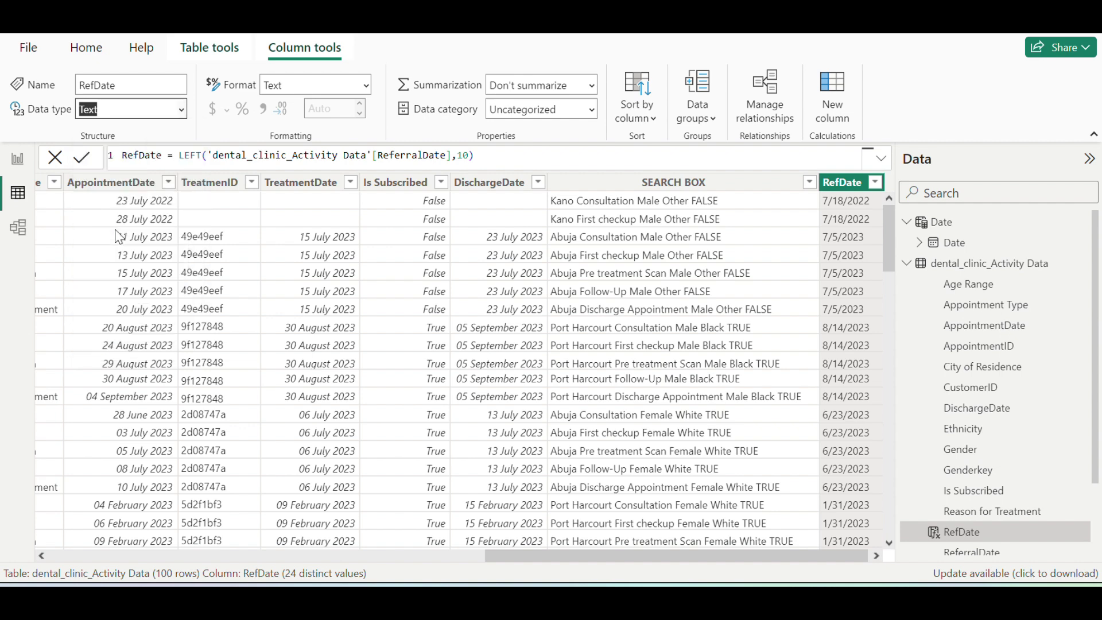
click(646, 372)
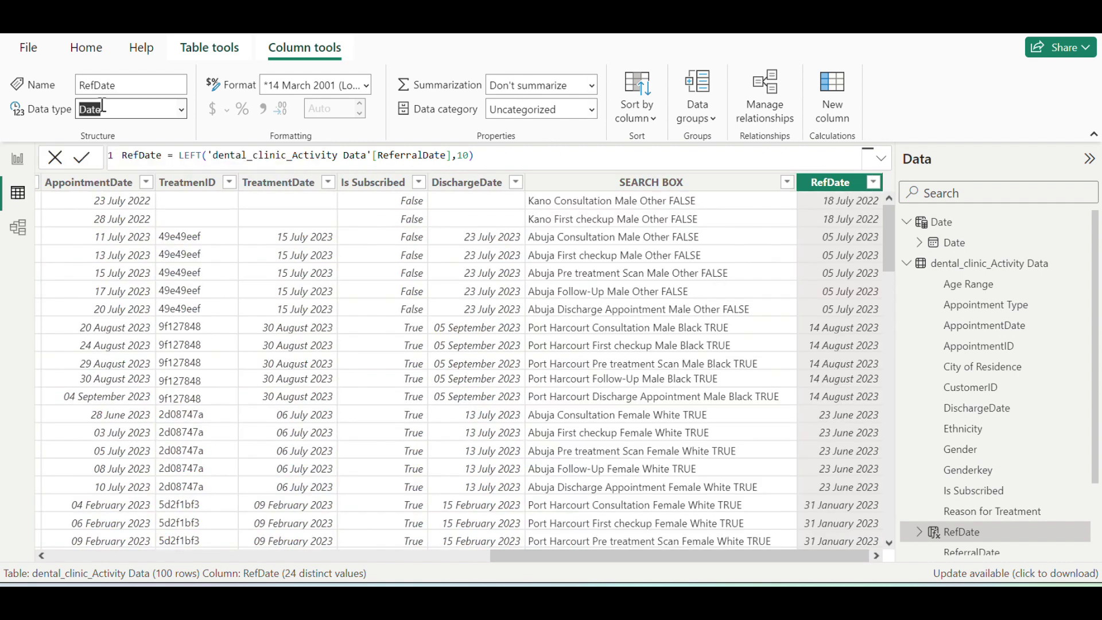
- Collapse the clinic table's field list in the report view and insert a text box reading "DENTAL CLINIC" on Page 1
click(19, 162)
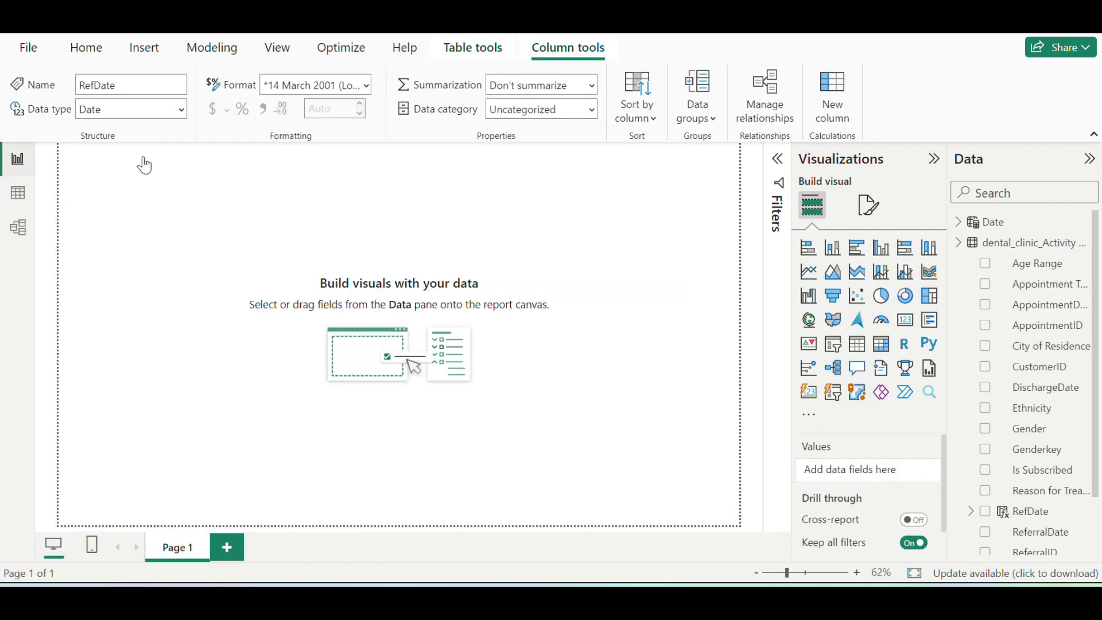
click(959, 244)
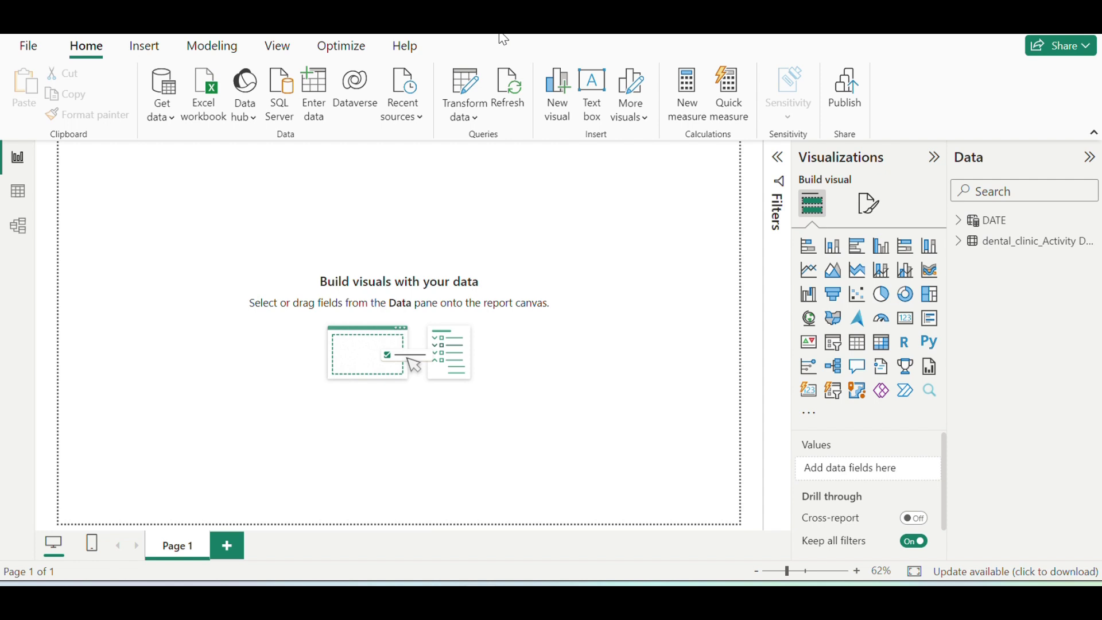
click(138, 51)
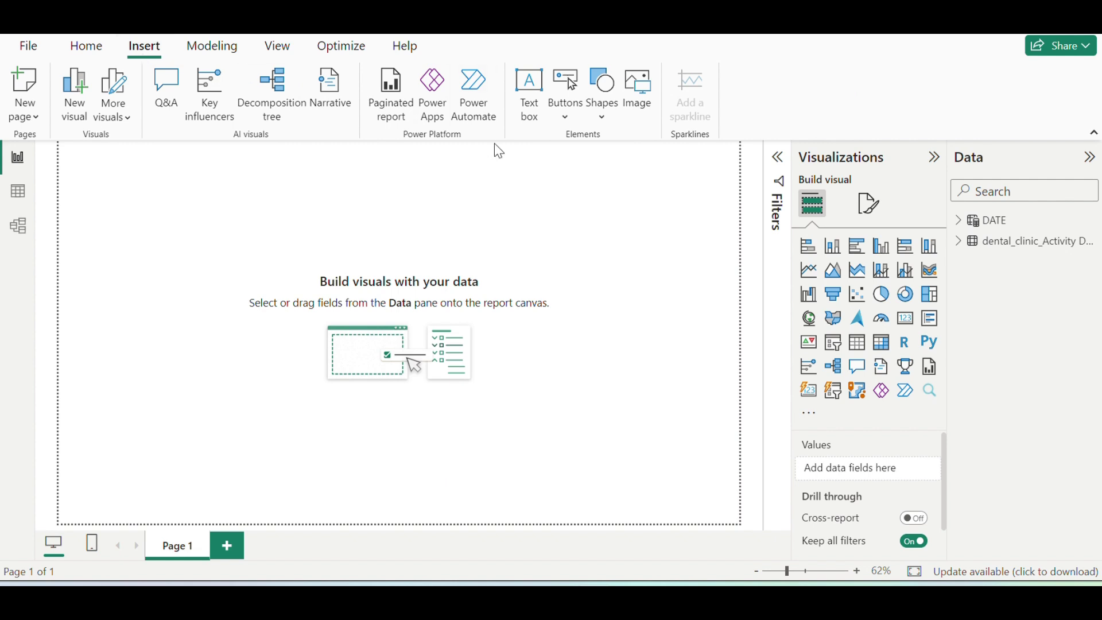
click(534, 98)
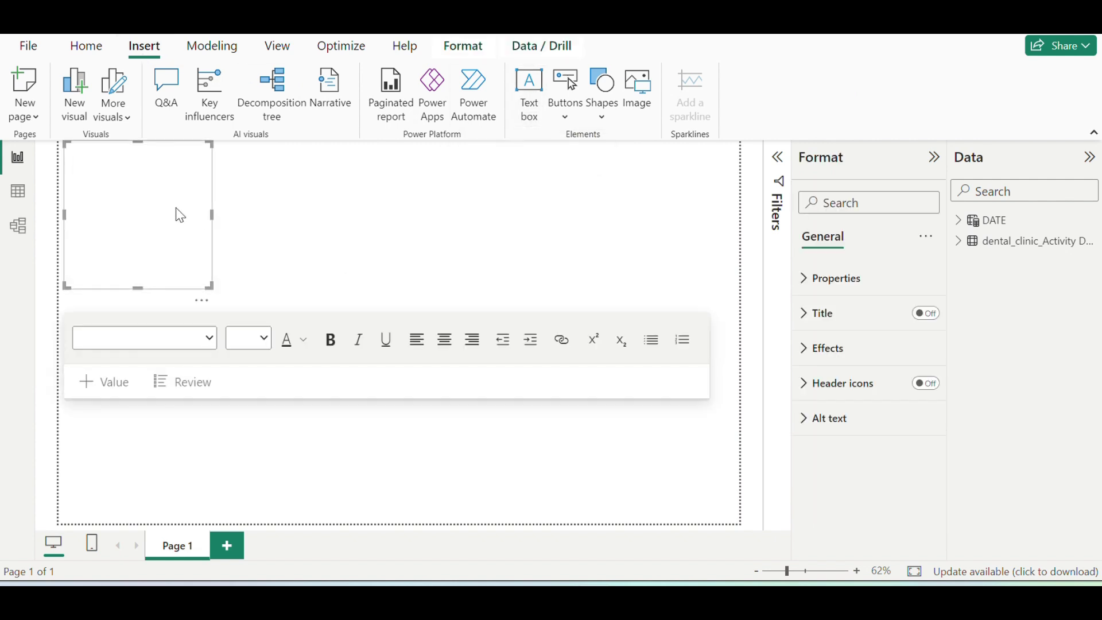
click(133, 182)
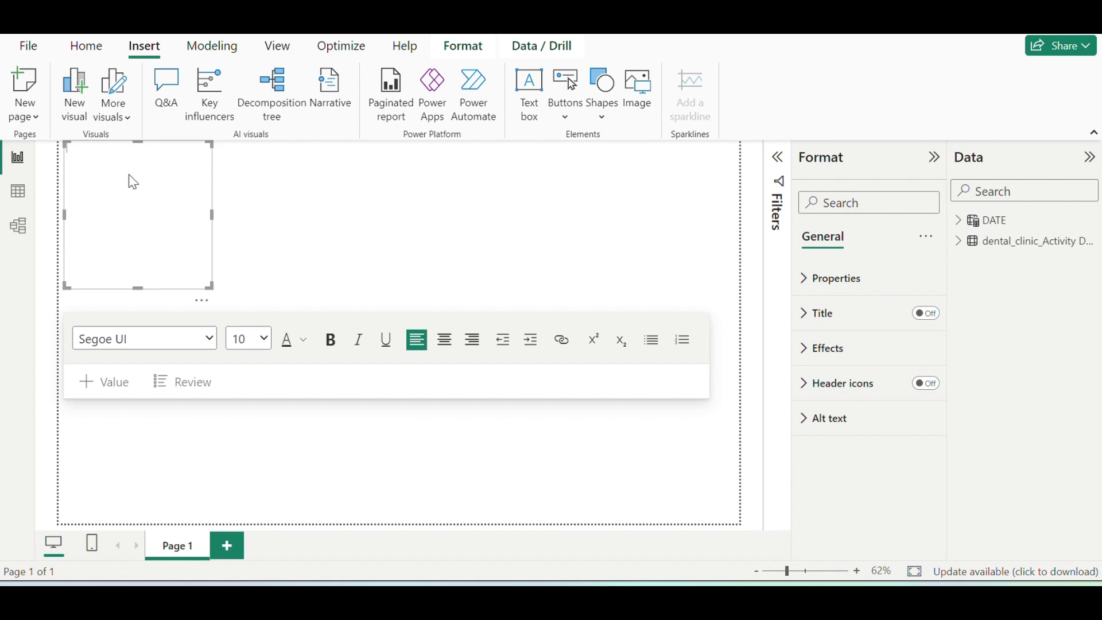
text(DENTAL CLINIC)
- Format the "DENTAL CLINIC" title text at size 36, bold and centred
drag(116, 149, 62, 160)
click(266, 343)
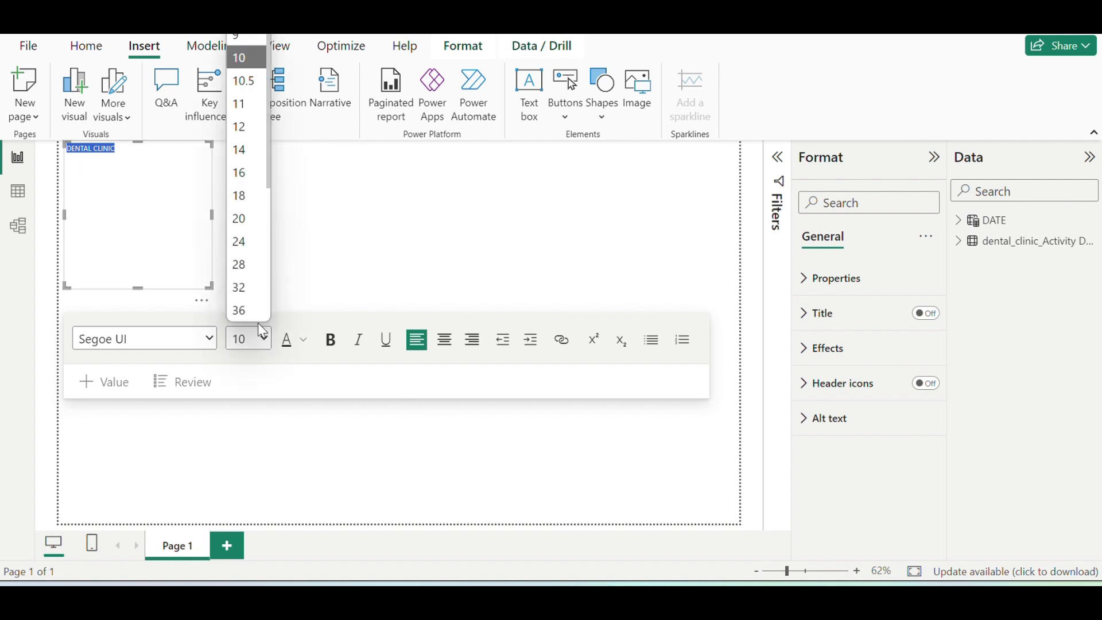
click(253, 288)
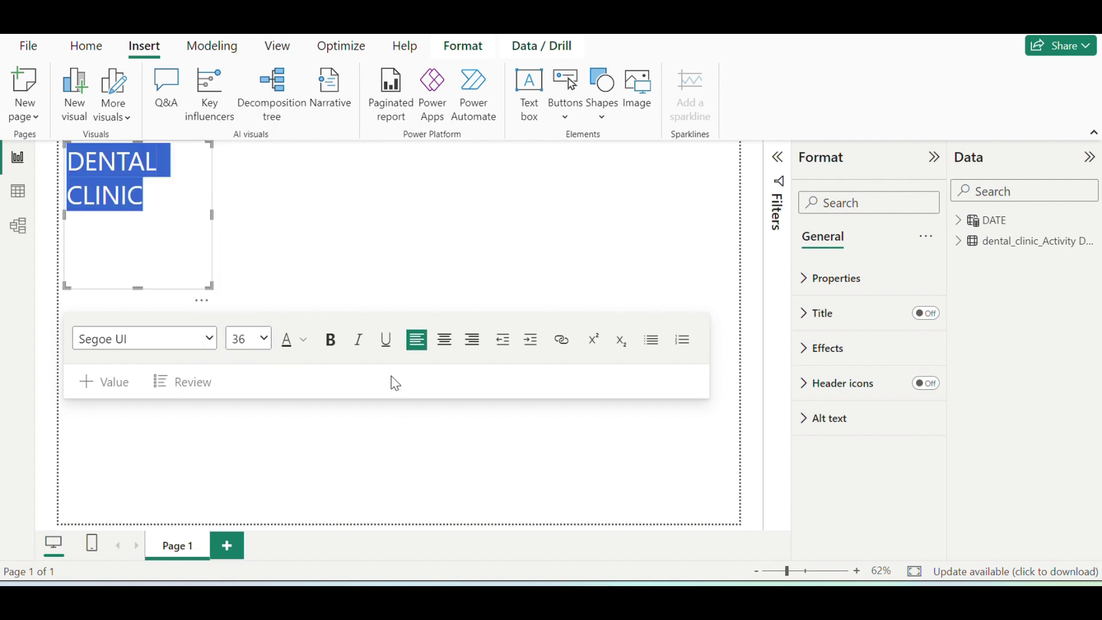
click(333, 349)
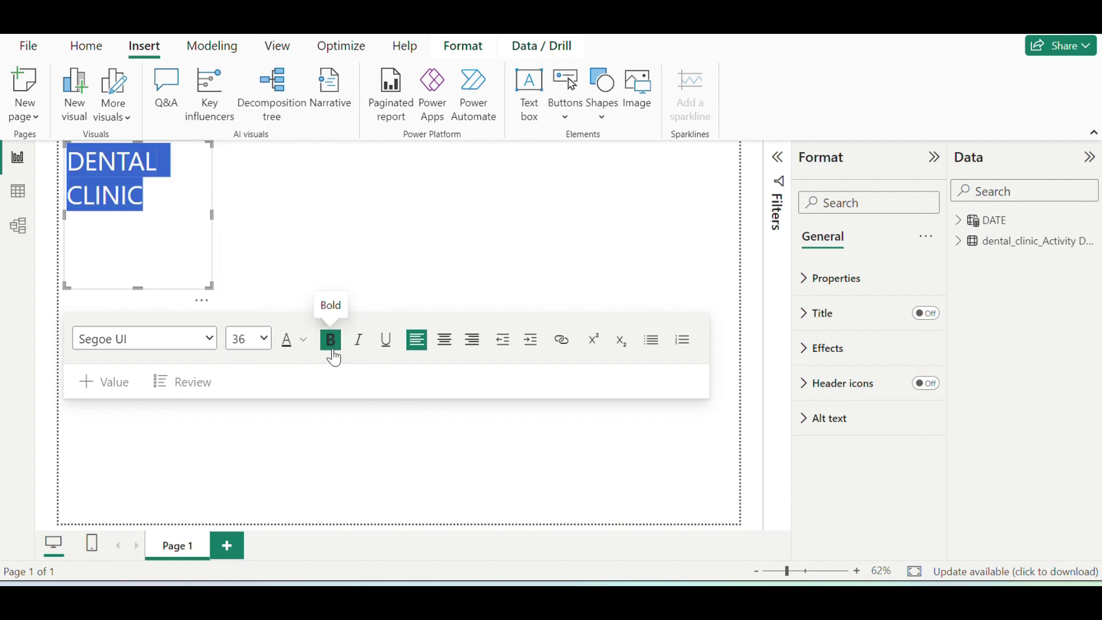
click(444, 340)
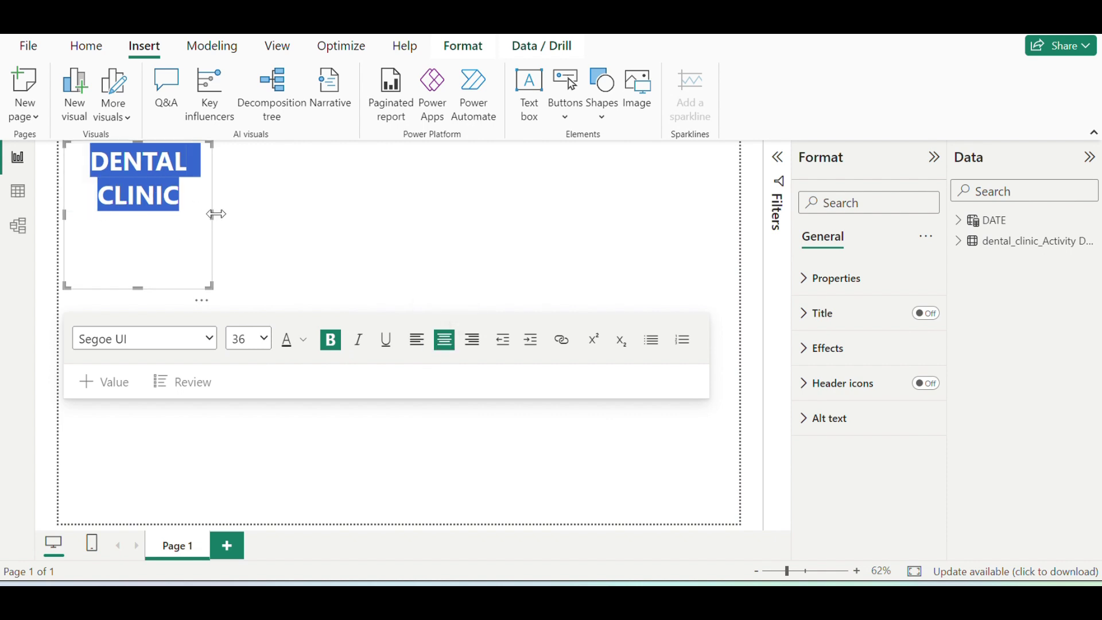
- Resize the title text box to a single-line height and width, and move it to the middle of the page's upper edge
drag(216, 214, 336, 203)
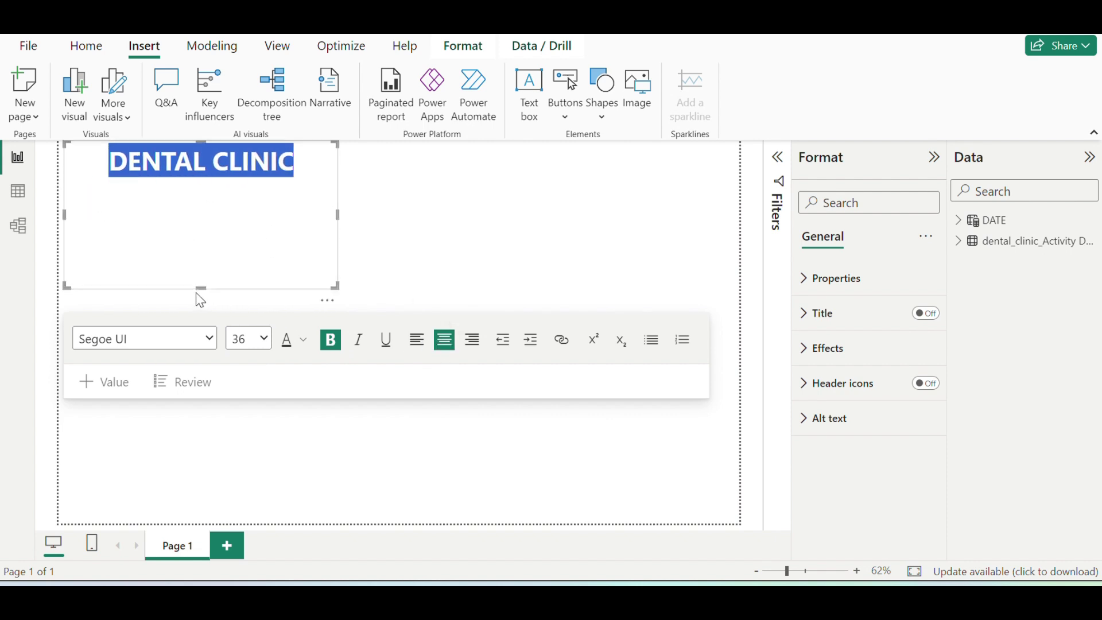
drag(204, 285, 204, 188)
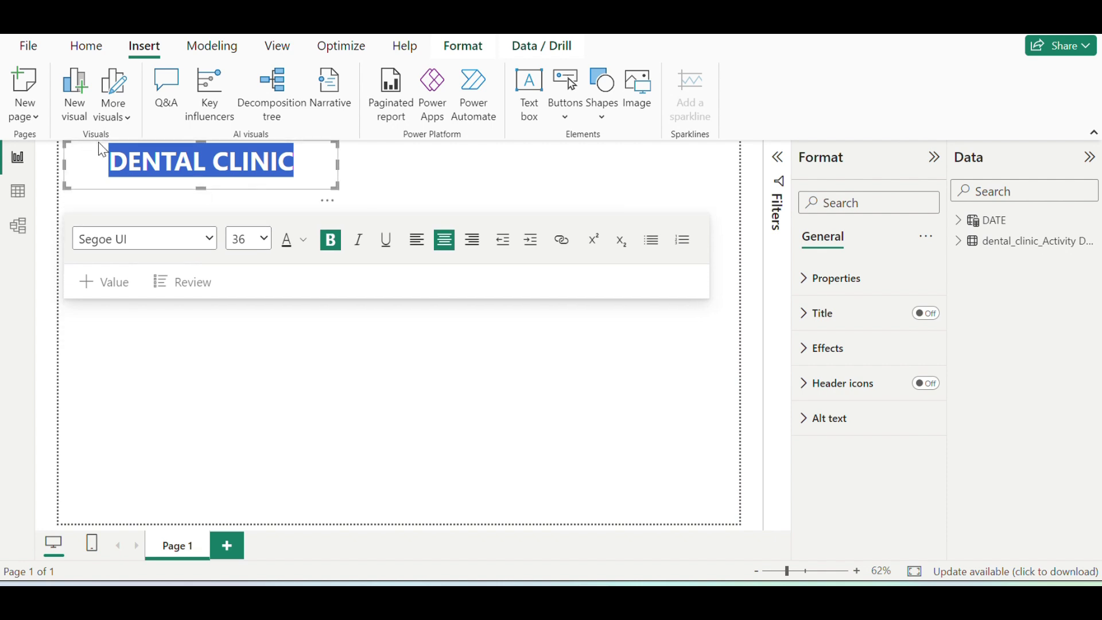
drag(99, 143, 171, 149)
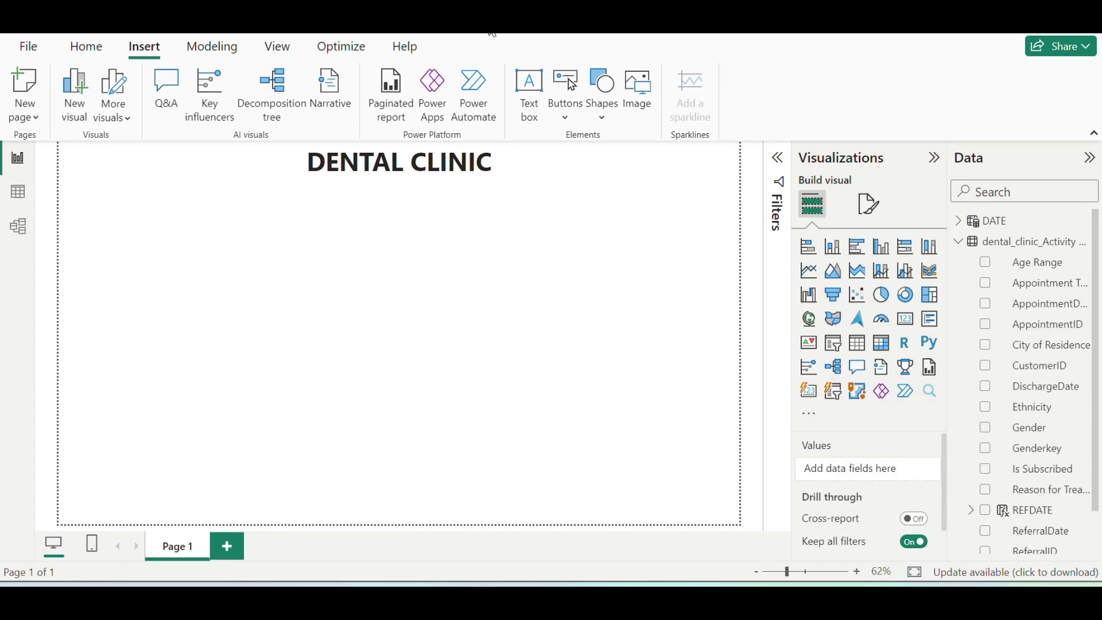
- Set the page's canvas background to the lightest grey shade of black with 29% transparency
click(864, 218)
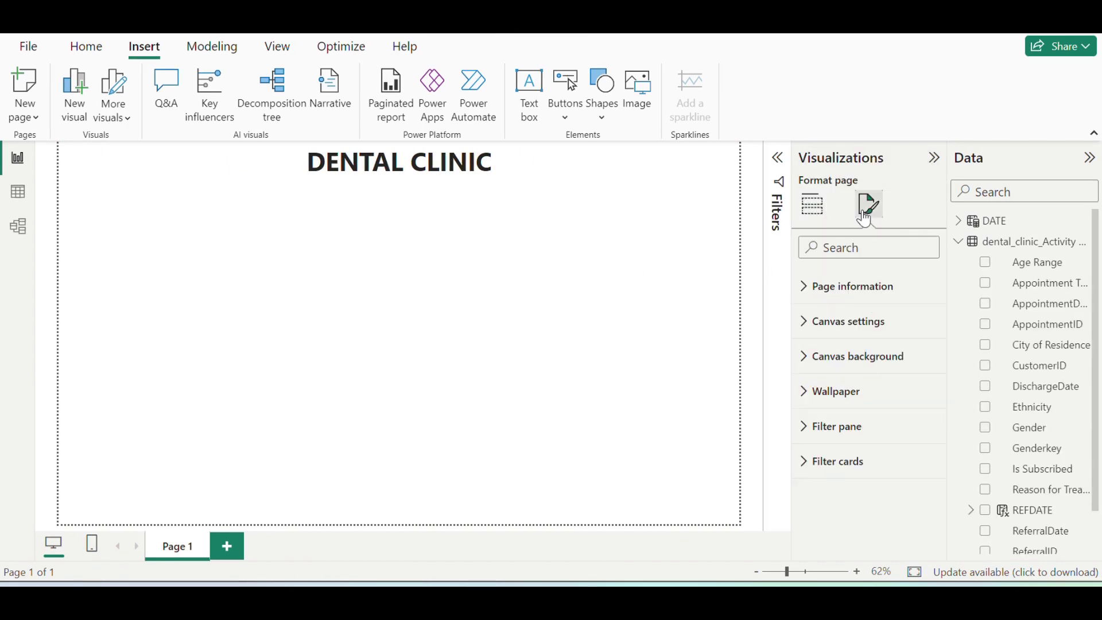
click(841, 357)
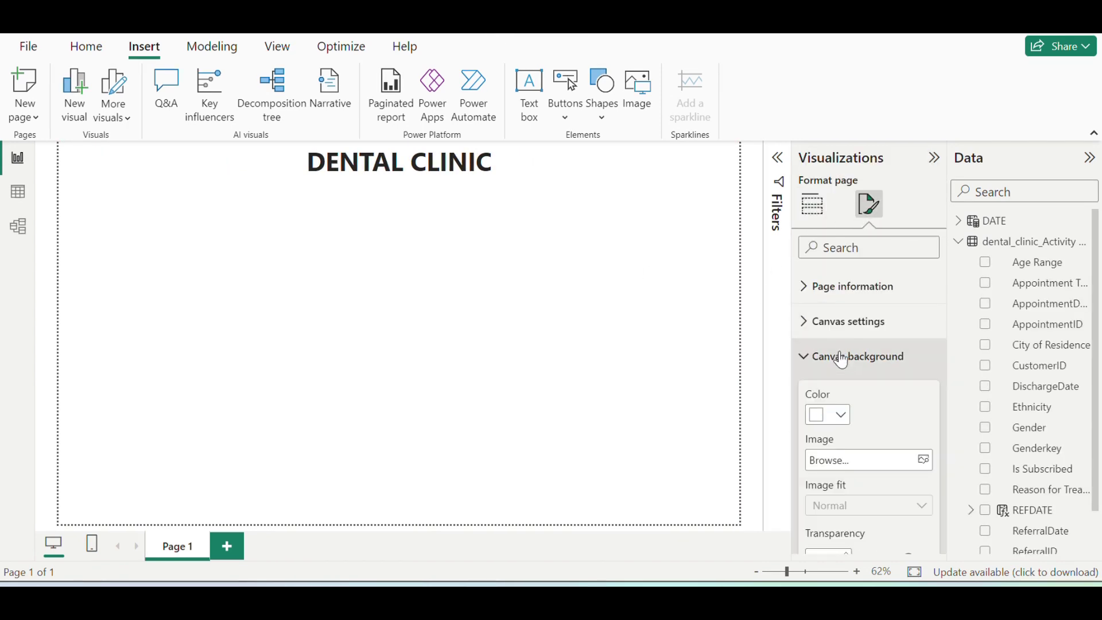
click(842, 423)
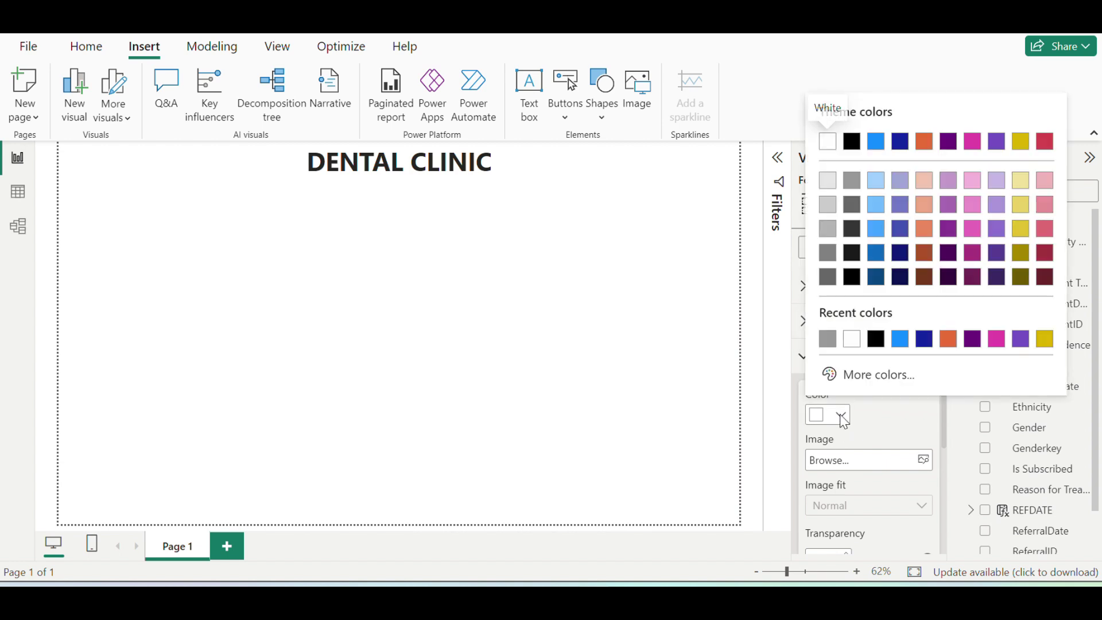
click(856, 180)
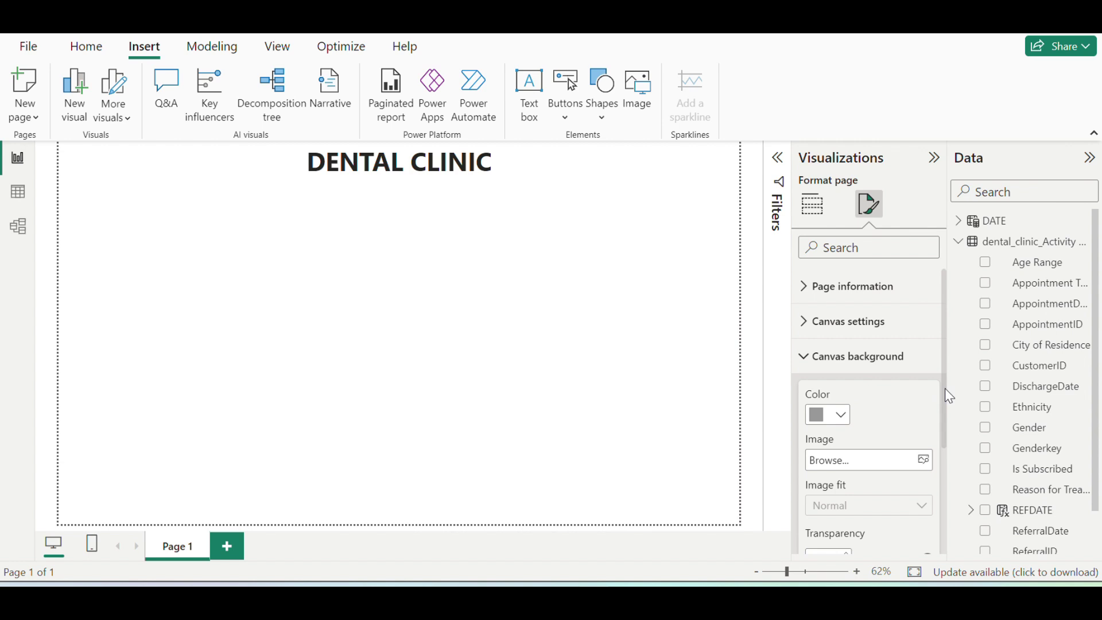
drag(945, 389, 952, 471)
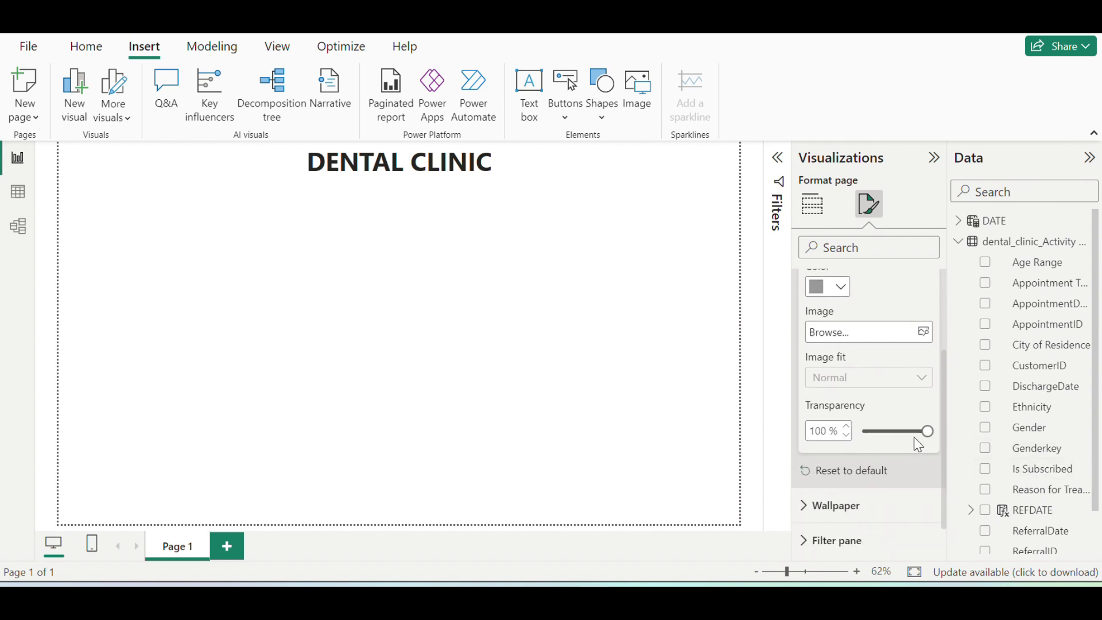
drag(932, 431, 881, 434)
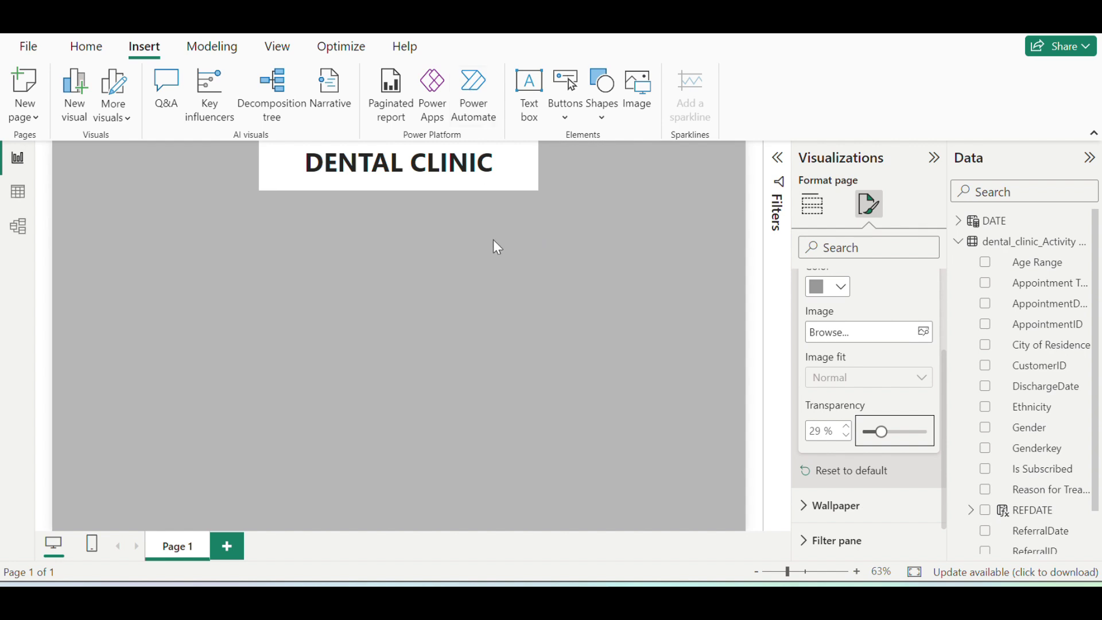
click(501, 291)
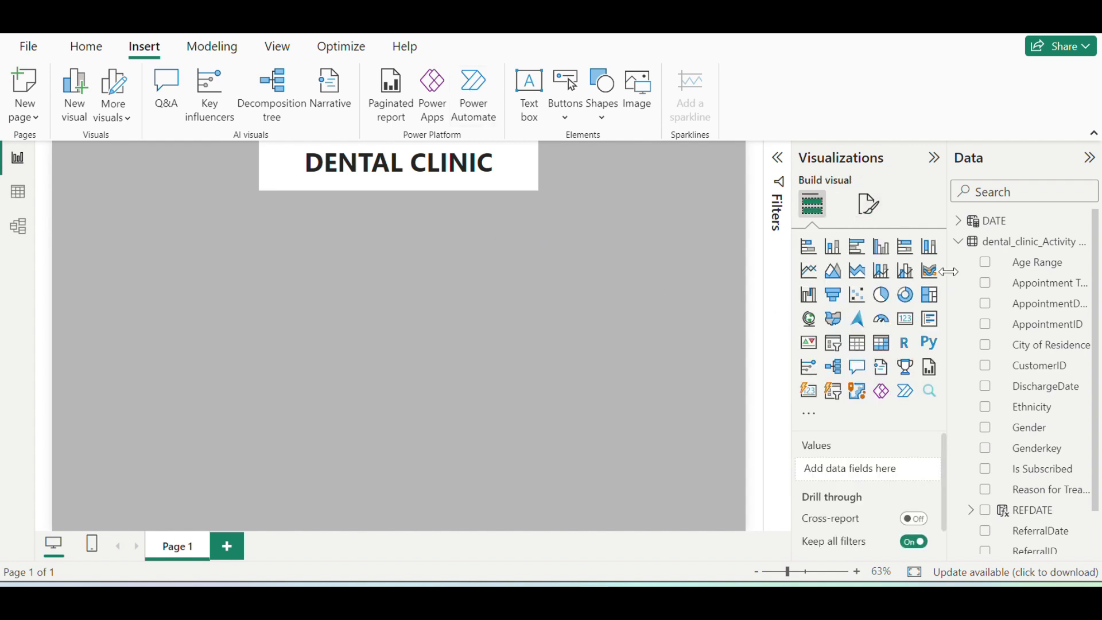
- Collapse the clinic table's fields and start a calculated table with the formula _MEASURE_=ROW("NUMBER OF PEOPLE",
click(957, 243)
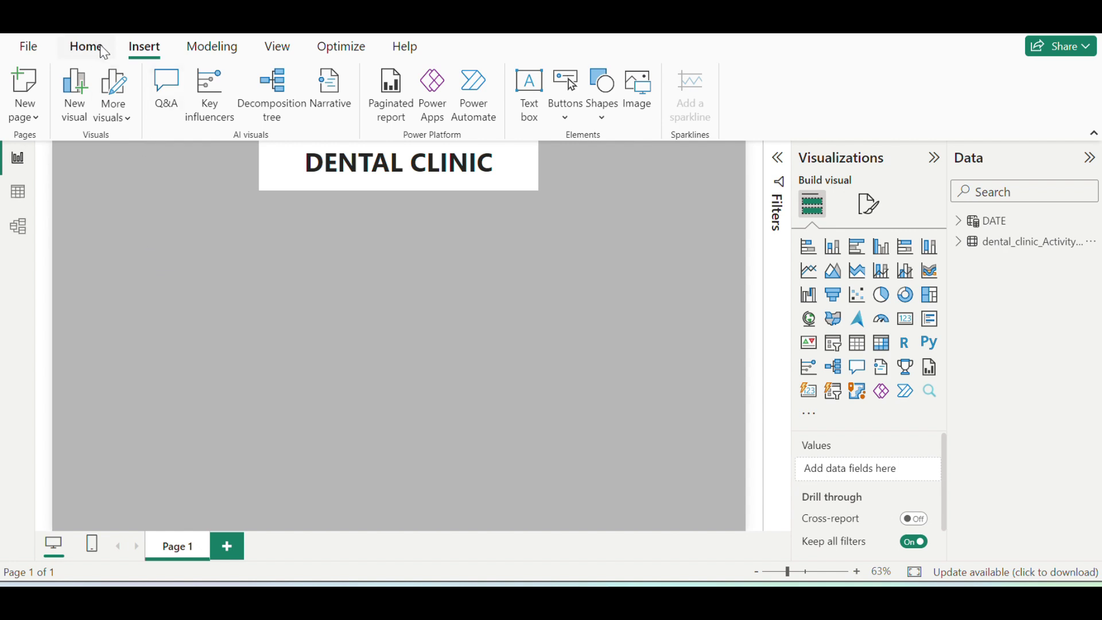
click(212, 46)
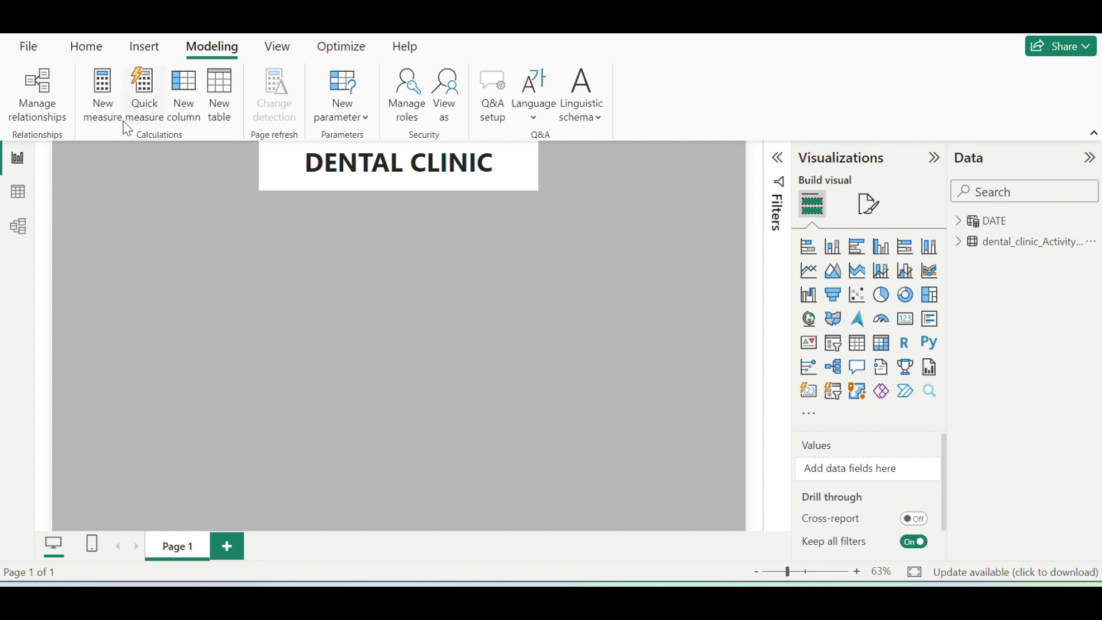
click(227, 94)
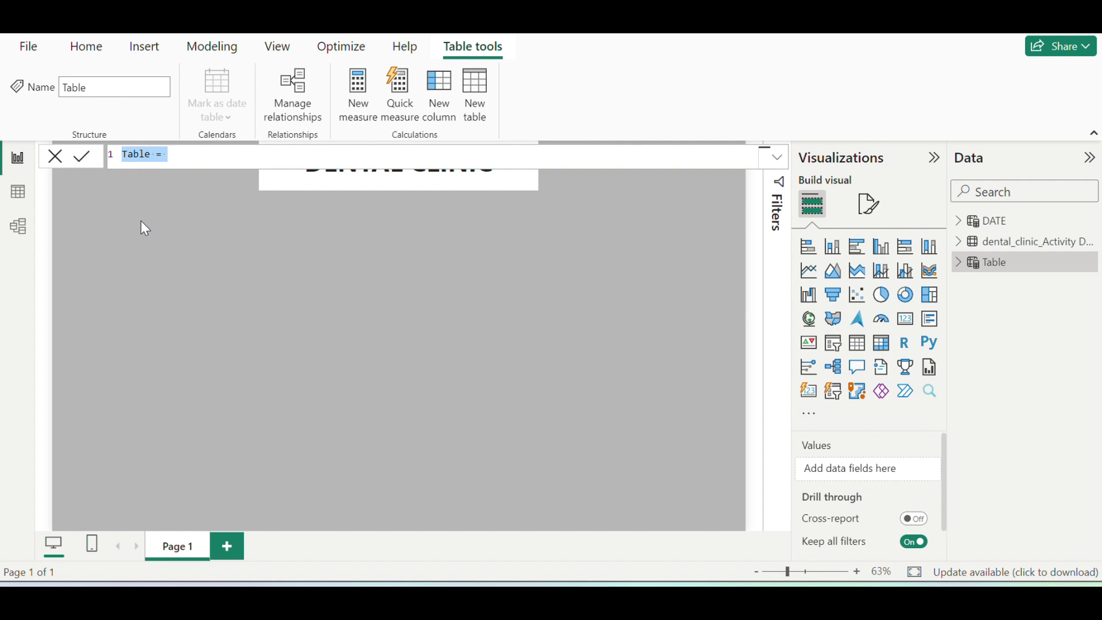
text(_MEASU)
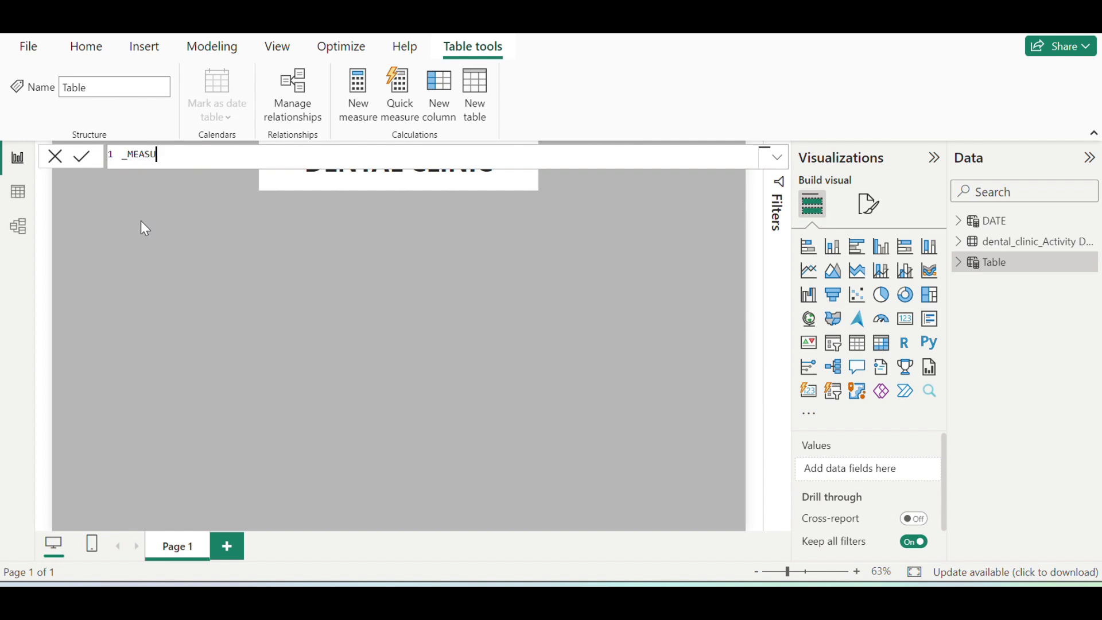
text(RE_=R)
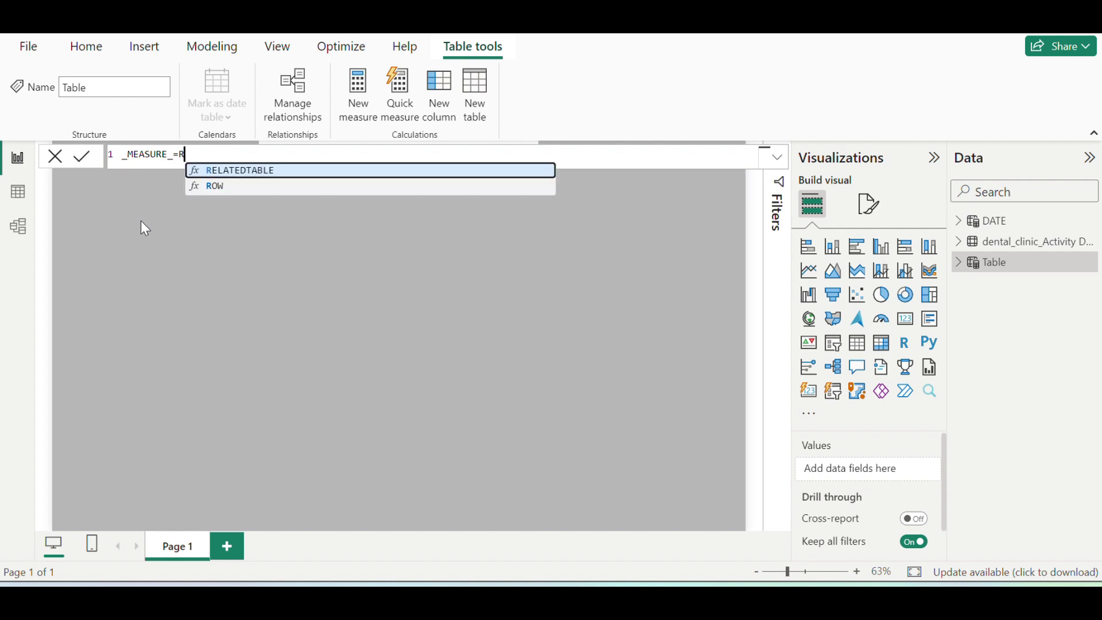
text(OW()
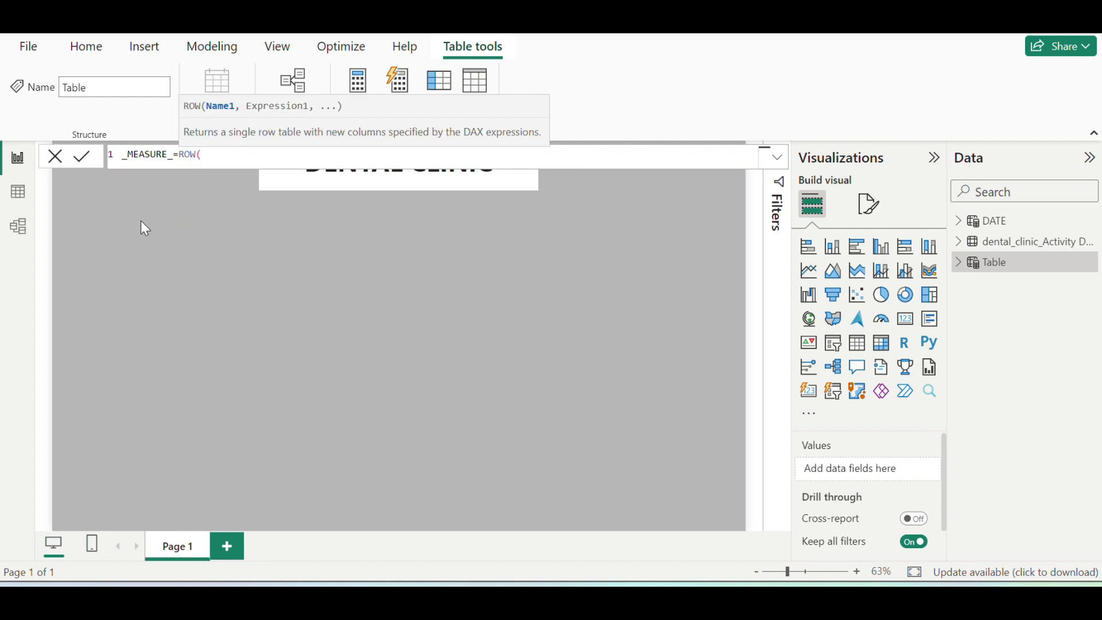
text("NUMBER OF PEOPELE)
key(BackSpace)
key(BackSpace)
key(BackSpace)
text(LE)
text(,)
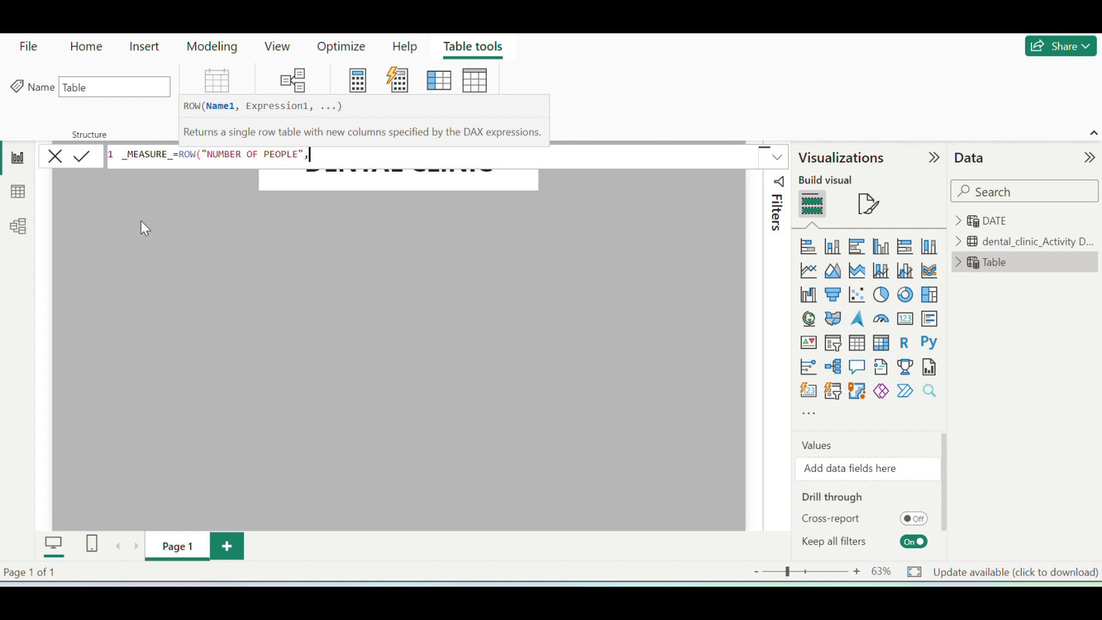
- Complete the _MEASURE_ table's ROW formula with DISTINCTCOUNT('dental_clinic_Activity Data'[CustomerID]) and commit it
text(D)
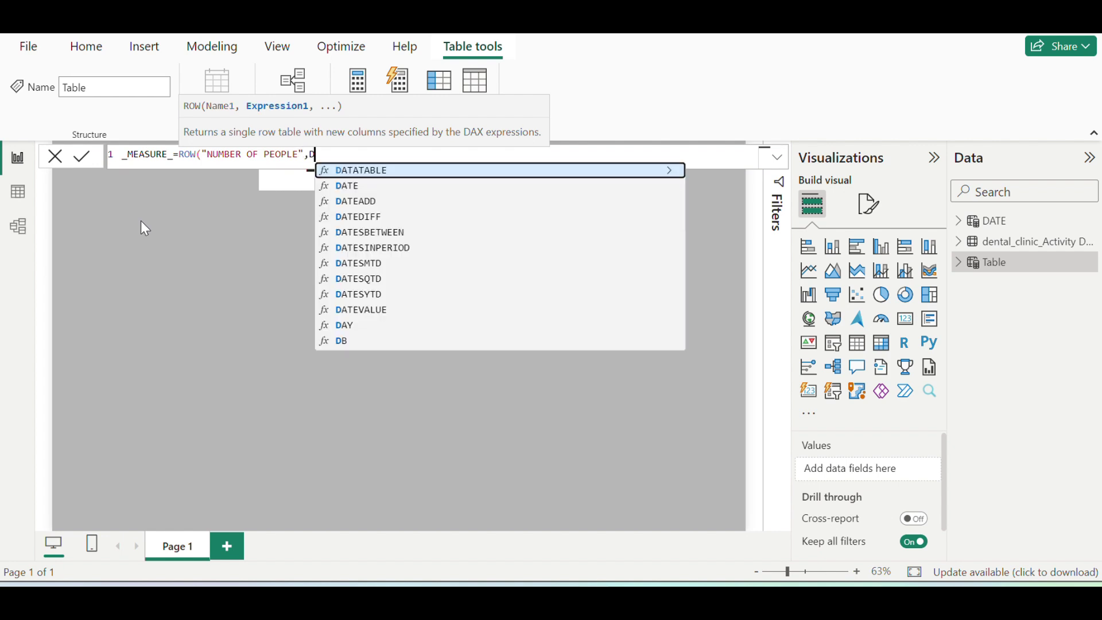
text(ISTINCTCO)
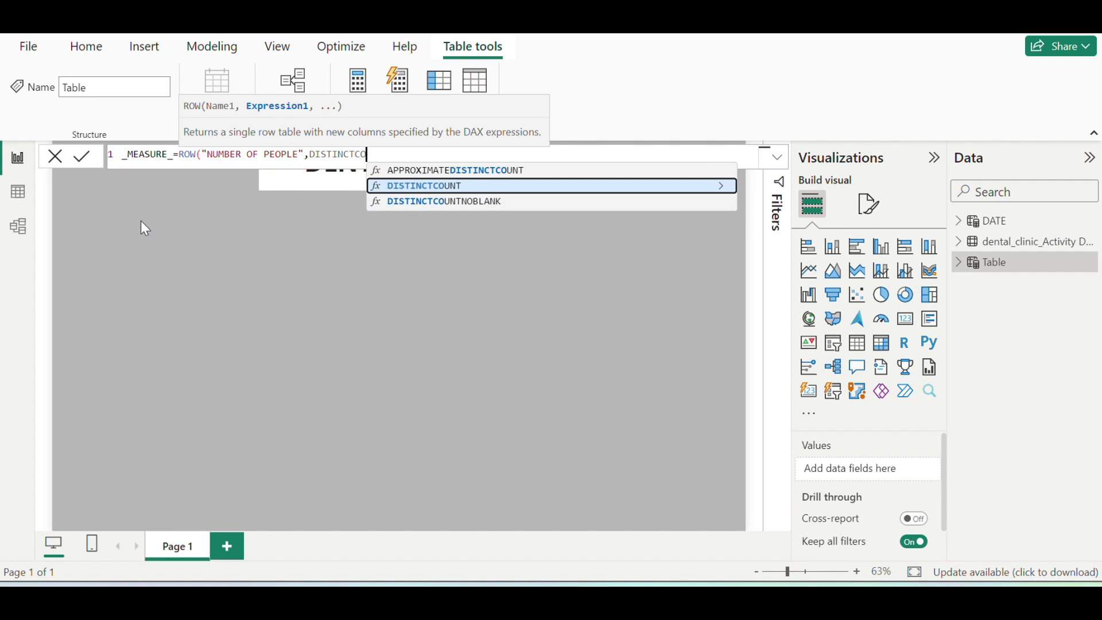
click(404, 185)
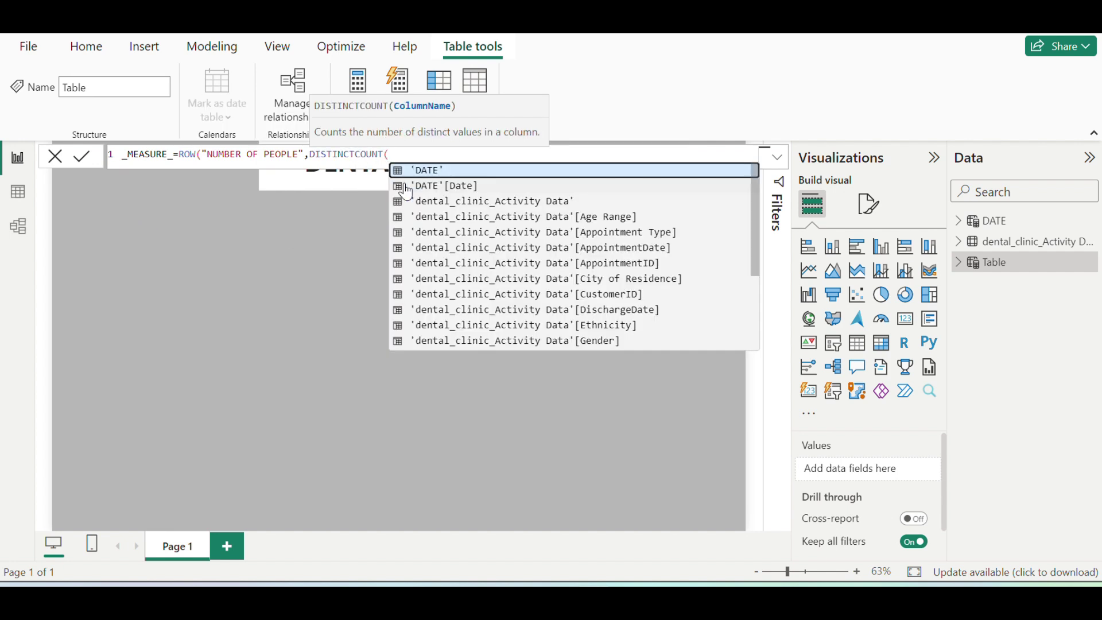
text(CUS)
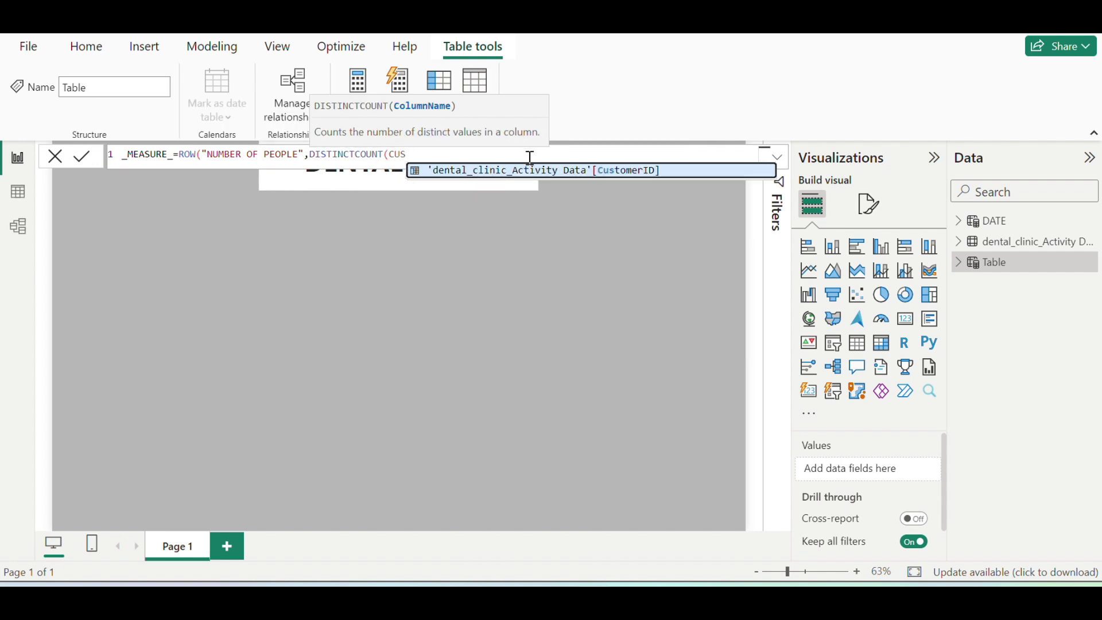
click(533, 168)
text())
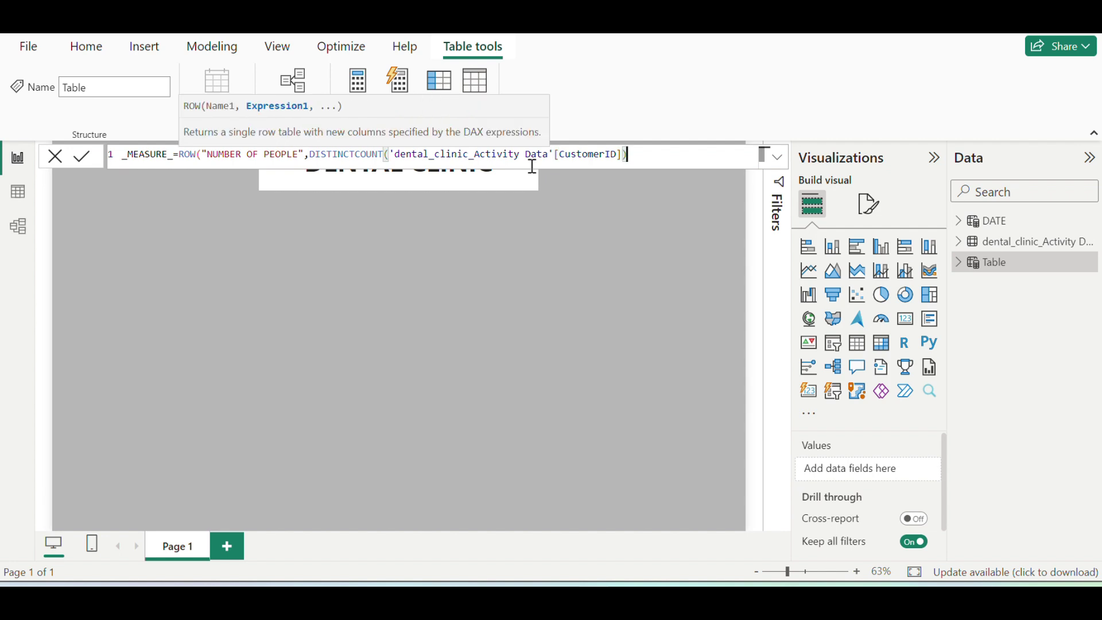
text())
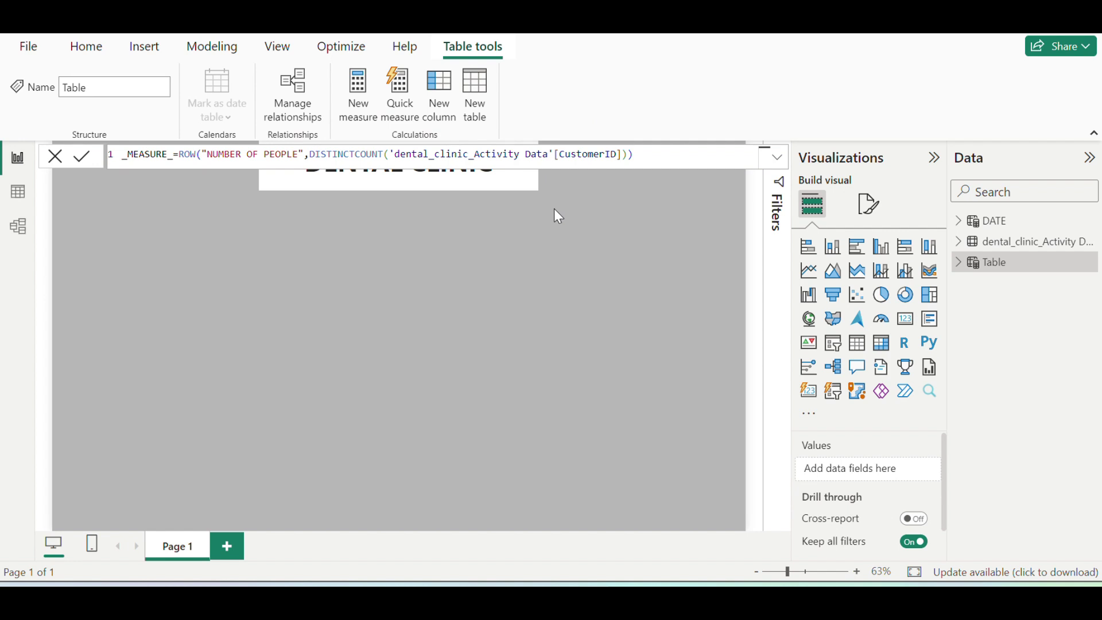
key(Return)
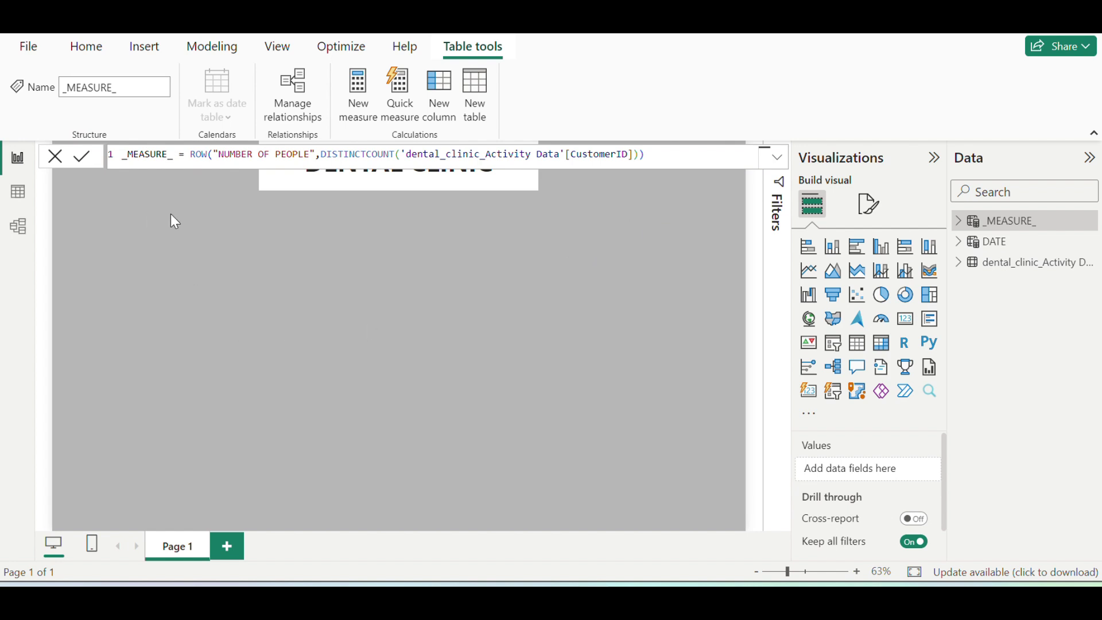
- Expand the _MEASURE_ table and start a new measure in it named NUMBER OF REFERRALS
click(957, 221)
right_click(1001, 225)
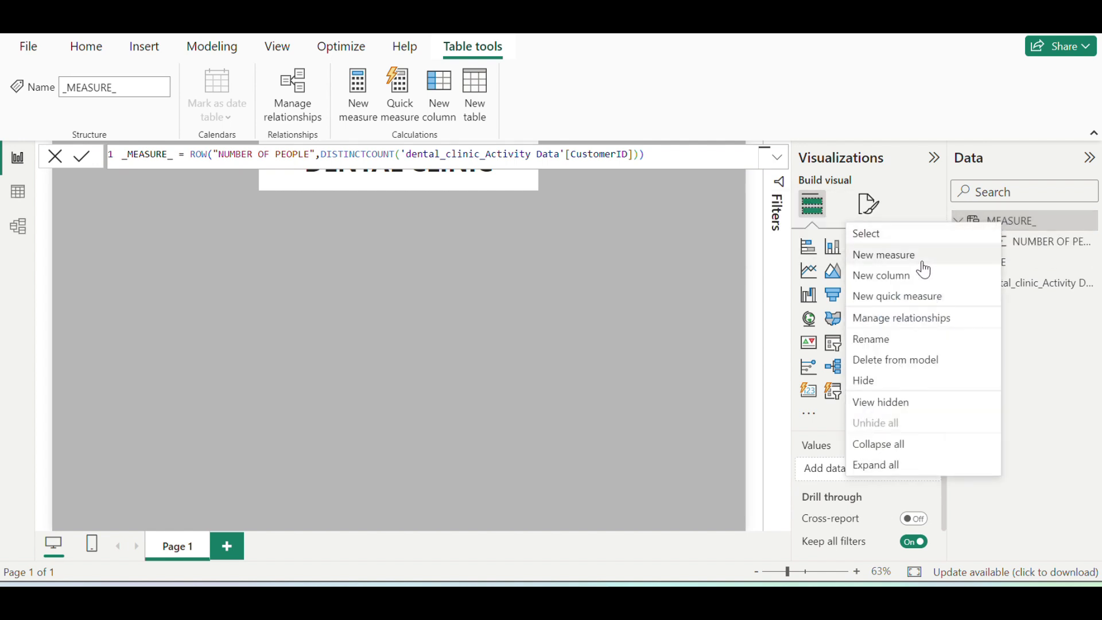
click(898, 256)
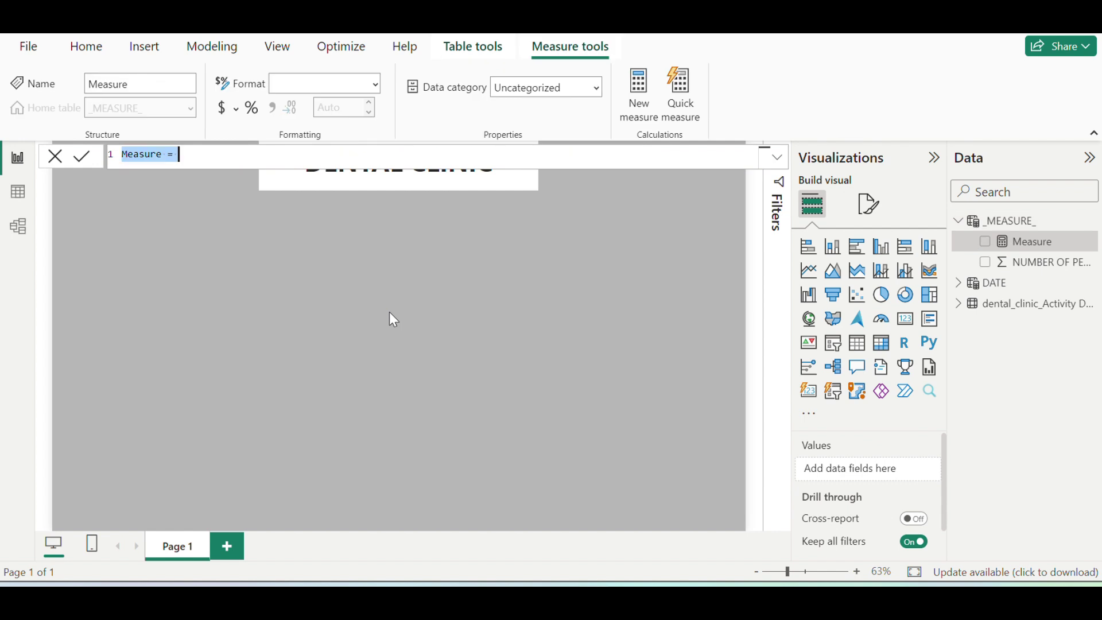
text(NUM)
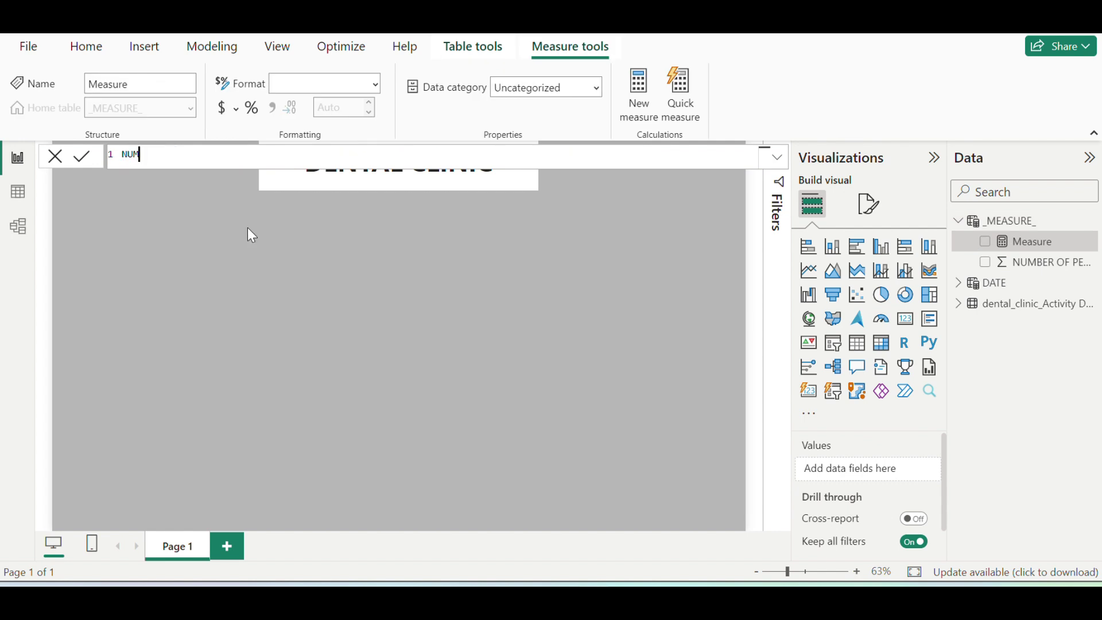
text(BER OF REFERALS=)
double_click(207, 154)
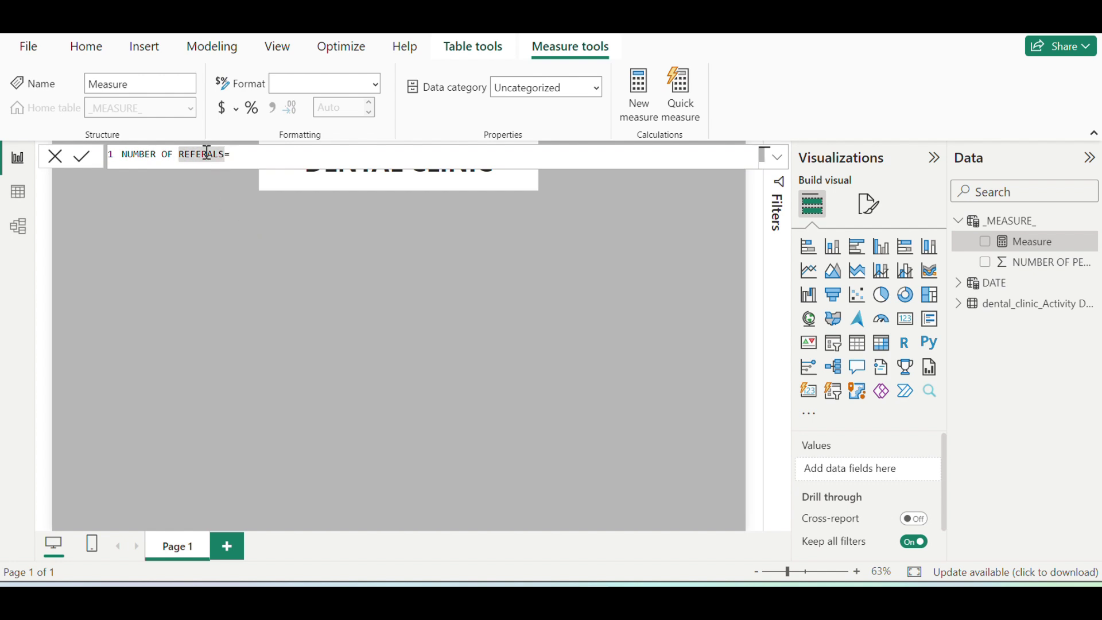
click(207, 154)
text(R)
click(252, 155)
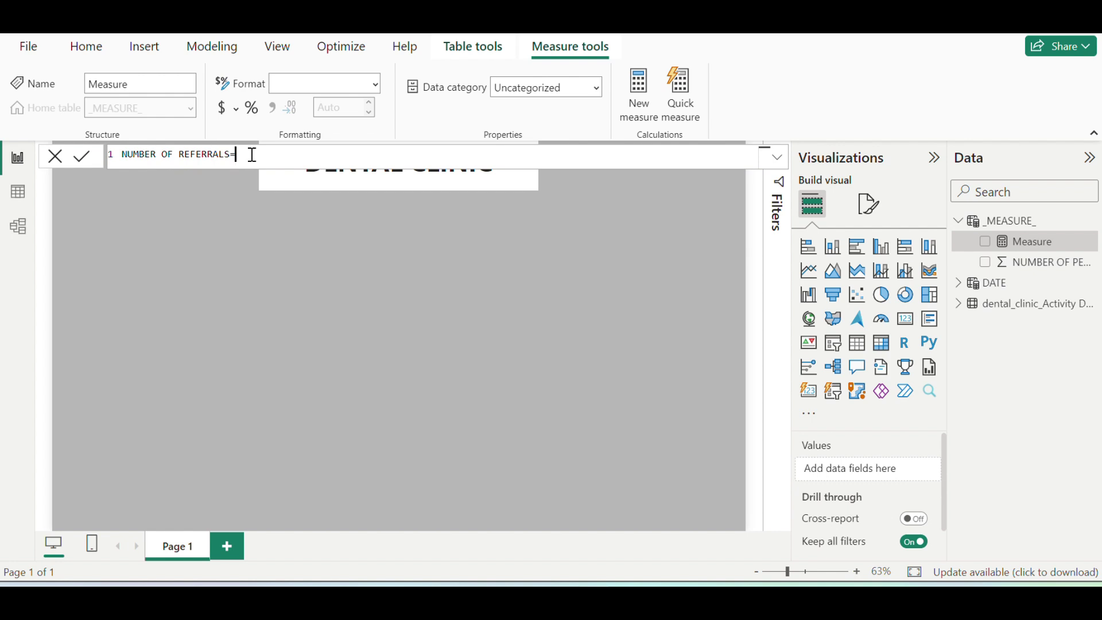
- Complete the NUMBER OF REFERRALS measure with DISTINCTCOUNT('dental_clinic_Activity Data'[ReferralID]) and commit it
text(DISTINCT)
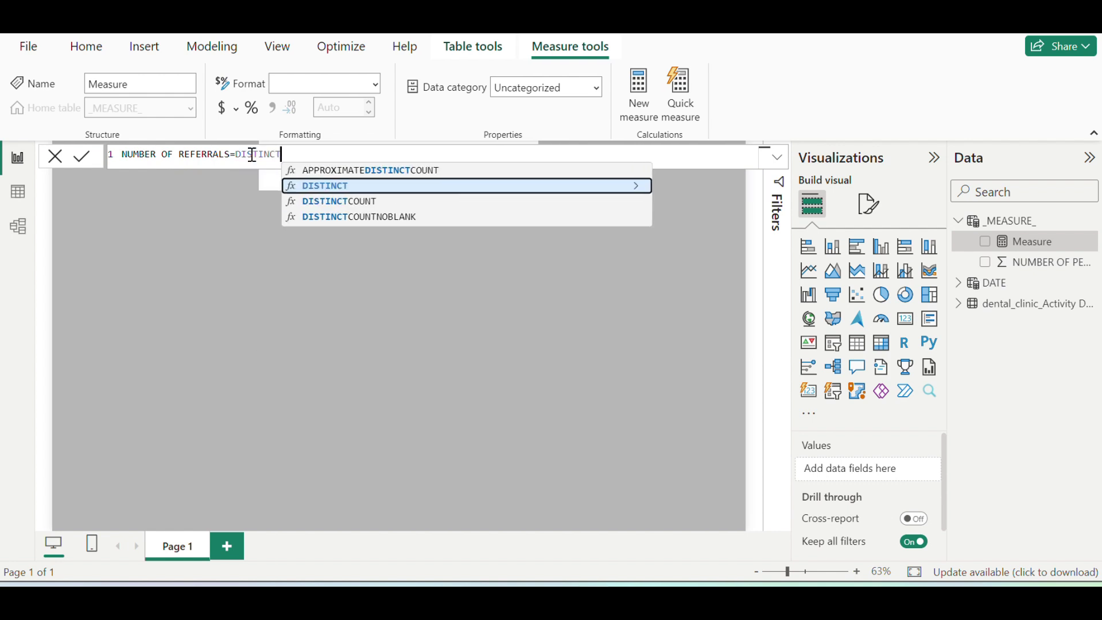
click(350, 203)
text(REFERR)
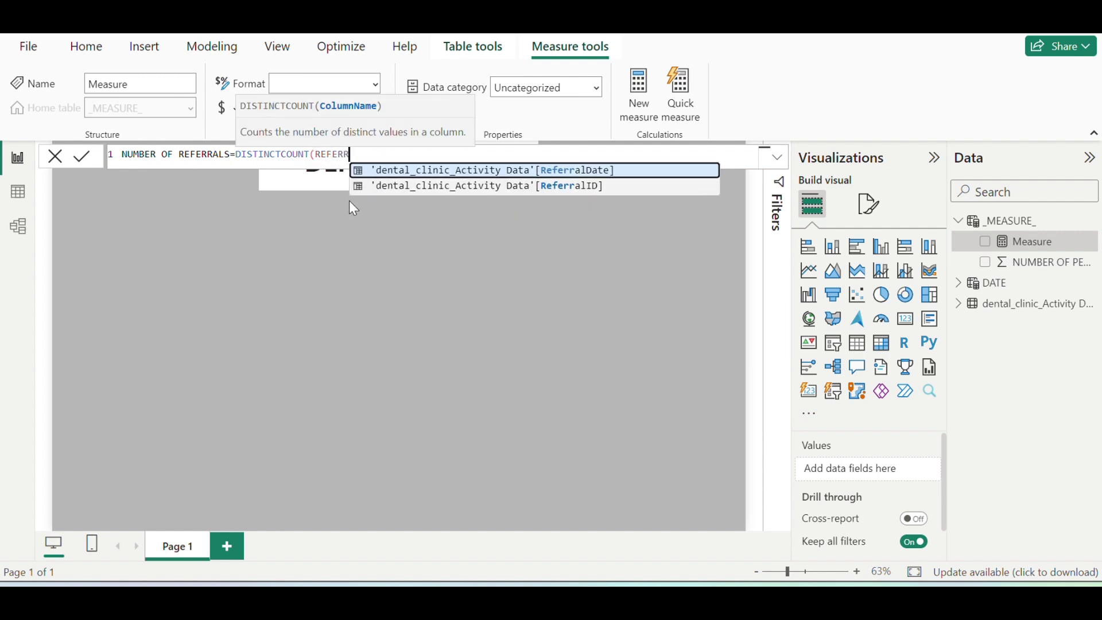
click(531, 186)
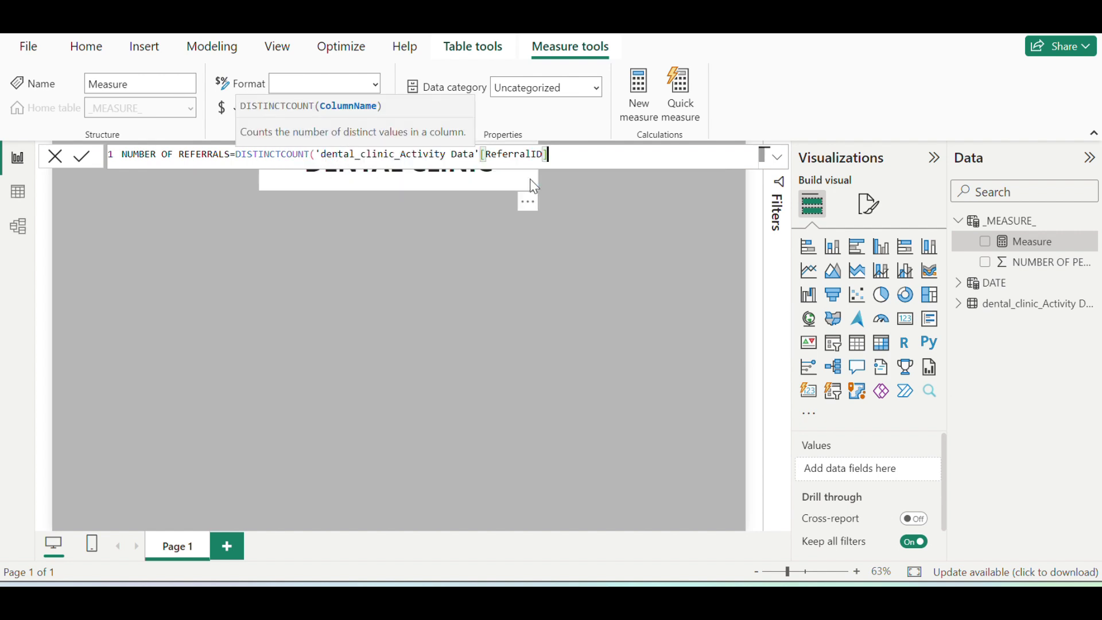
text())
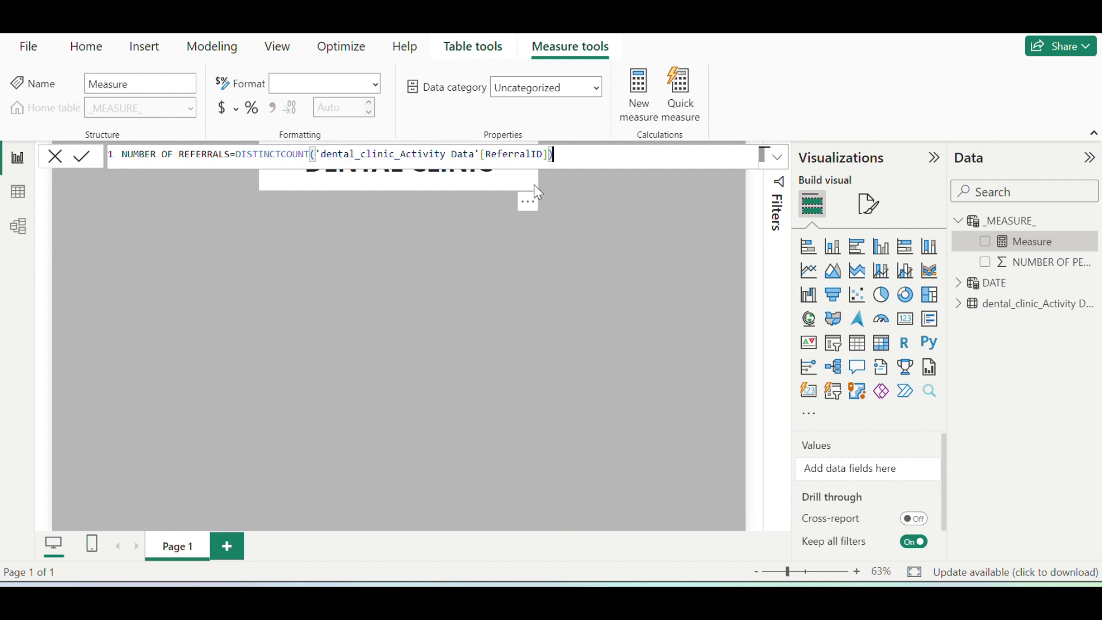
key(Return)
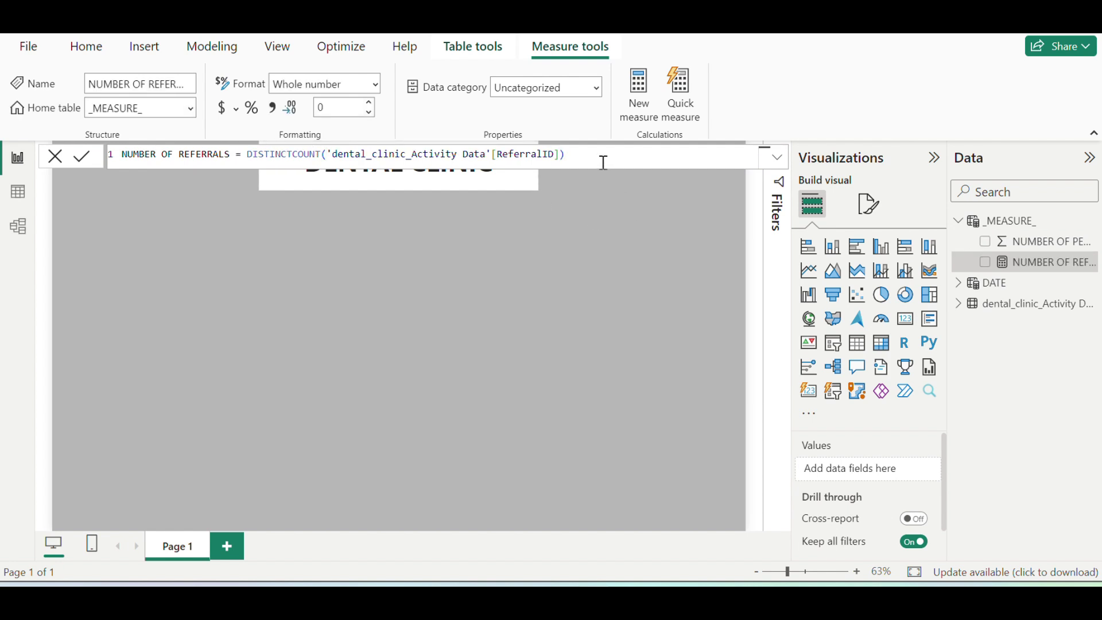
- Create another measure in the _MEASURE_ table from a copy of the NUMBER OF REFERRALS formula
triple_click(560, 155)
key(ctrl+c)
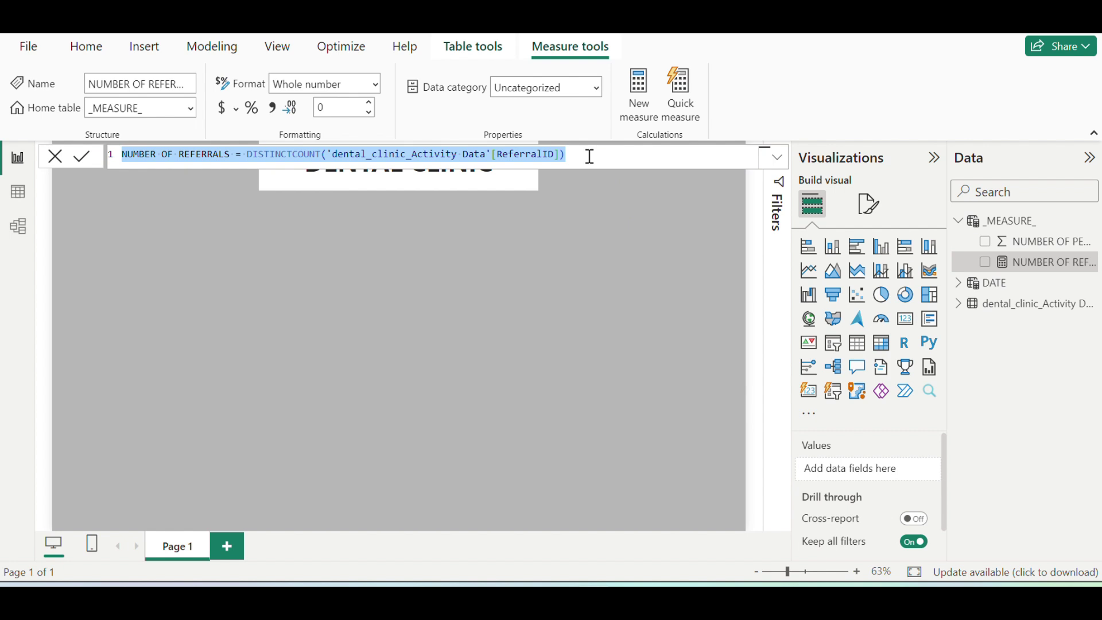
click(713, 343)
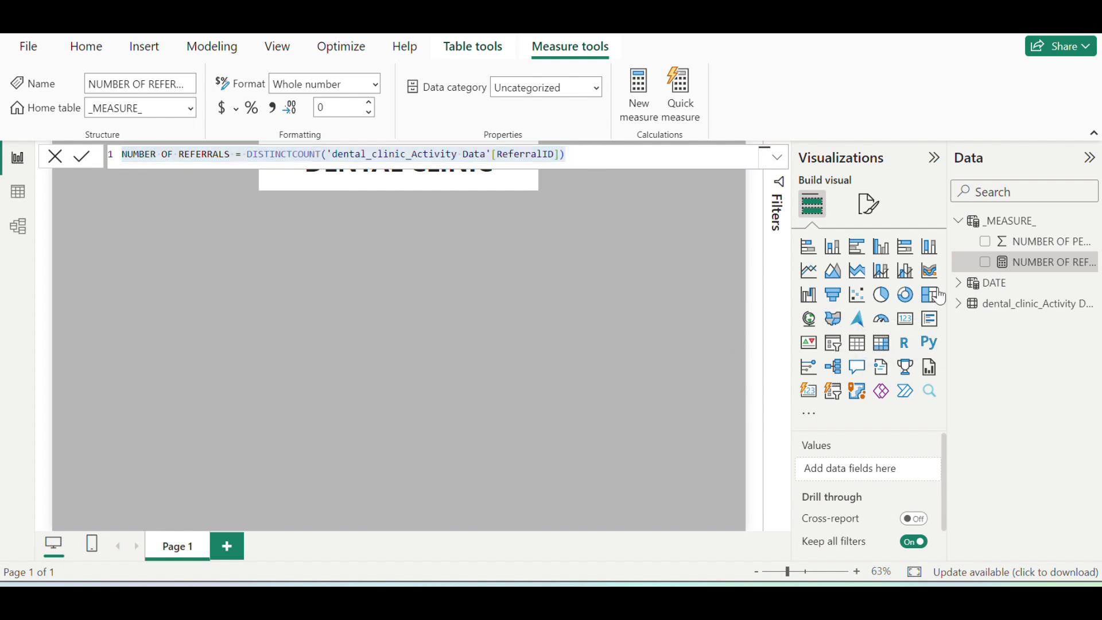
right_click(1044, 265)
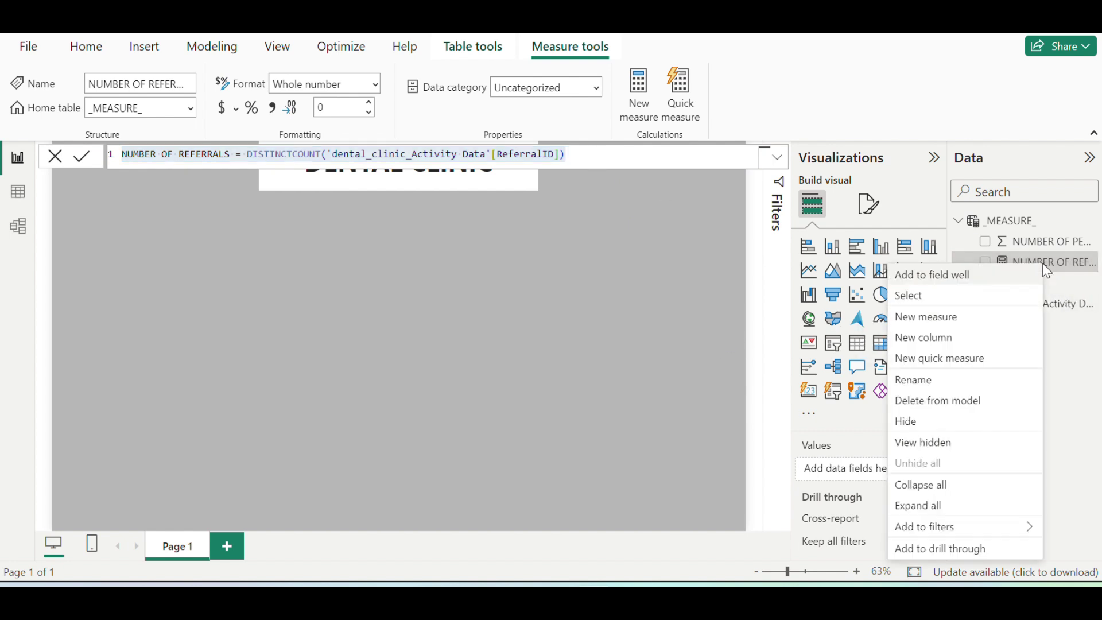
click(933, 325)
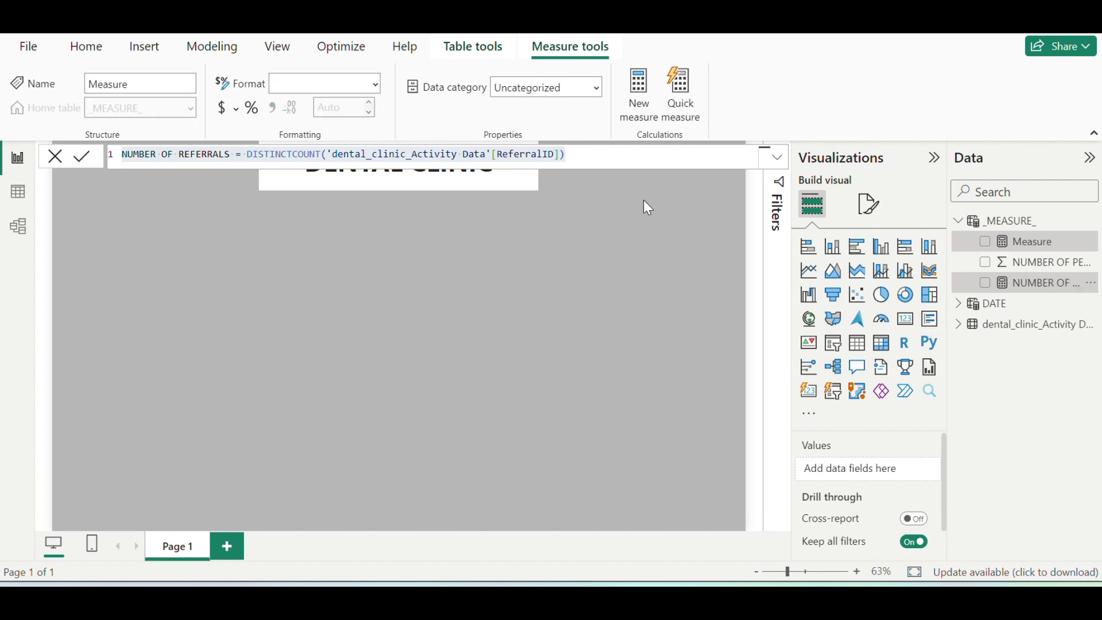
key(ctrl+v)
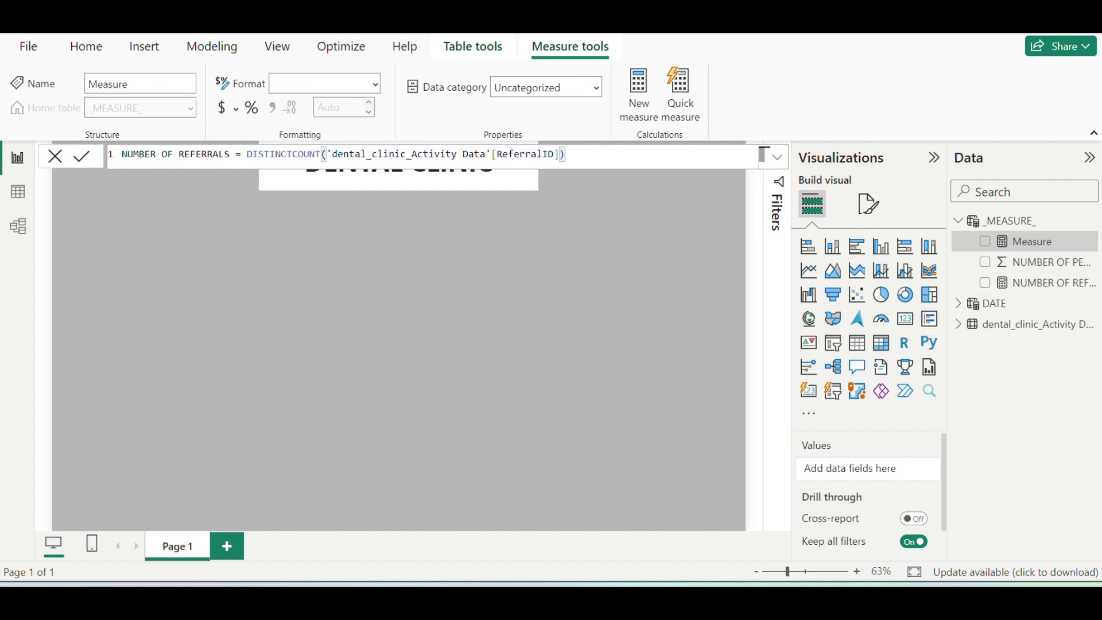
- Rename the copied measure to NUMBER OF PATIENTS, make it count distinct CustomerID values, and commit it
double_click(229, 155)
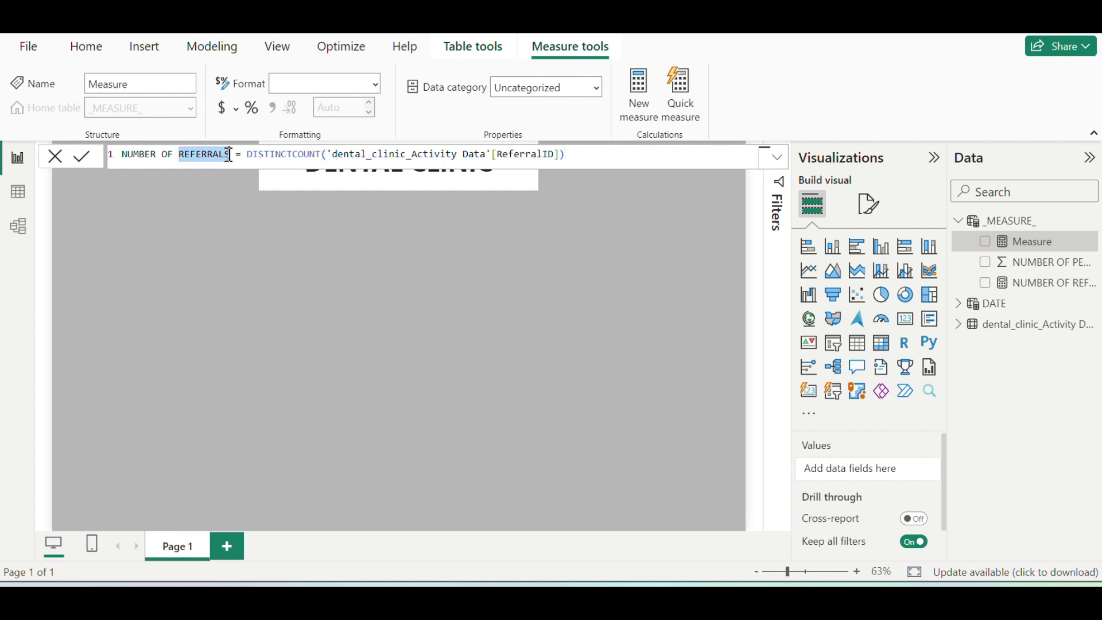
text(PATIENTS)
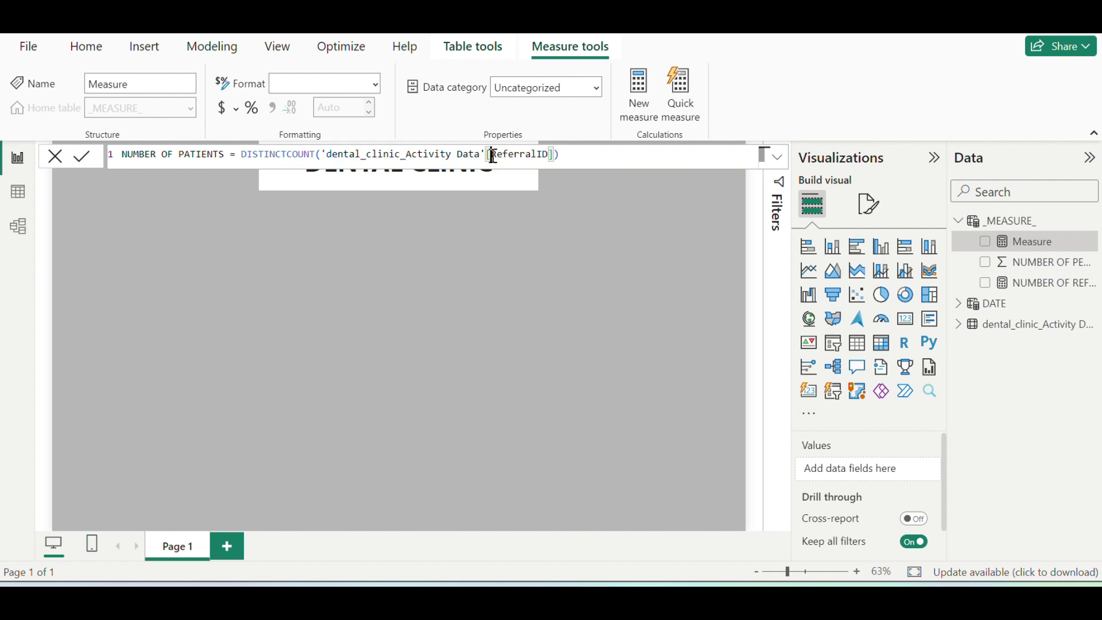
drag(494, 156, 557, 153)
text(CUST)
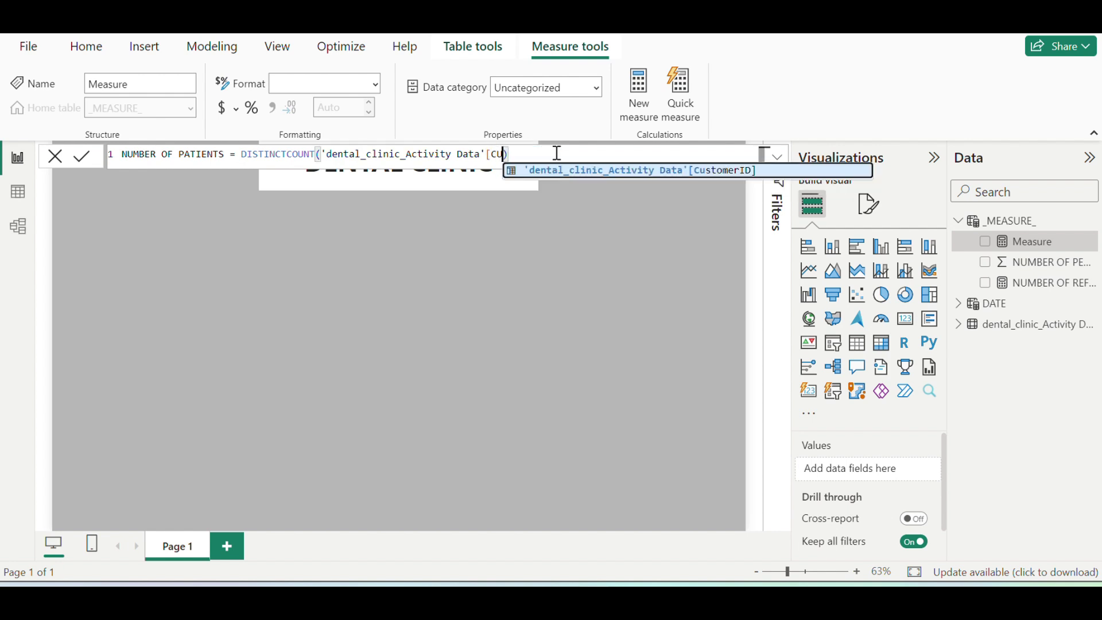
click(650, 180)
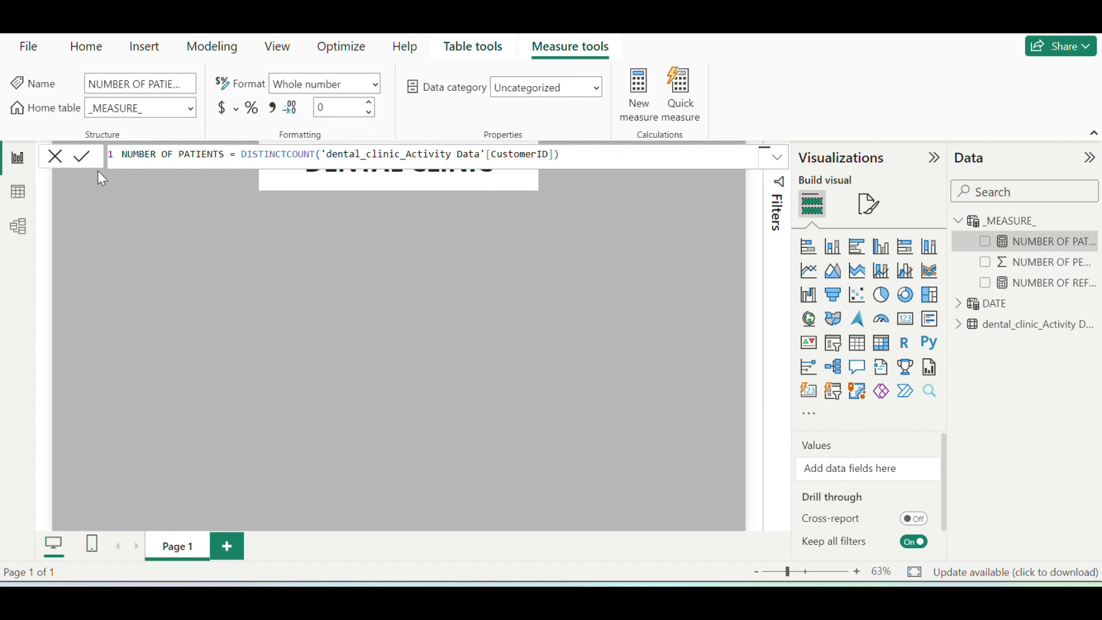
click(56, 156)
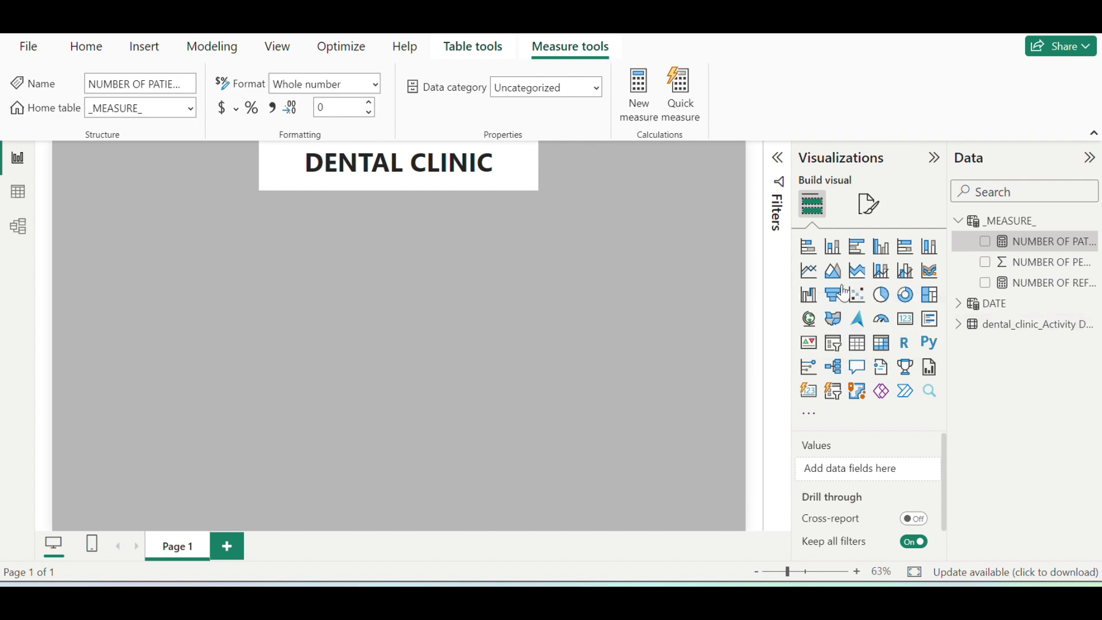
- Add a line chart with the clinic table's ReferralDate on the X-axis and NUMBER OF REFERRALS on the Y-axis
click(818, 277)
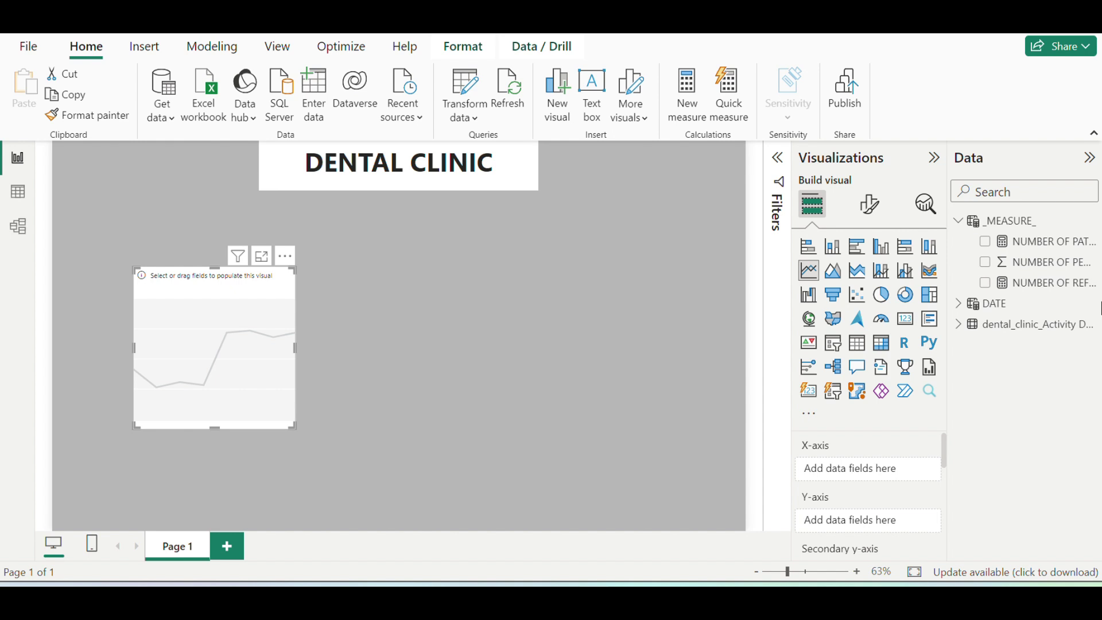
click(973, 327)
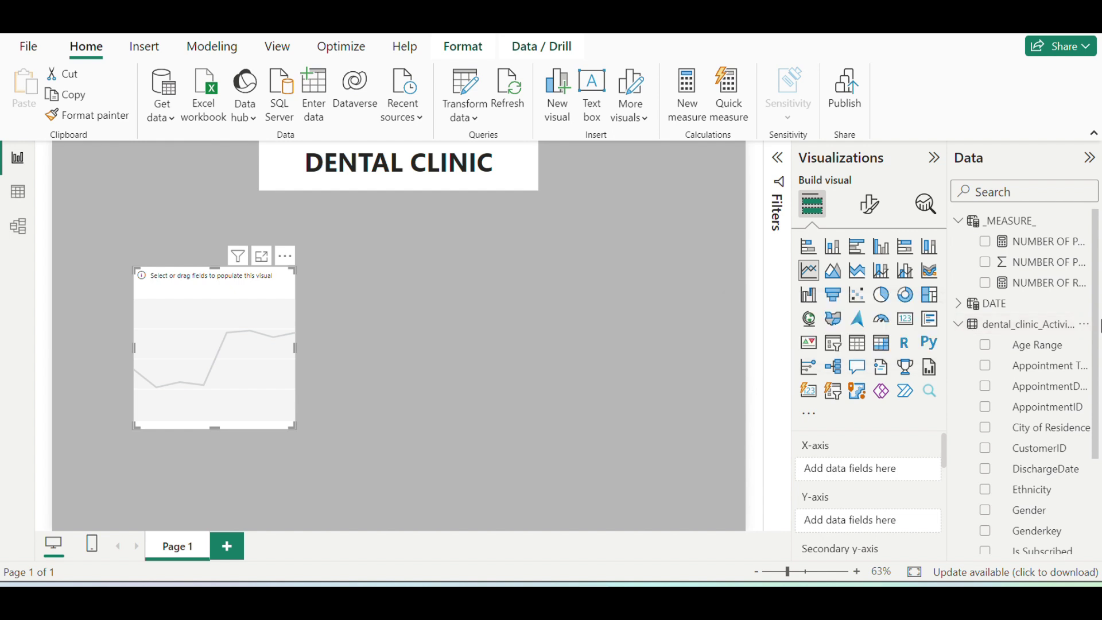
scroll(1071, 325, down, 5)
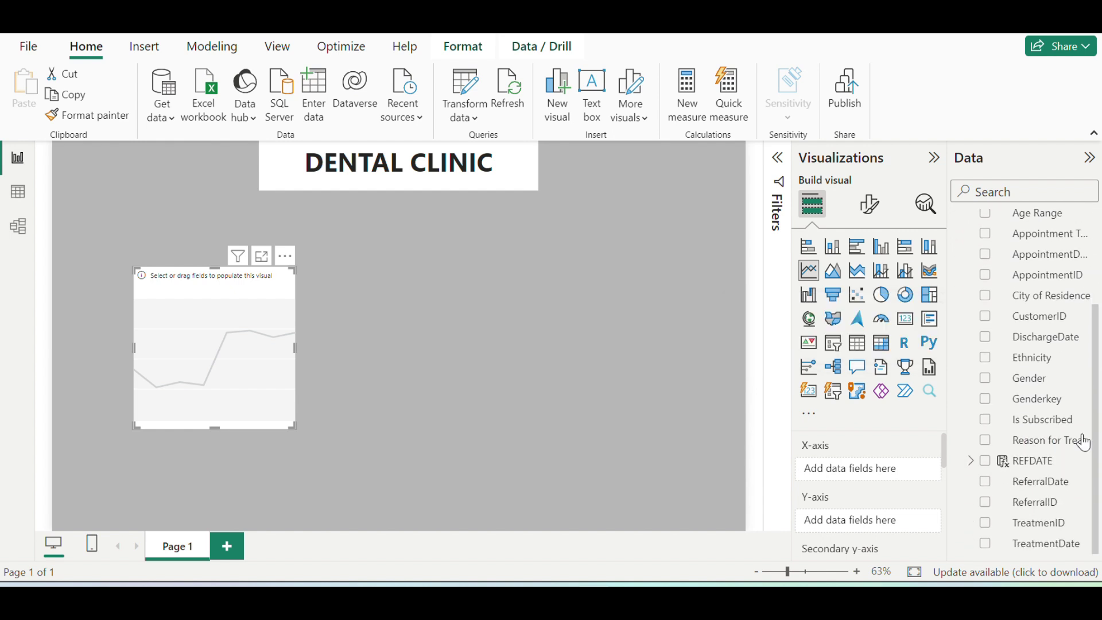
click(986, 484)
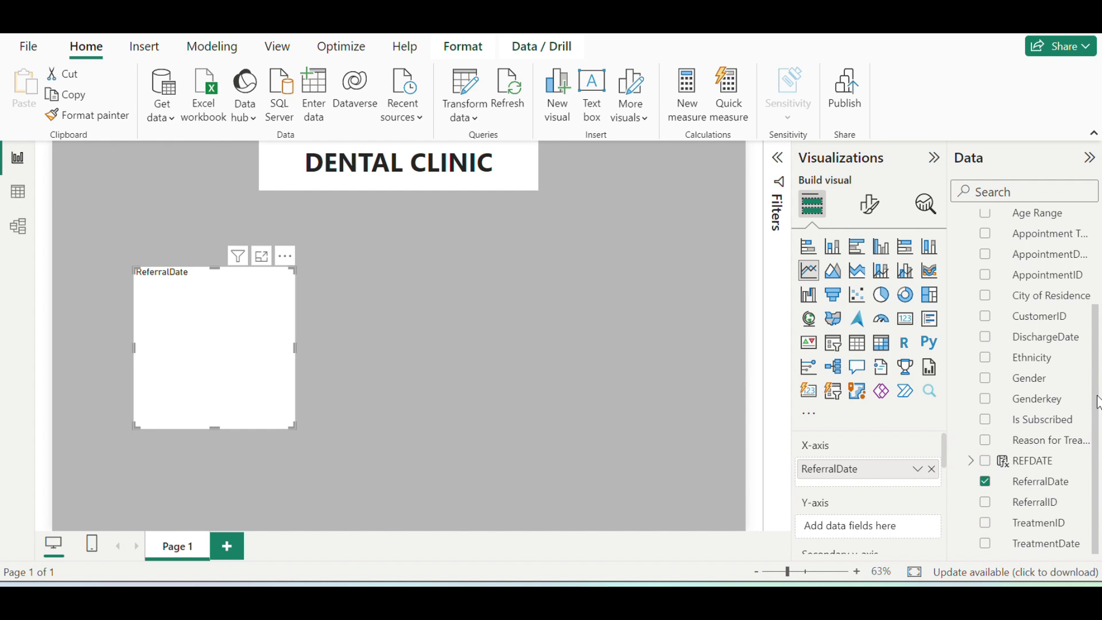
drag(1097, 402, 1092, 214)
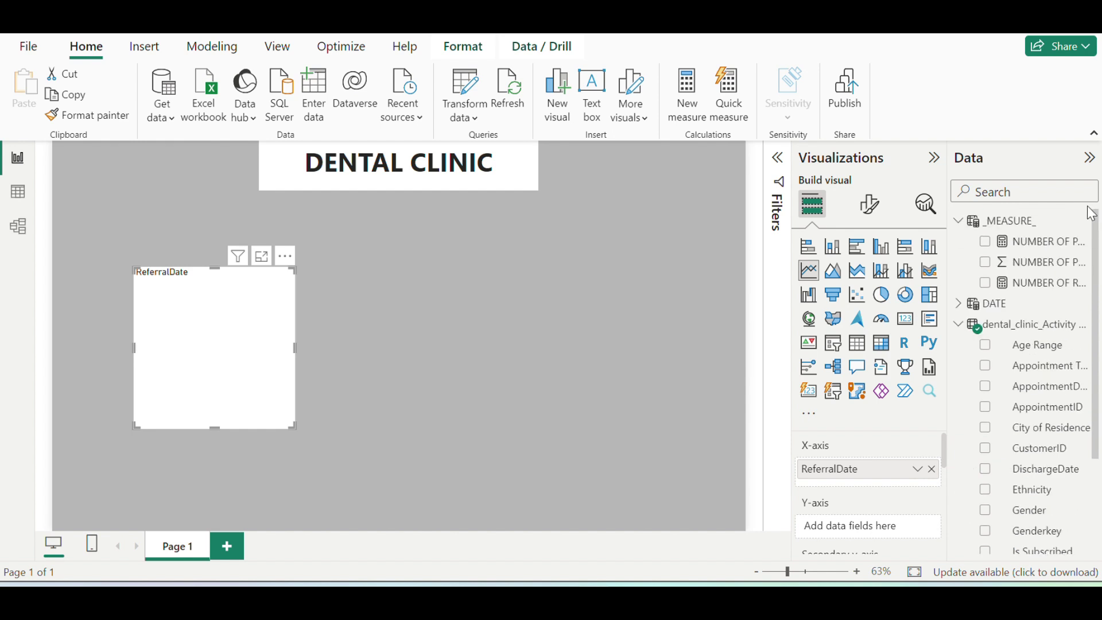
click(986, 285)
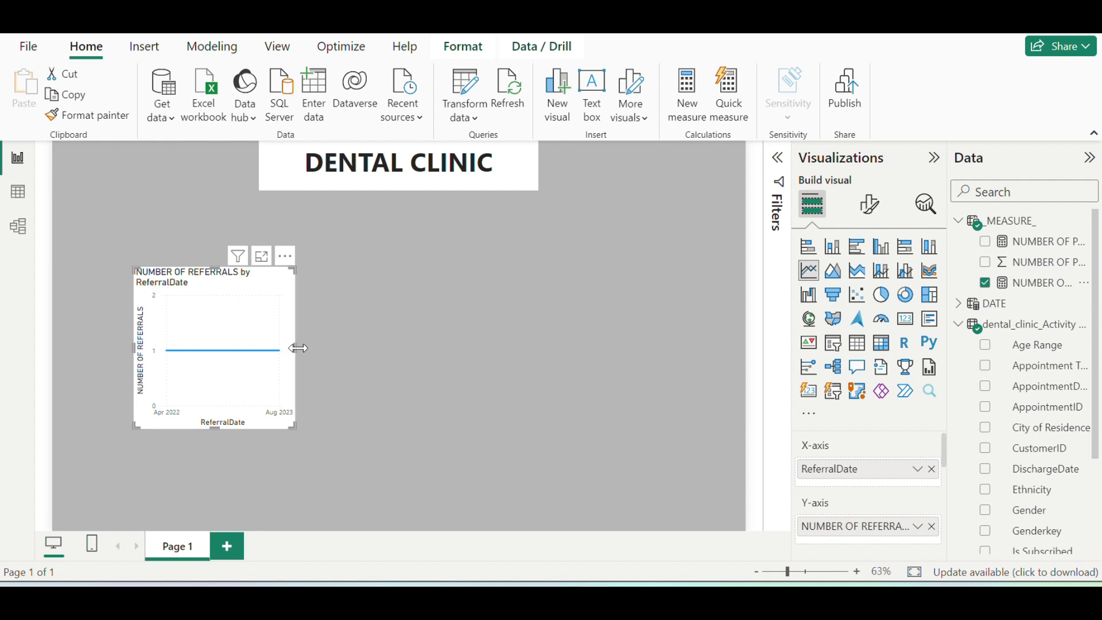
- Widen the referrals line chart to about twice its original width
drag(298, 348, 271, 329)
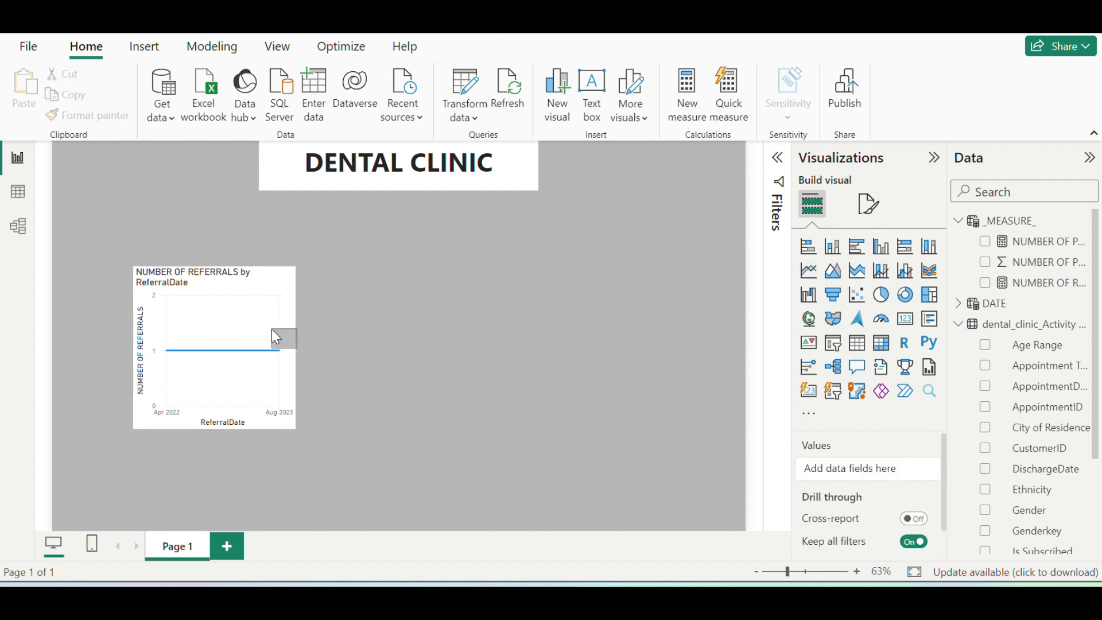
click(272, 285)
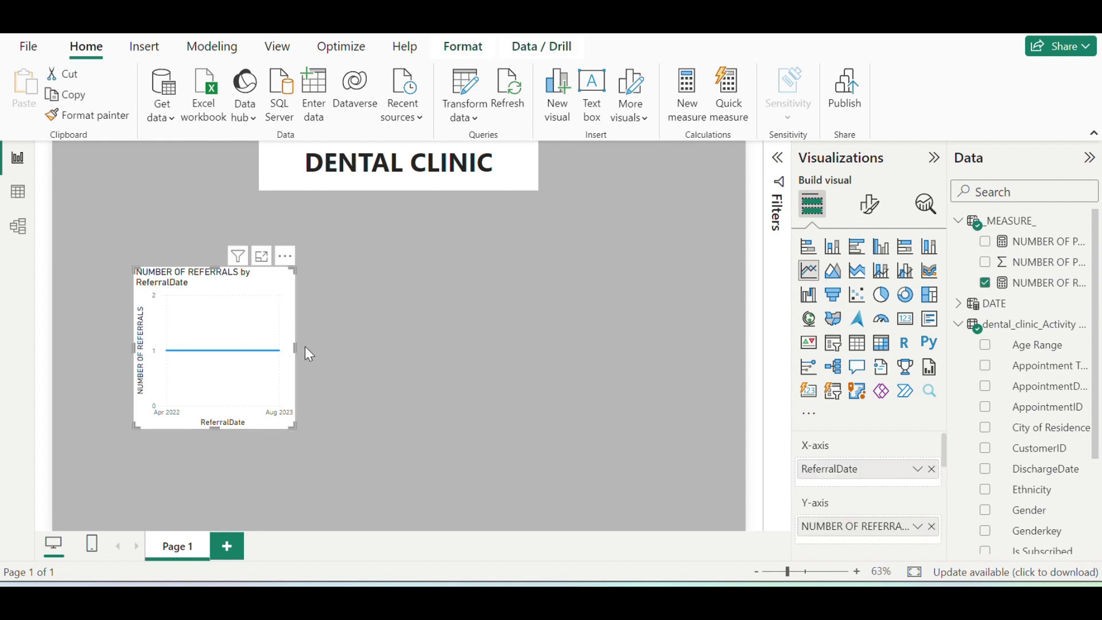
drag(294, 344, 459, 344)
- Replace ReferralDate with the REFDATE hierarchy on the chart's X-axis and drill up to the month level
right_click(842, 467)
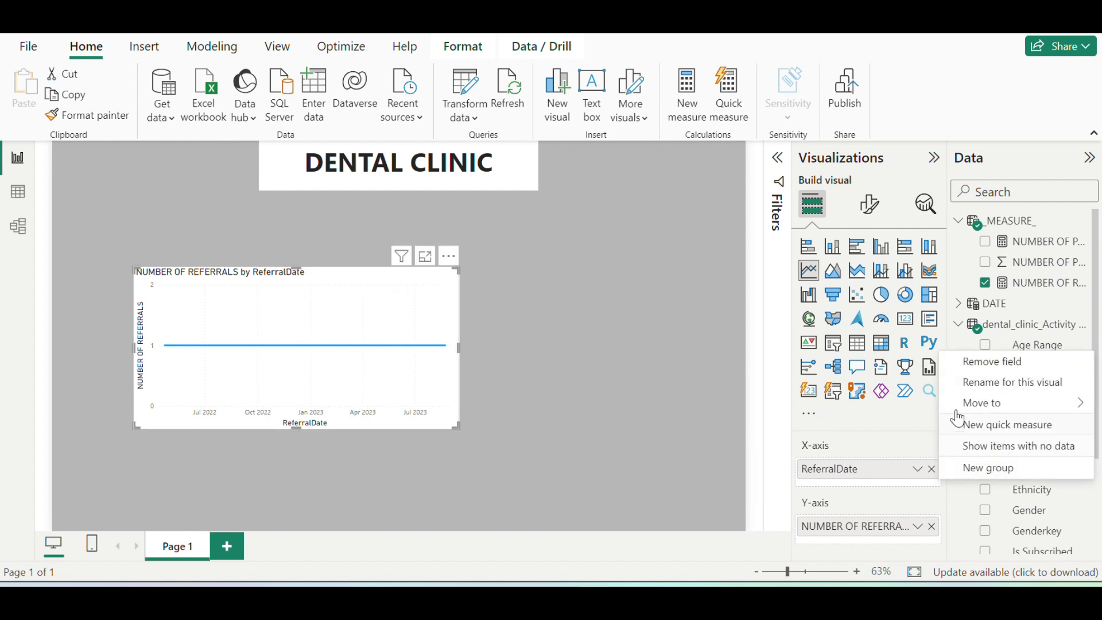
click(877, 458)
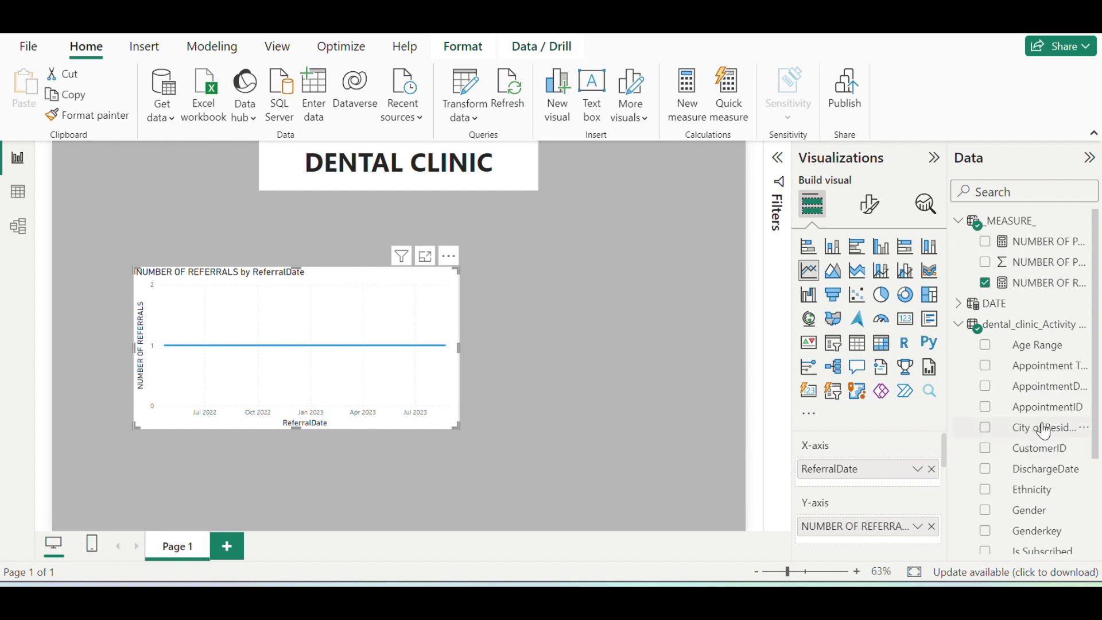
scroll(1100, 459, down, 1)
scroll(1100, 459, down, 2)
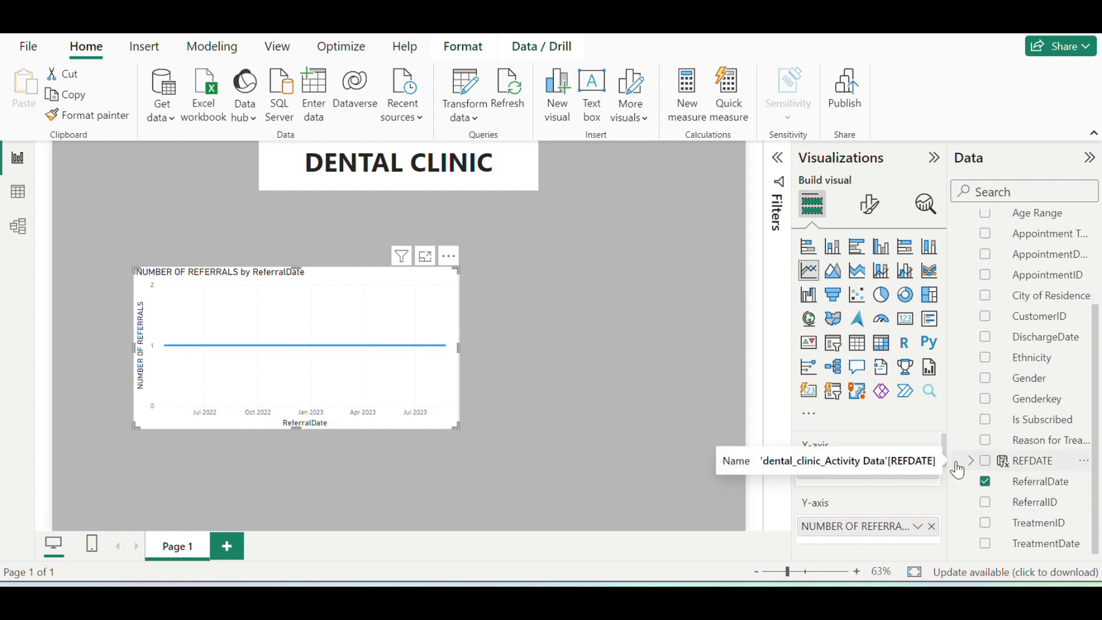
click(931, 469)
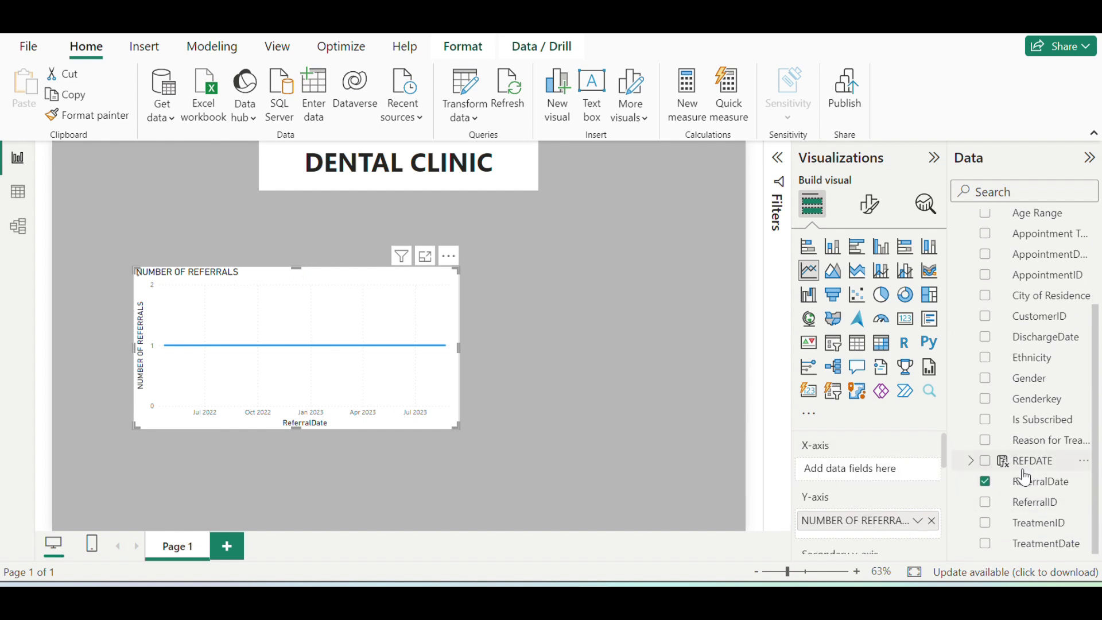
drag(1022, 460, 876, 475)
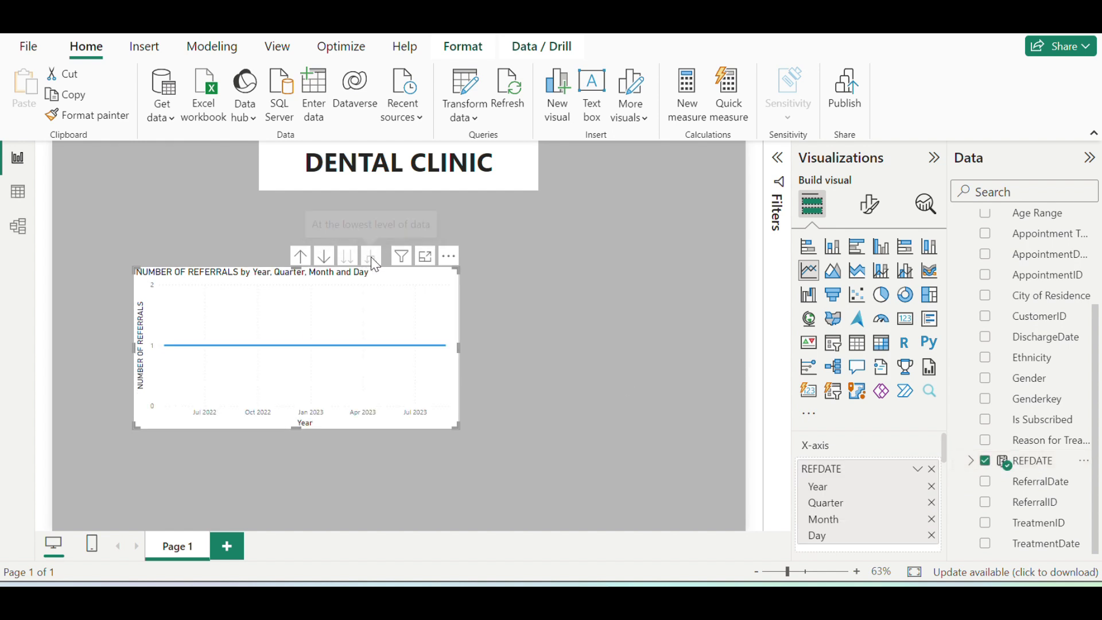
click(301, 255)
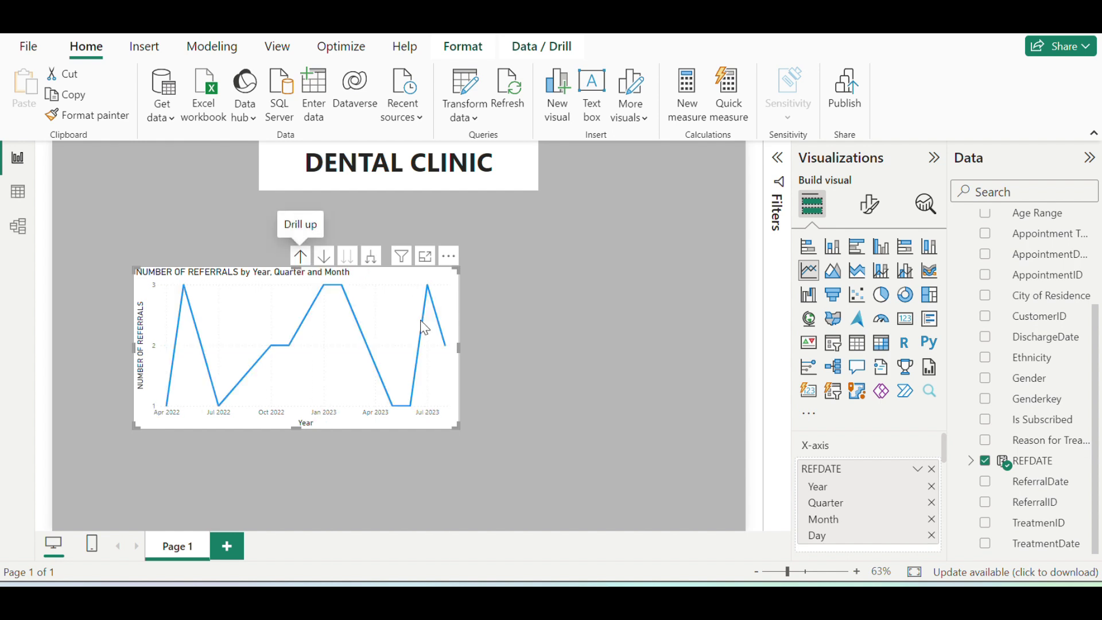
- Remove Quarter from the chart's REFDATE hierarchy and make the chart wider and shorter
drag(458, 349, 552, 350)
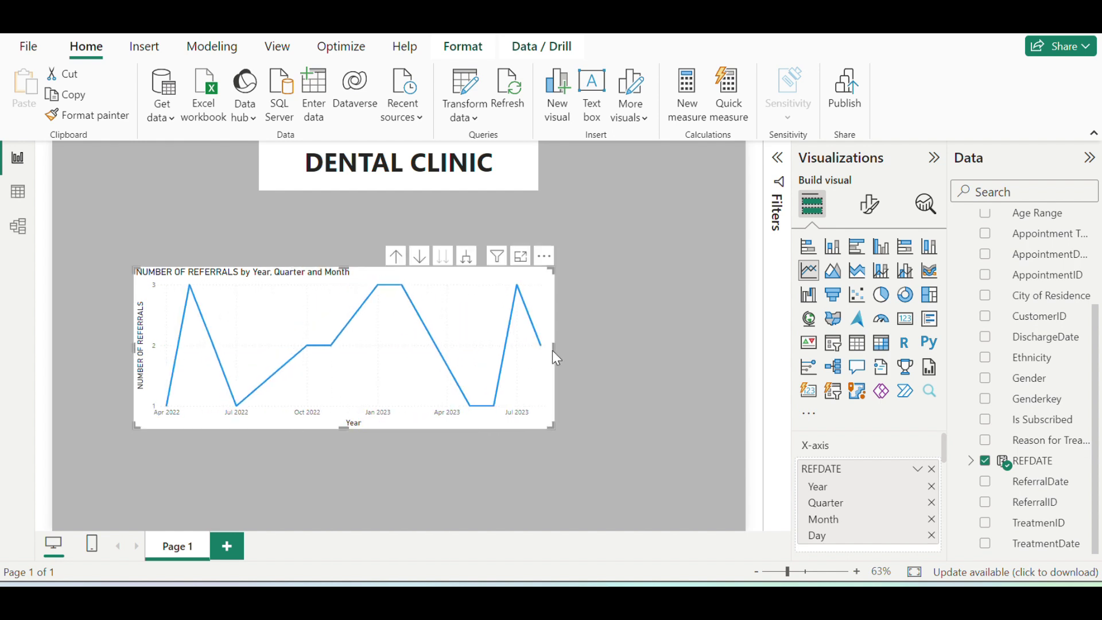
click(931, 503)
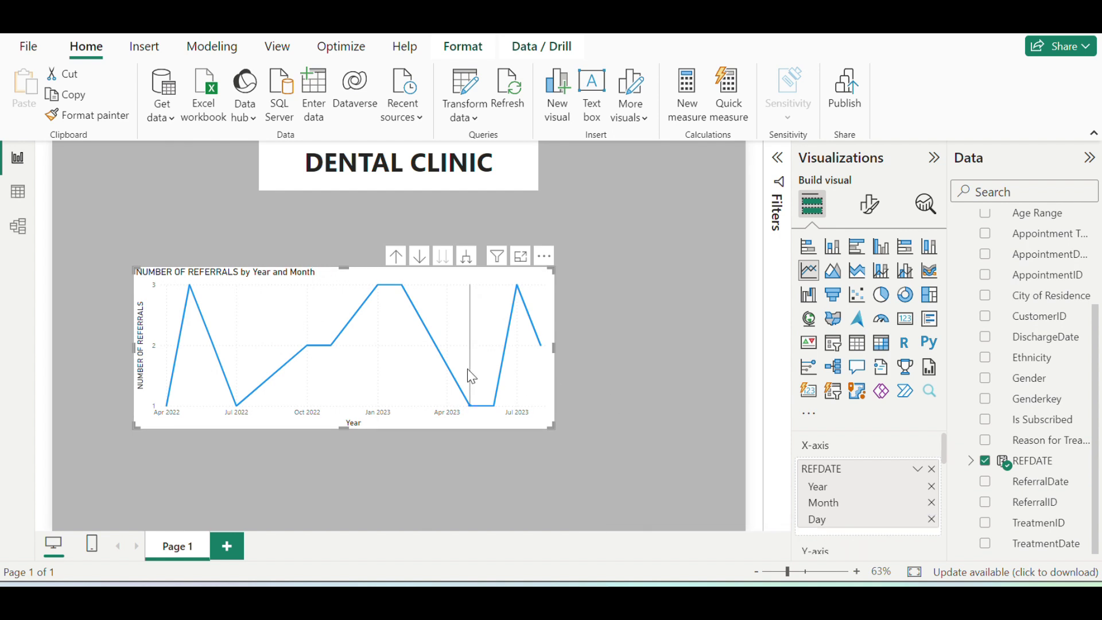
drag(344, 268, 349, 307)
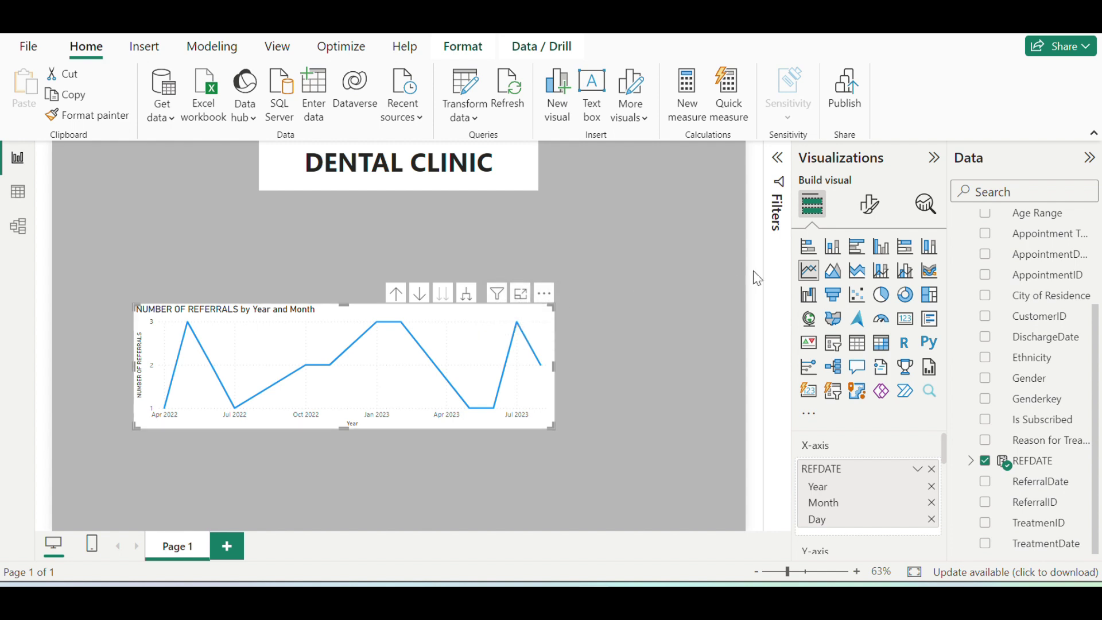
- Convert the referrals line chart to a stacked column chart and turn on its data labels
click(832, 253)
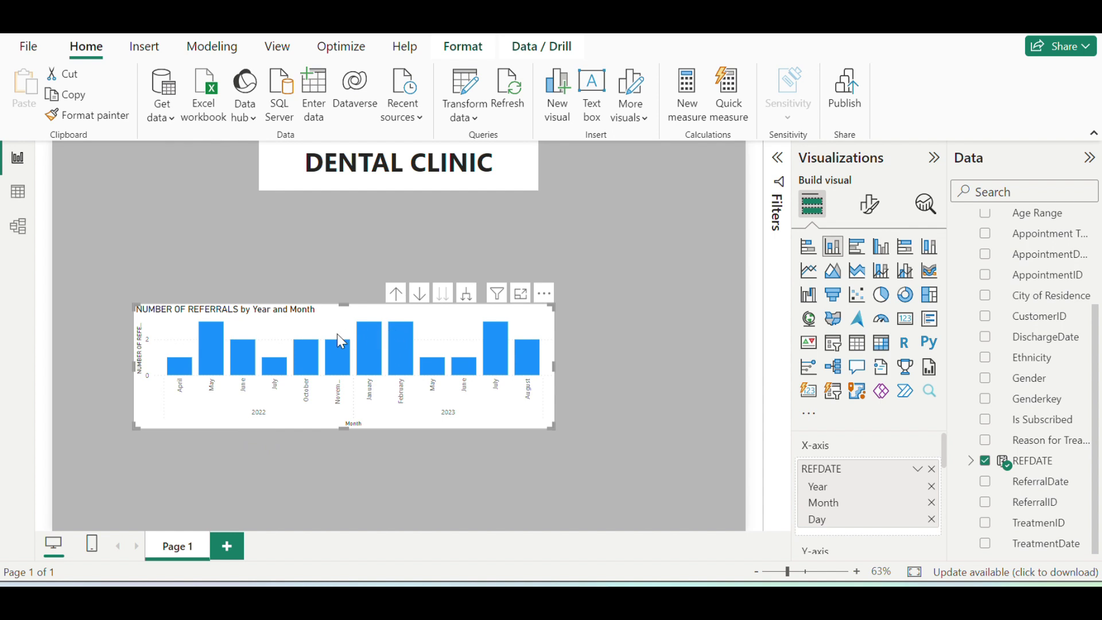
click(870, 207)
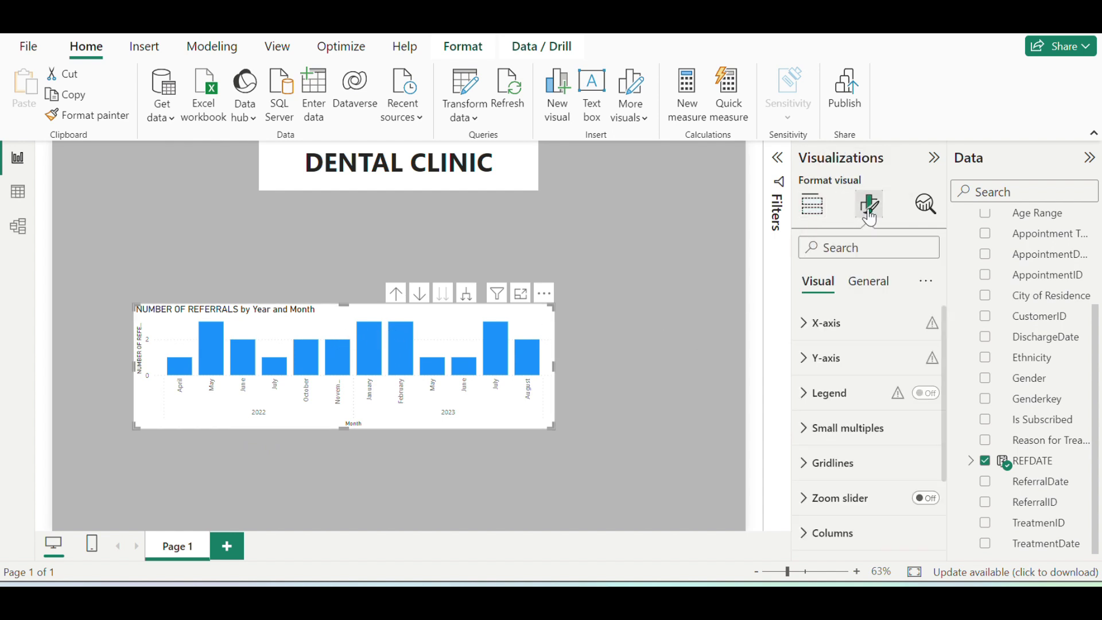
scroll(945, 401, down, 2)
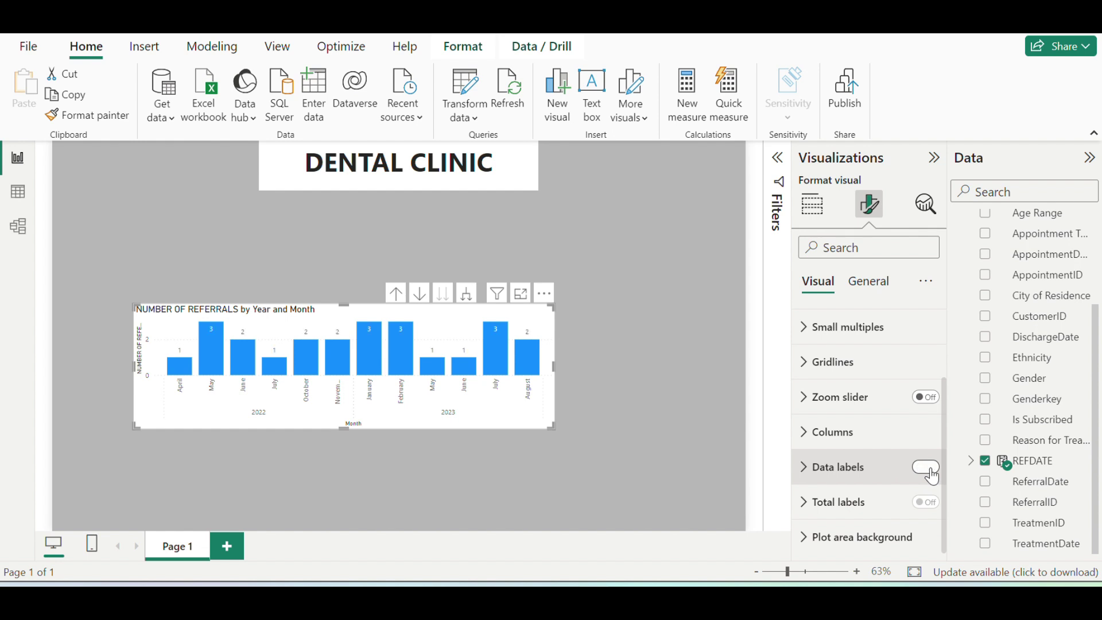
- Convert the referrals column chart back to a line chart and move it to the page's lower-right corner
scroll(943, 449, up, 2)
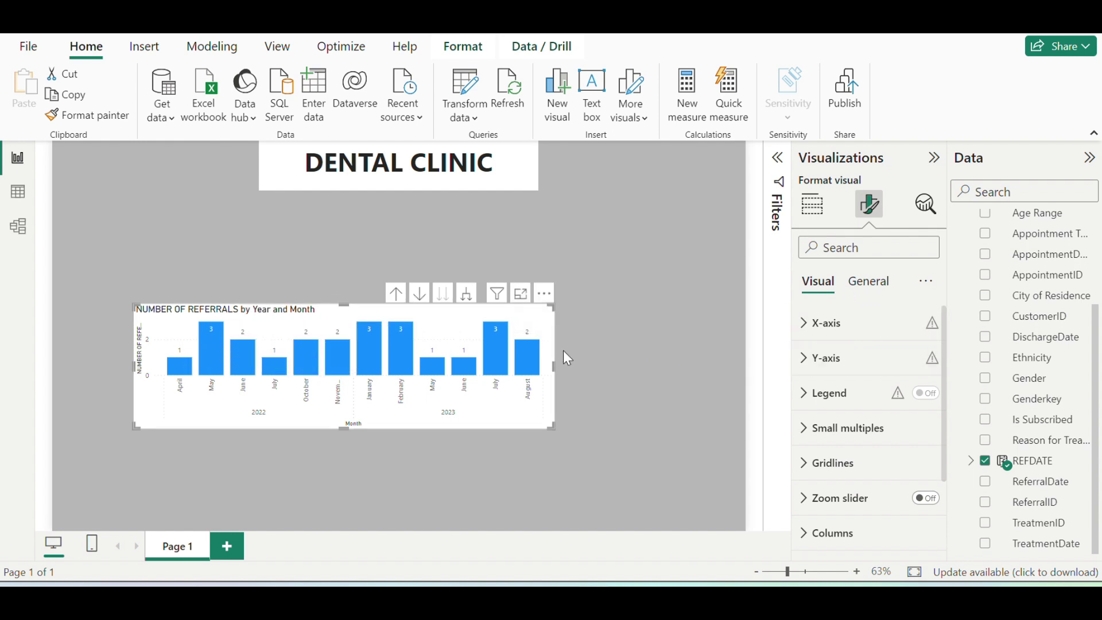
click(823, 220)
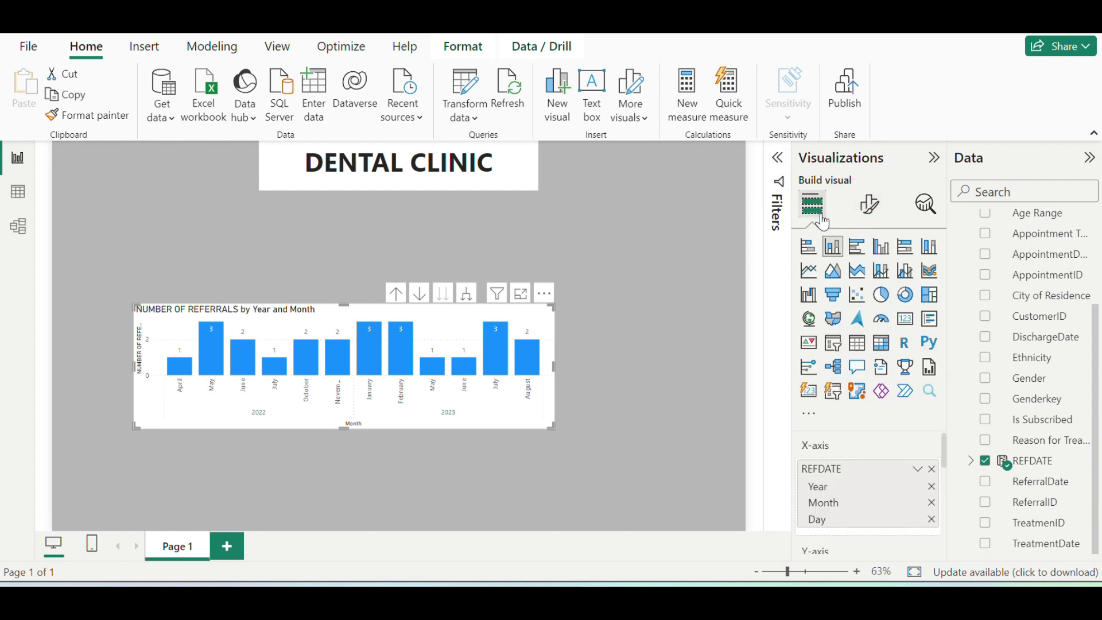
click(814, 274)
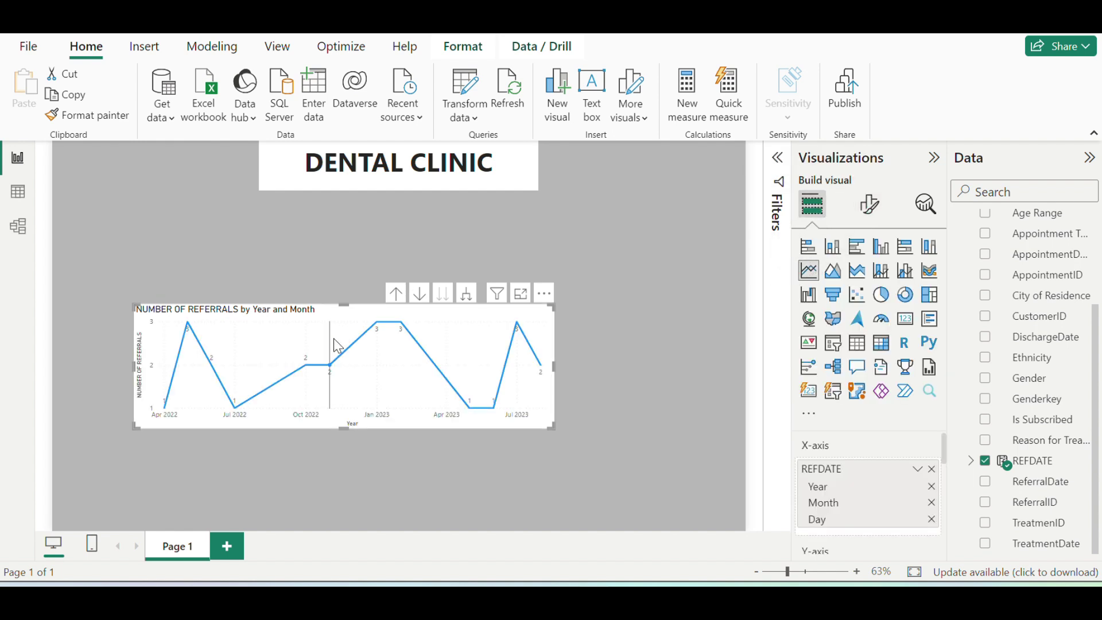
drag(331, 317, 515, 408)
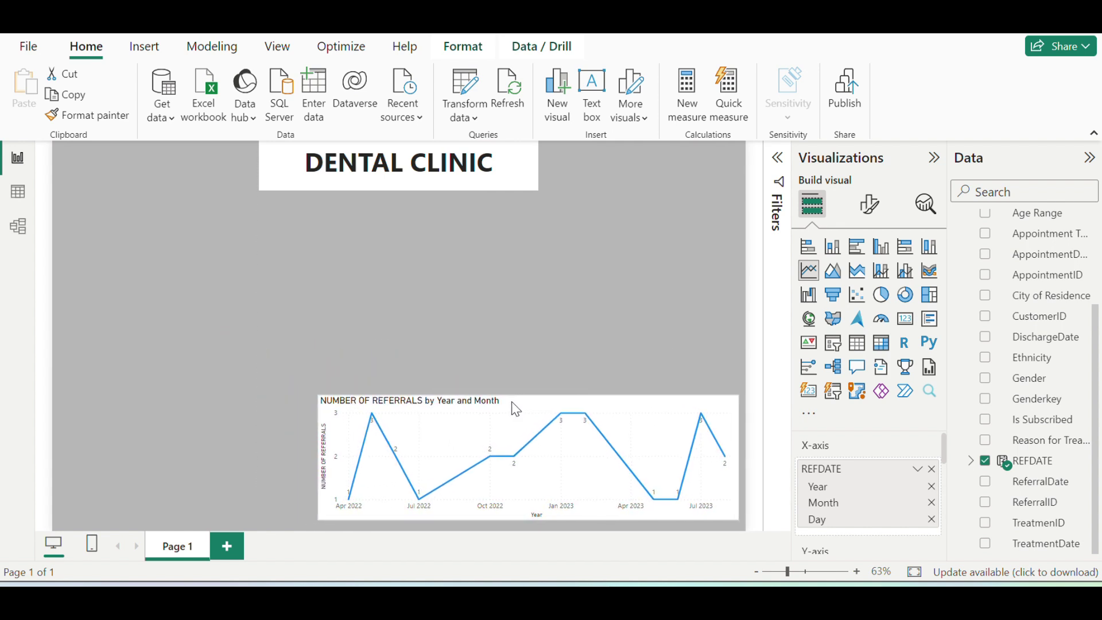
click(493, 233)
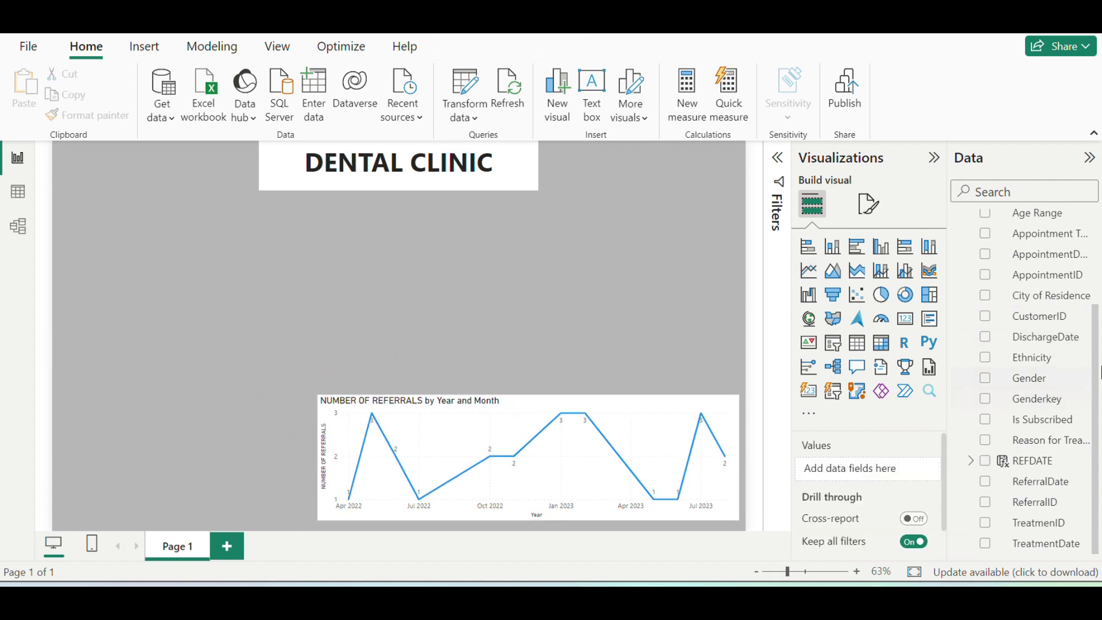
- Add a stacked bar chart of NUMBER OF PATIENTS by Ethnicity and place it above the right end of the referrals chart
drag(1097, 367, 1097, 281)
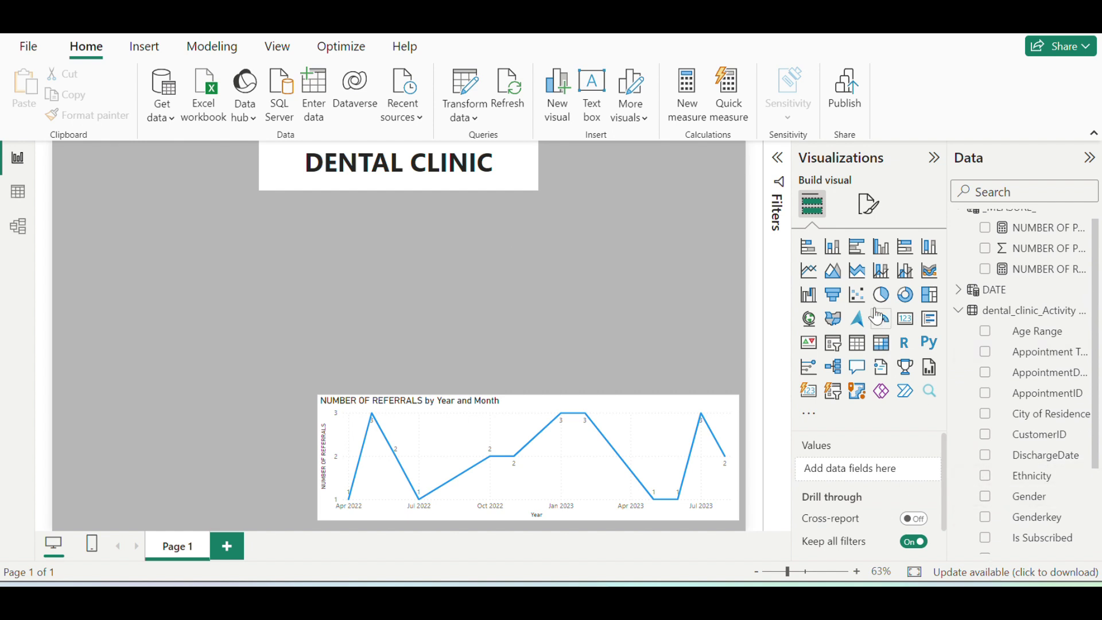
click(809, 247)
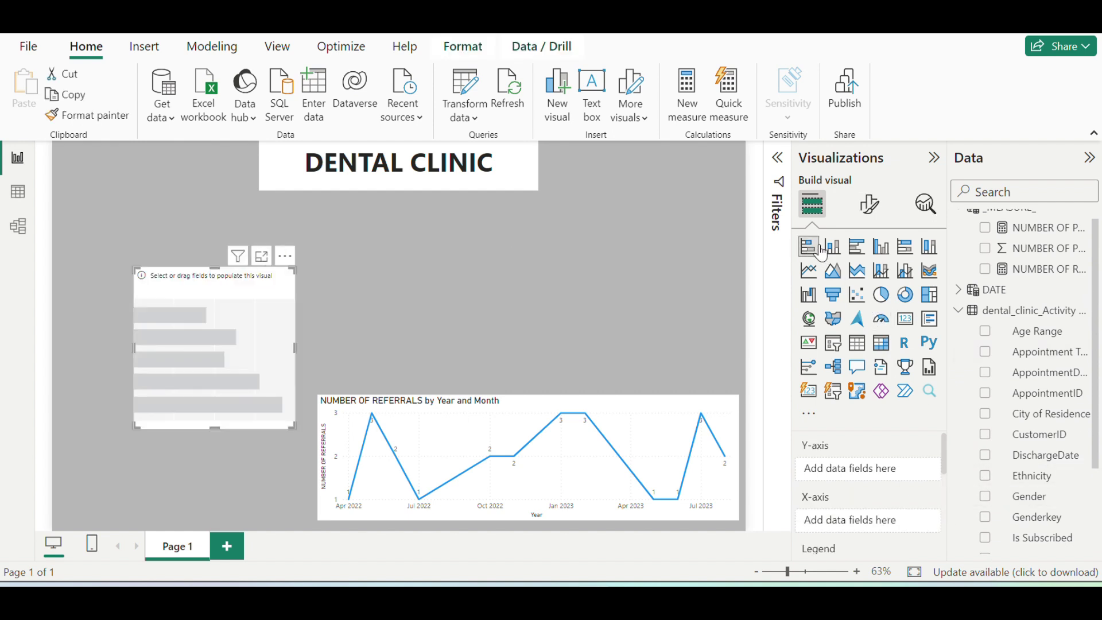
click(984, 477)
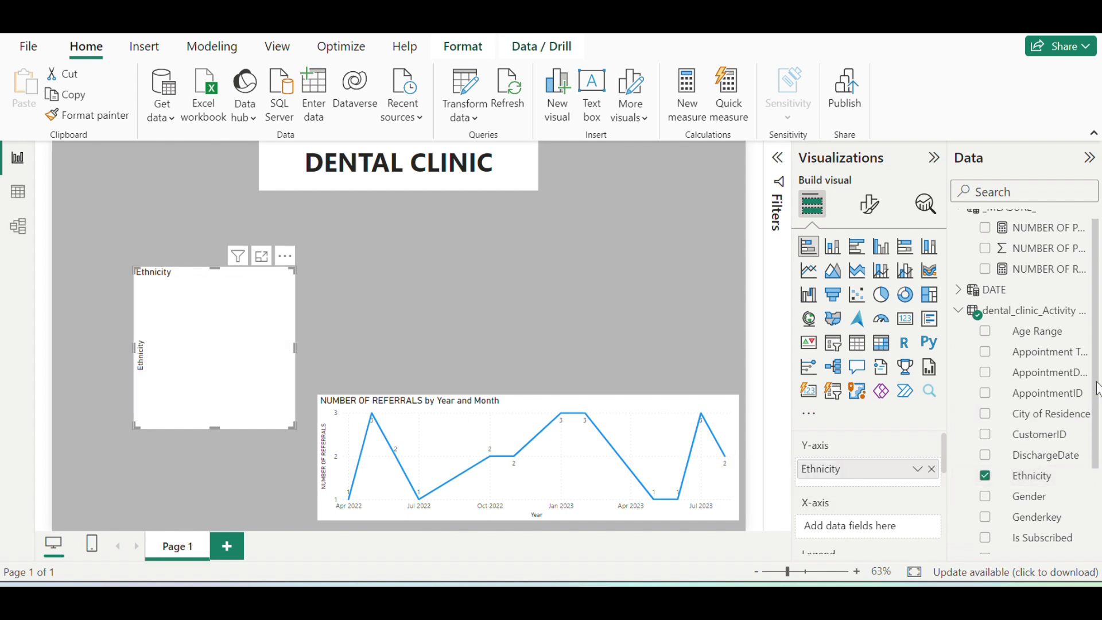
scroll(1097, 385, up, 1)
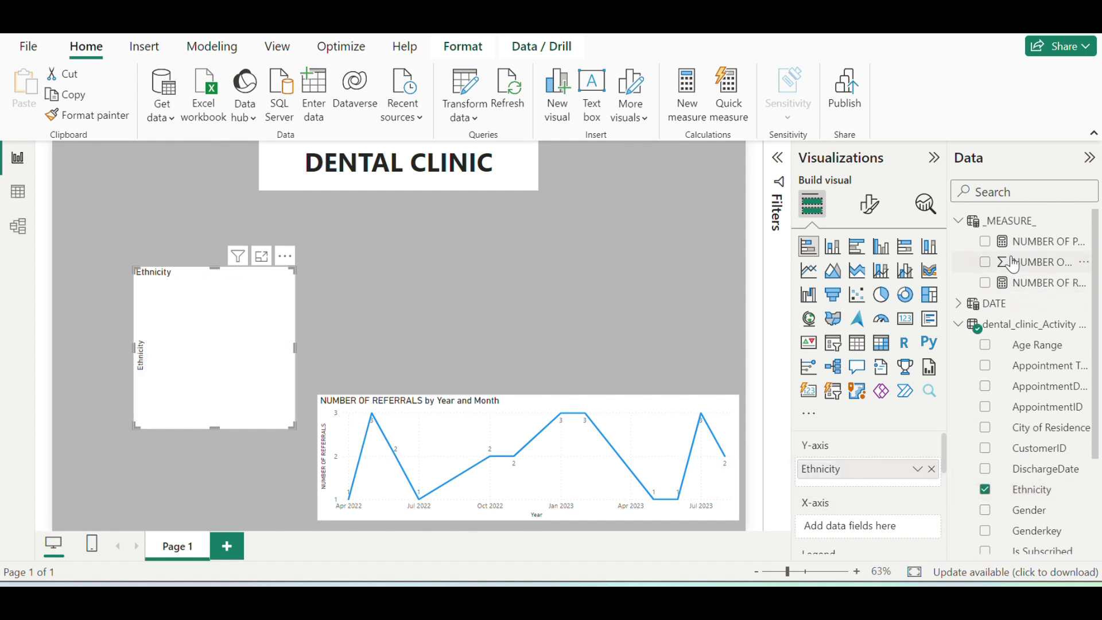
click(984, 241)
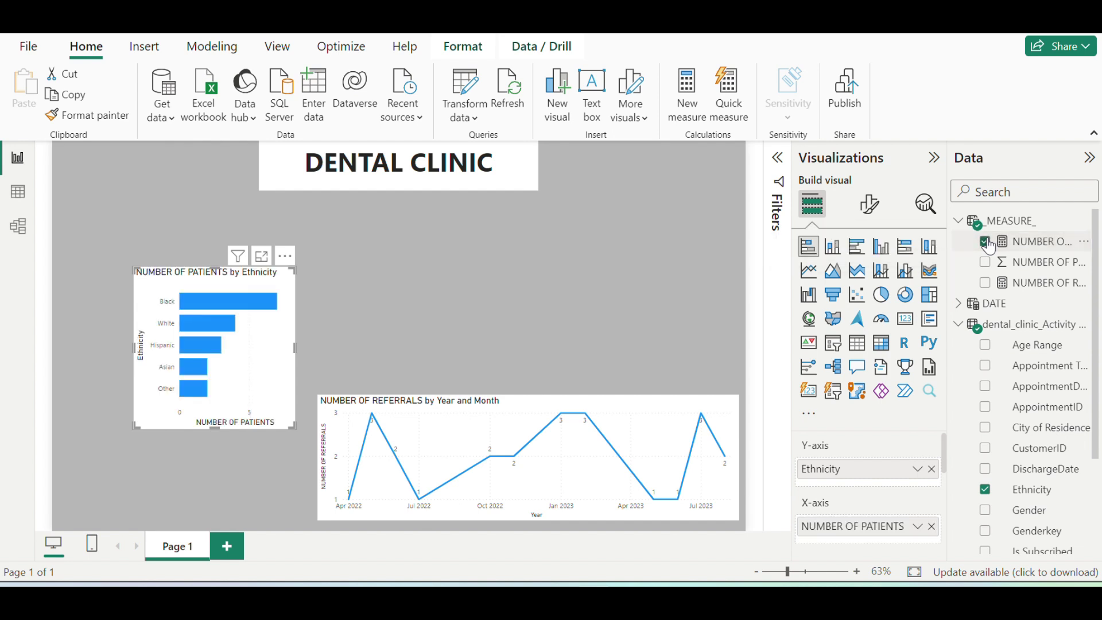
drag(228, 278, 660, 236)
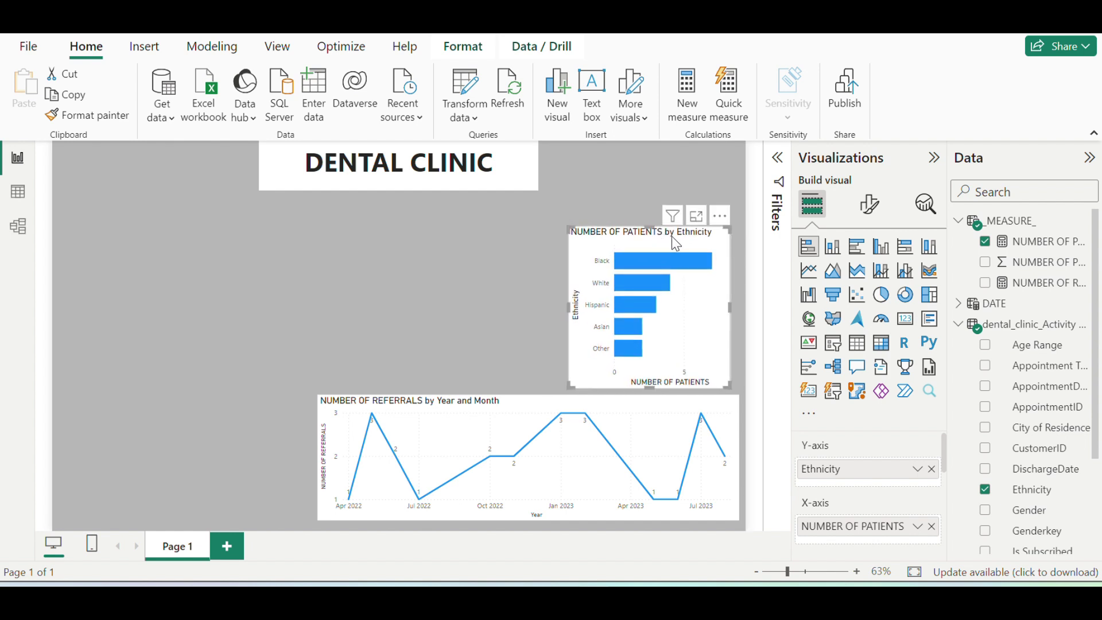
- Turn on data labels for the ethnicity bar chart
click(870, 204)
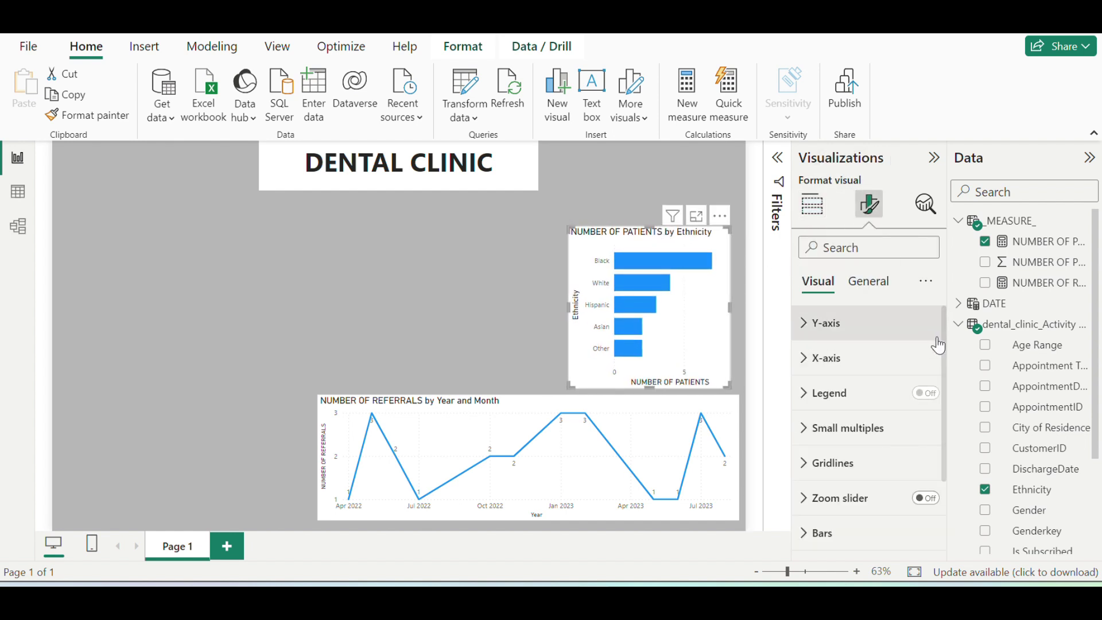
drag(945, 357, 949, 487)
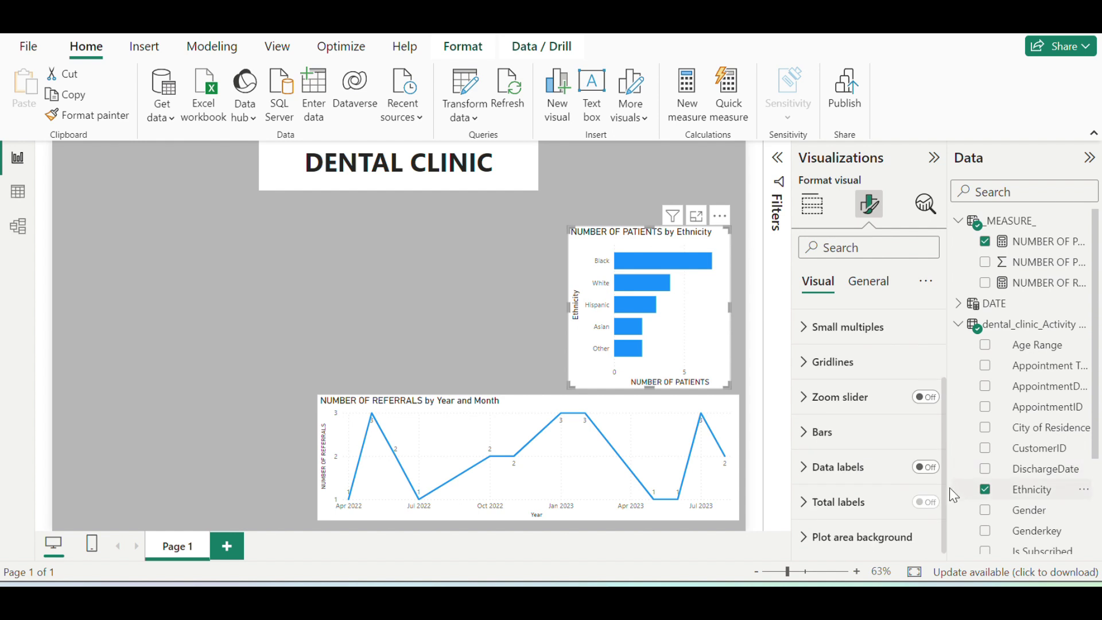
click(933, 471)
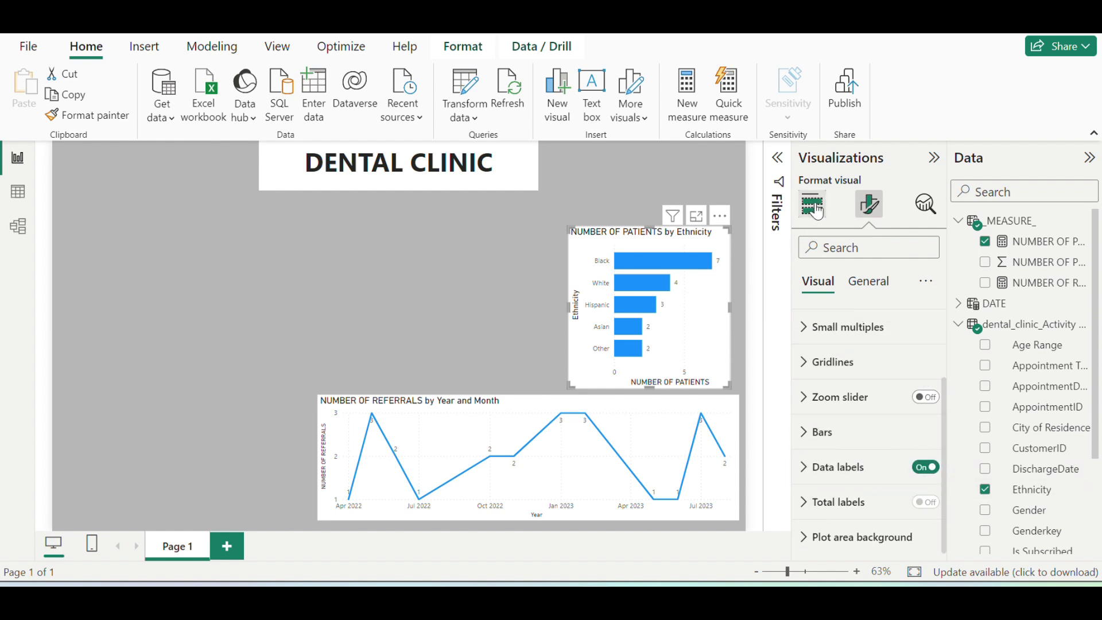
- Turn off the ethnicity chart's X-axis values and title, and align its right edge with the referrals chart
drag(944, 403, 943, 310)
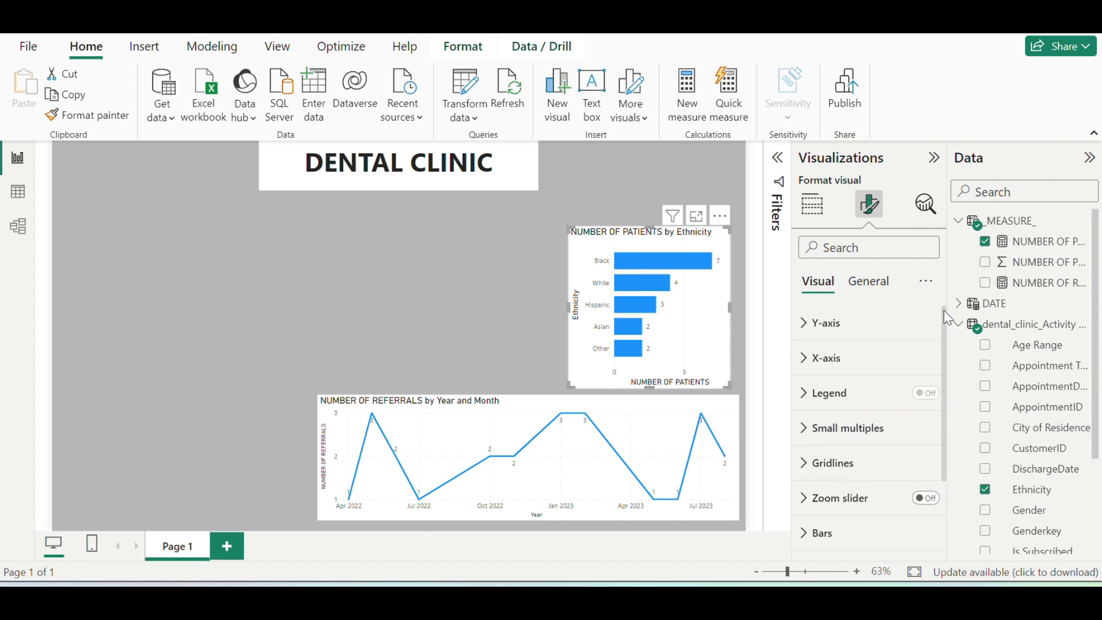
click(826, 358)
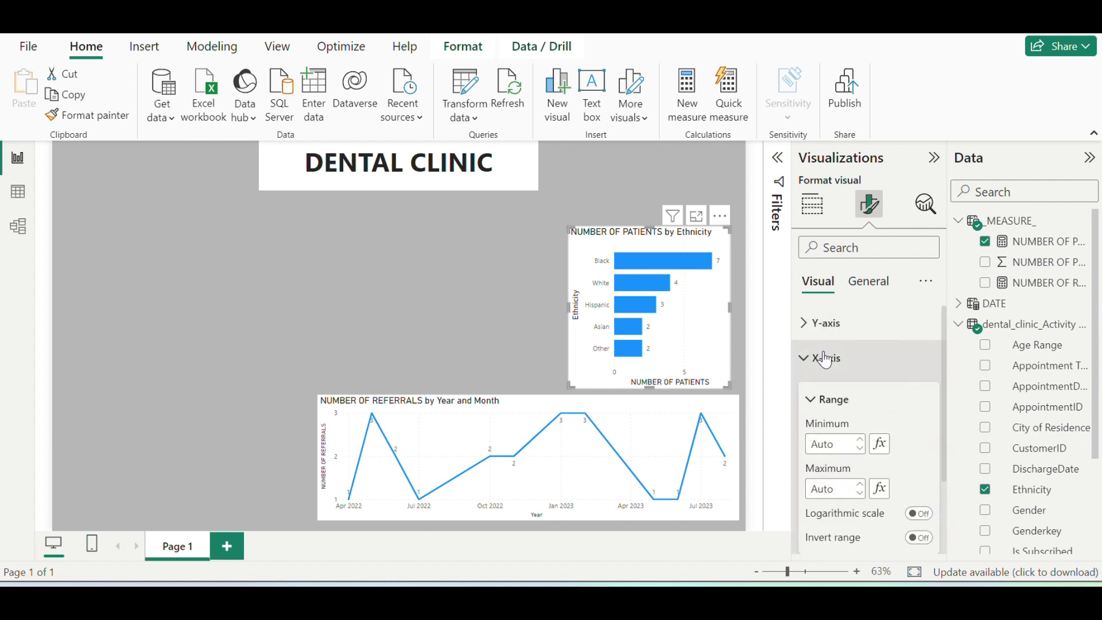
click(841, 401)
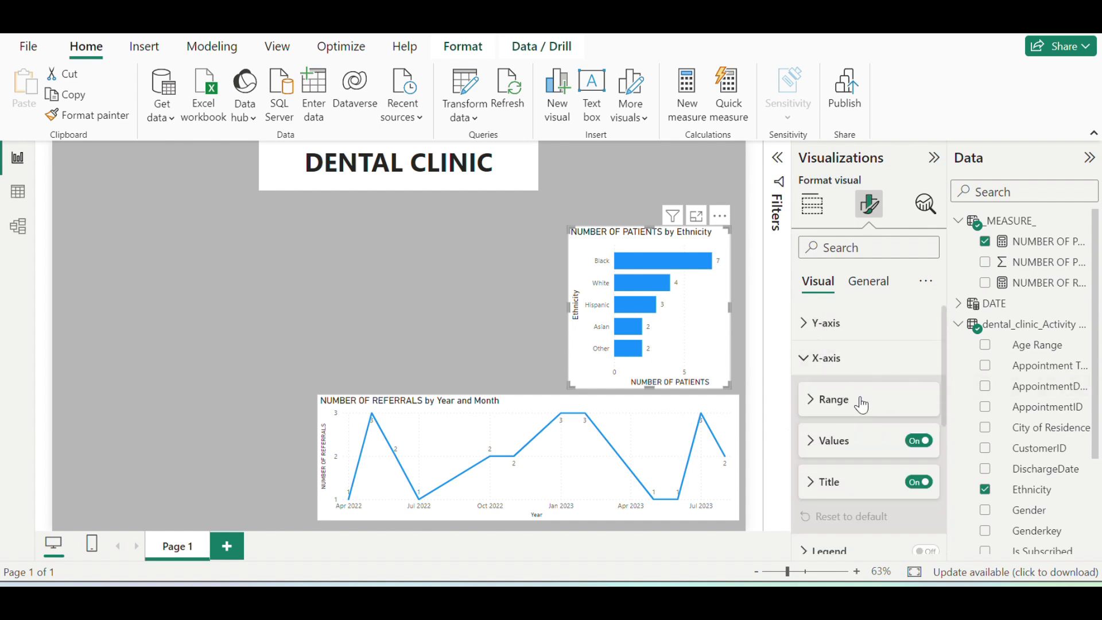
click(918, 442)
click(918, 483)
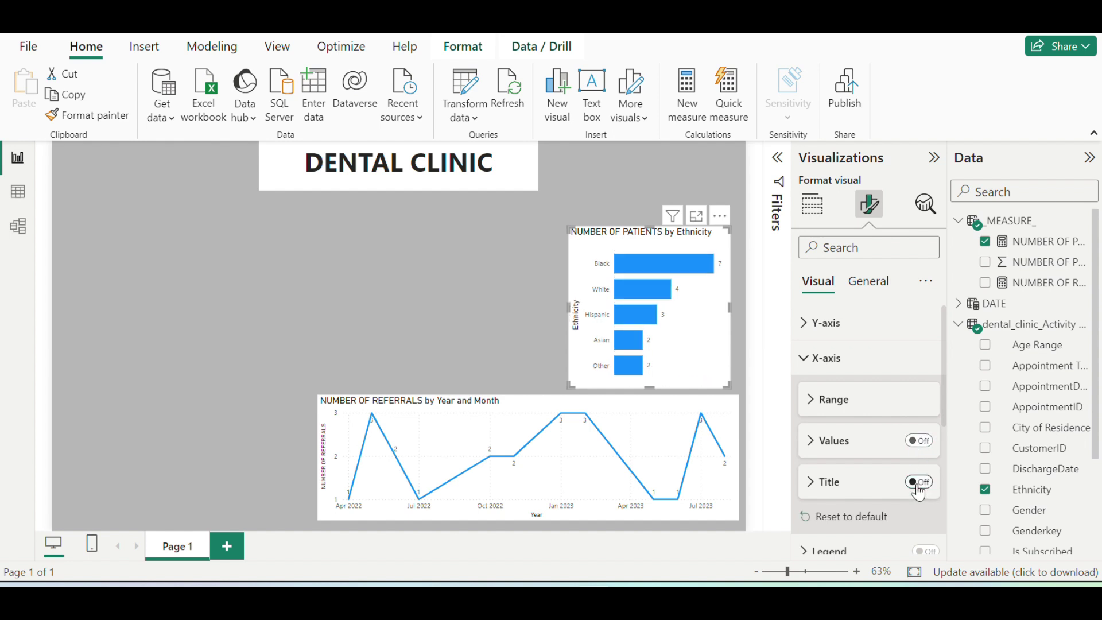
click(837, 367)
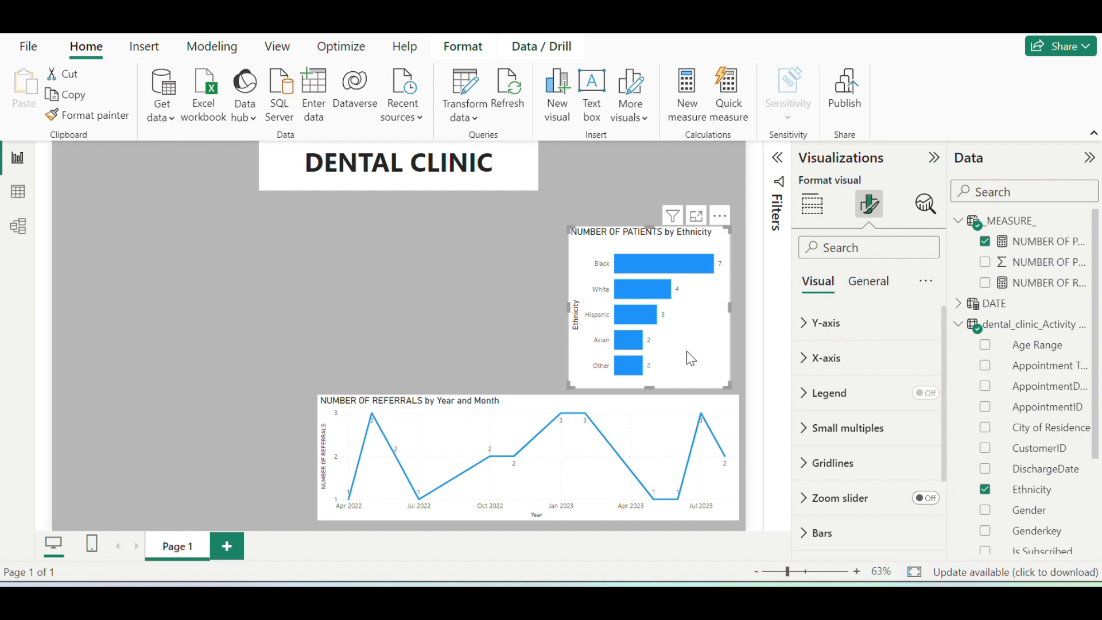
drag(677, 241, 682, 236)
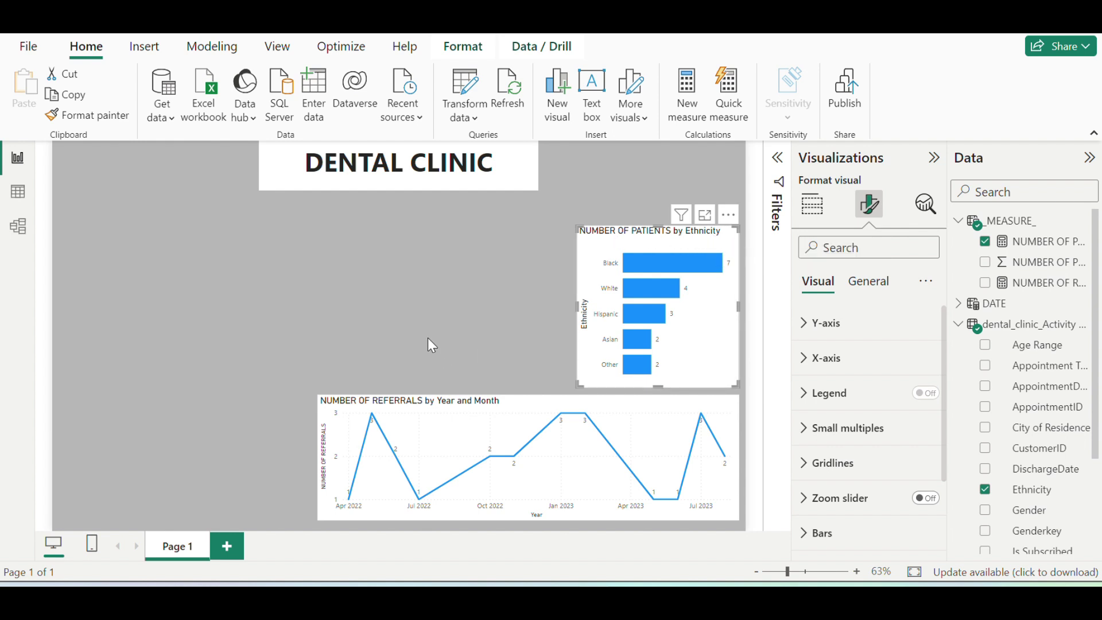
click(459, 328)
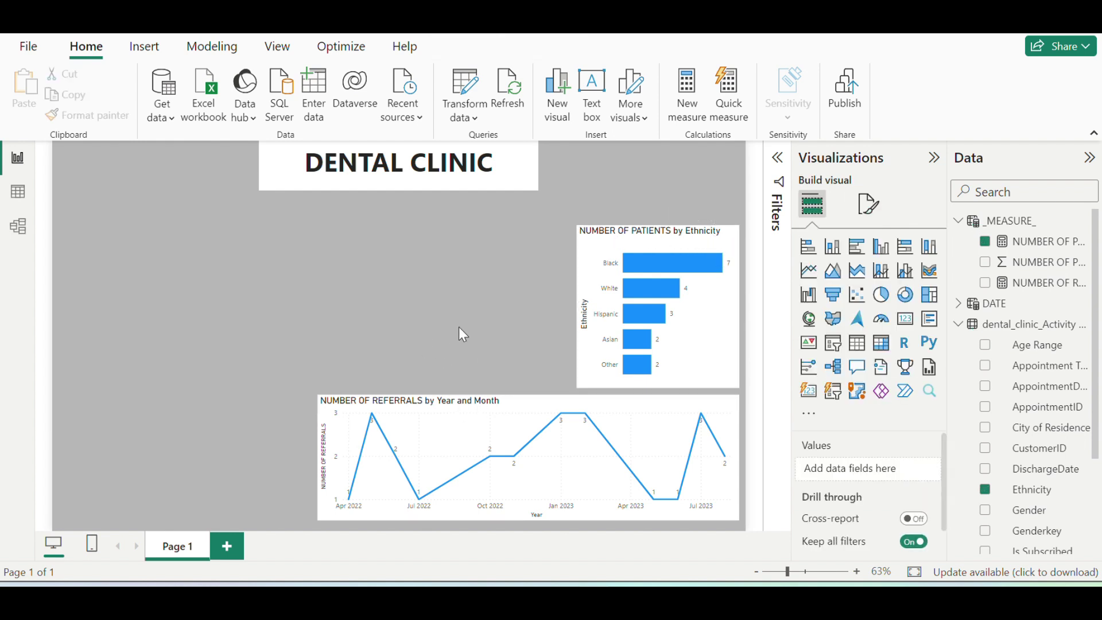
- Add a stacked column chart of NUMBER OF PATIENTS by Age Range
click(840, 252)
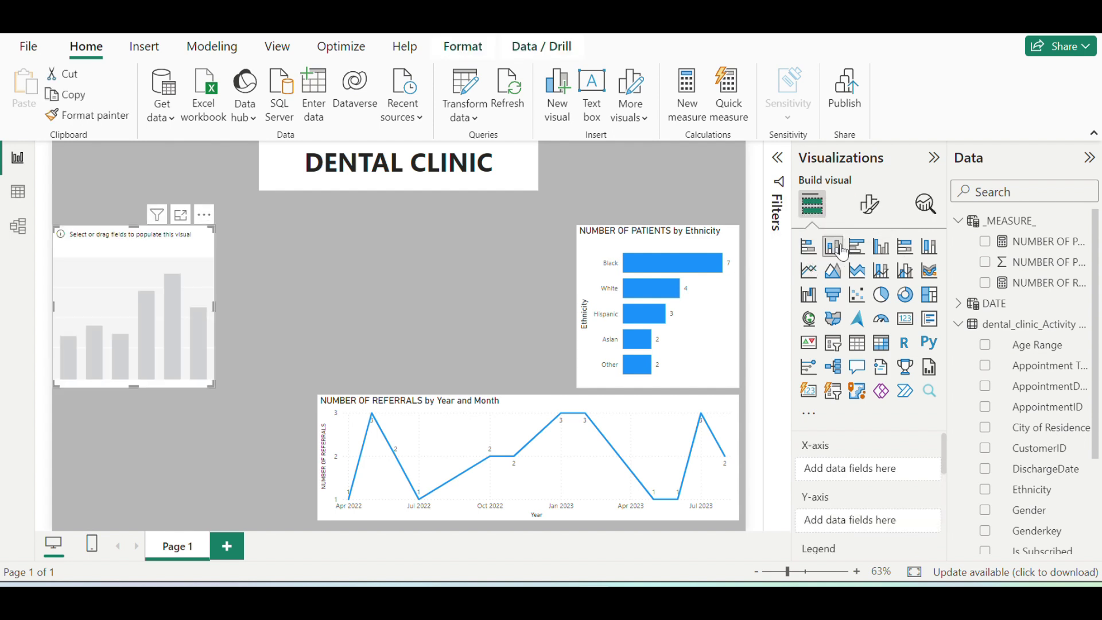
click(984, 345)
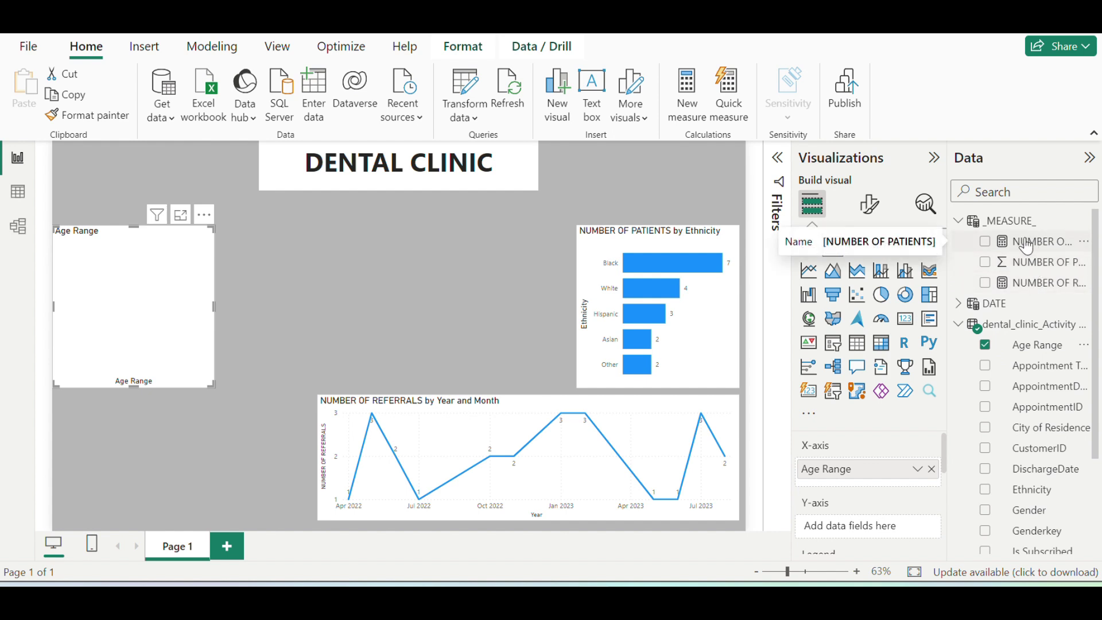
click(987, 242)
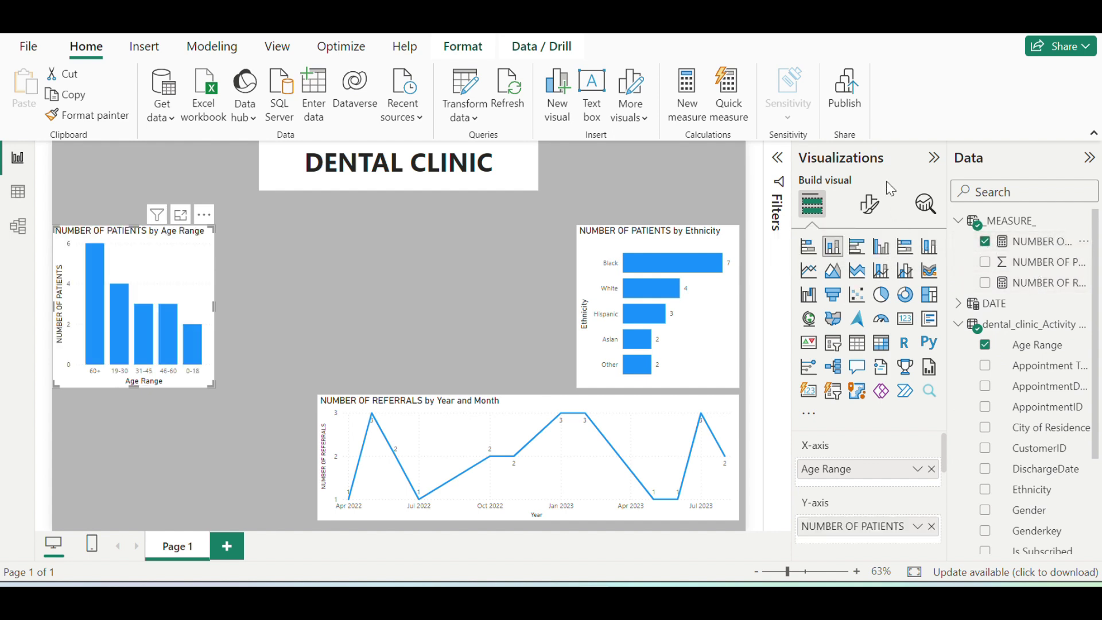
- Turn on data labels for the age range column chart and move it directly beside the ethnicity chart
click(870, 205)
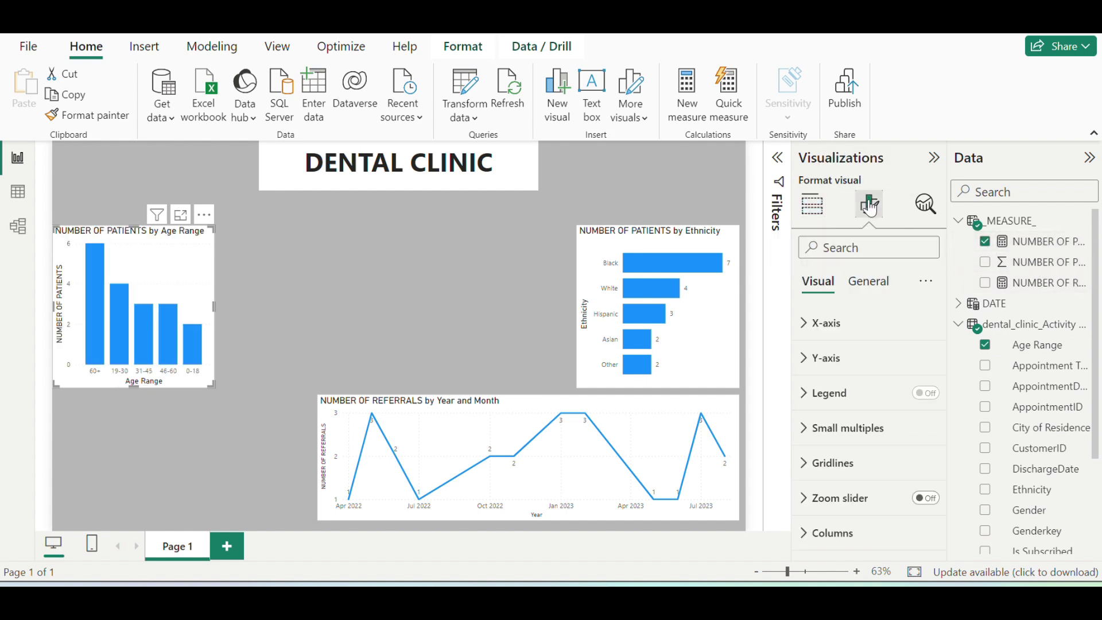
click(868, 283)
click(815, 284)
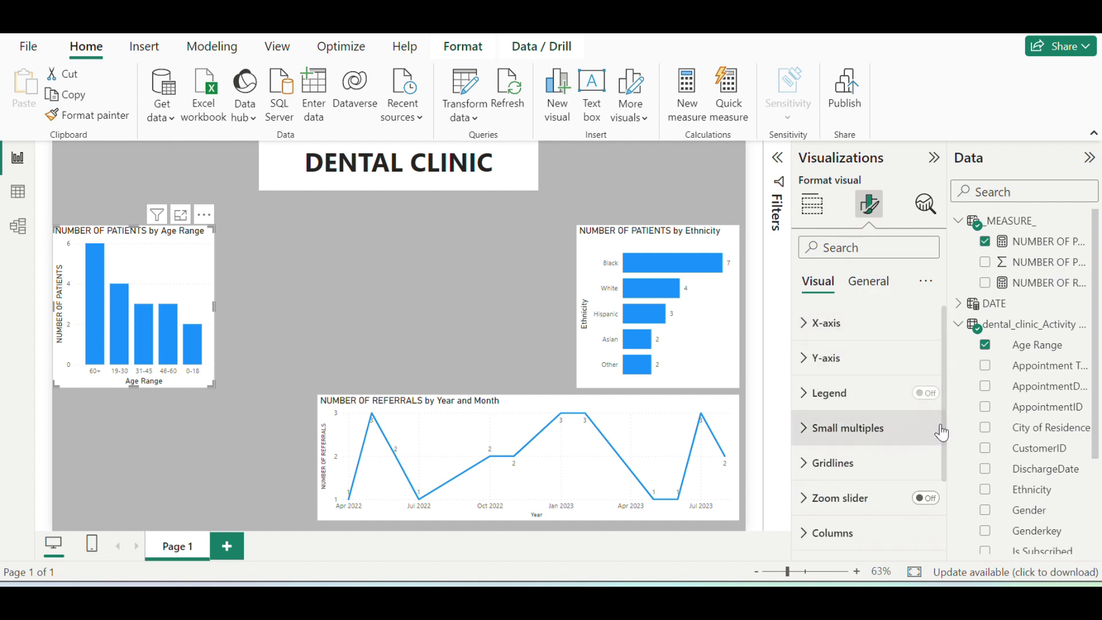
scroll(945, 425, down, 3)
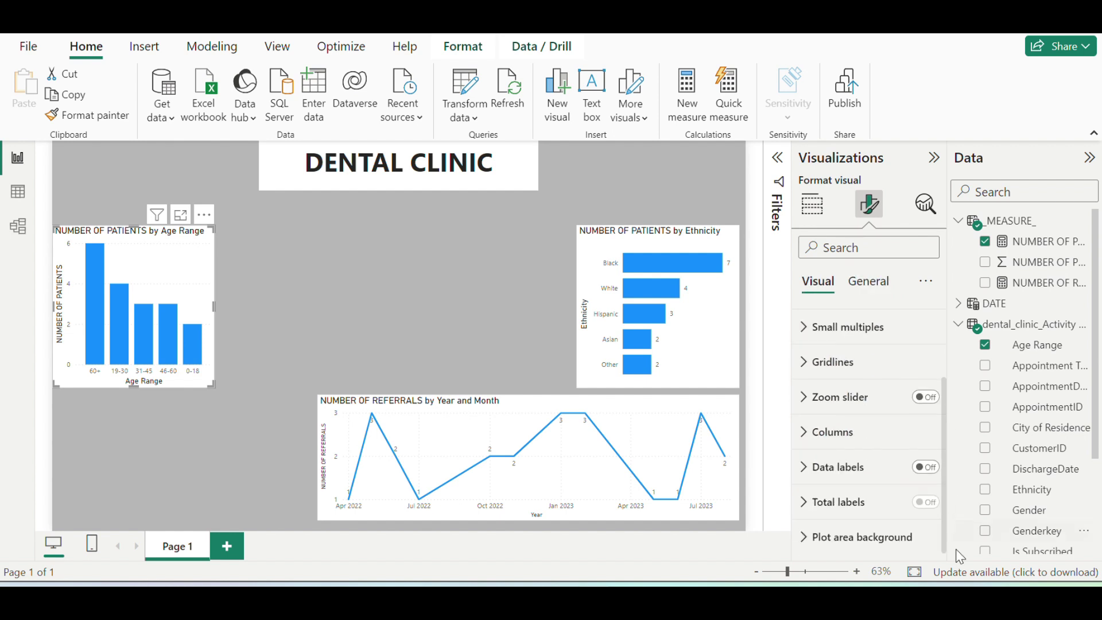
click(930, 470)
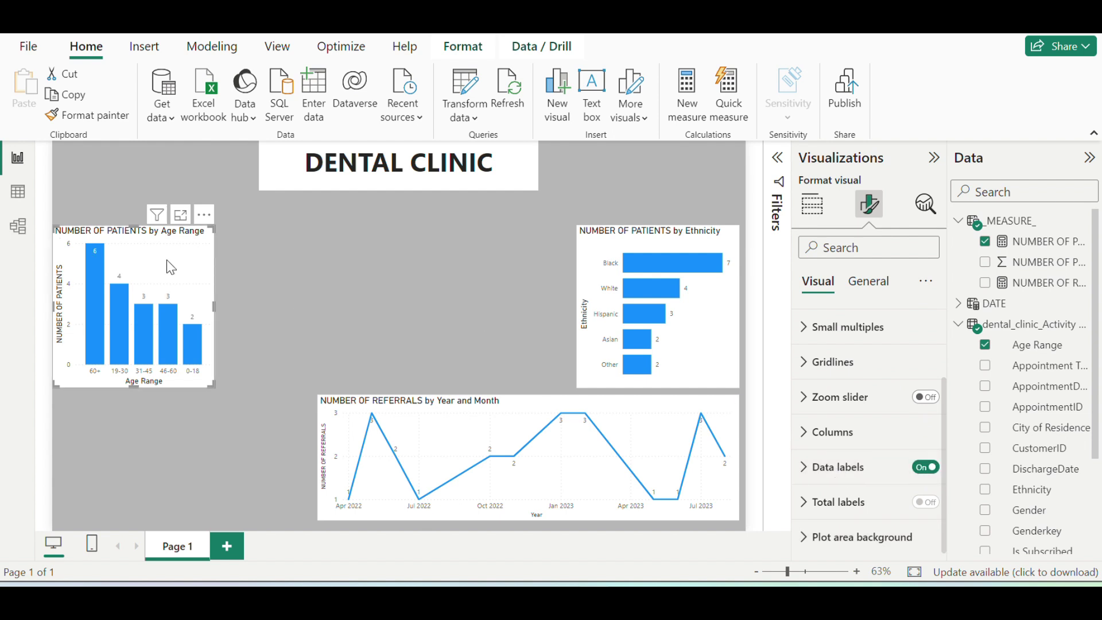
drag(157, 244, 501, 235)
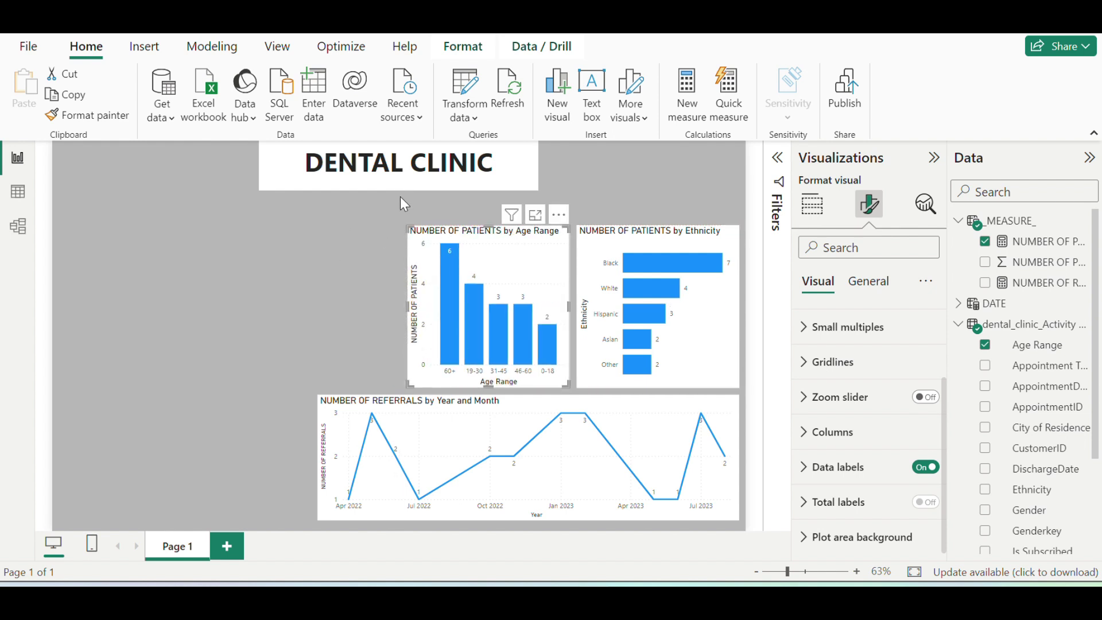
click(420, 214)
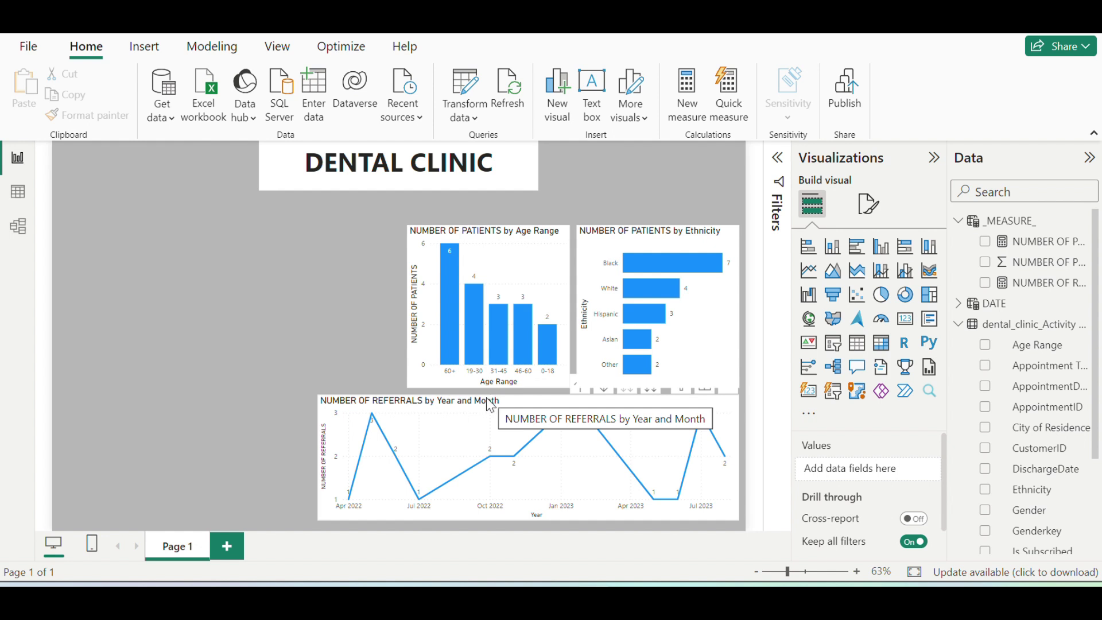
- Turn off the Y-axis values and title on the age range column chart
click(540, 237)
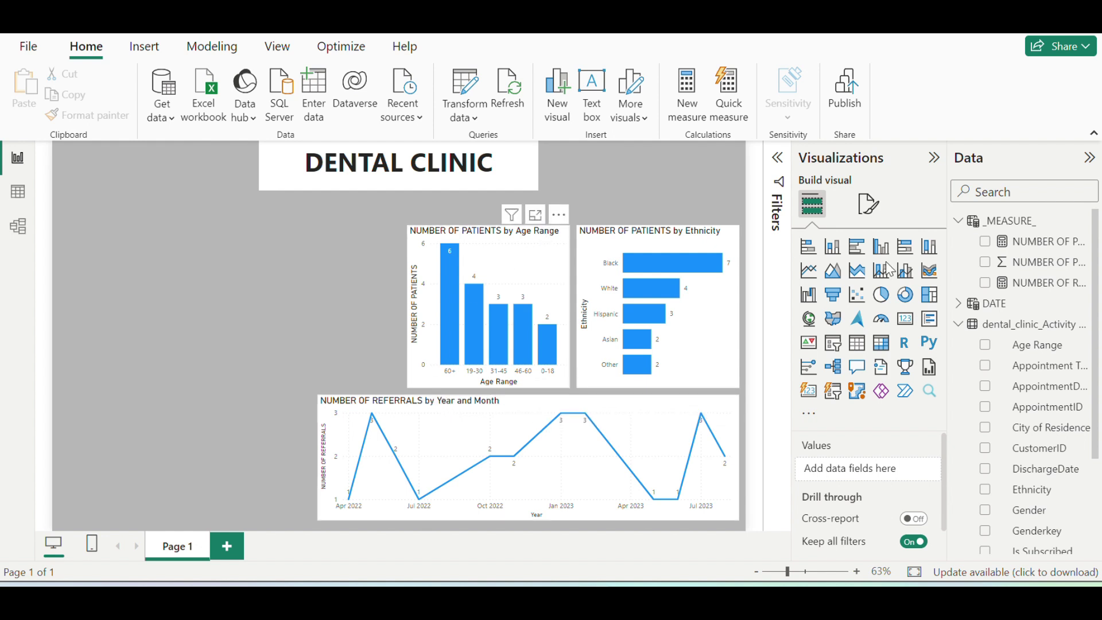
click(873, 213)
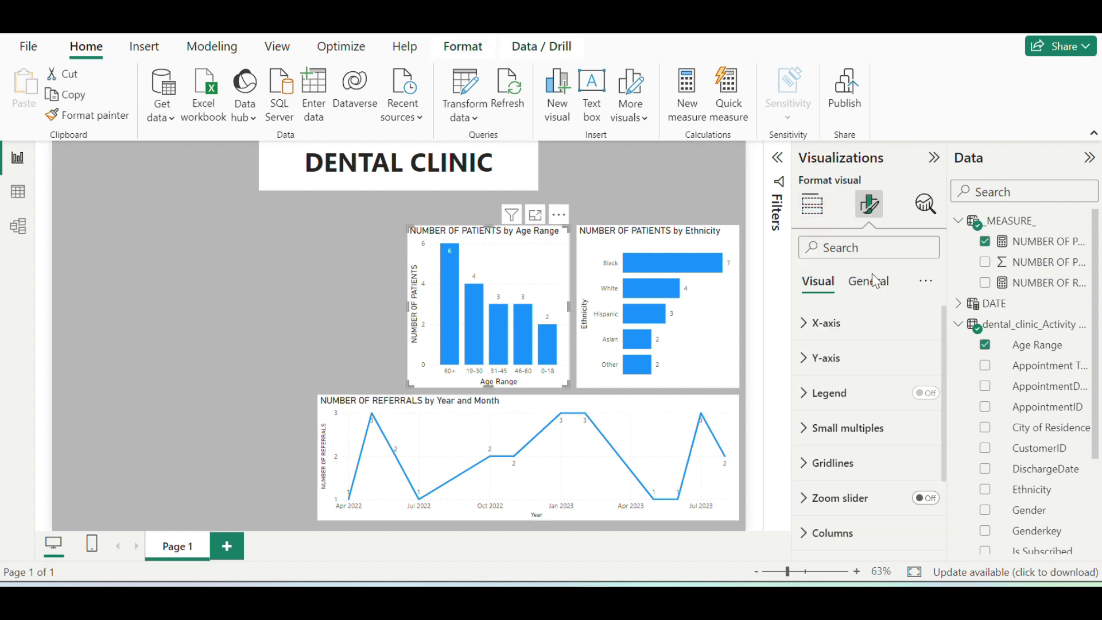
click(830, 369)
drag(945, 375, 951, 437)
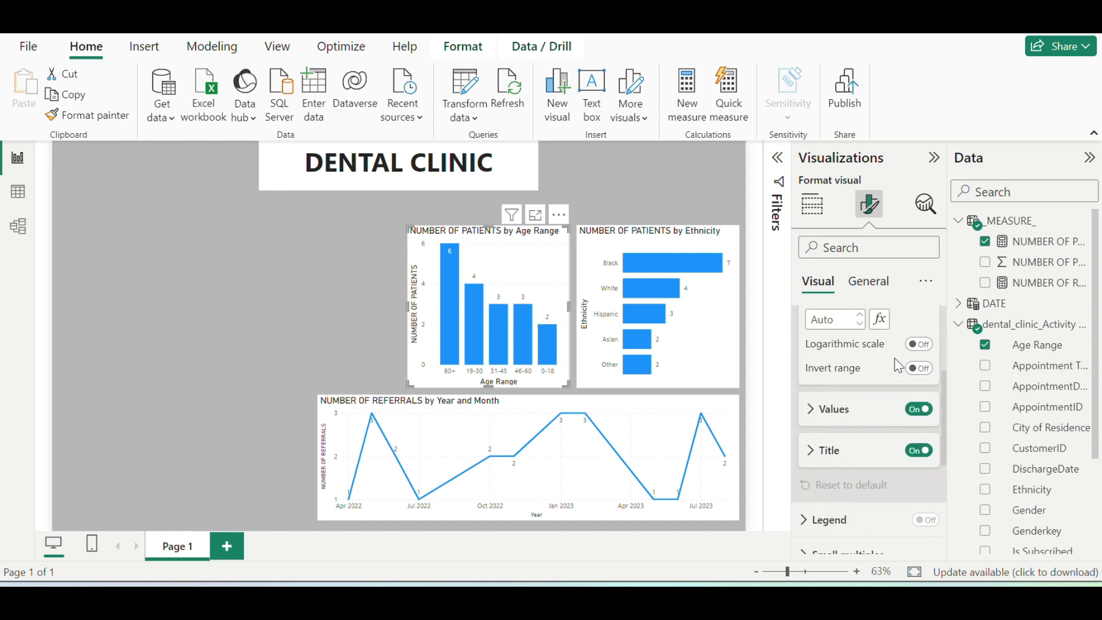
drag(942, 378, 935, 334)
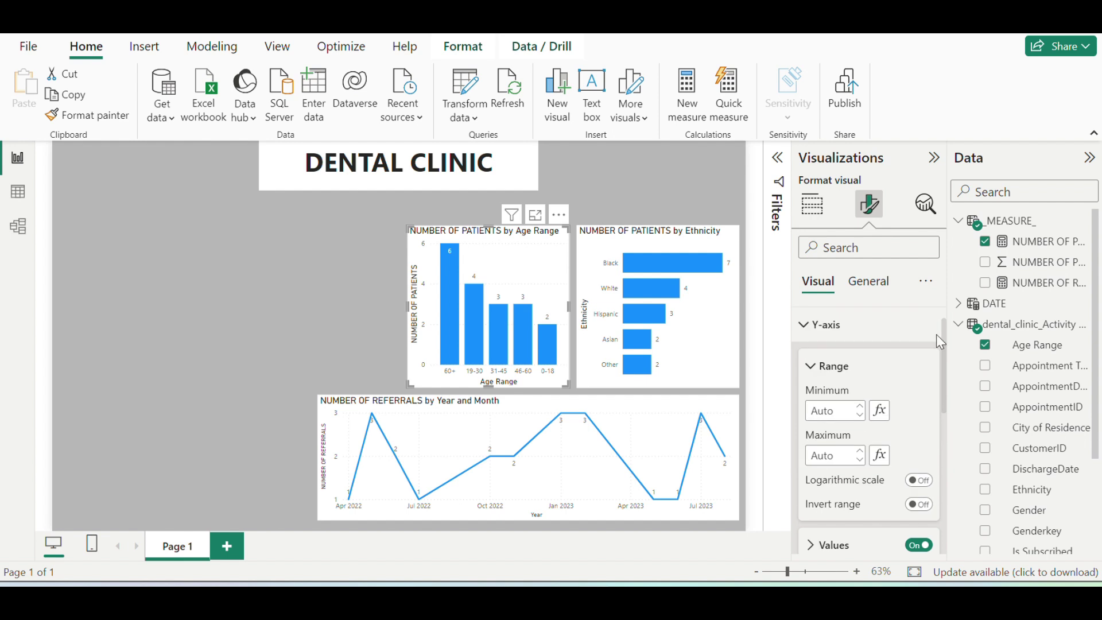
click(832, 366)
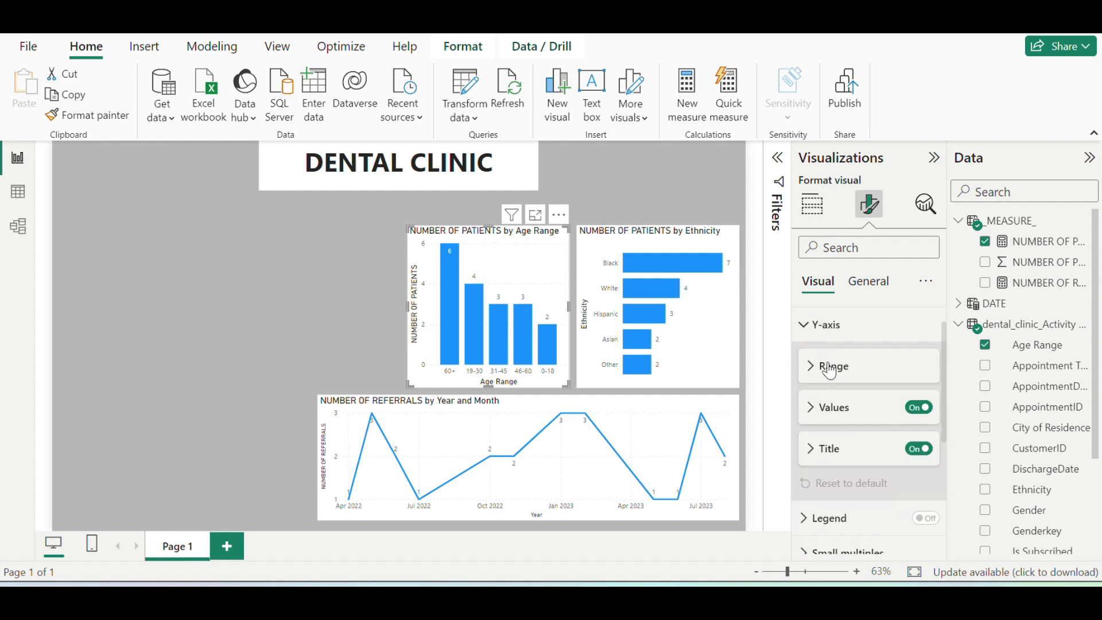
click(917, 407)
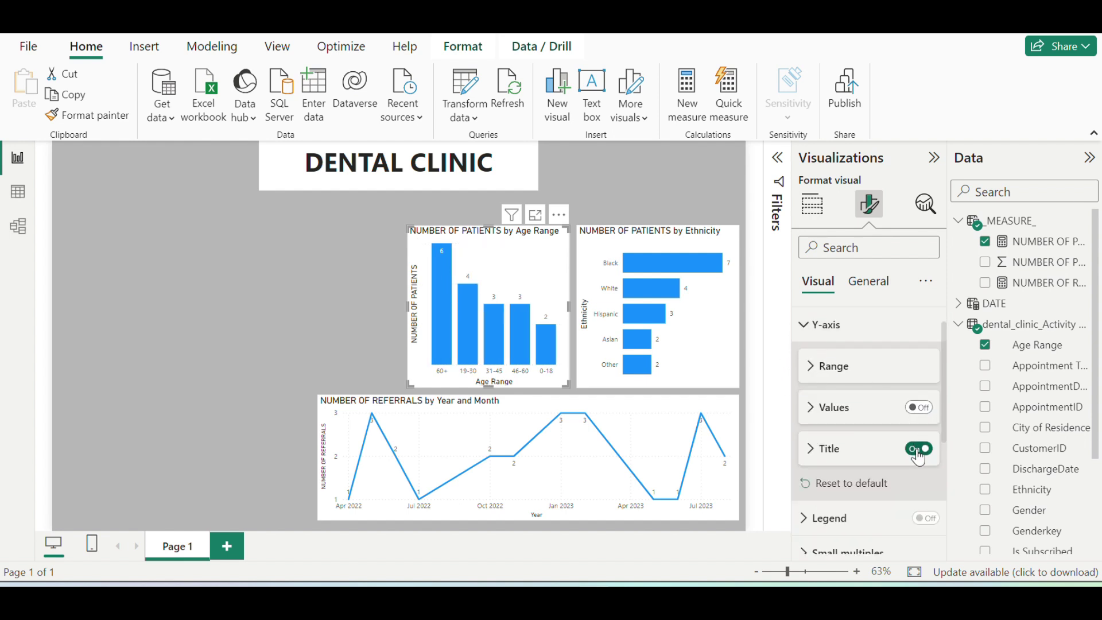
click(816, 324)
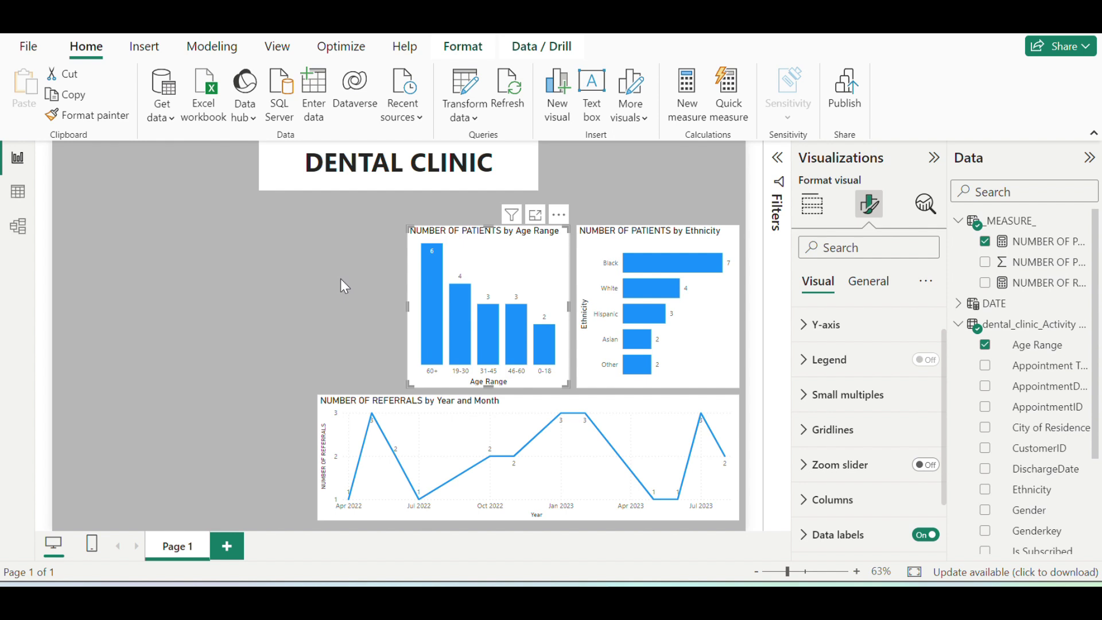
- Add a pie chart of NUMBER OF PATIENTS by Is Subscribed and place it directly beside the referrals line chart
click(230, 270)
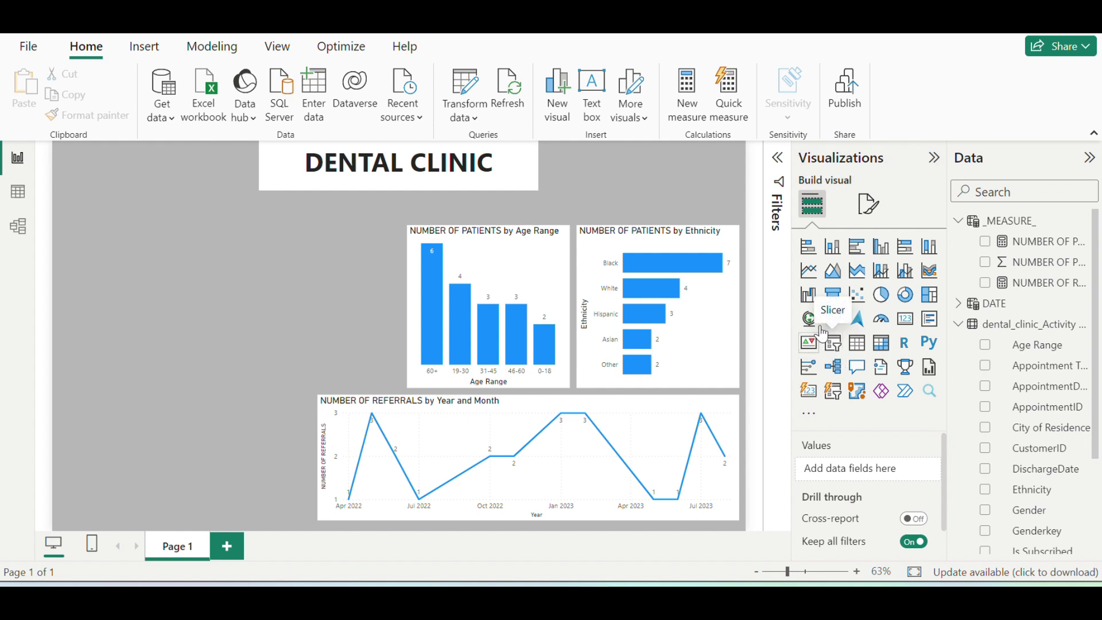
click(882, 305)
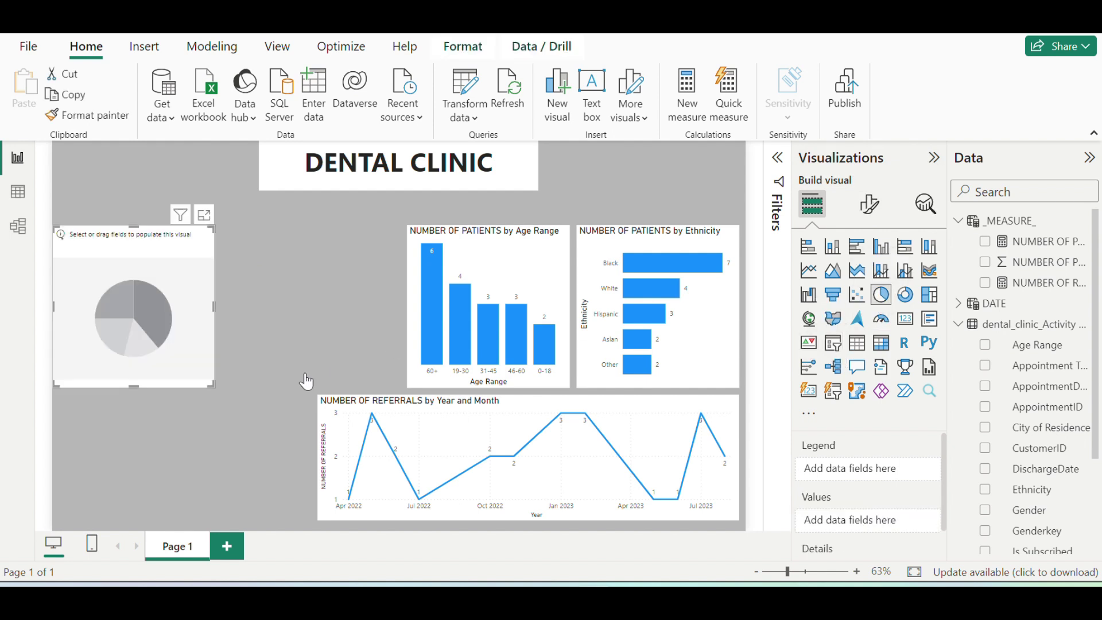
drag(111, 240, 280, 239)
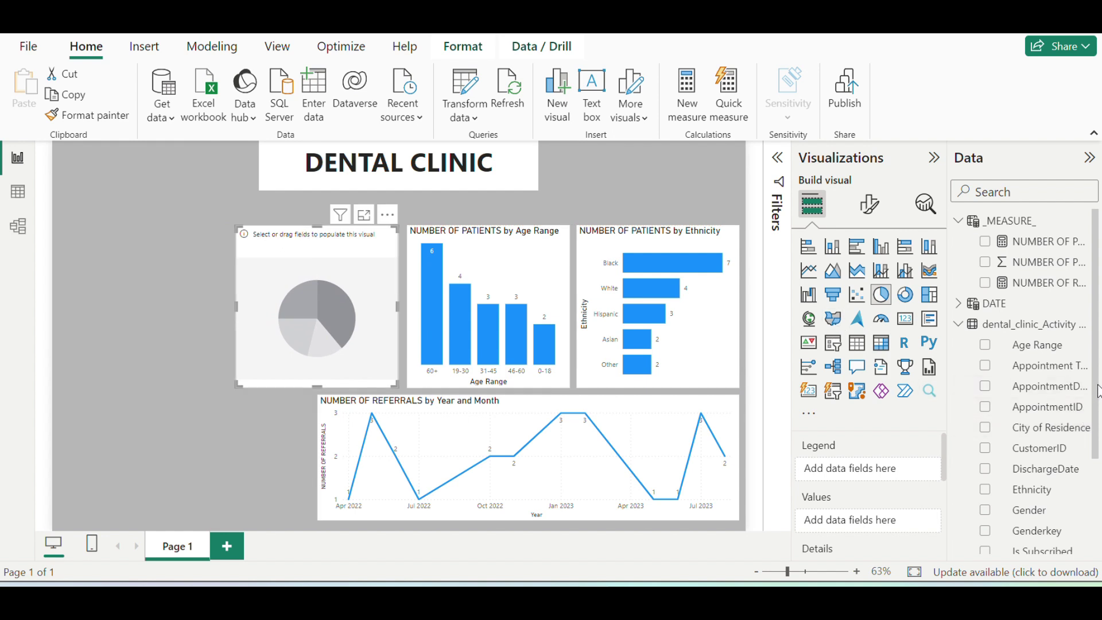
scroll(1097, 391, down, 3)
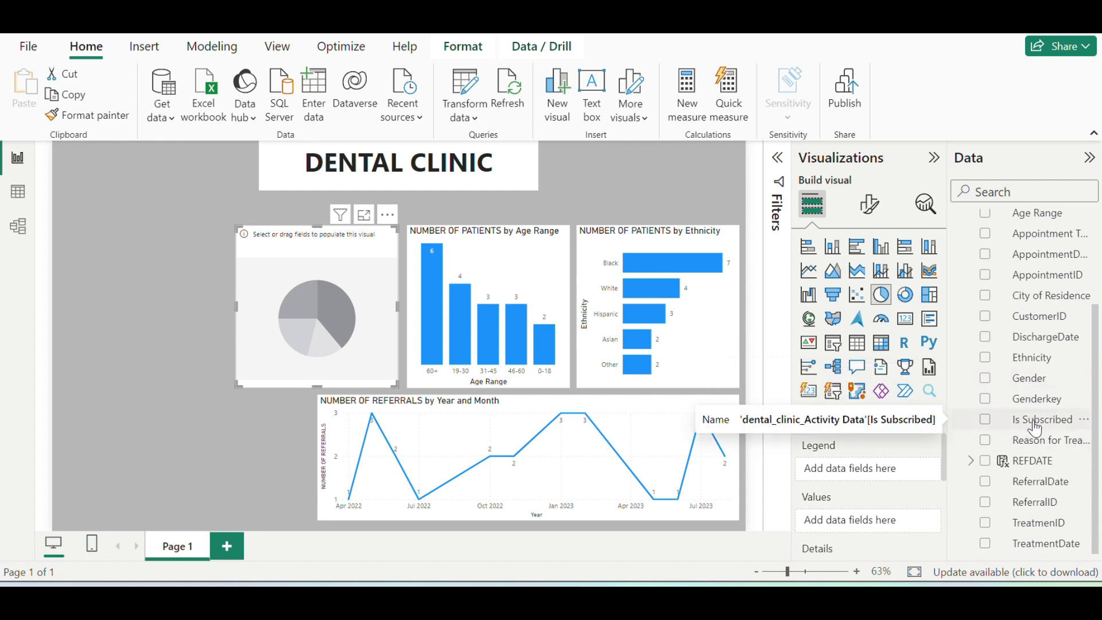
click(985, 419)
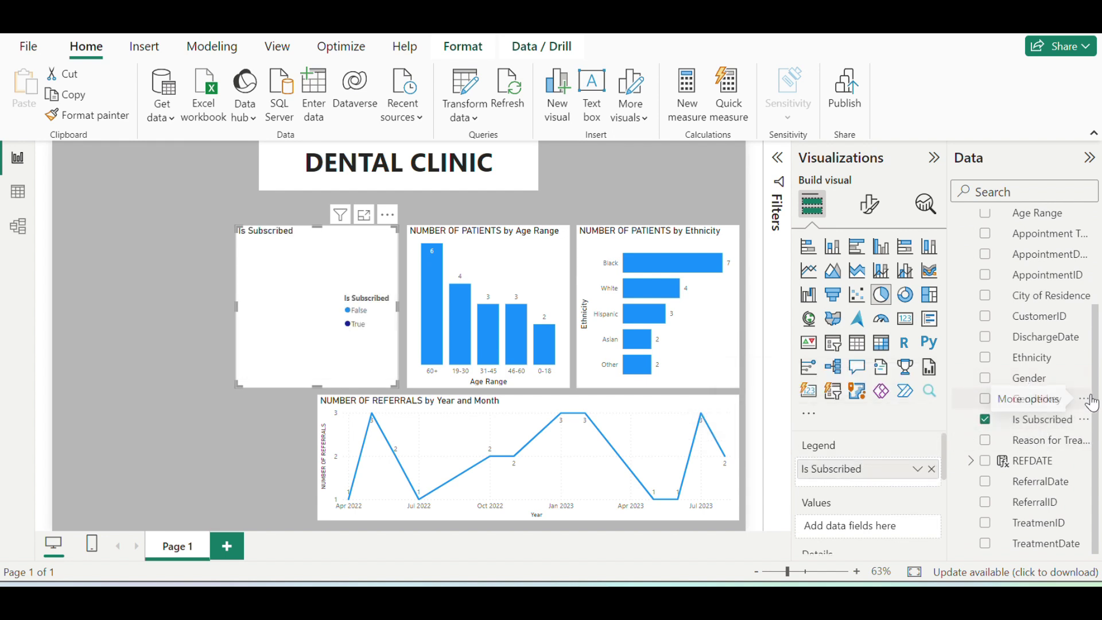
scroll(1033, 322, up, 3)
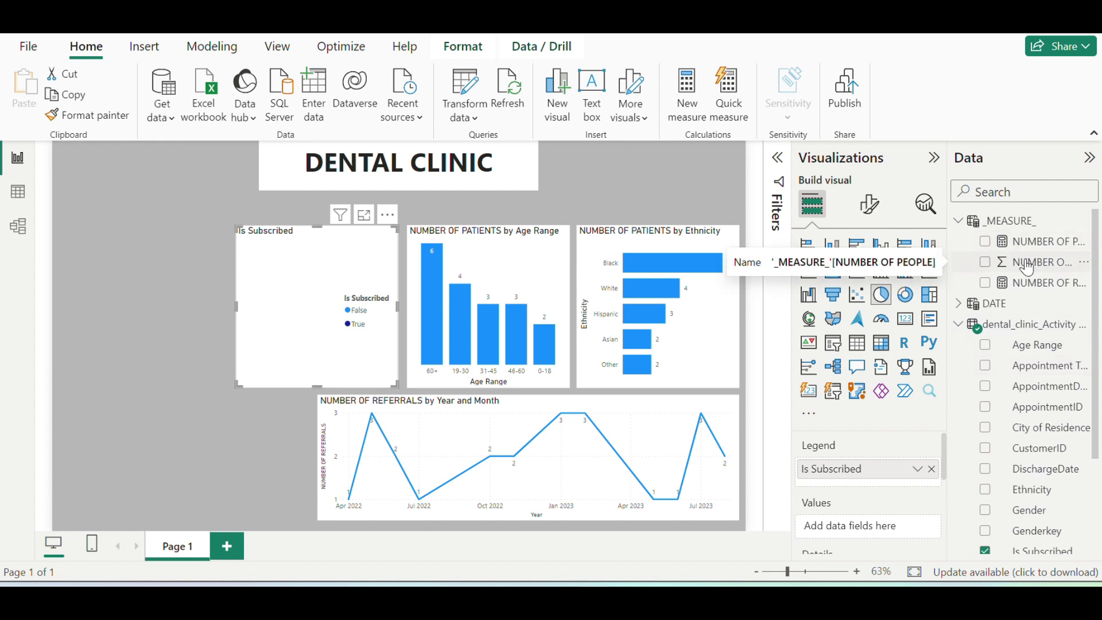
click(985, 242)
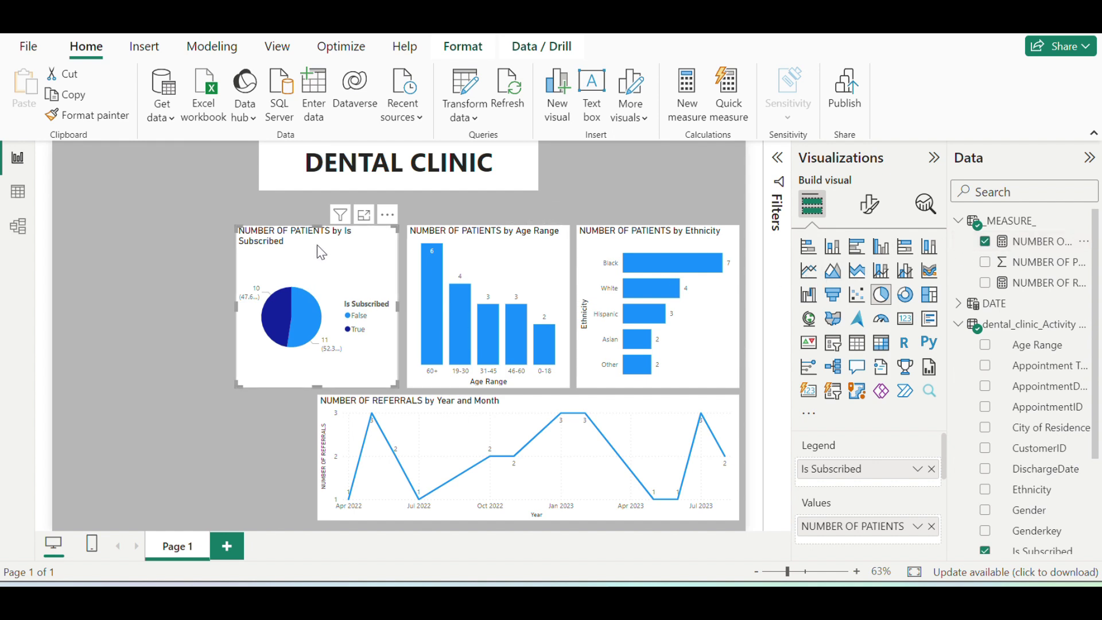
drag(320, 245, 239, 420)
drag(241, 408, 240, 408)
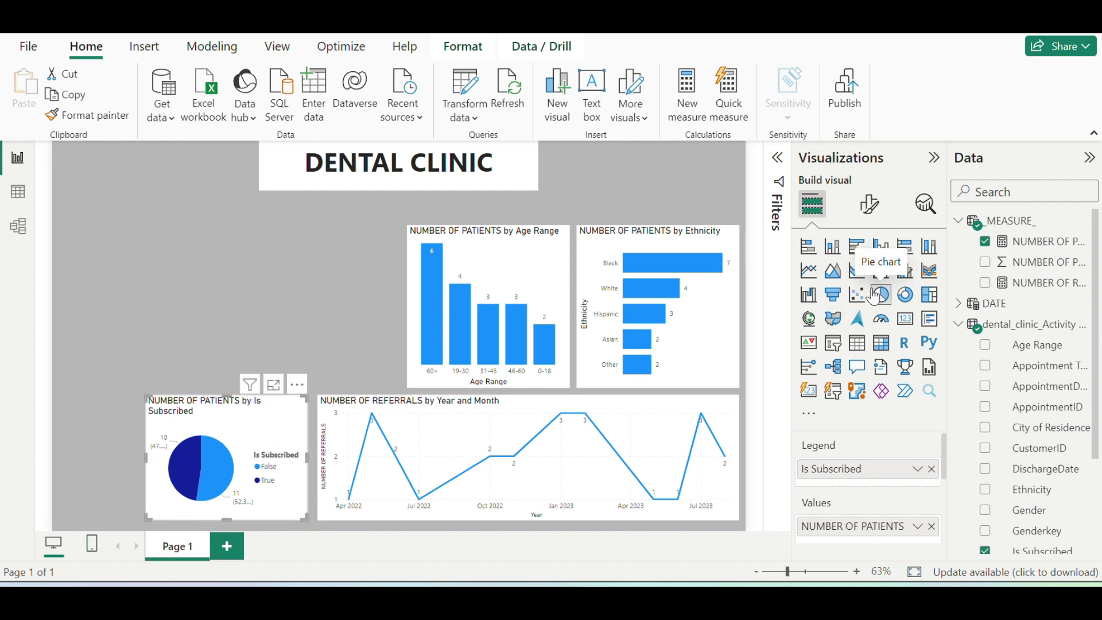
- Try the subscription chart as a stacked bar, stacked column and donut chart, and return it to a pie chart
click(809, 247)
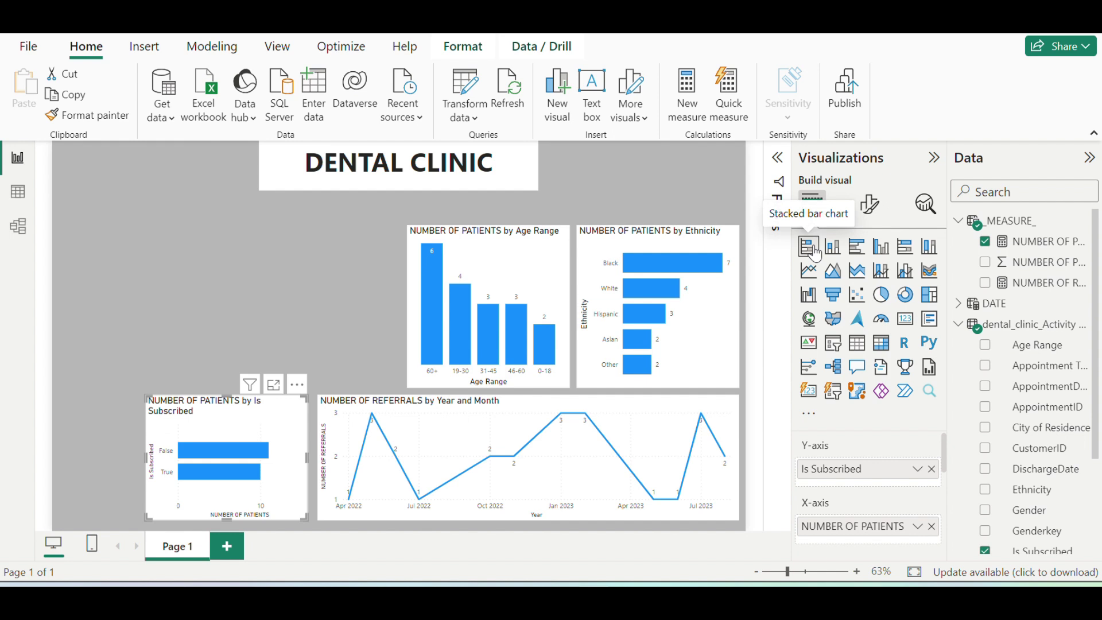
click(828, 247)
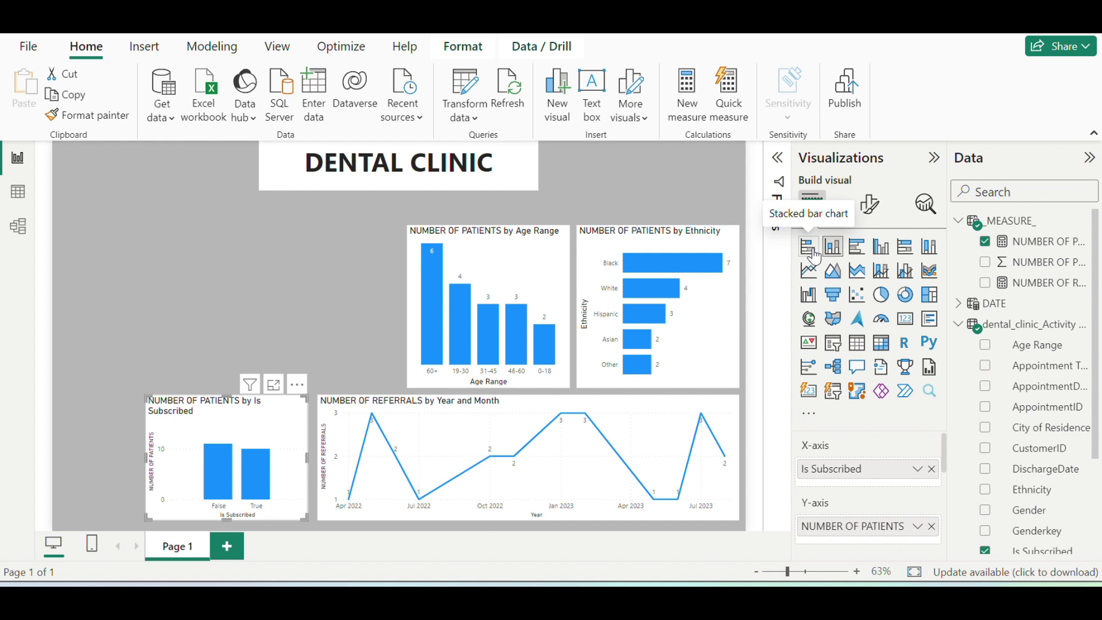
click(905, 294)
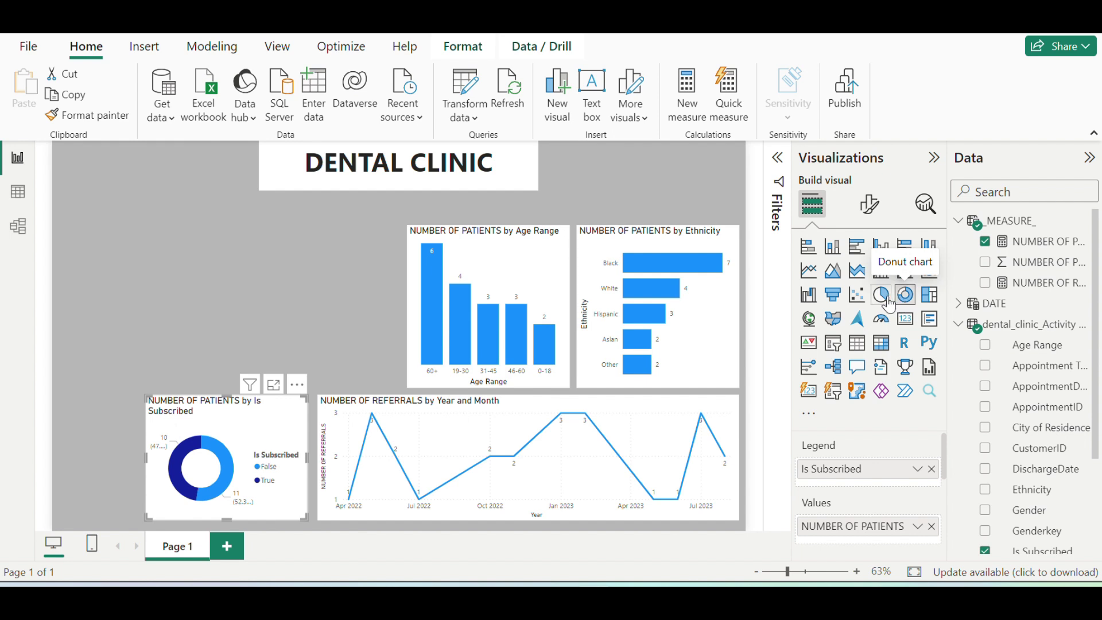
click(882, 300)
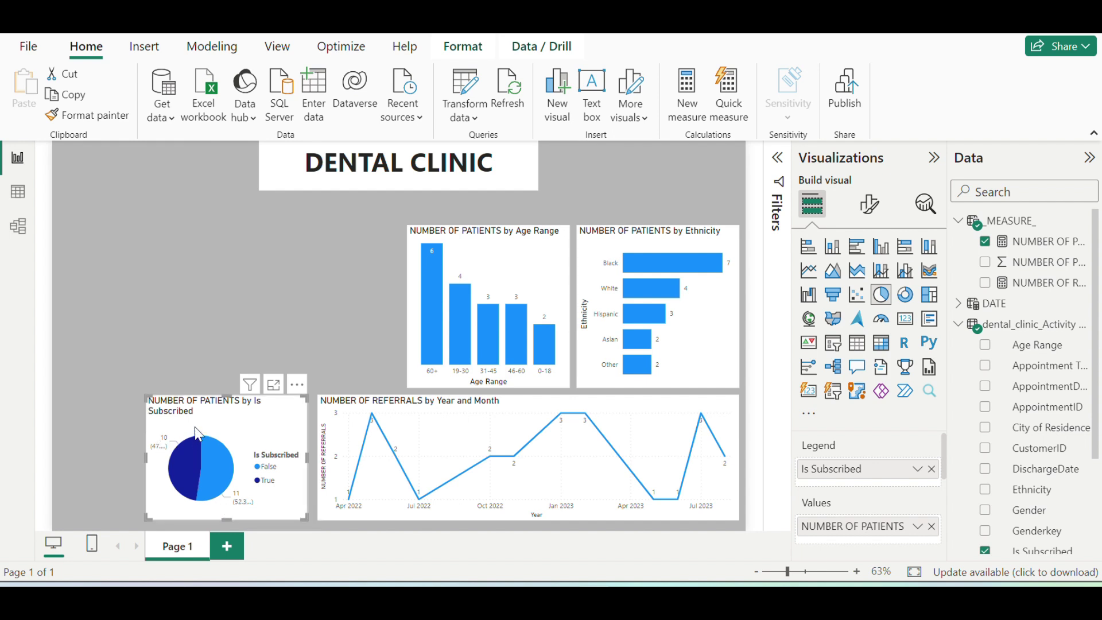
- Center the title of the subscription pie chart horizontally
click(865, 204)
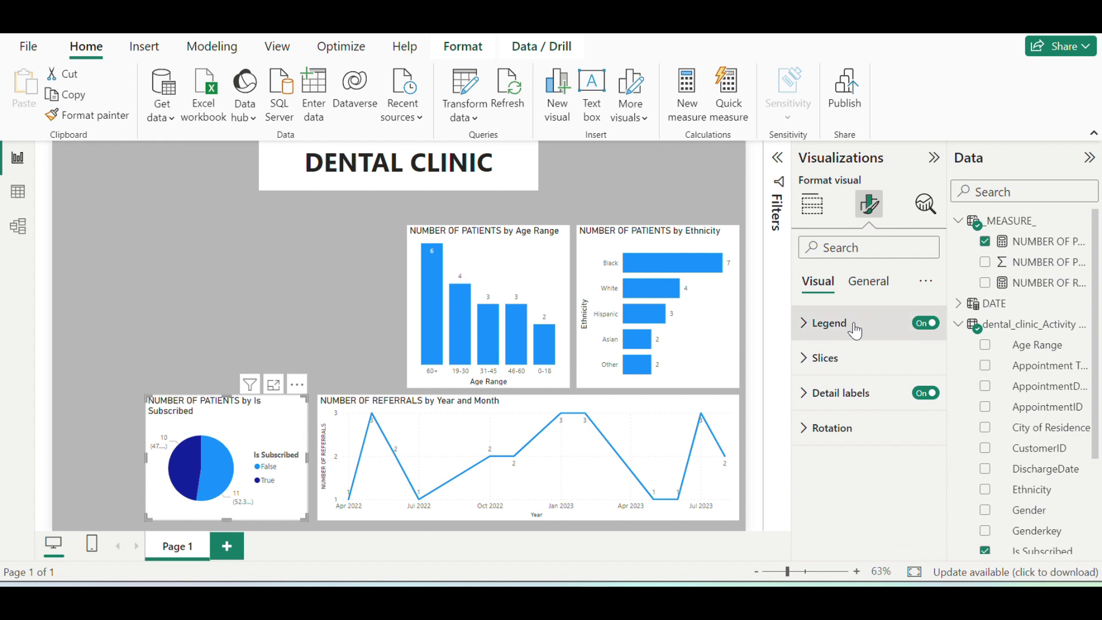
click(877, 282)
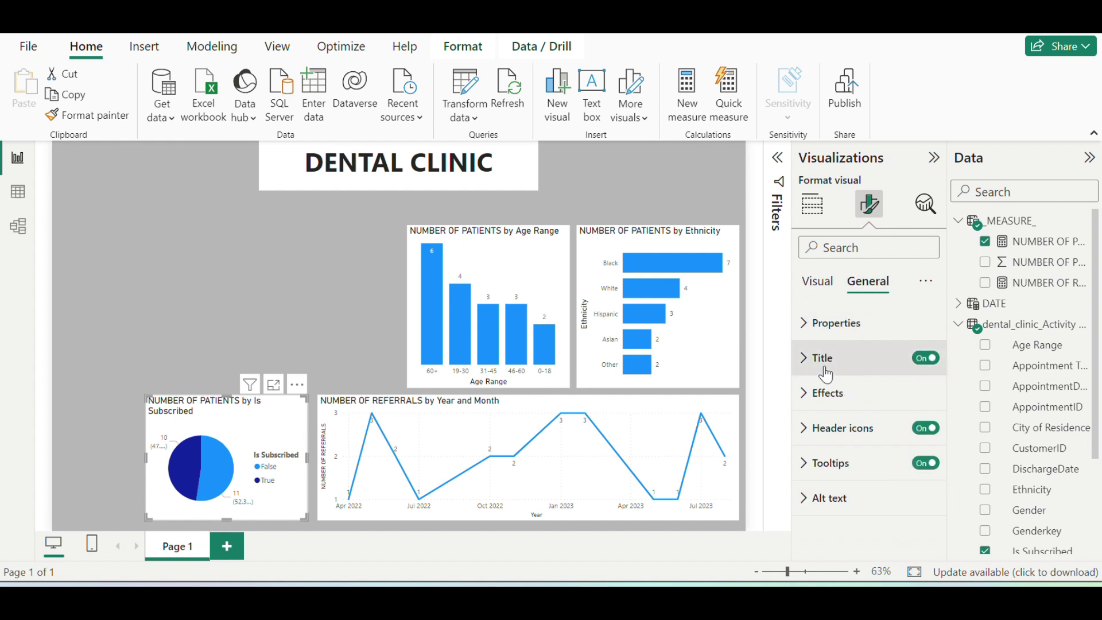
click(823, 361)
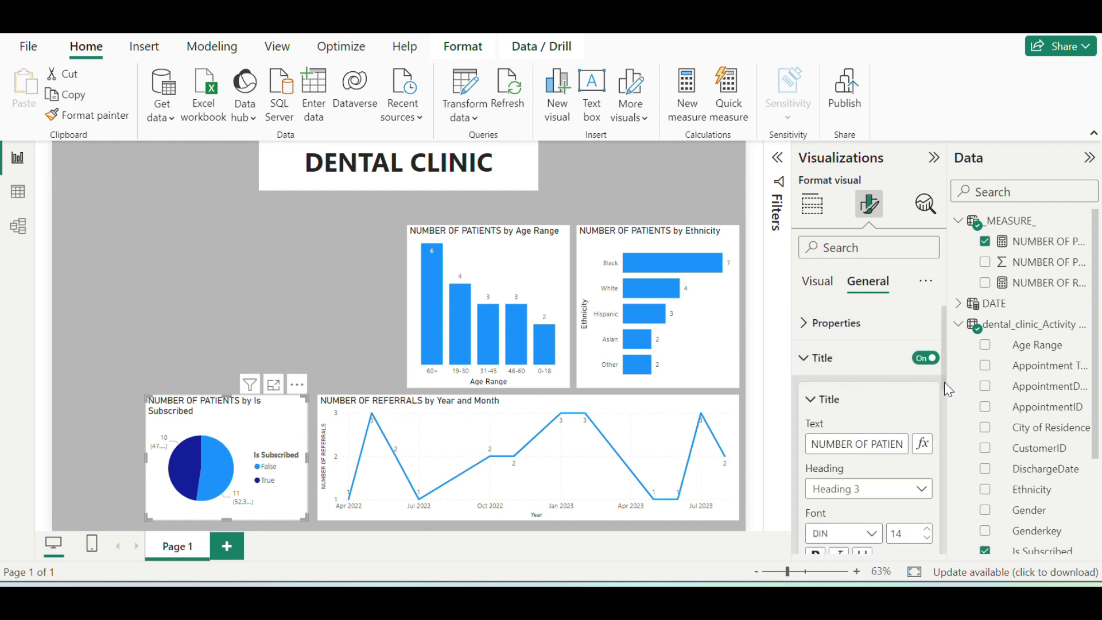
scroll(872, 436, down, 4)
click(847, 472)
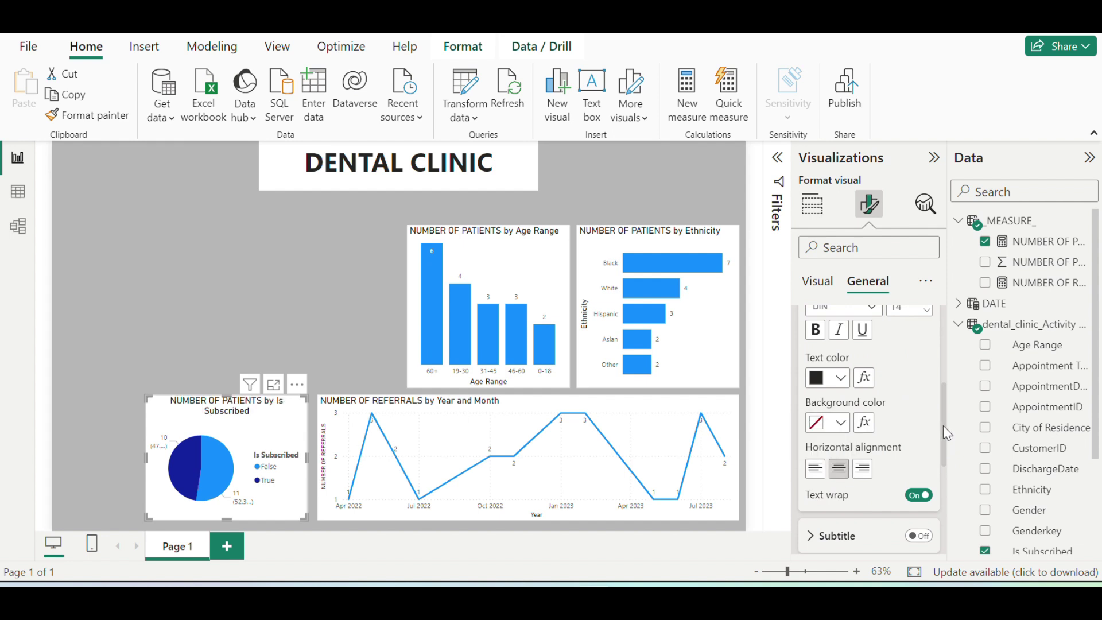
scroll(942, 425, up, 4)
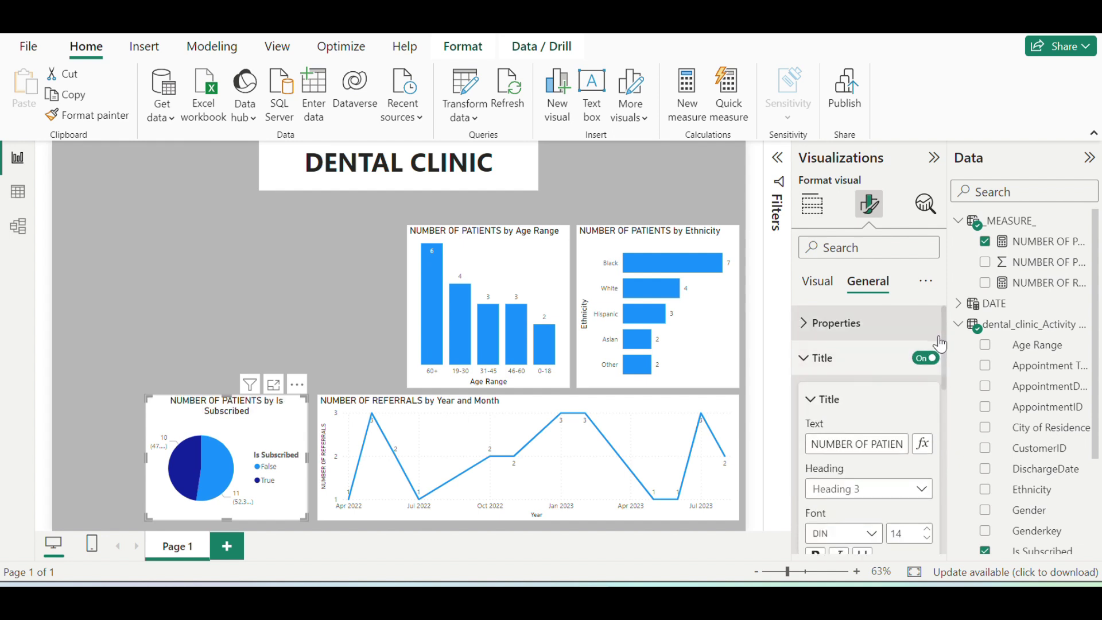
click(828, 402)
click(826, 358)
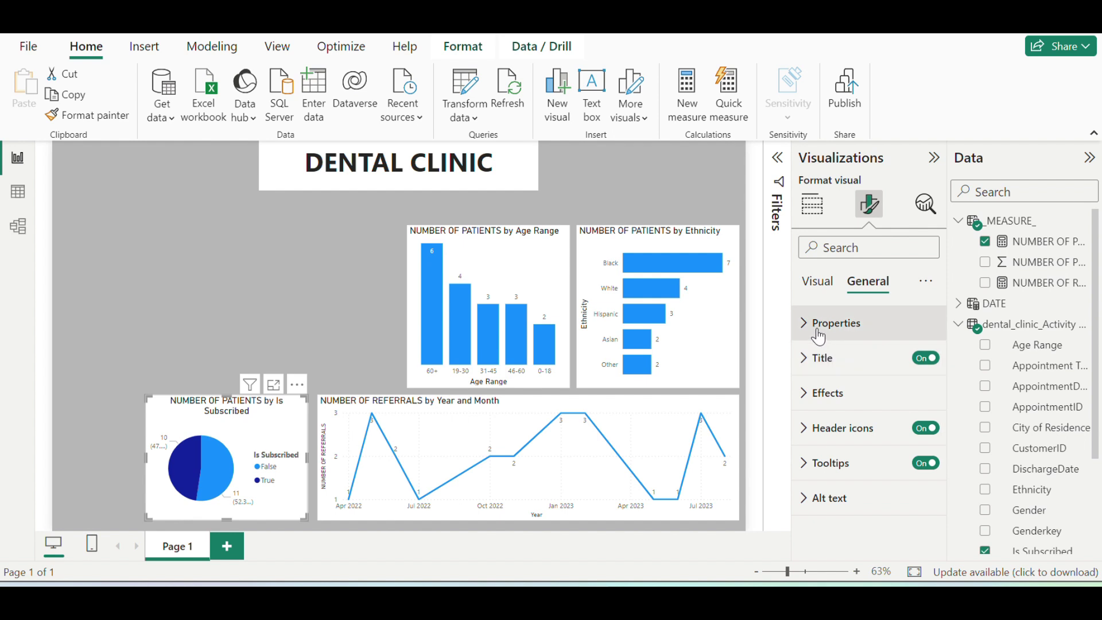
click(818, 333)
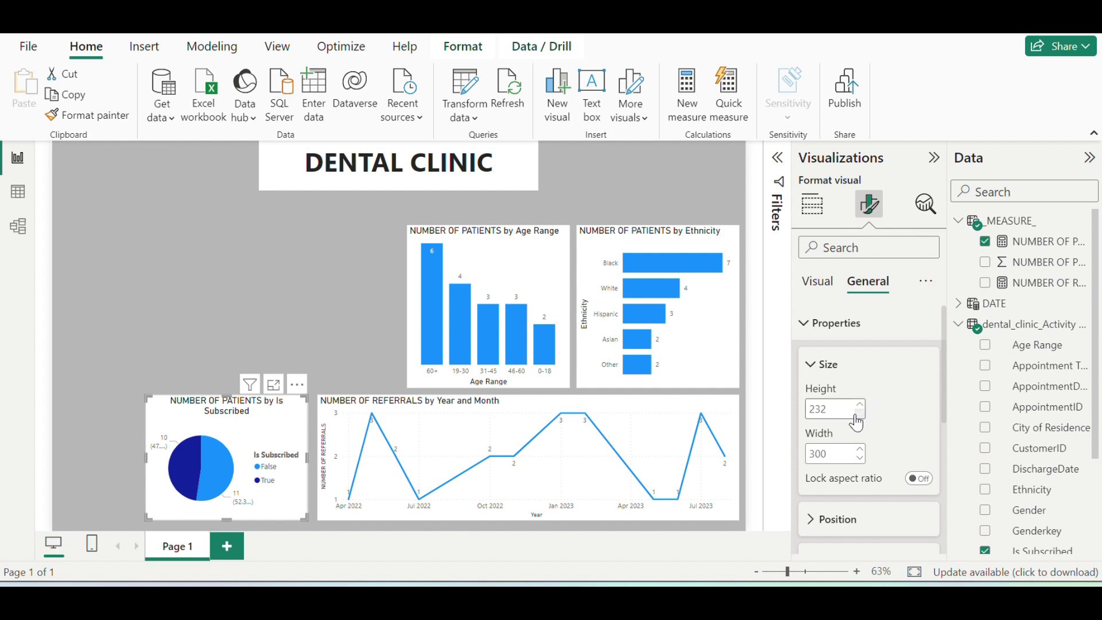
click(817, 366)
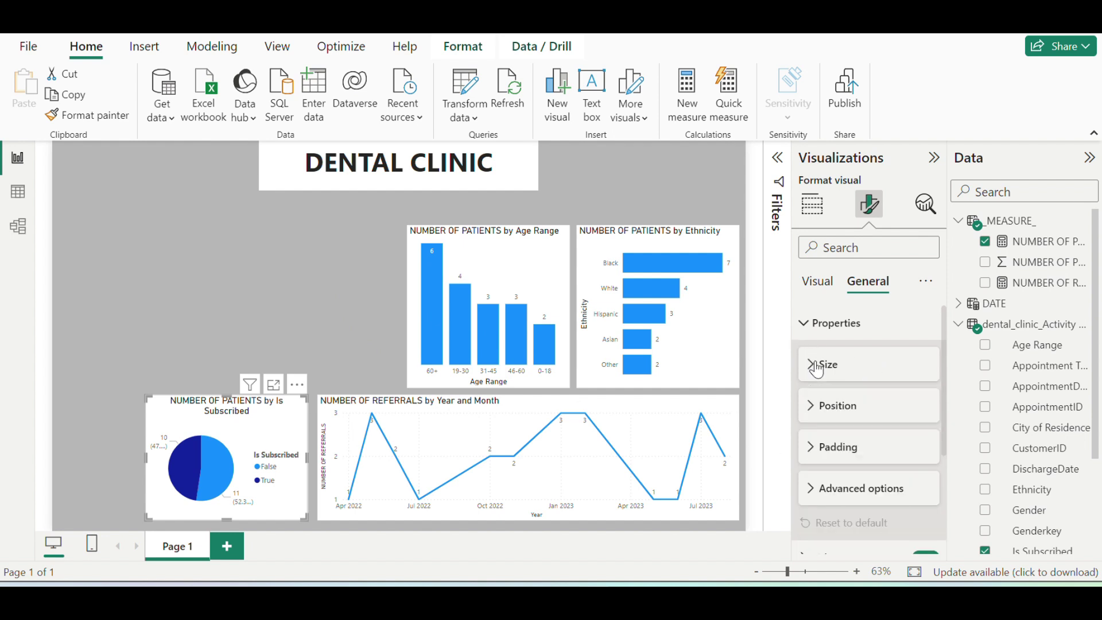
click(819, 409)
click(819, 409)
click(818, 326)
- Add a filled map of NUMBER OF PATIENTS by City of Residence
click(310, 292)
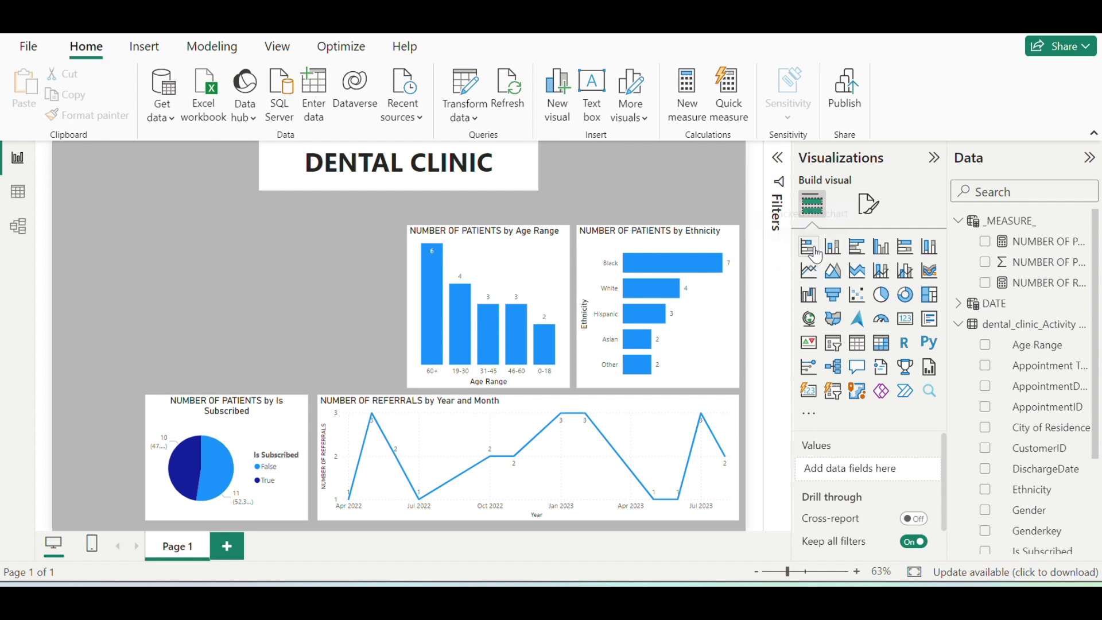
click(836, 328)
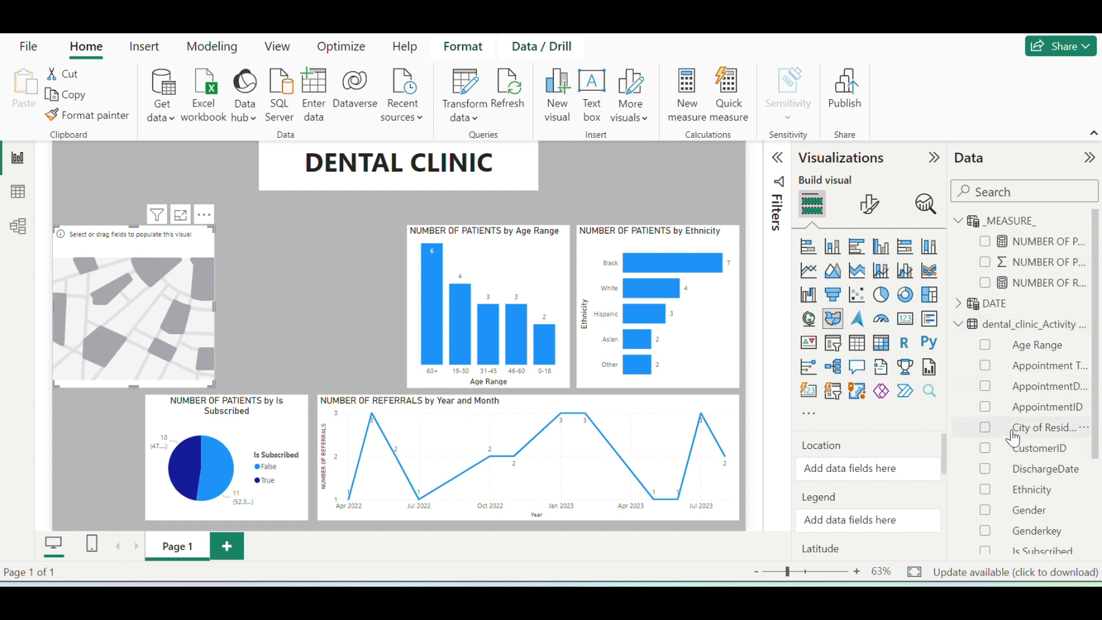
click(984, 428)
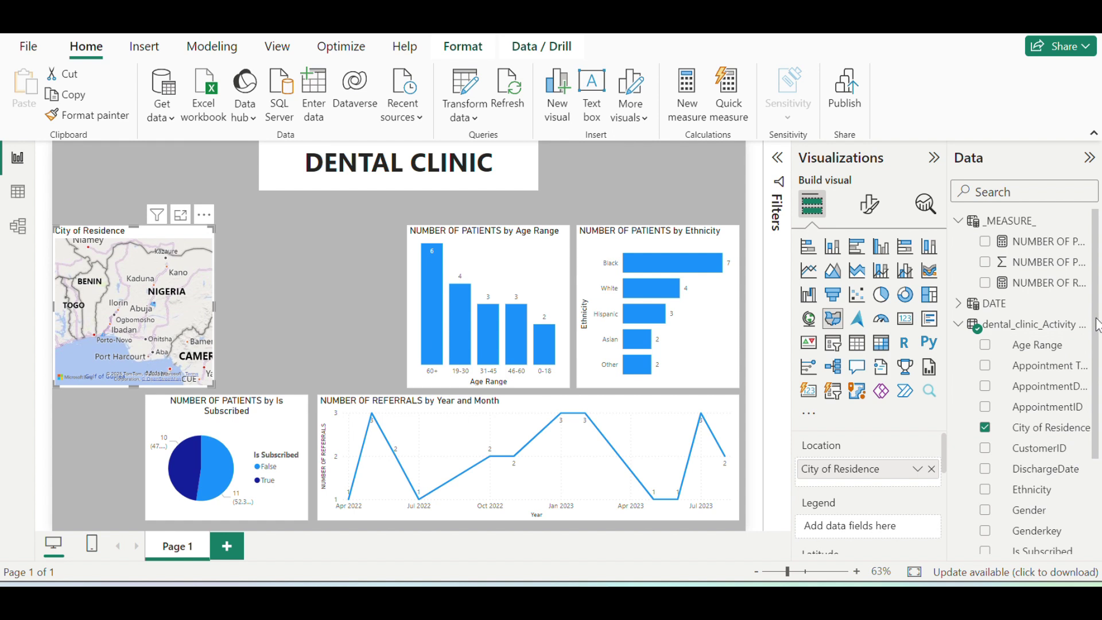
click(984, 241)
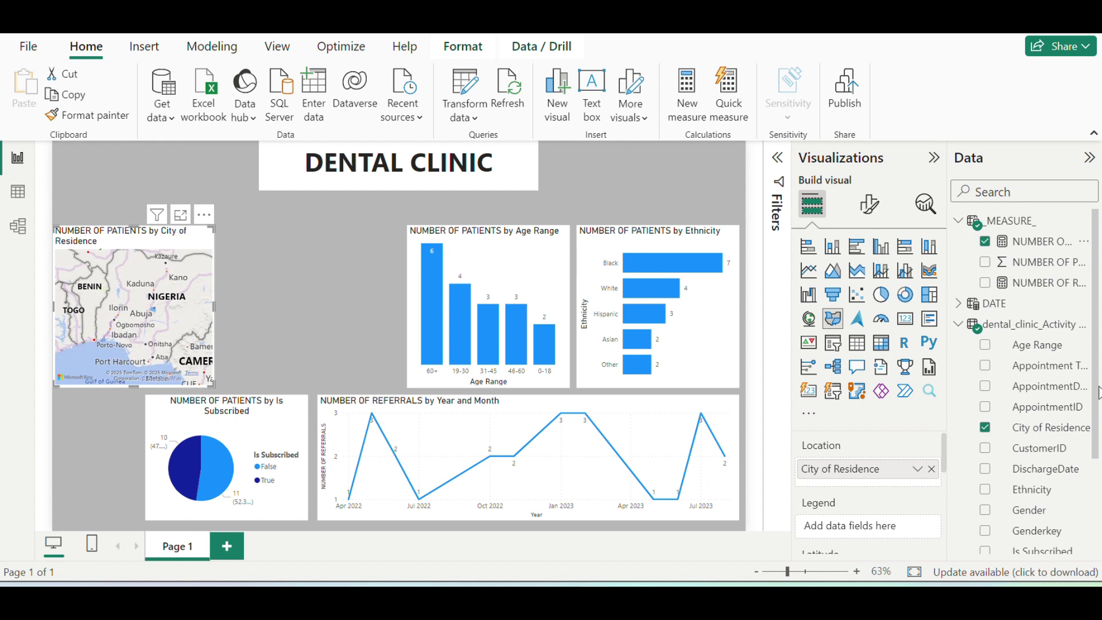
drag(1095, 389, 1099, 307)
mouse_move(944, 452)
mouse_down()
mouse_move(956, 512)
mouse_move(951, 438)
mouse_up()
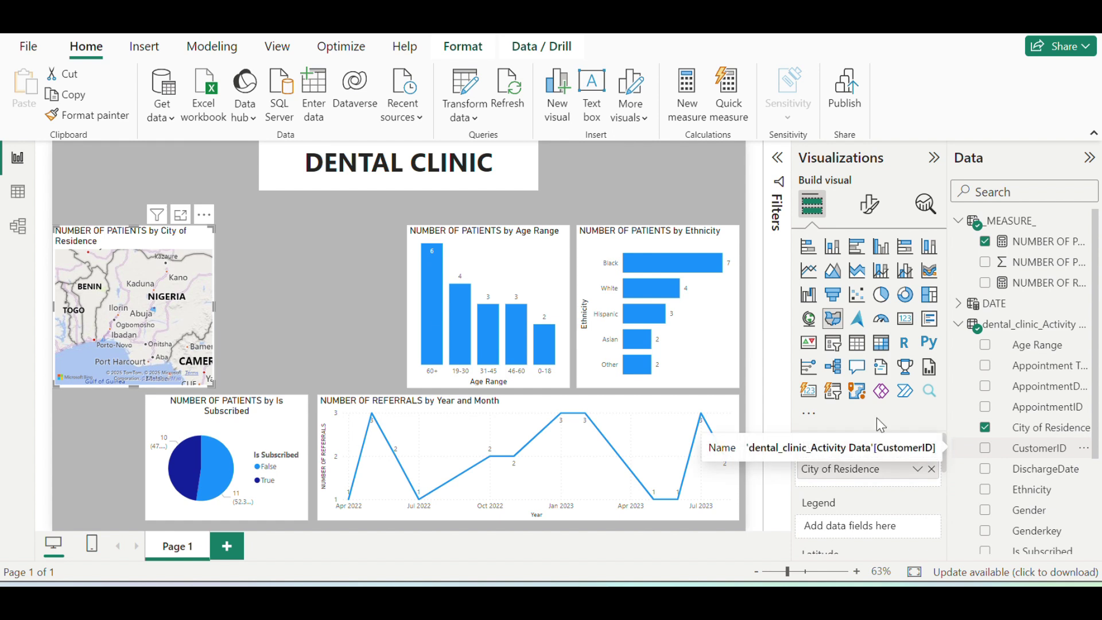
- Move the city map directly beside the age range chart and widen it to align with the pie chart's outer edge
drag(153, 235, 337, 235)
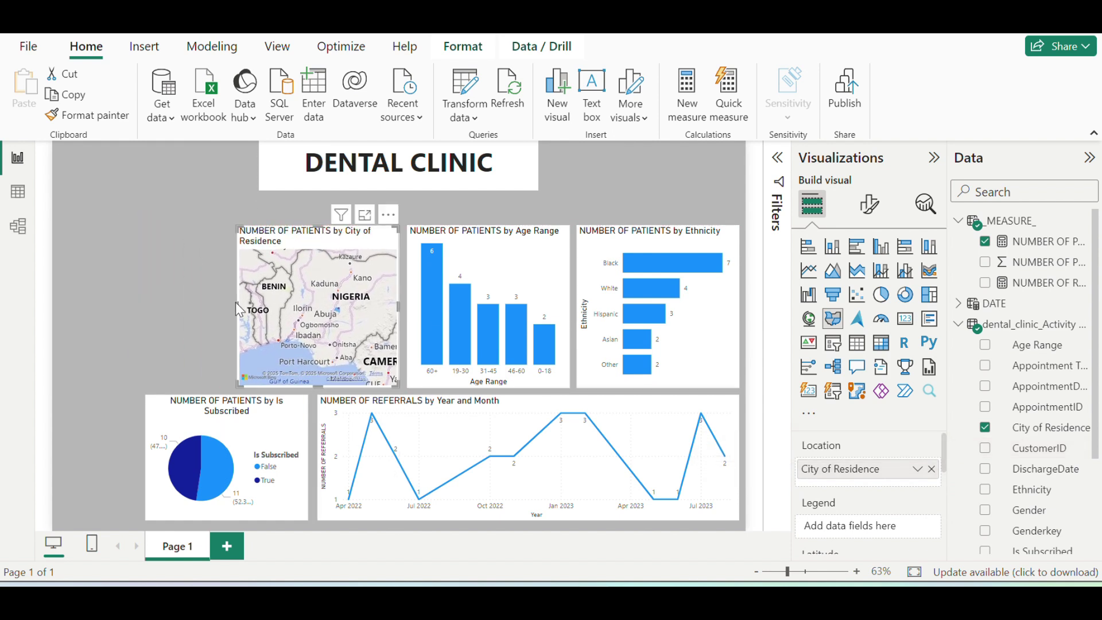
drag(236, 304, 150, 308)
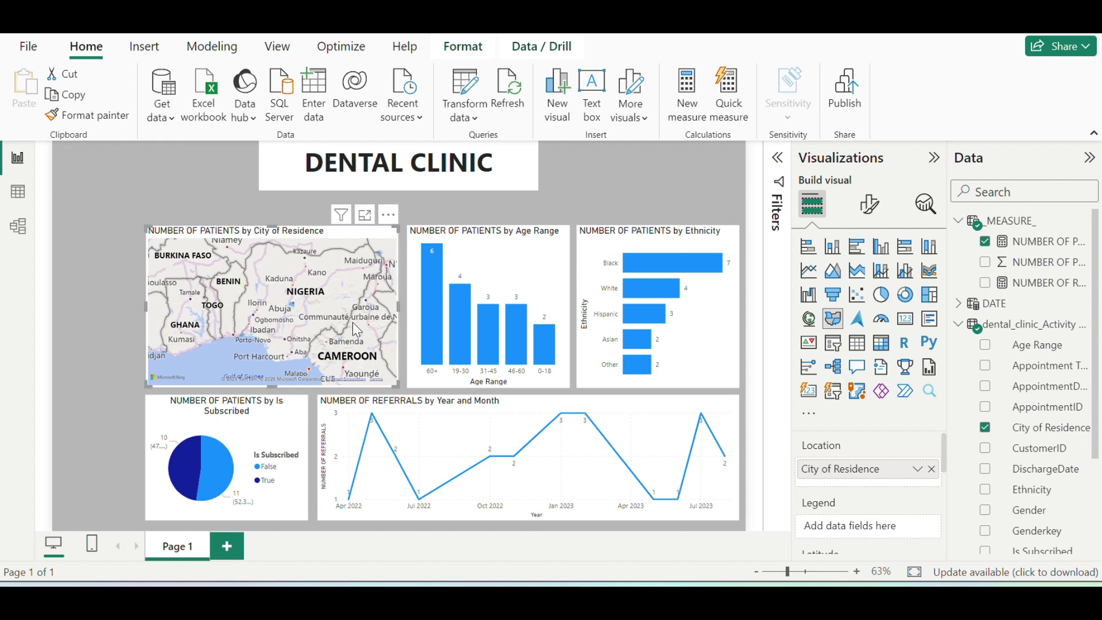
mouse_move(294, 310)
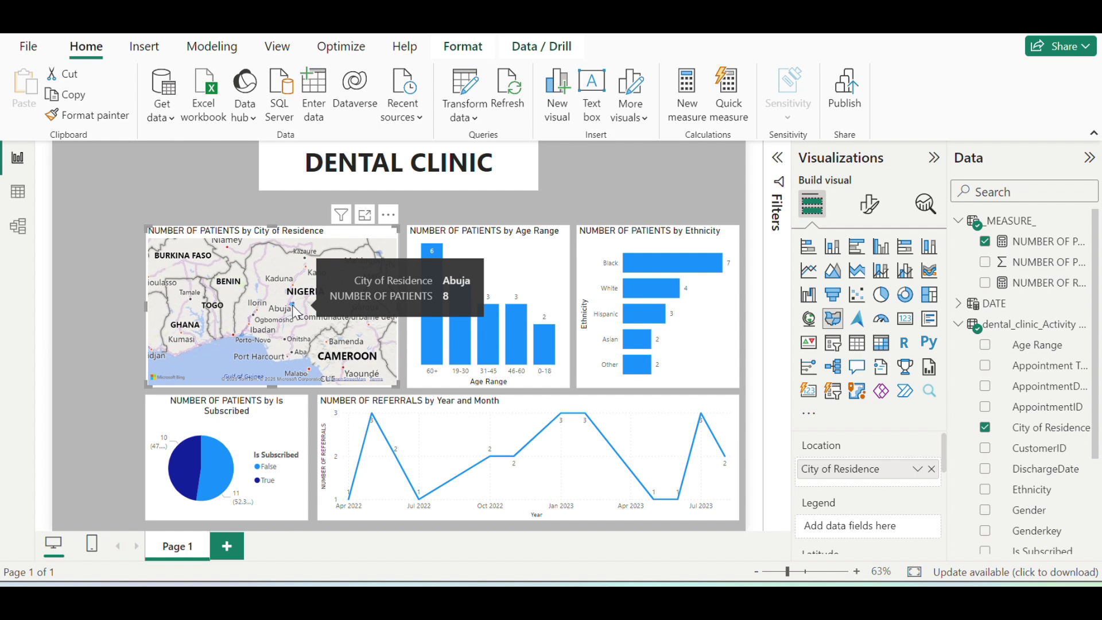
- Check the cross-filtering between visuals by selecting and clearing Abuja on the city map and the 60+ bar
click(294, 310)
click(293, 311)
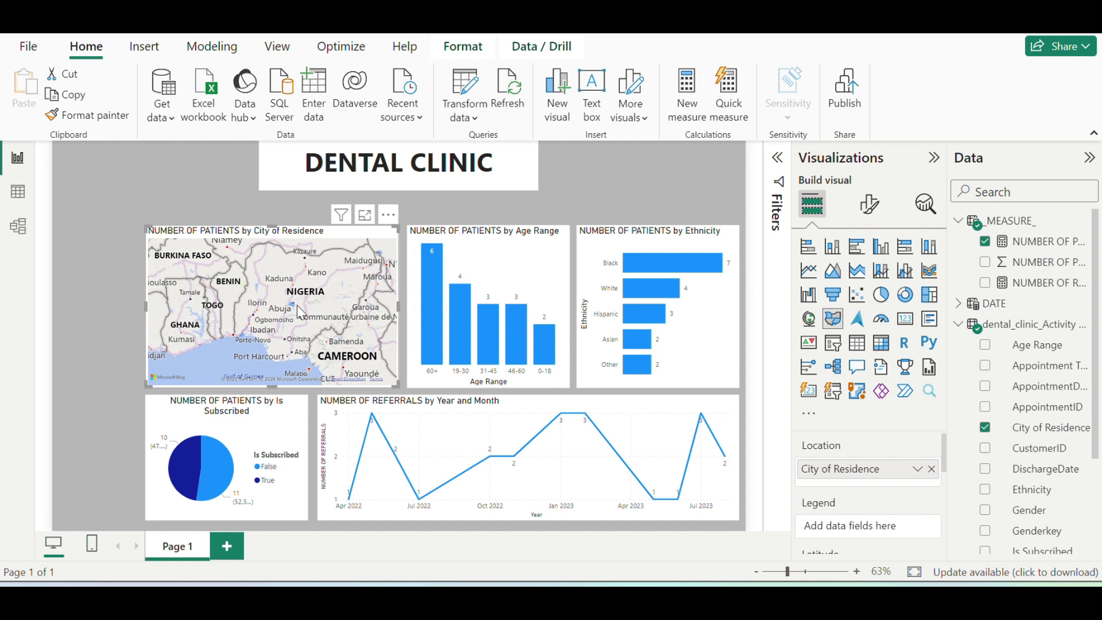
click(433, 309)
click(433, 305)
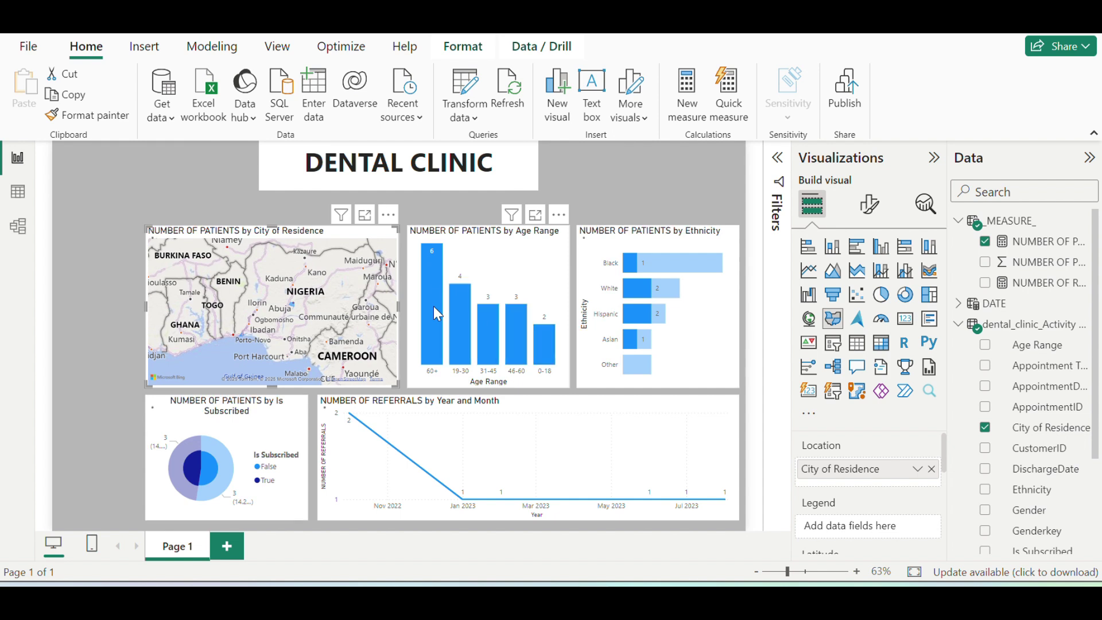
click(692, 276)
click(693, 276)
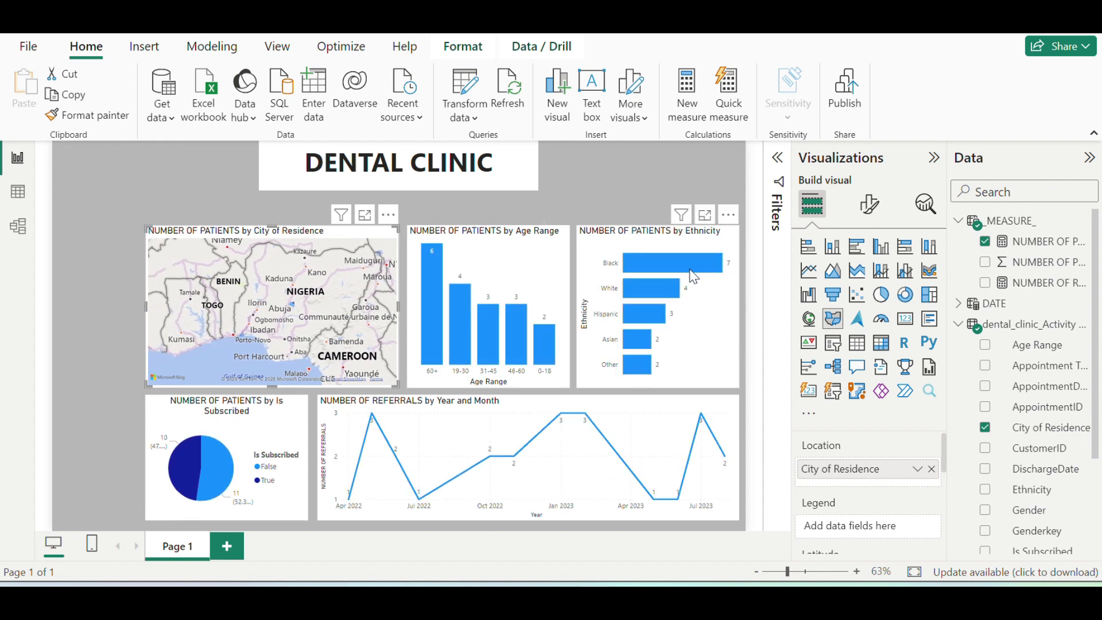
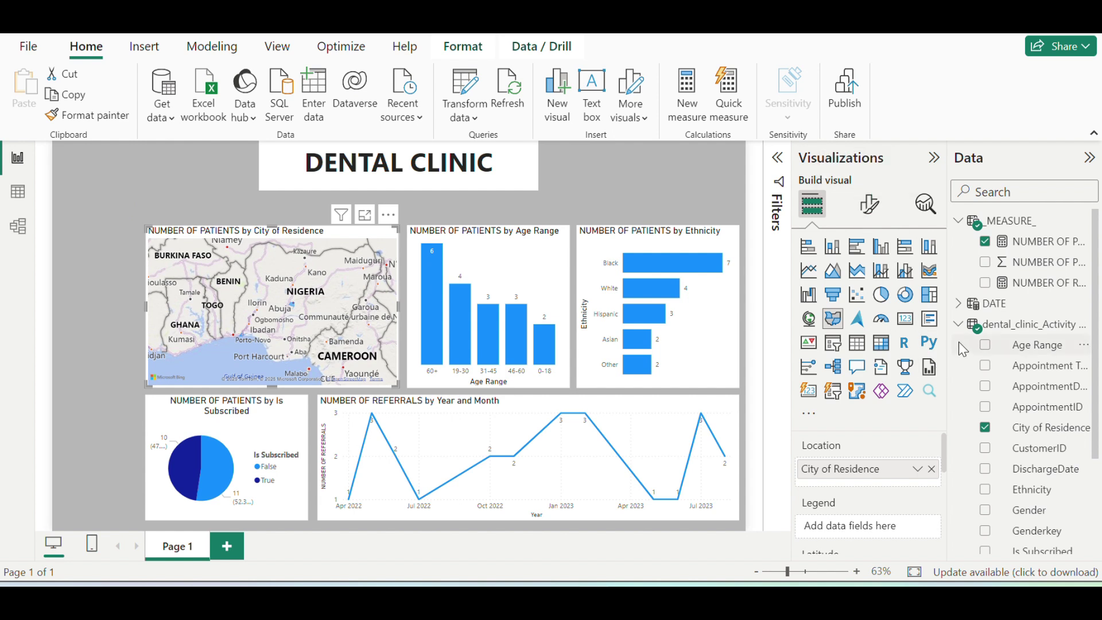
- Keep the city visual as a filled map and add a separate slicer on the Date field of the DATE table
click(832, 344)
click(832, 318)
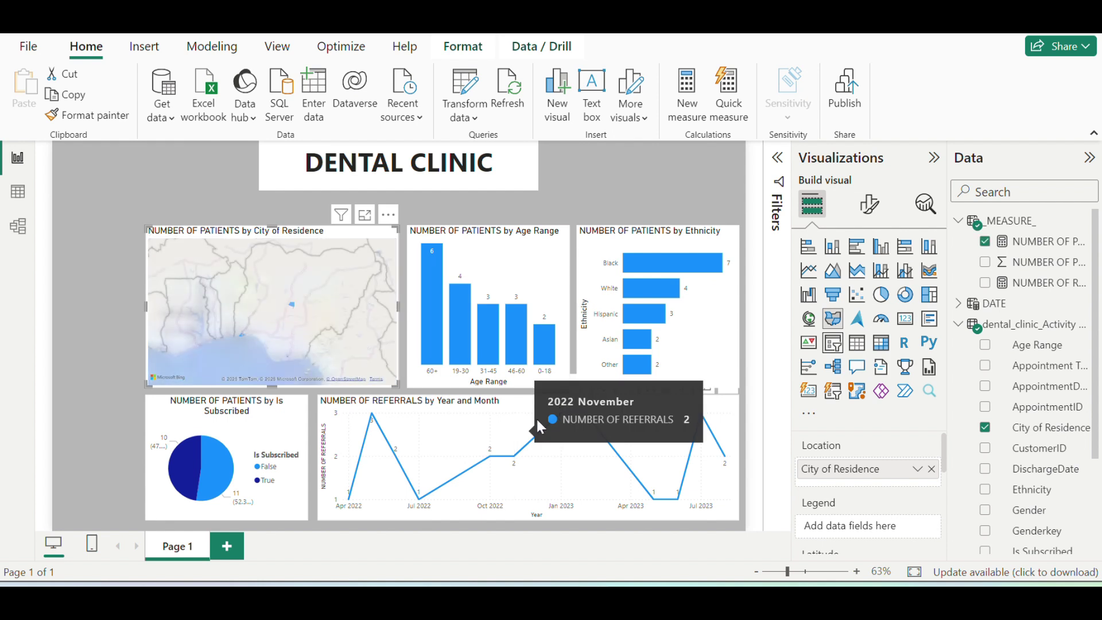
click(180, 191)
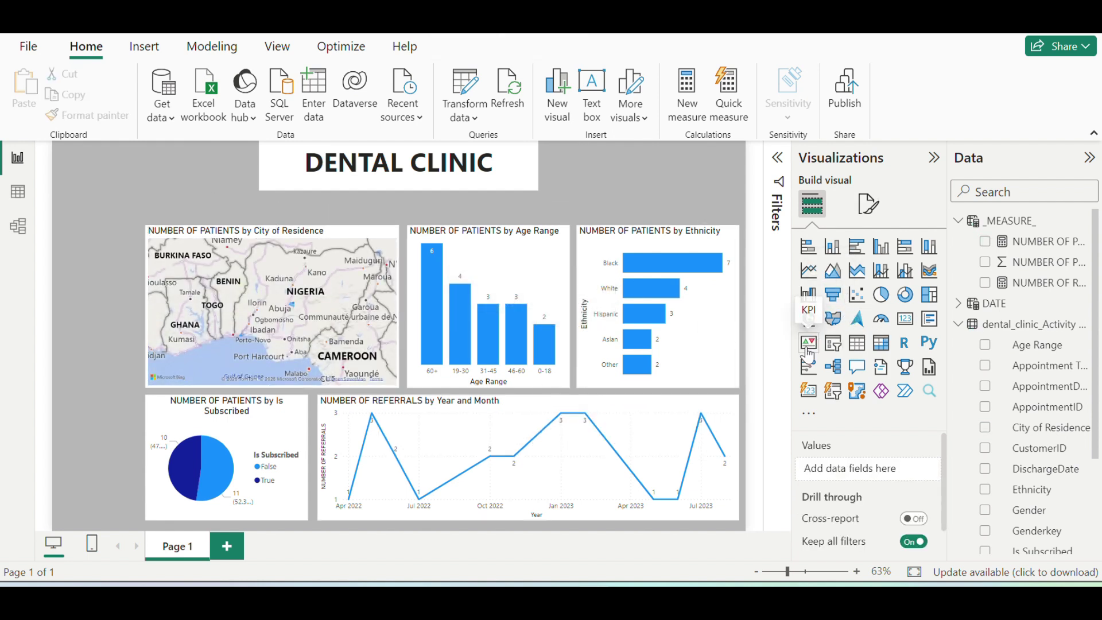
click(832, 343)
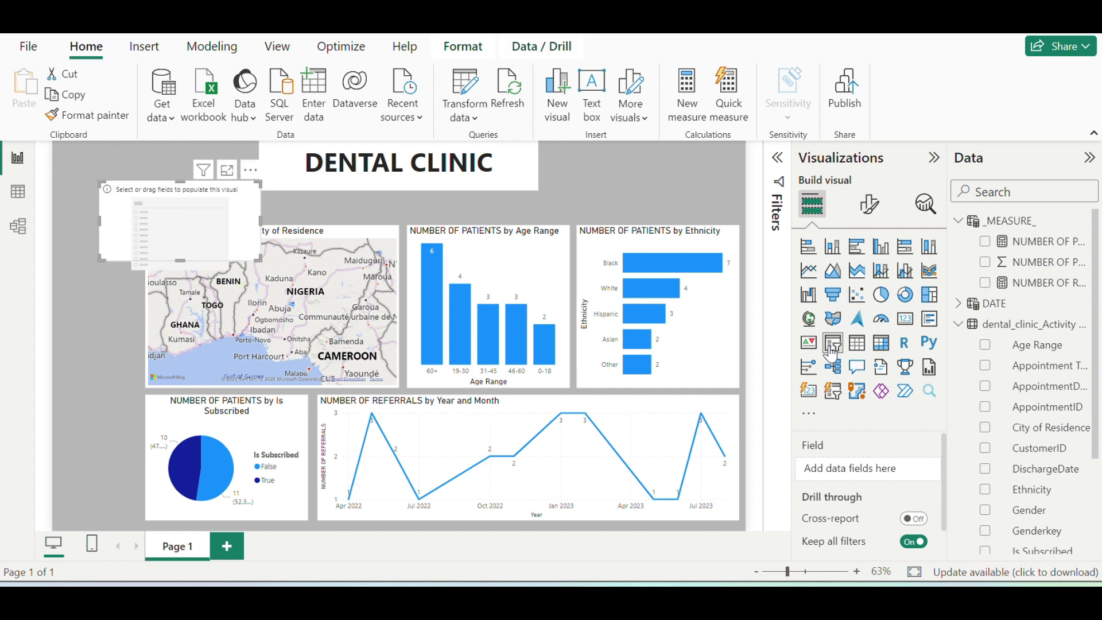
click(958, 325)
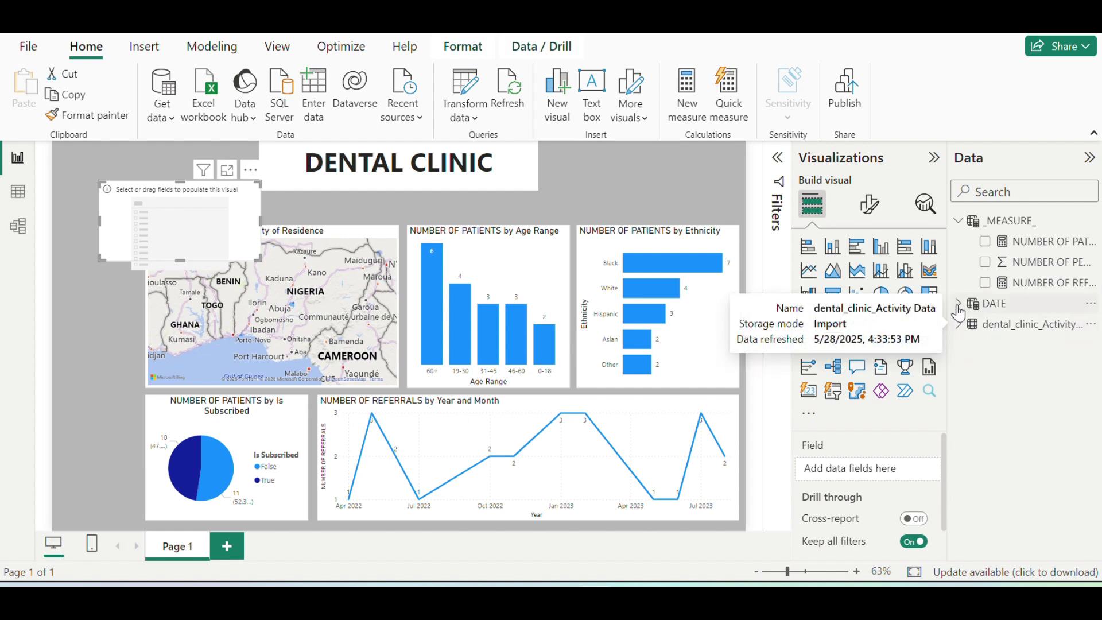
click(958, 304)
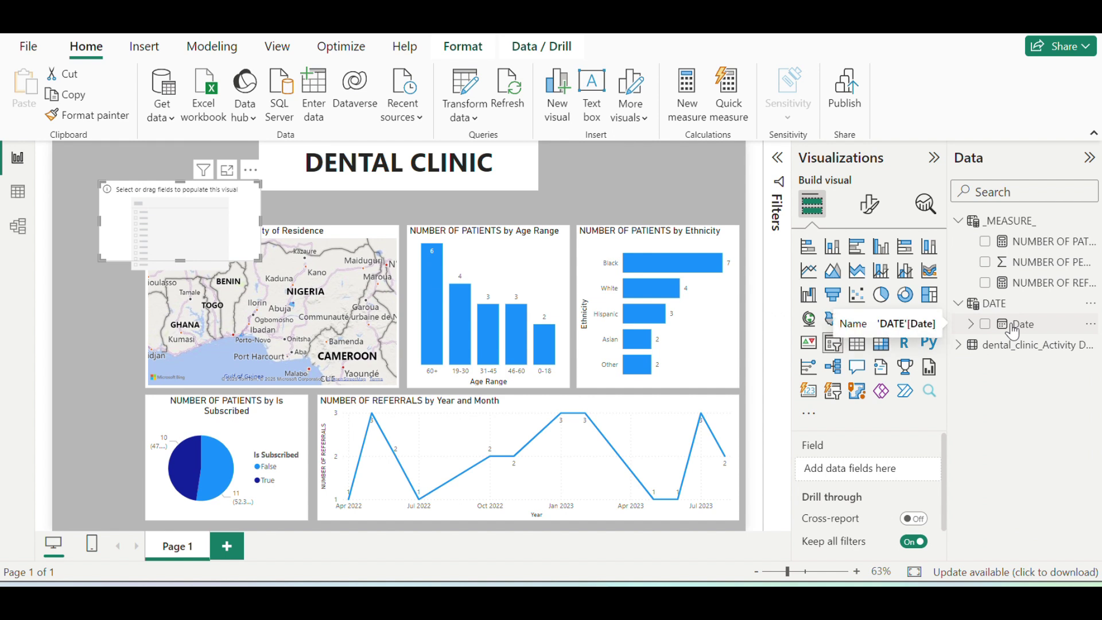
click(1012, 329)
click(985, 325)
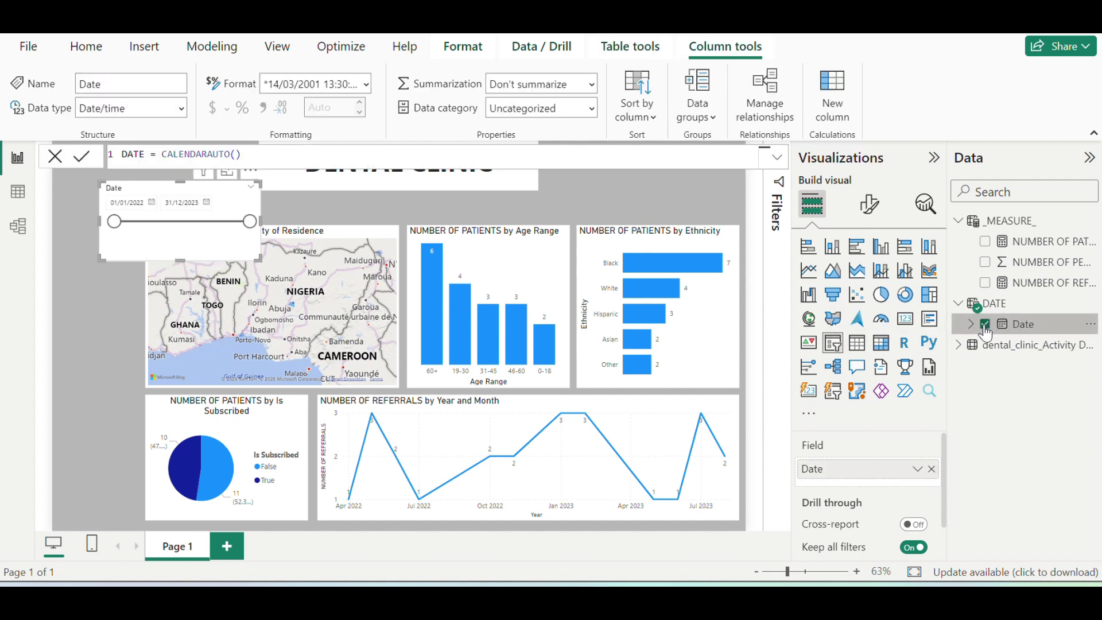
- Try the Tile style on the date slicer and set its style to Dropdown
click(866, 215)
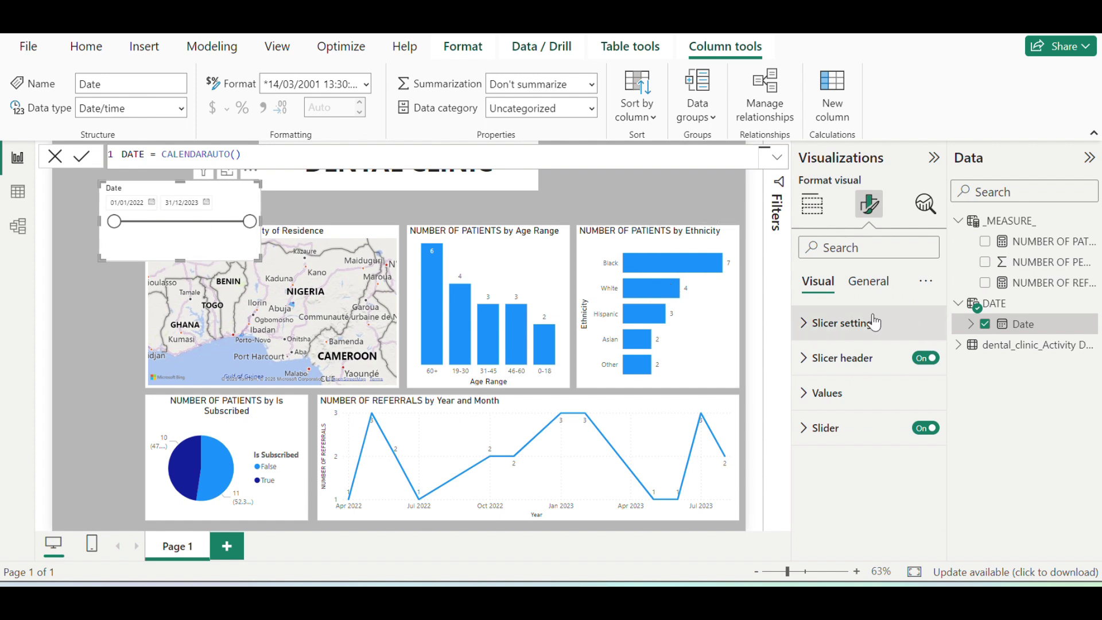
click(845, 337)
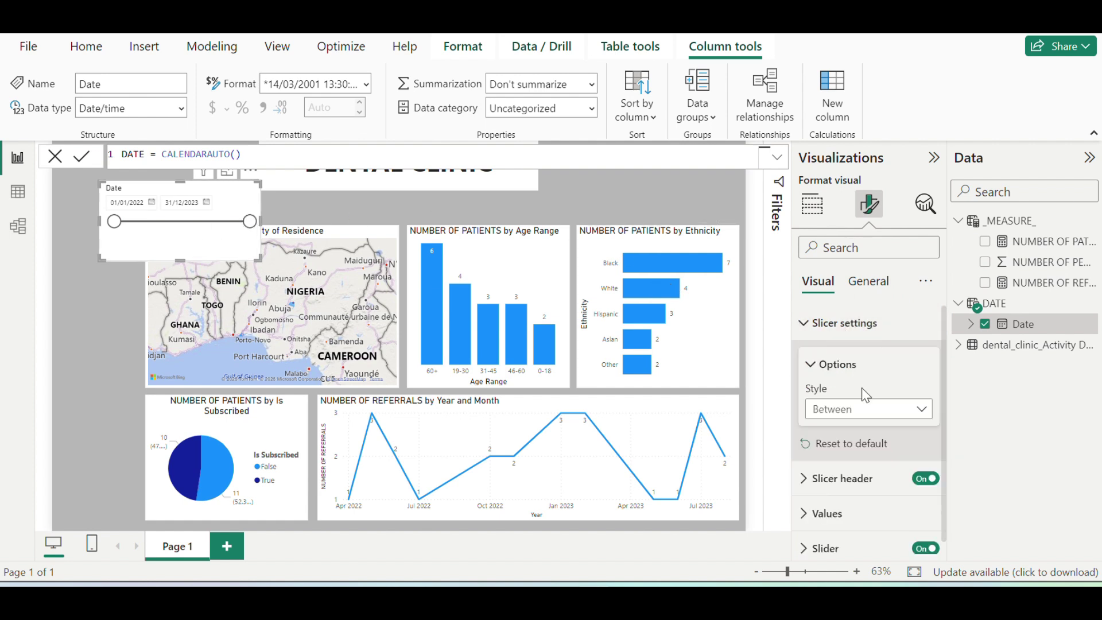
click(921, 411)
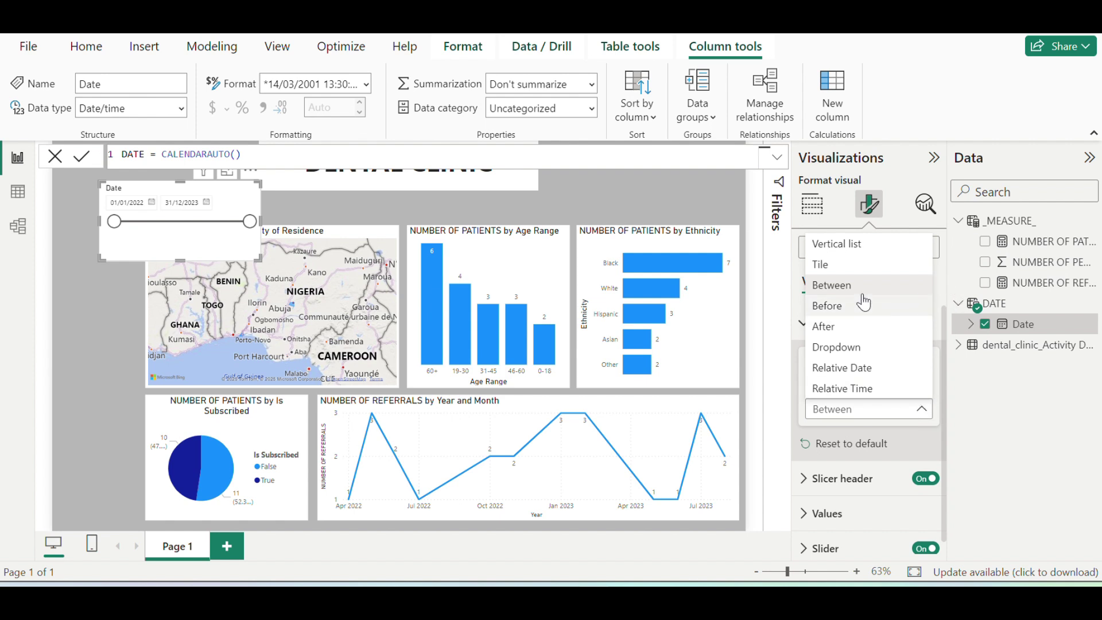
click(820, 265)
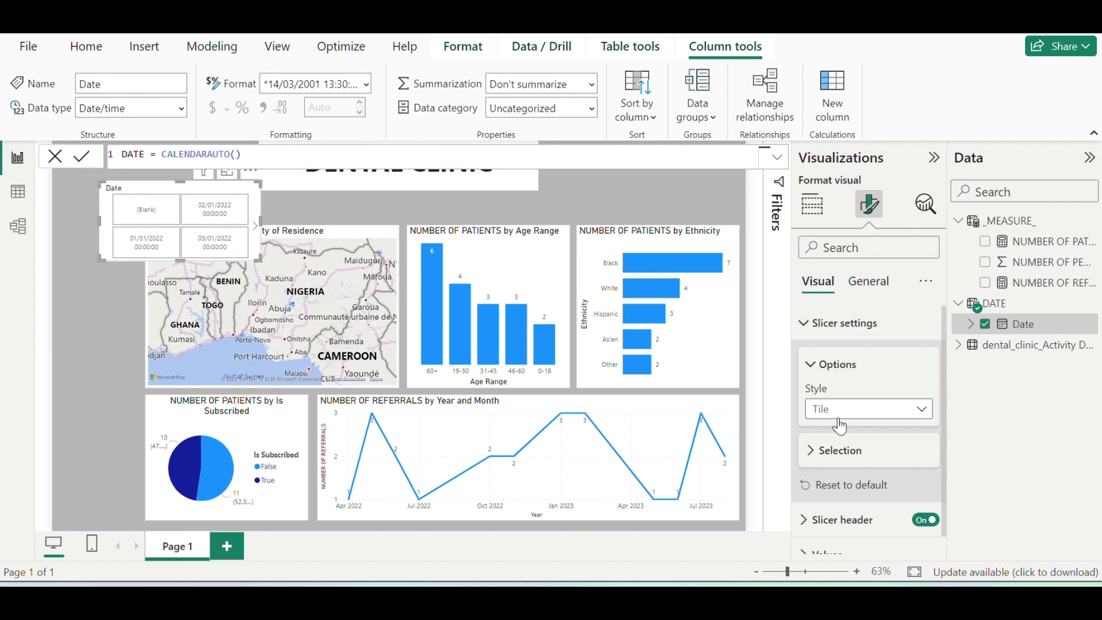
click(877, 409)
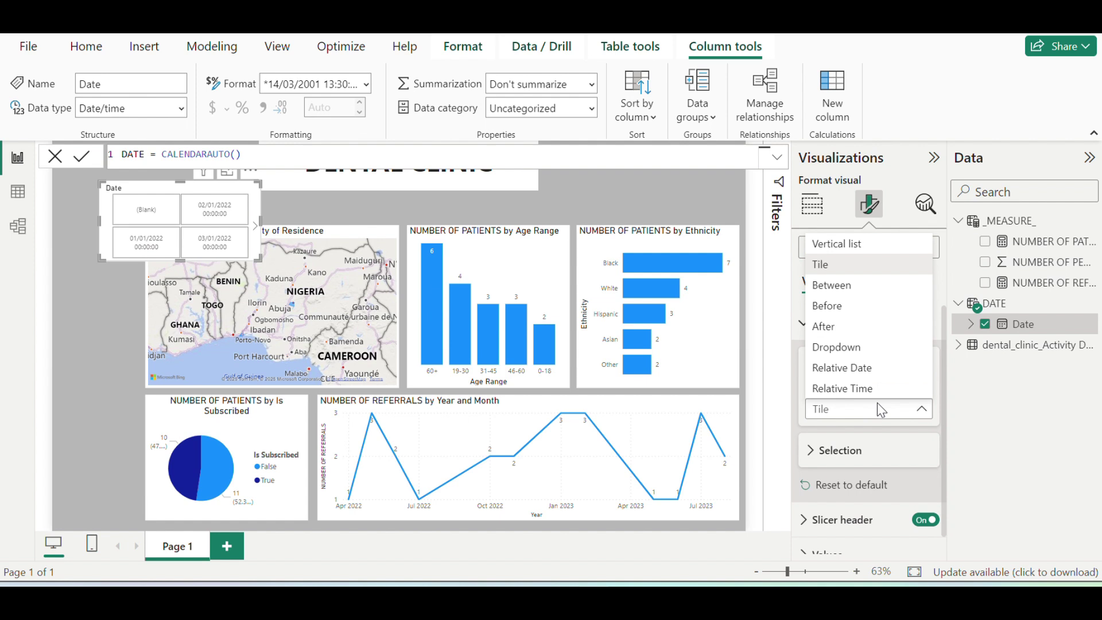
click(873, 348)
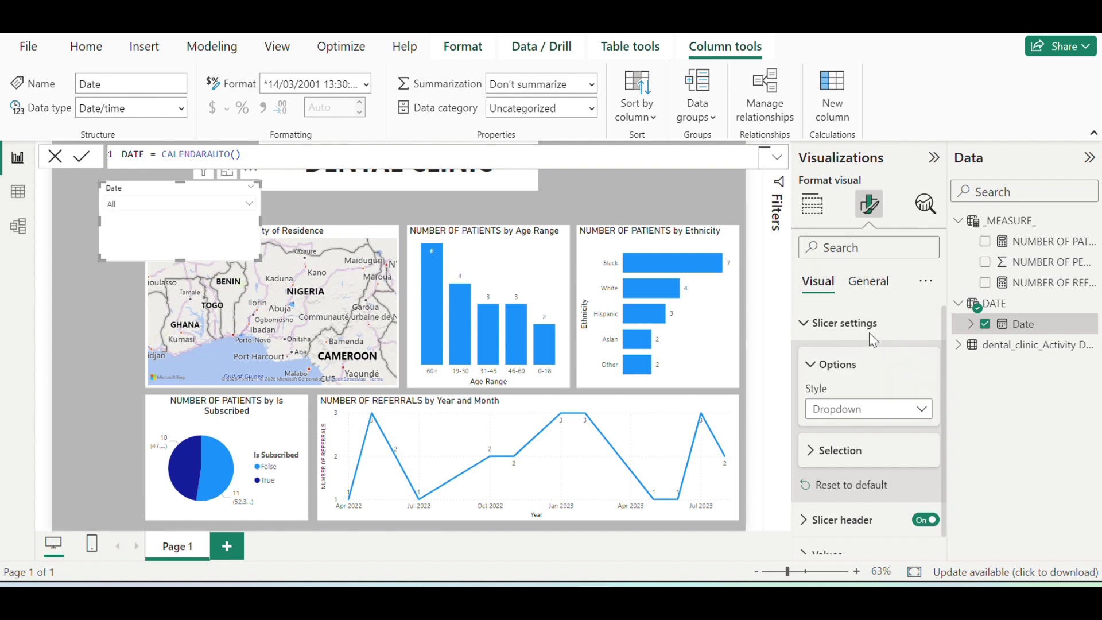
- Switch the slicer's Date field to Date Hierarchy and remove the Quarter and Day levels, keeping Year and Month
click(812, 204)
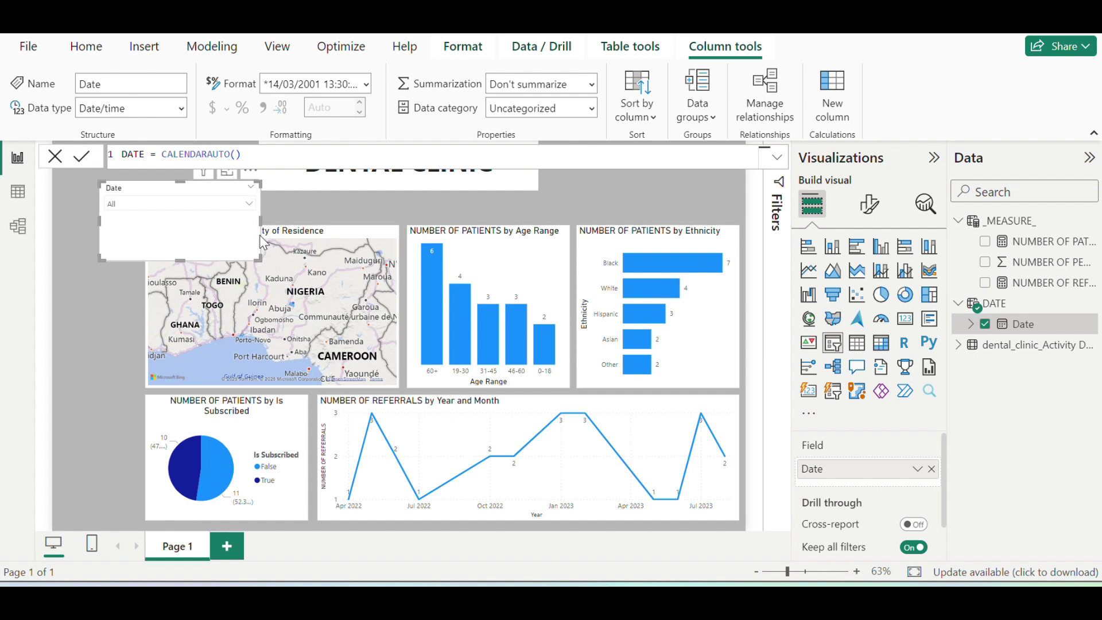
click(248, 204)
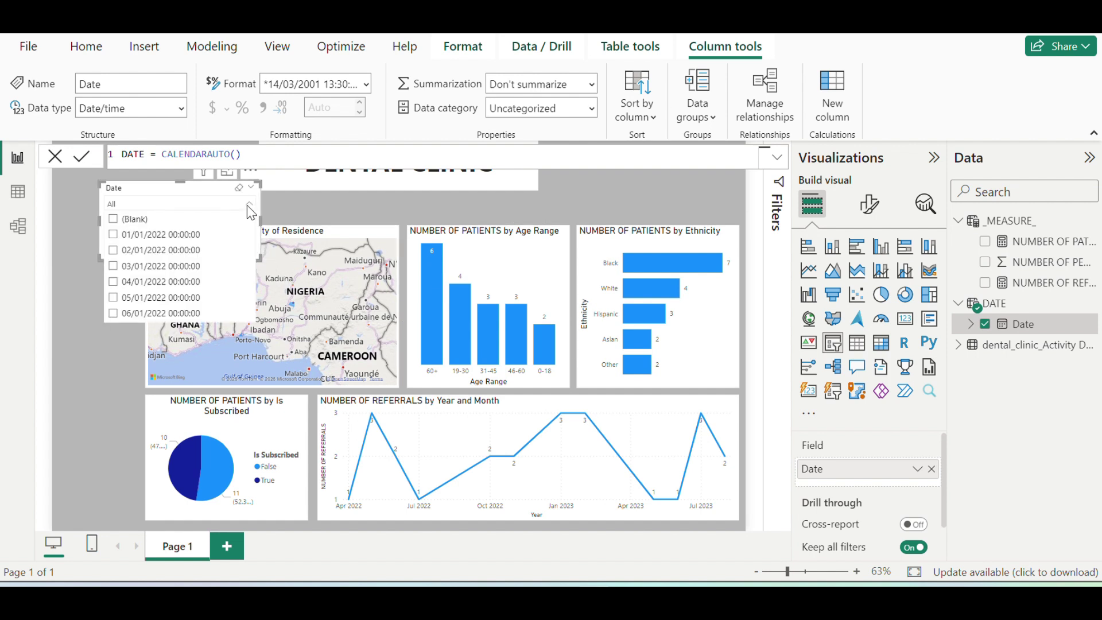
right_click(832, 470)
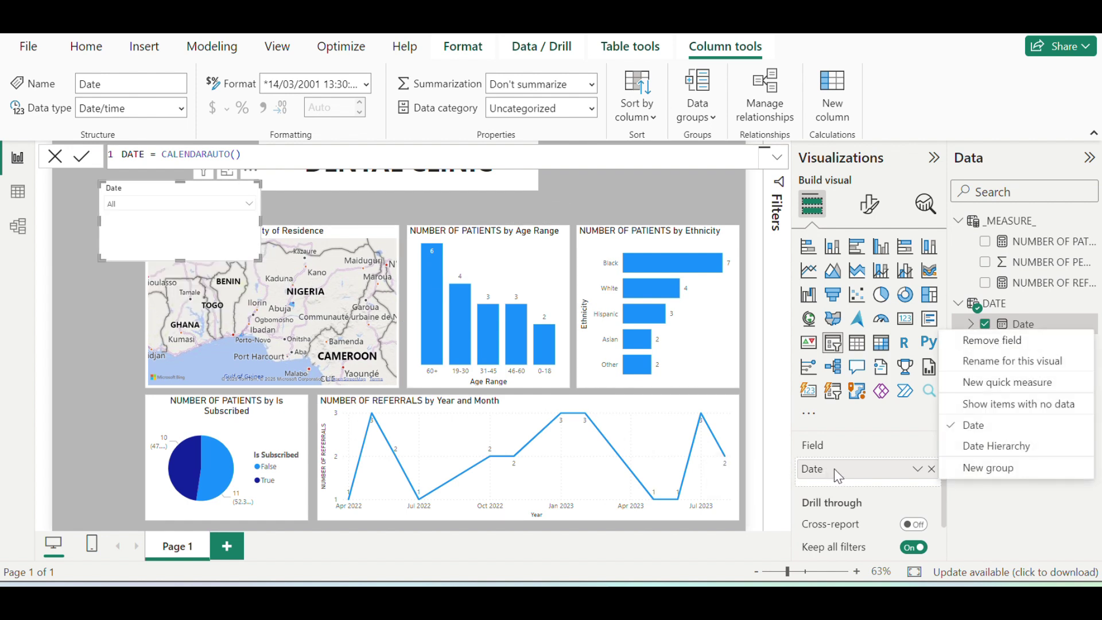
click(1042, 446)
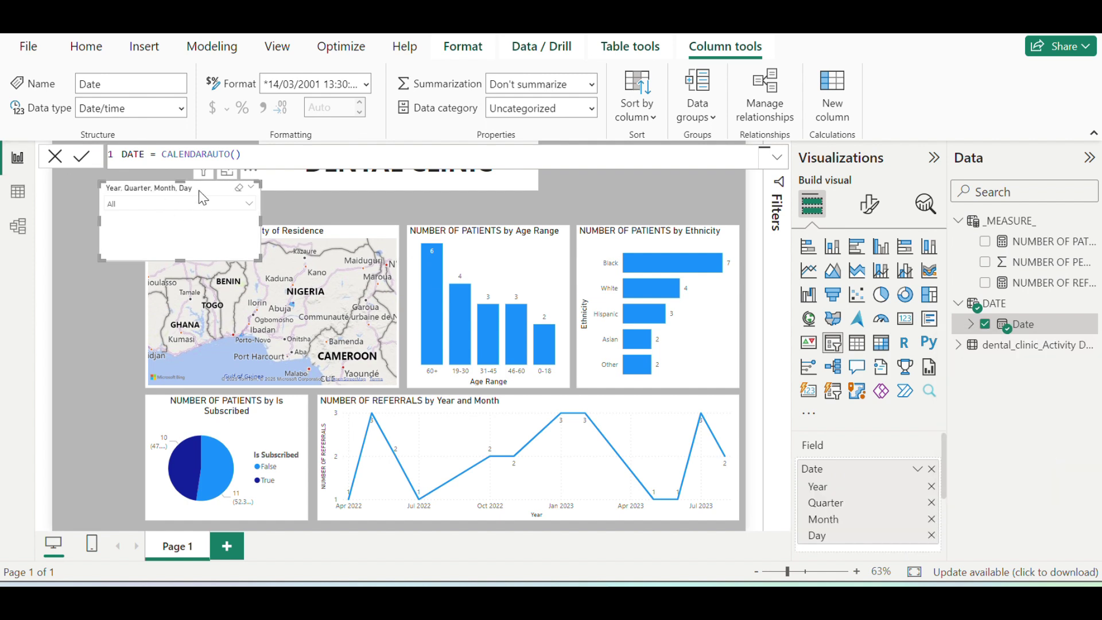
click(249, 204)
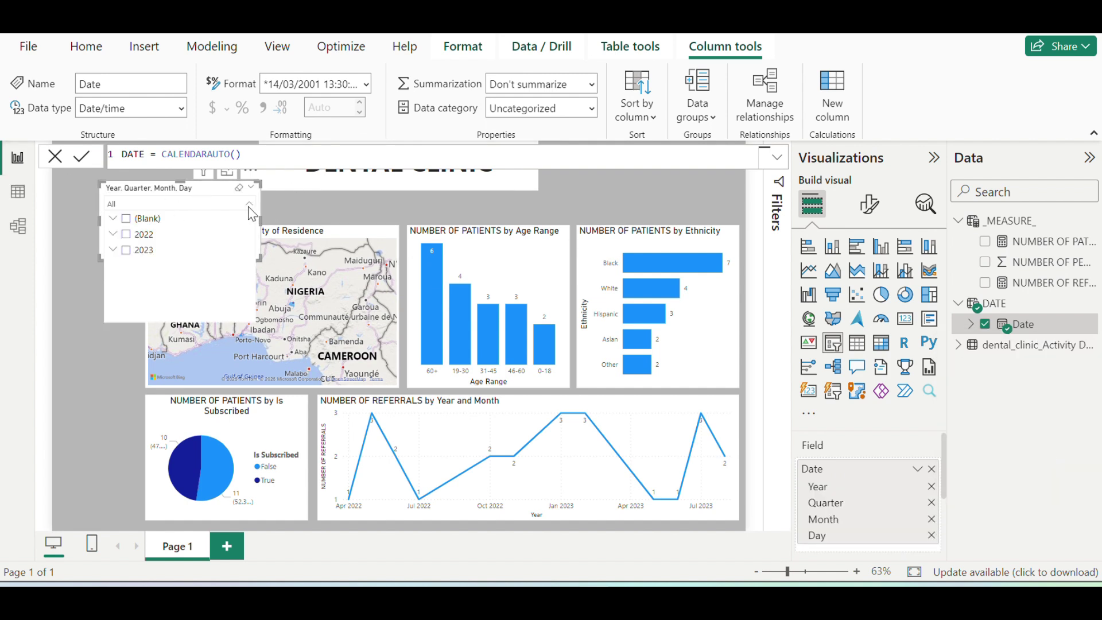
click(112, 235)
click(112, 234)
click(112, 234)
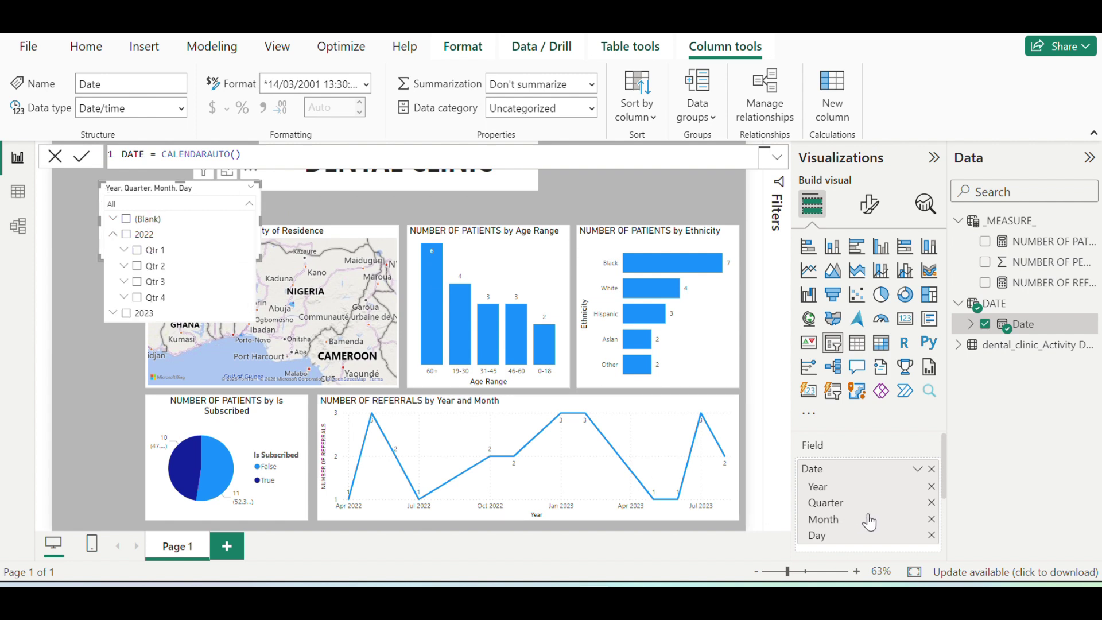
click(930, 502)
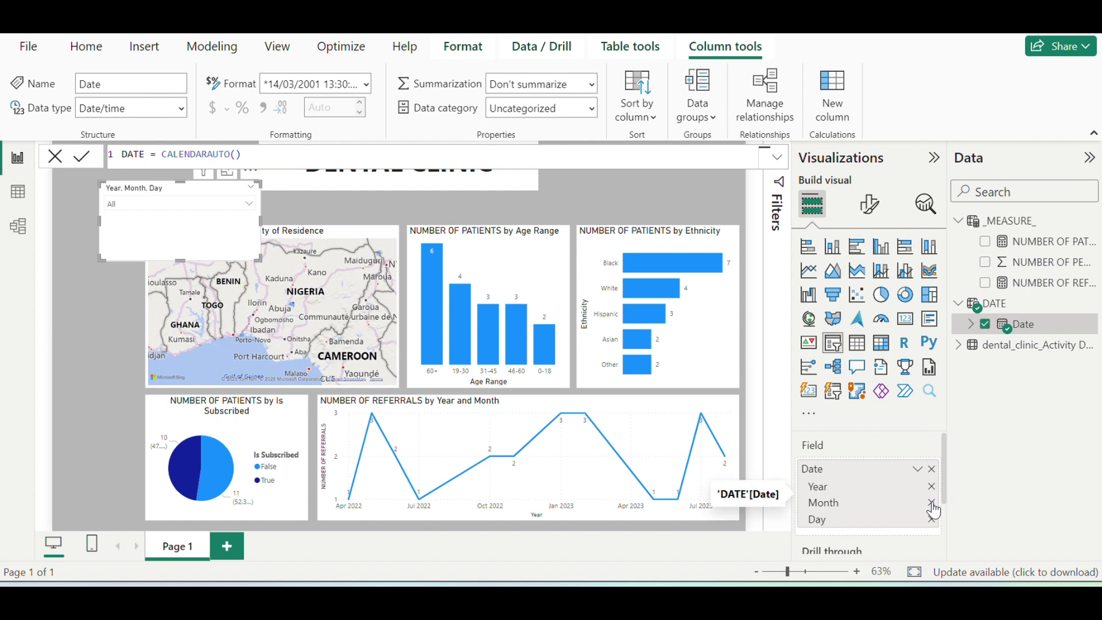
click(931, 520)
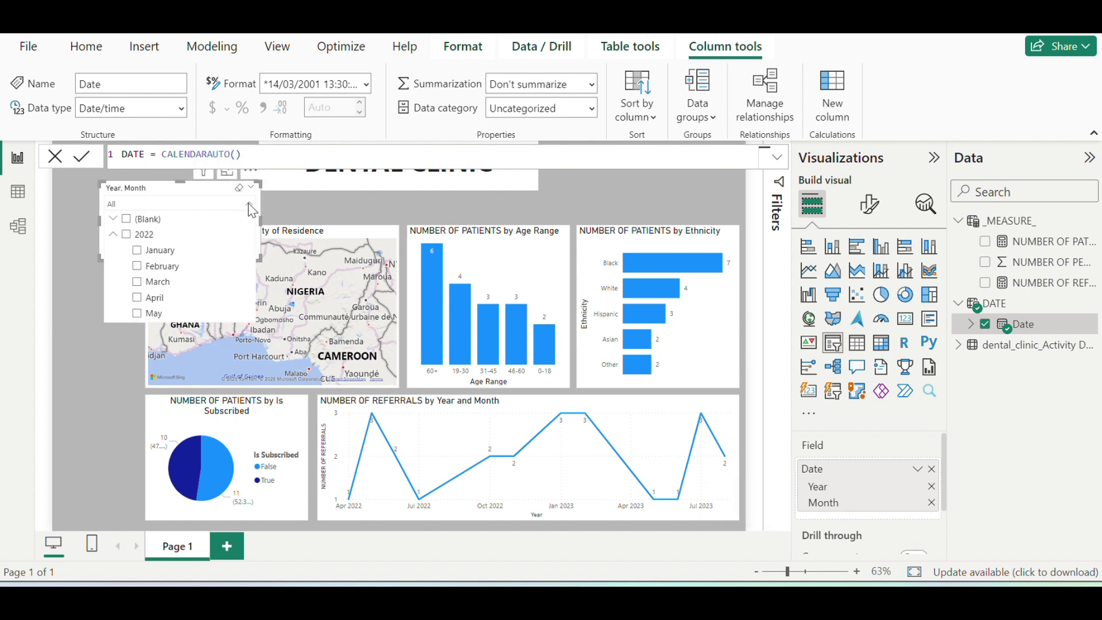
- Test the slicer by filtering the report to March, April, May and January 2022, and clear the selection
click(126, 236)
click(140, 283)
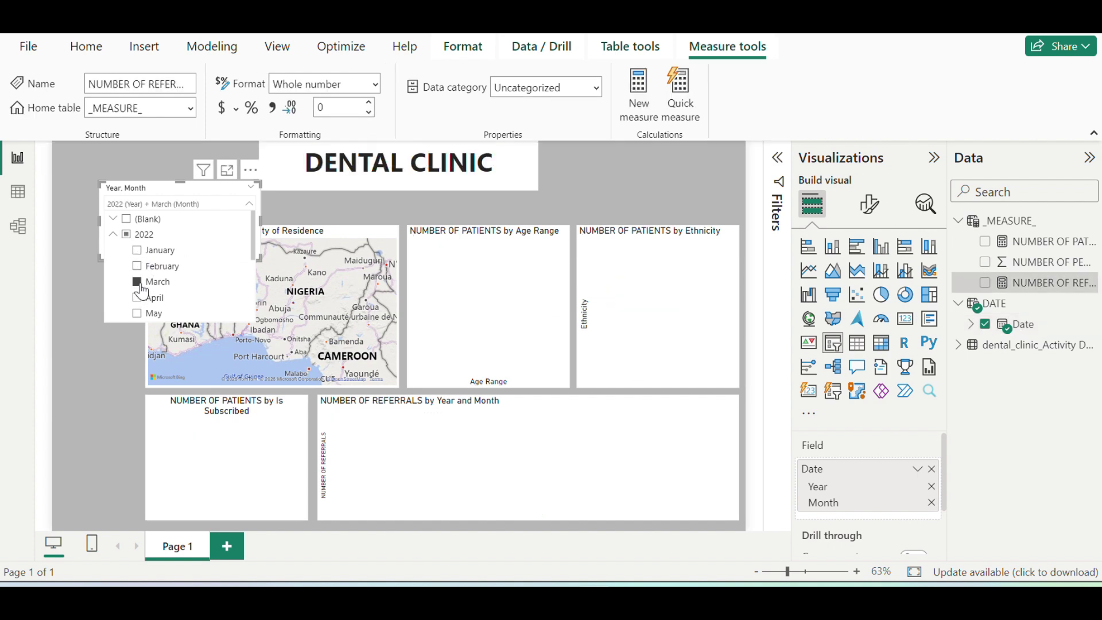
click(139, 302)
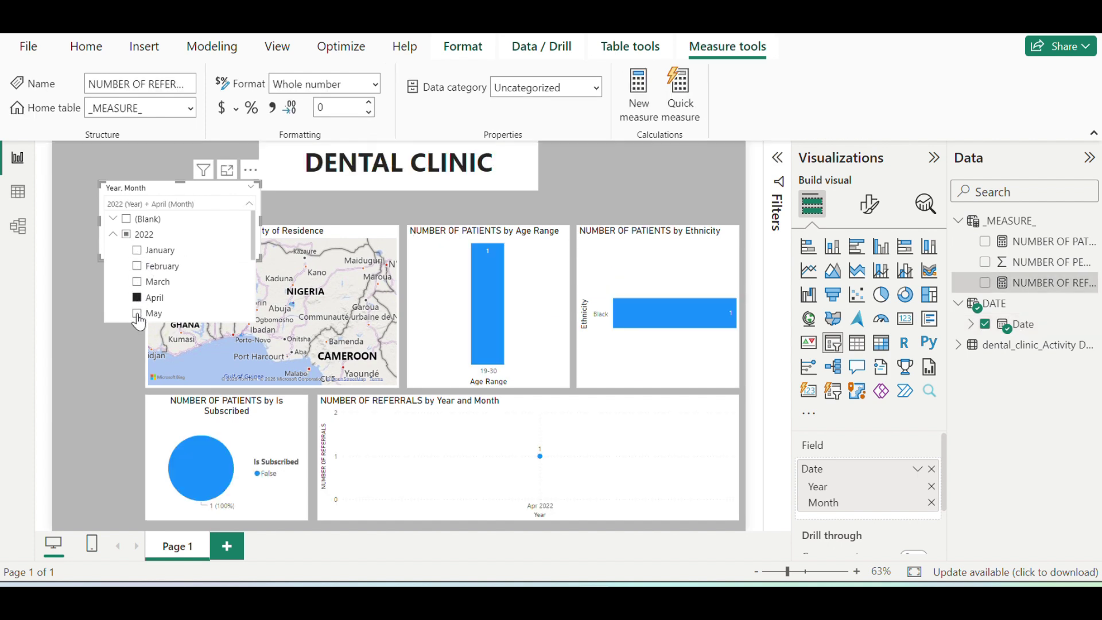
click(138, 314)
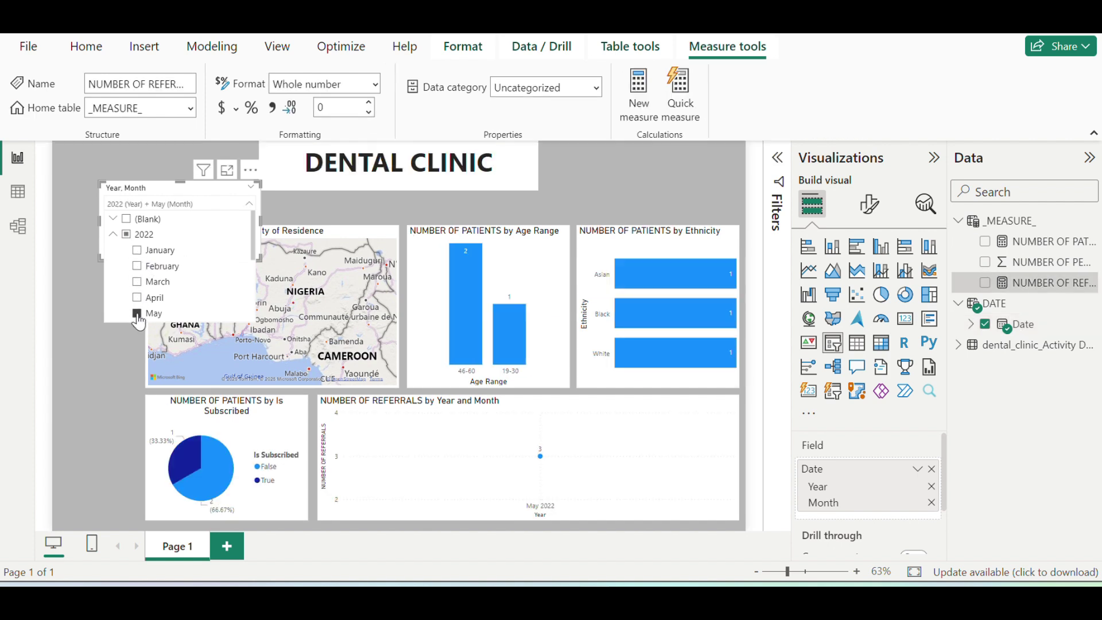
click(138, 253)
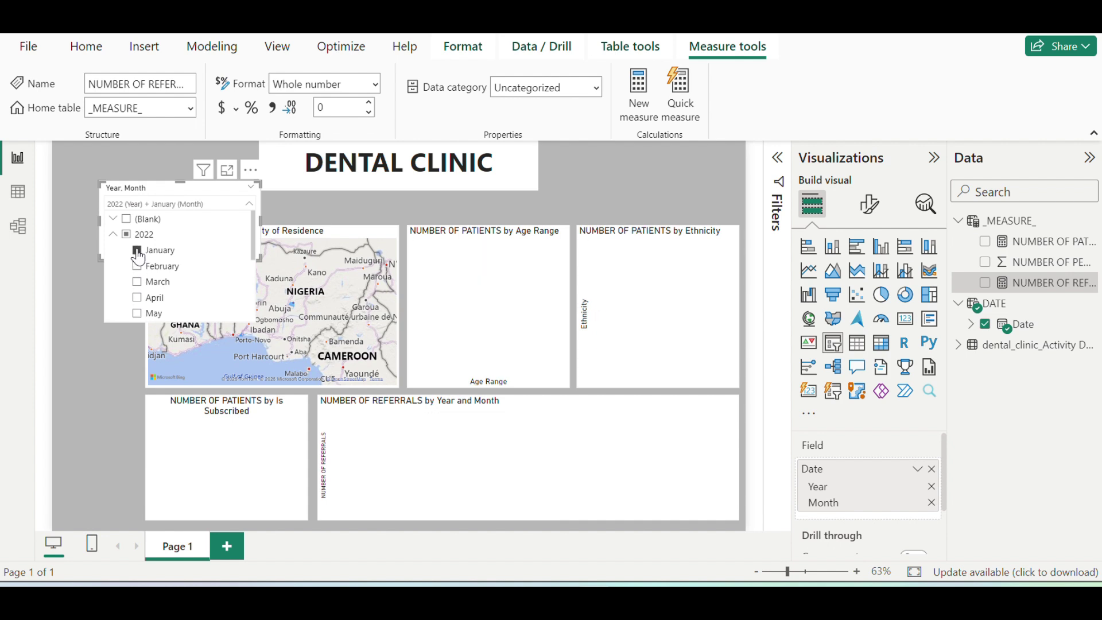
click(137, 254)
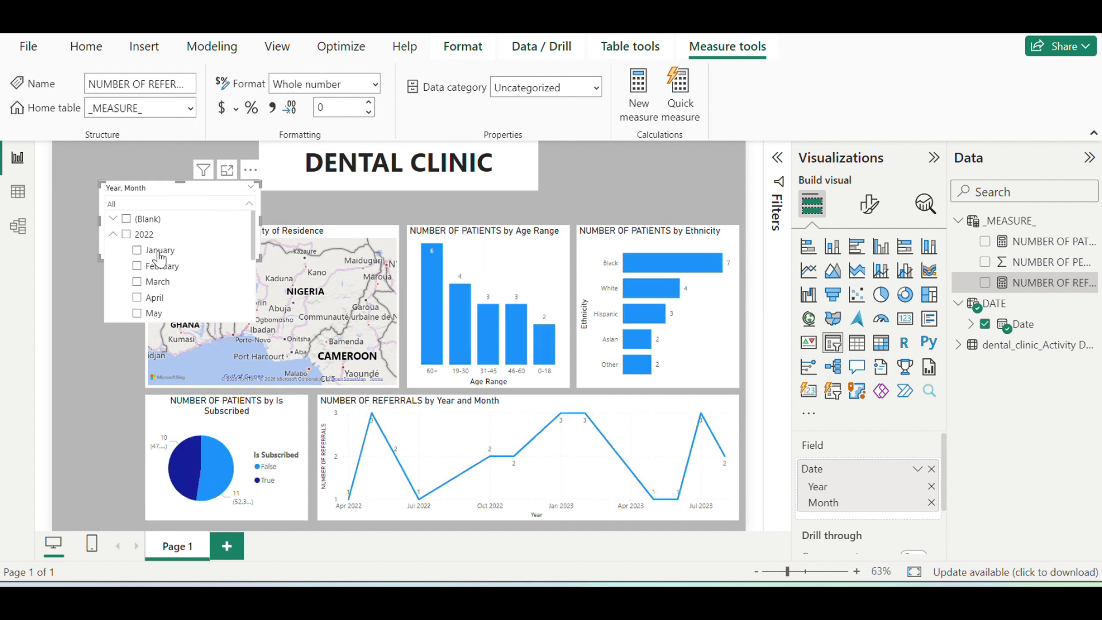
click(114, 236)
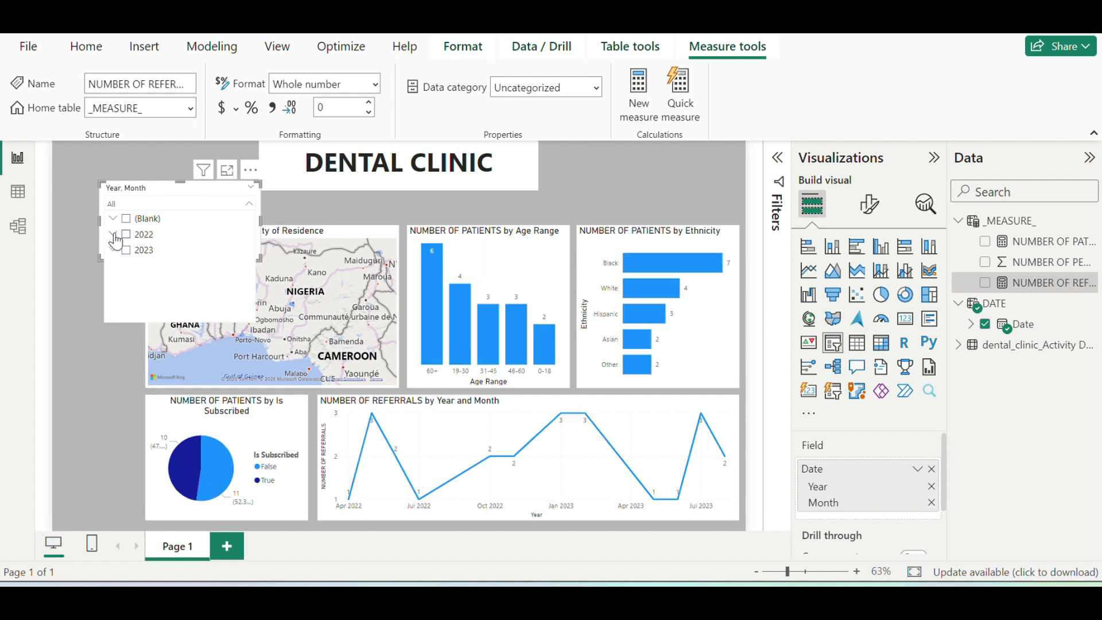
click(247, 204)
- Shrink the Year, Month slicer to a compact height above the city map and shift it slightly lower
drag(206, 260, 188, 216)
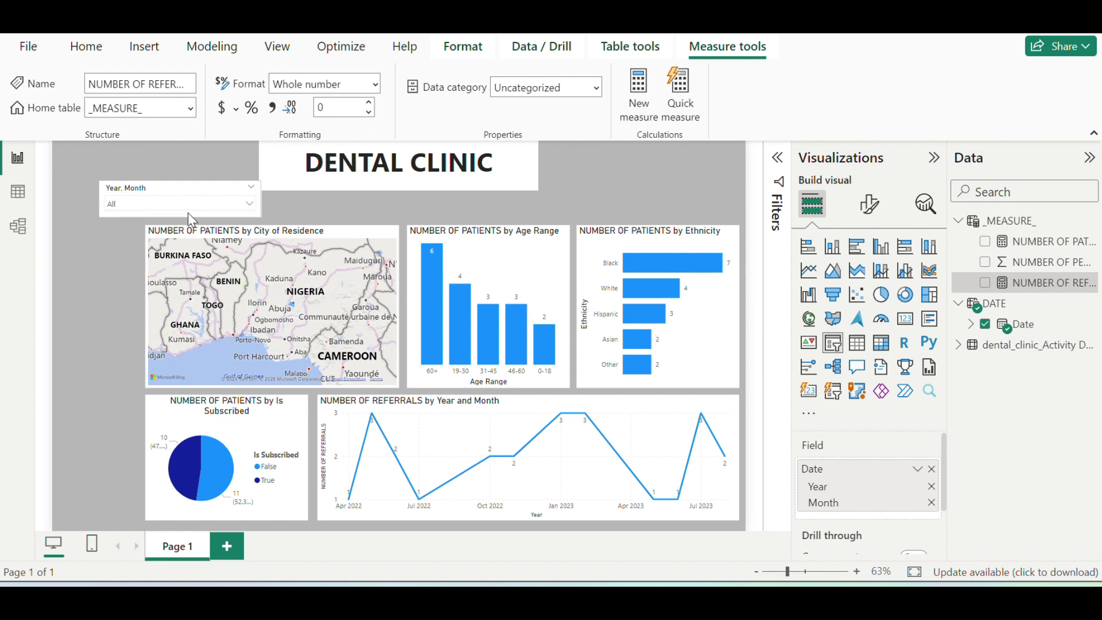
click(187, 214)
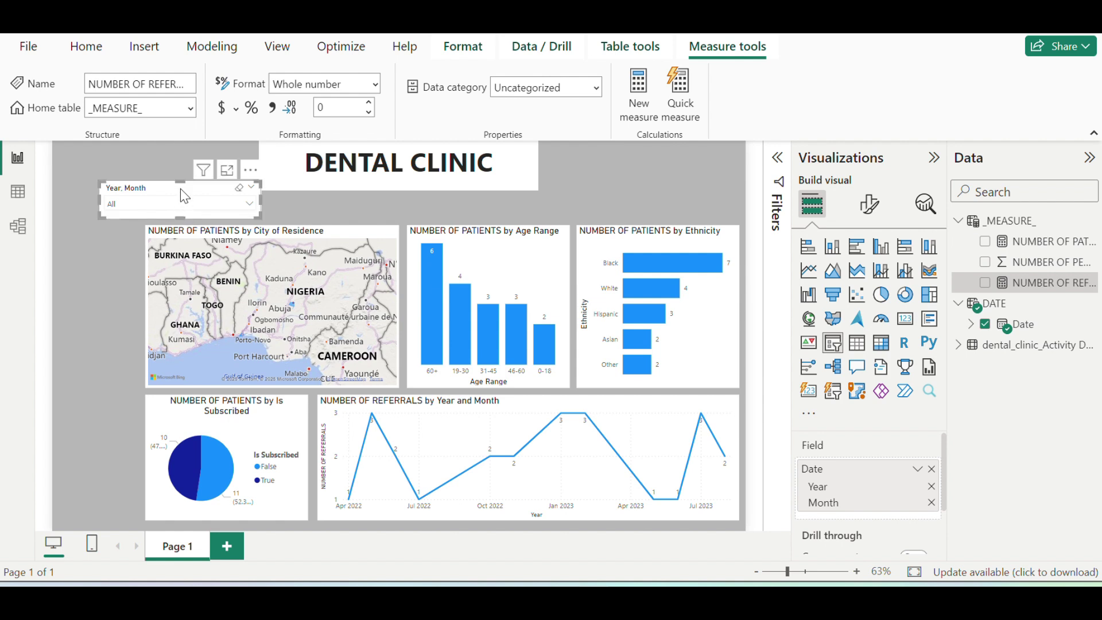
drag(181, 188, 182, 196)
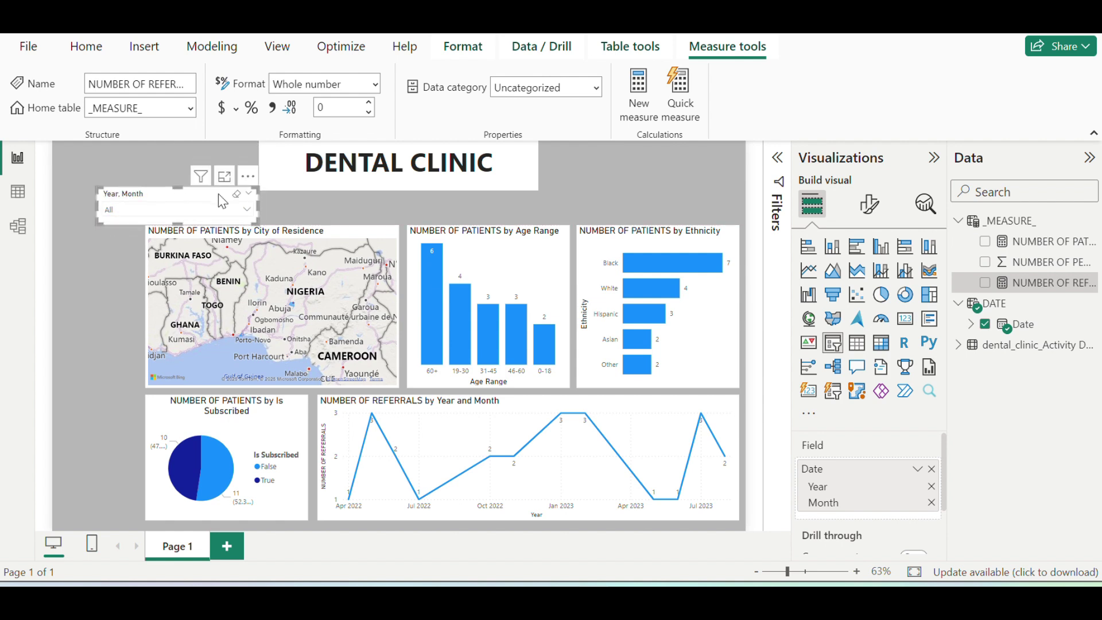
- Reduce the height of the DENTAL CLINIC title text box slightly and reselect the Year, Month slicer
click(397, 193)
drag(396, 185, 393, 180)
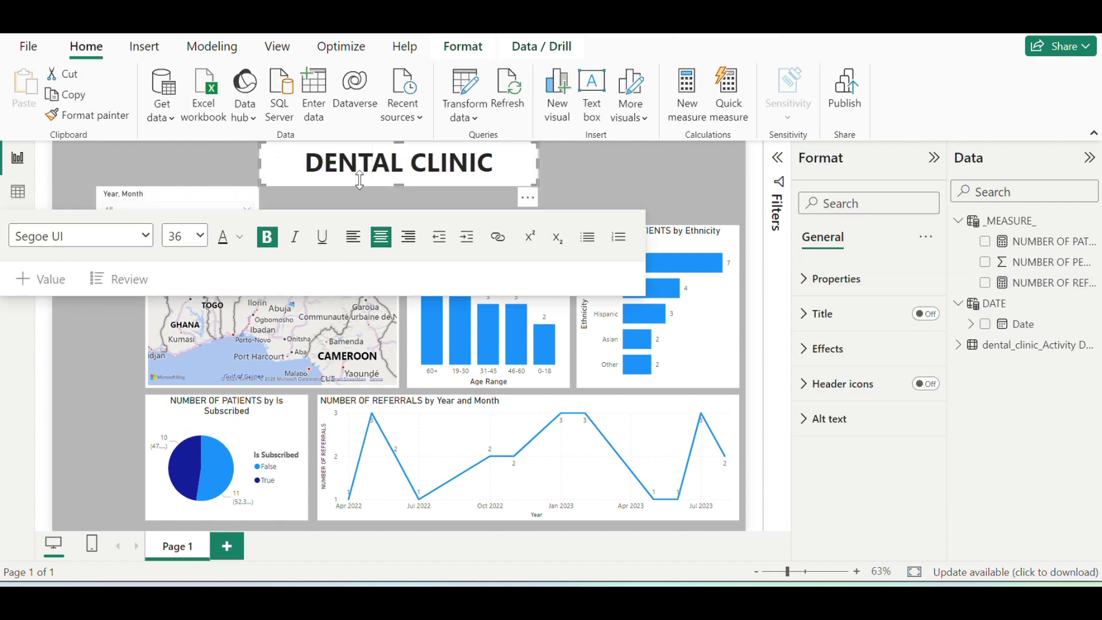
click(213, 188)
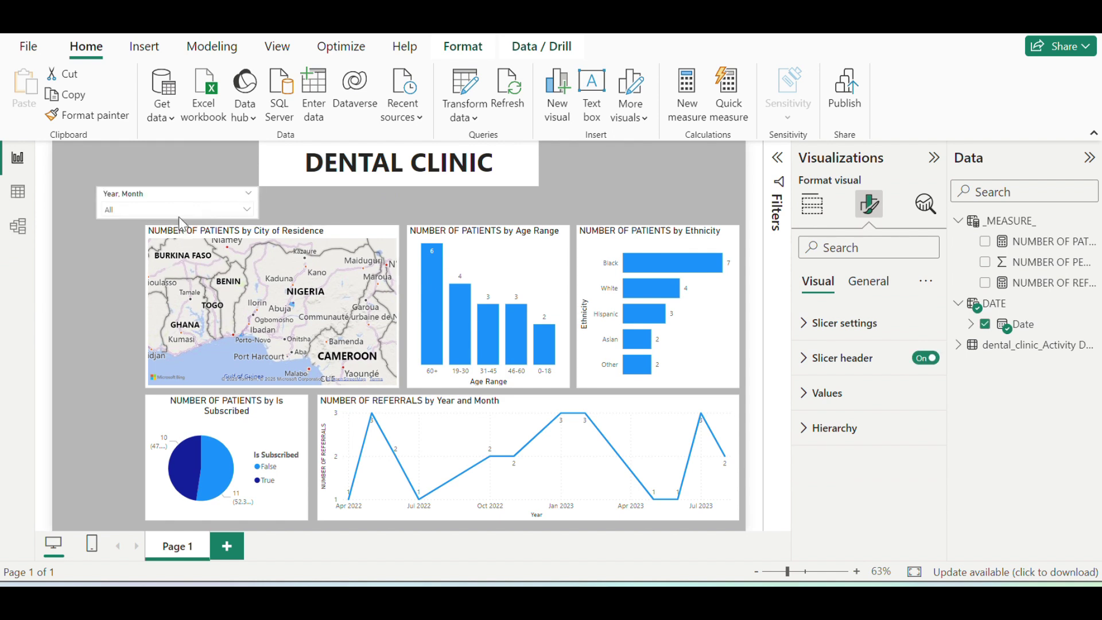
- Move the Year, Month slicer beneath the title at horizontal position 321 and set its vertical position to 90
drag(180, 198, 309, 203)
click(867, 282)
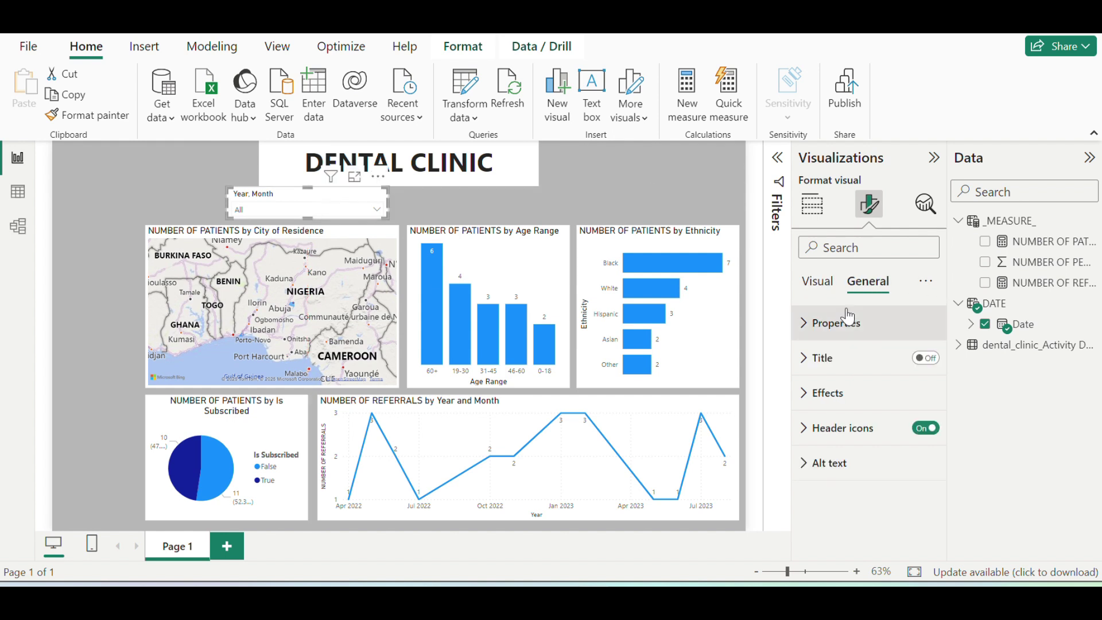
click(848, 320)
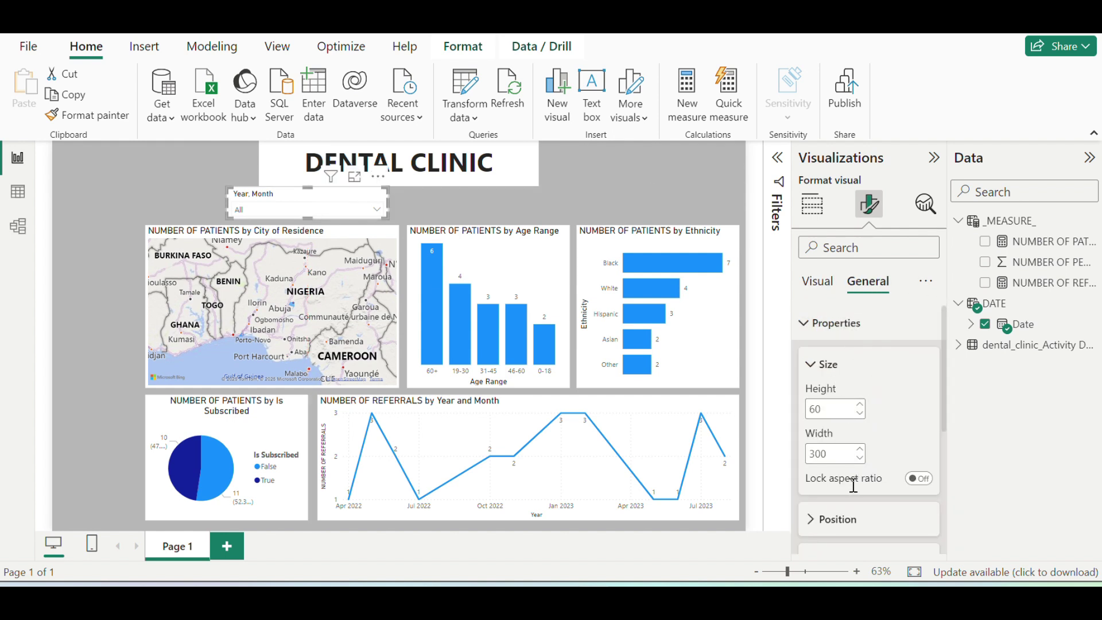
click(838, 520)
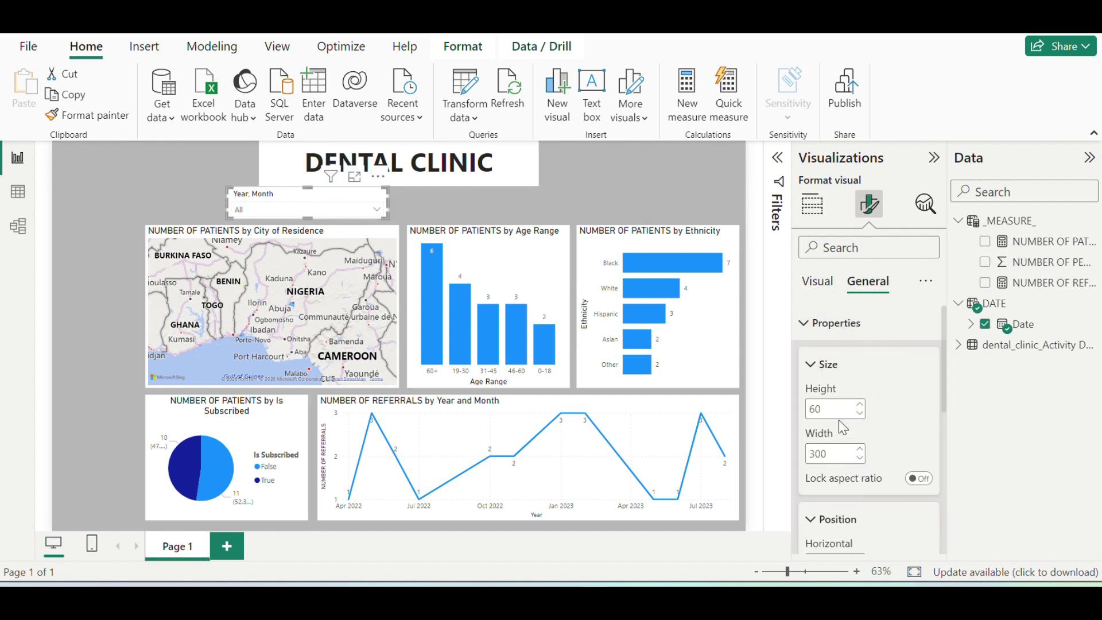
click(828, 370)
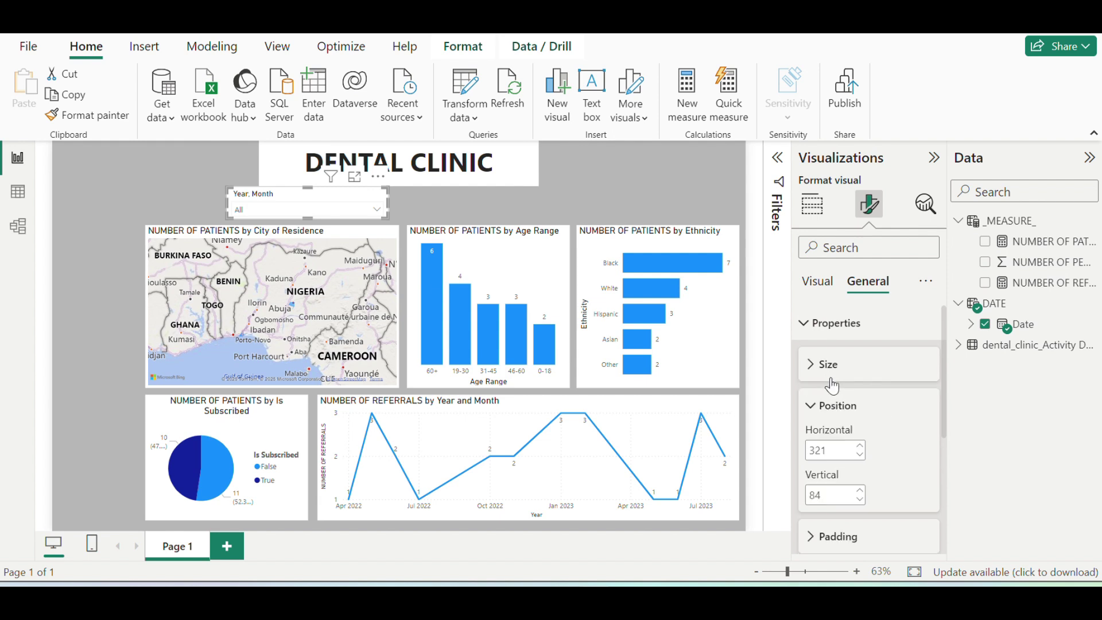
click(860, 492)
click(860, 492)
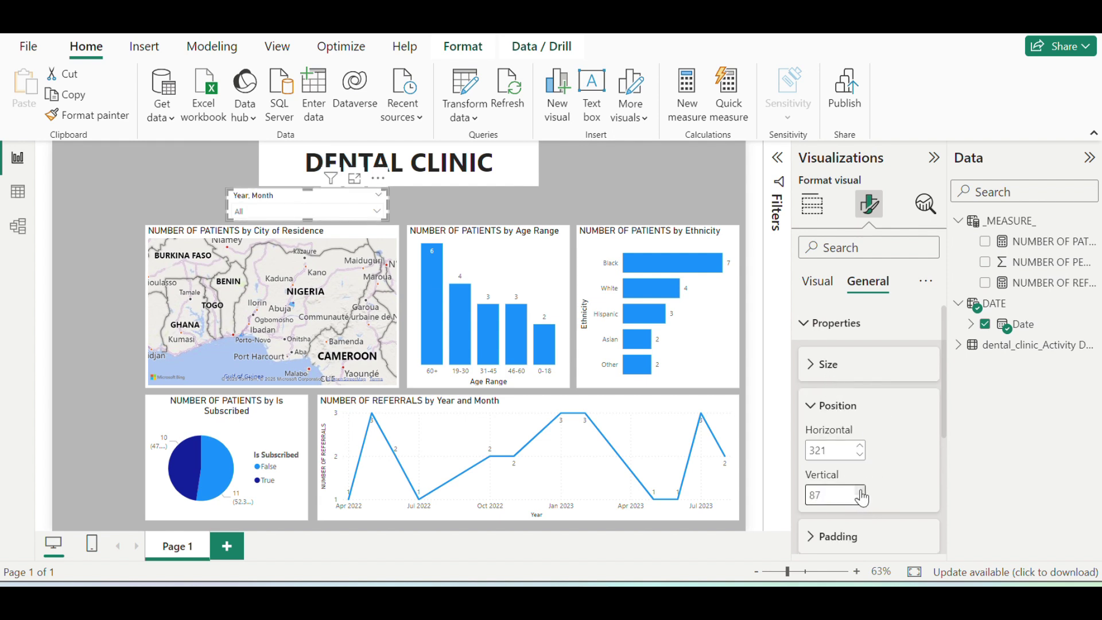
click(860, 492)
click(860, 492)
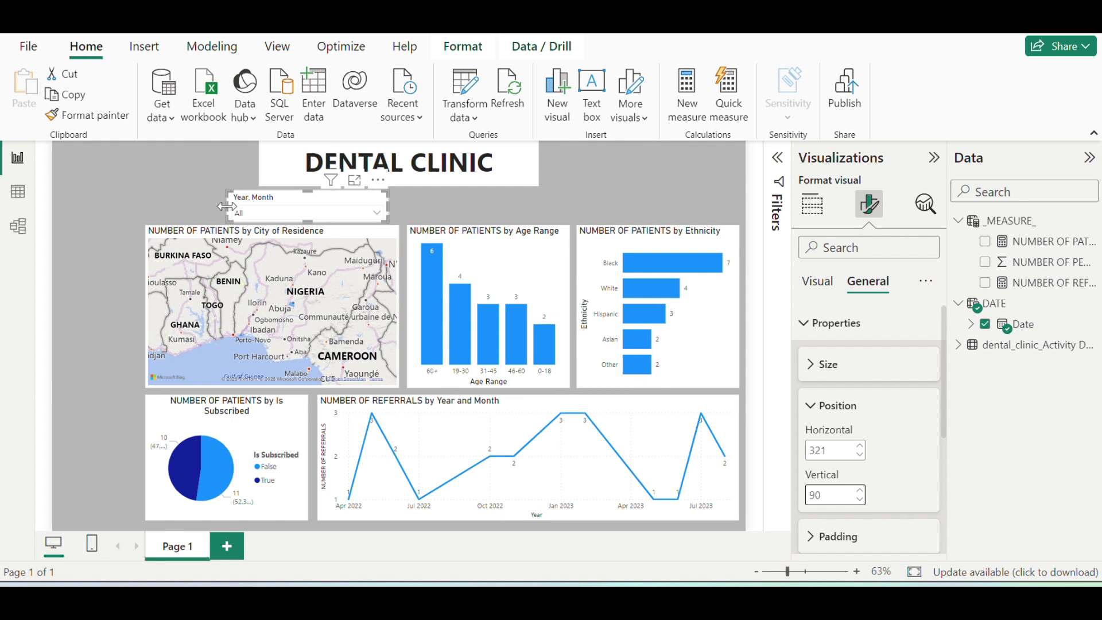
- Duplicate the Year, Month slicer and position the copy beside the original at horizontal 630 and vertical 90
drag(227, 205, 227, 206)
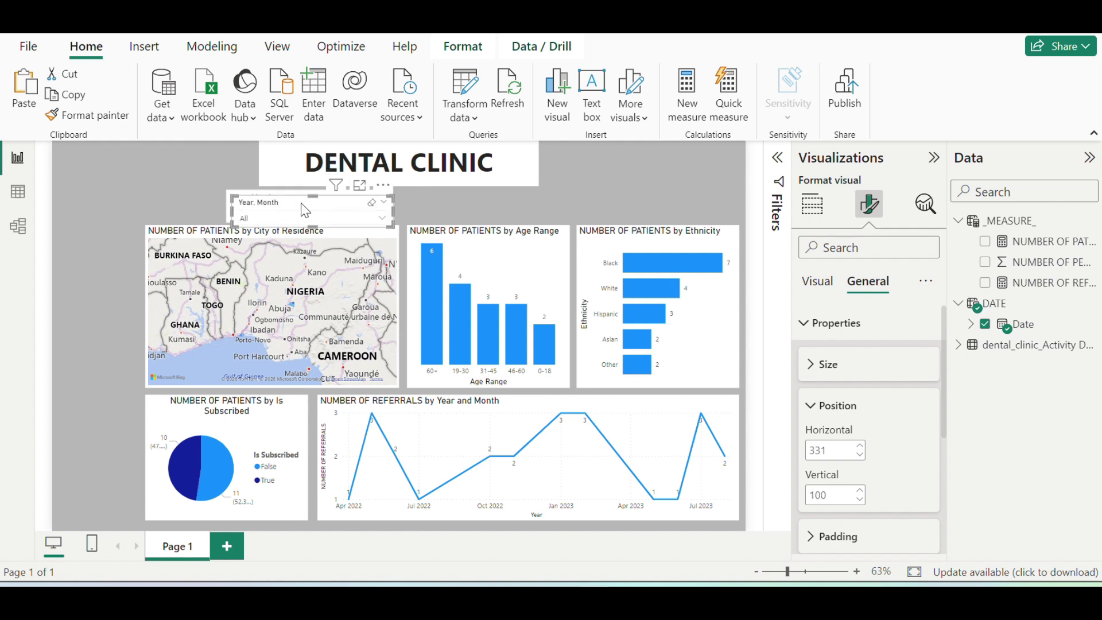
key(ctrl+v)
drag(304, 201, 469, 204)
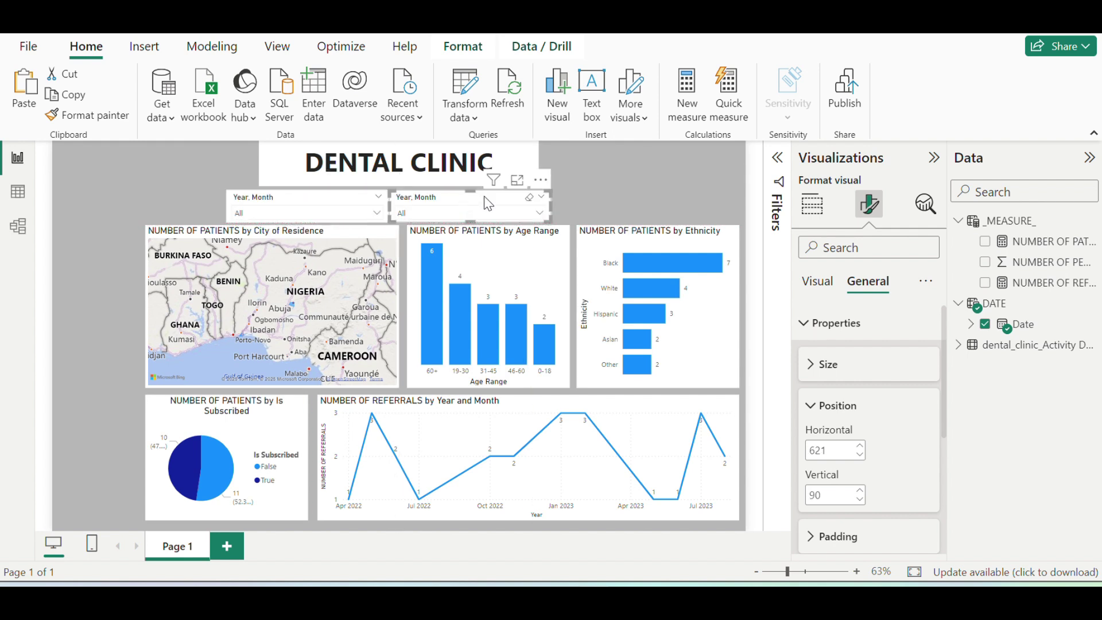
click(860, 446)
click(860, 446)
click(860, 445)
click(860, 446)
click(860, 446)
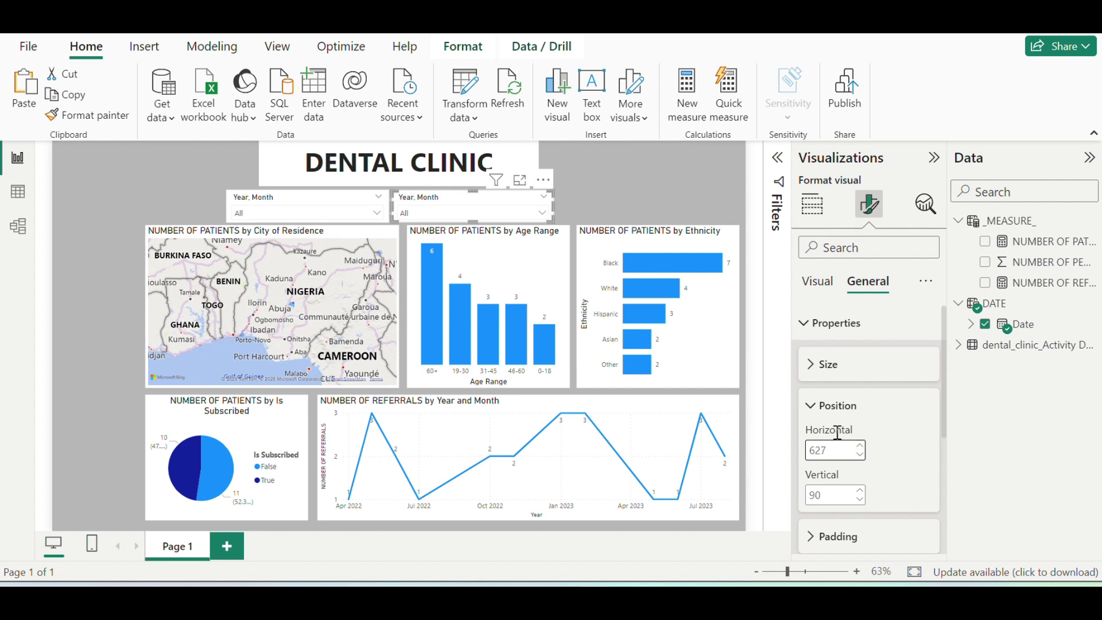
click(860, 446)
click(860, 446)
click(860, 446)
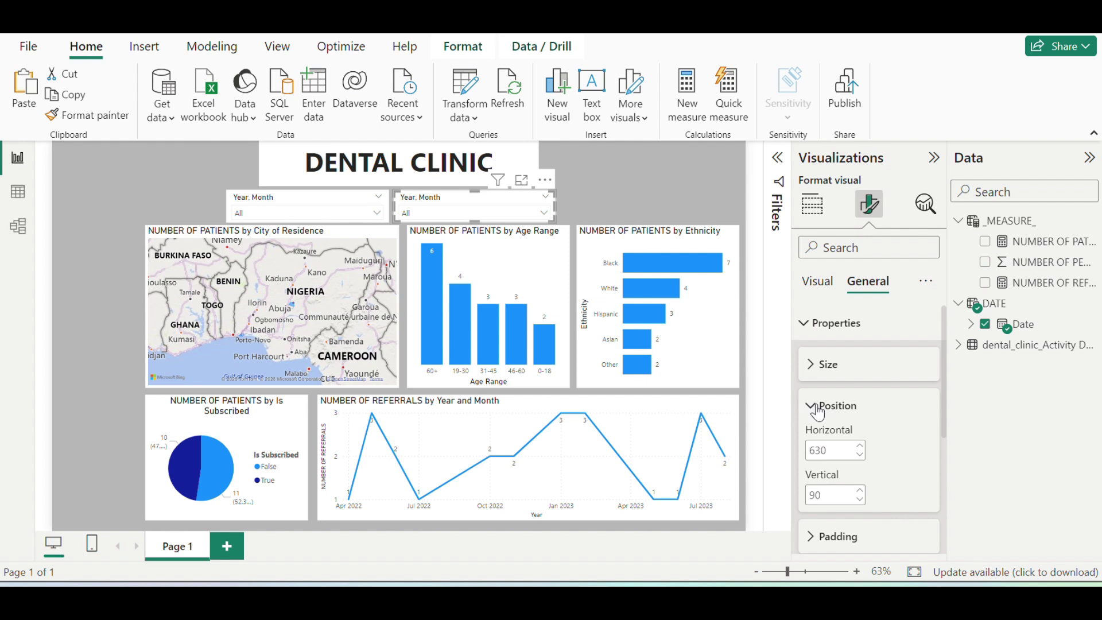
click(807, 405)
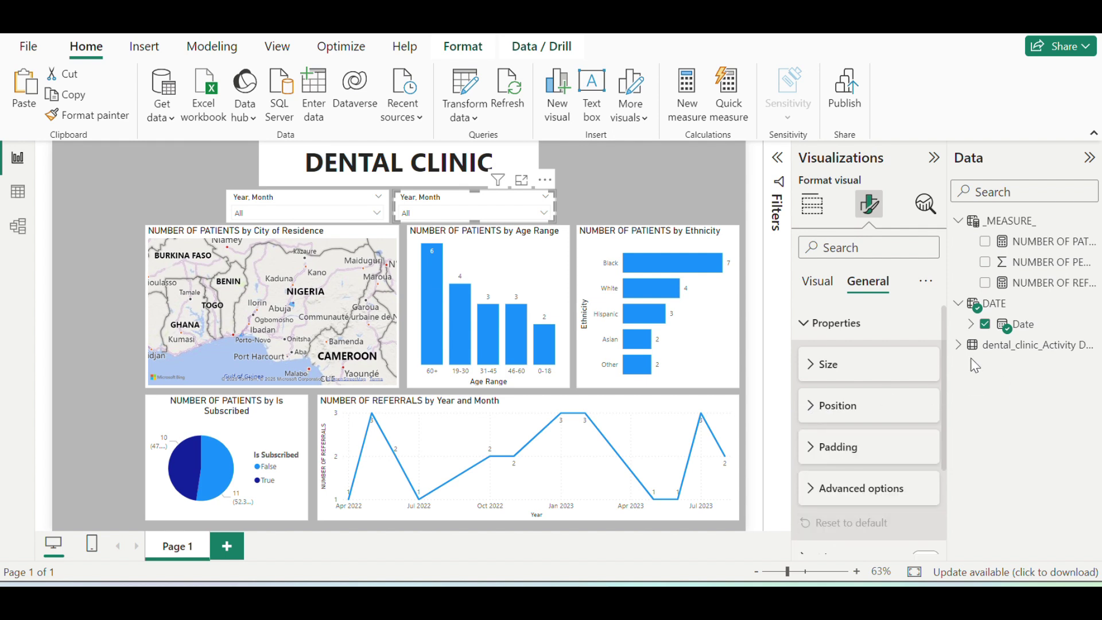
- Replace the Date hierarchy in the copied slicer with the Reason for Treatment field from the dental clinic activity table
click(958, 346)
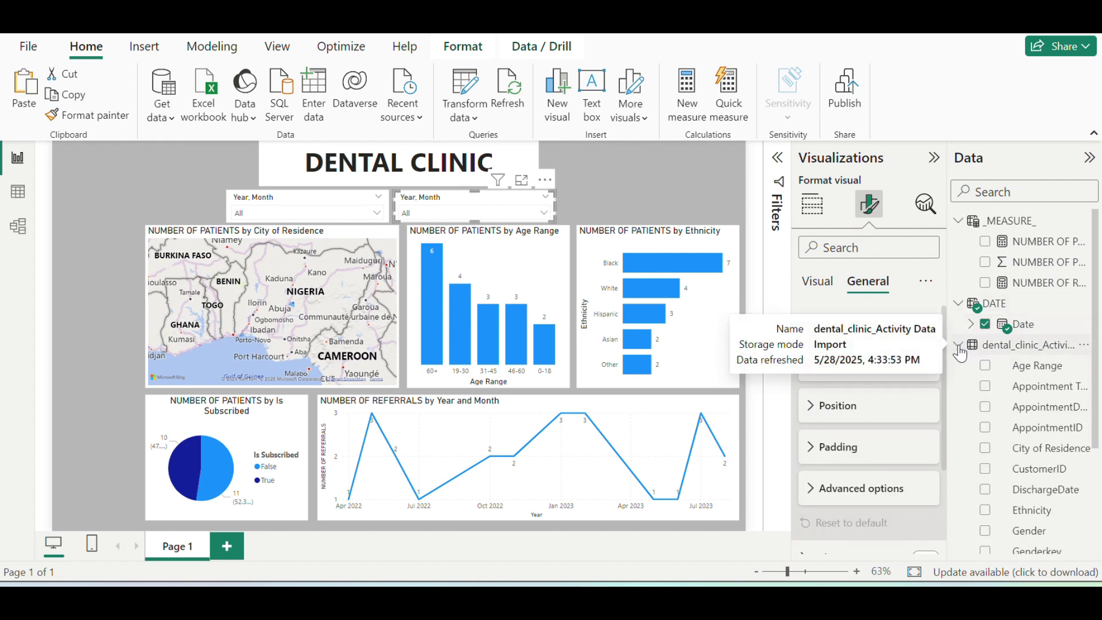
drag(1096, 365, 1098, 467)
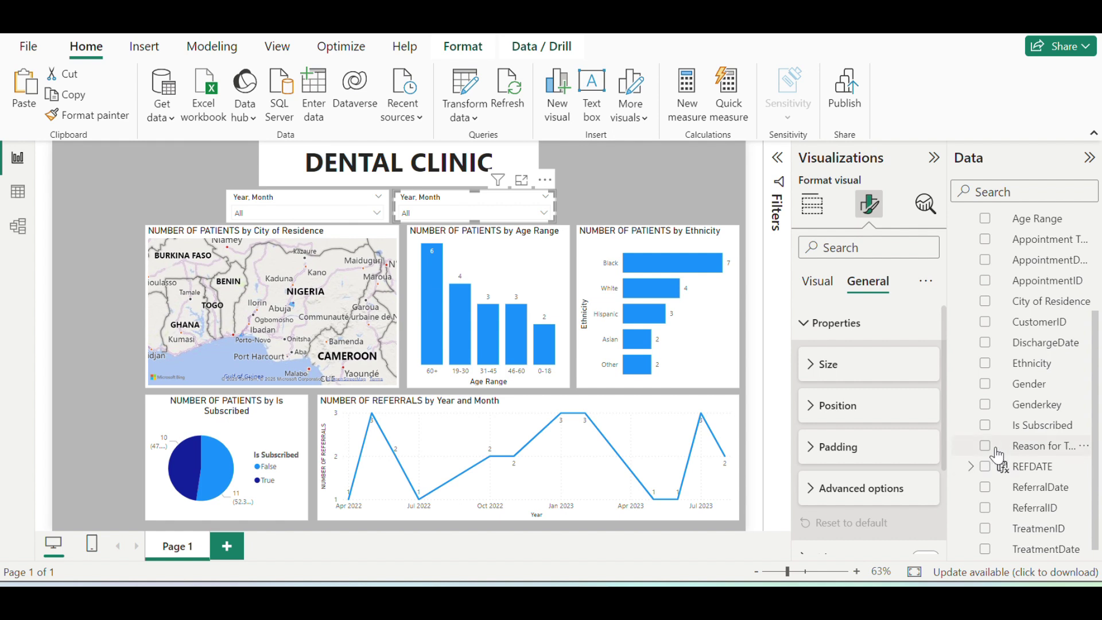
click(812, 205)
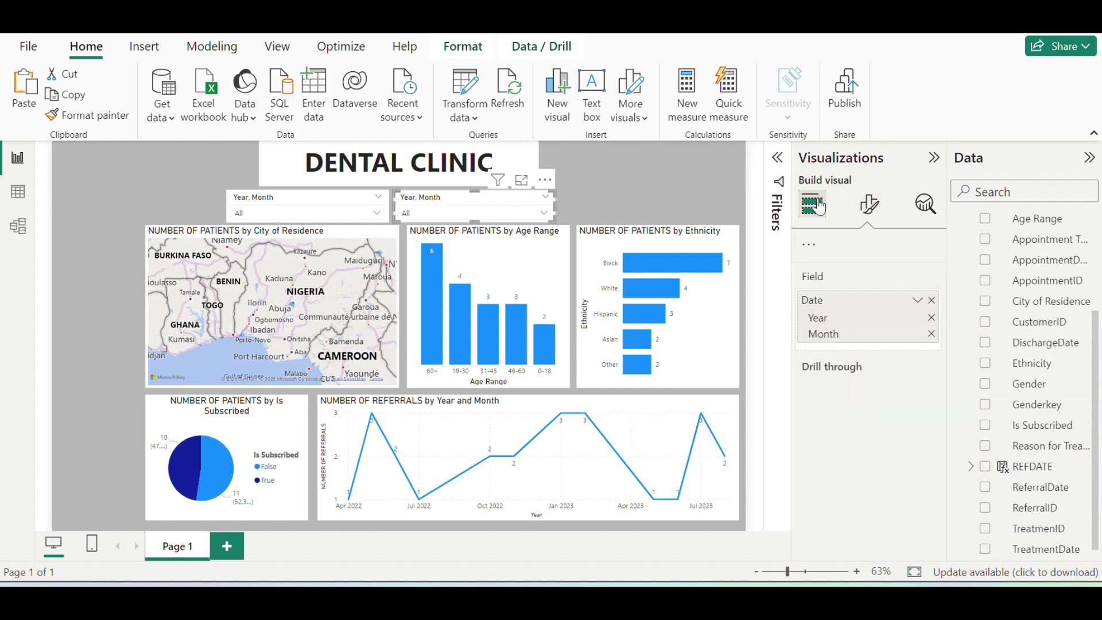
drag(1060, 447, 903, 470)
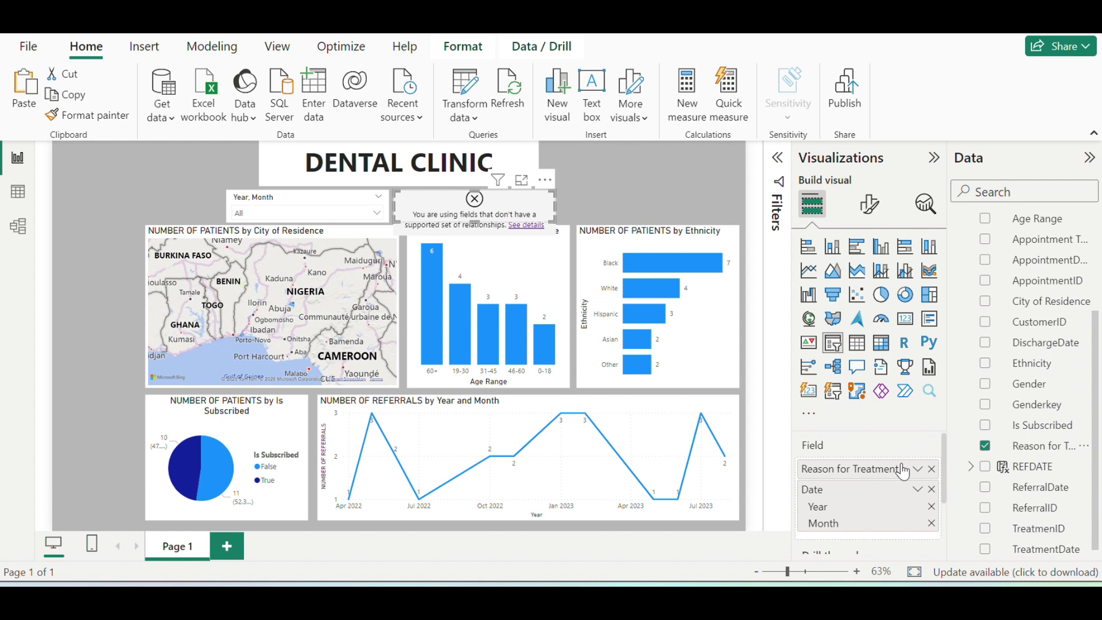
click(931, 489)
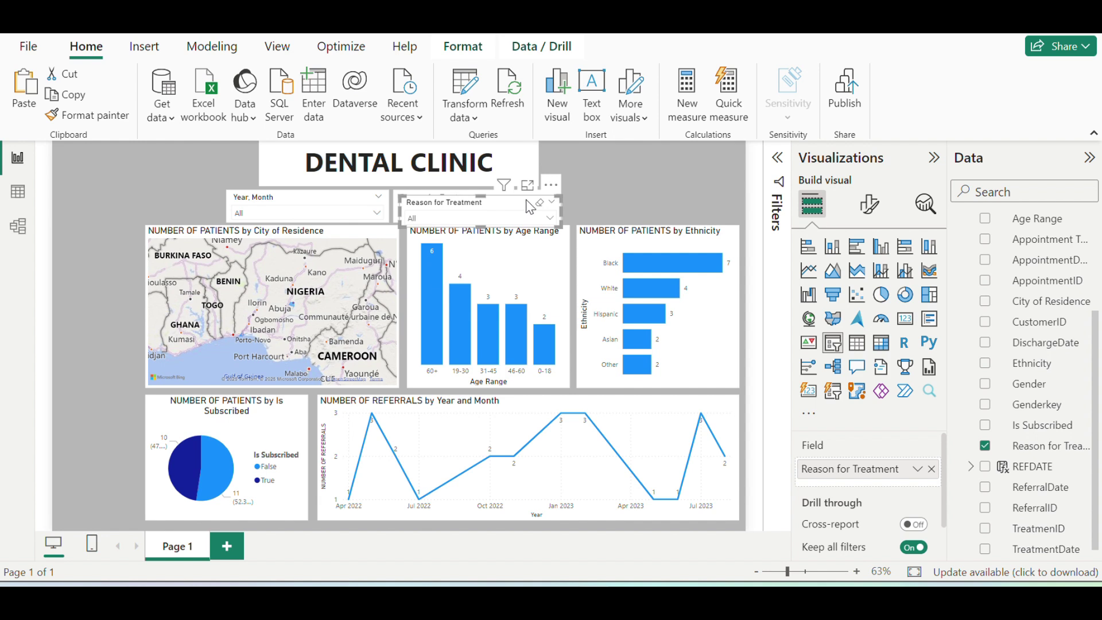
- Place a duplicate of the Reason for Treatment slicer above the ethnicity chart and change its field to Appointment Type
drag(526, 201, 680, 193)
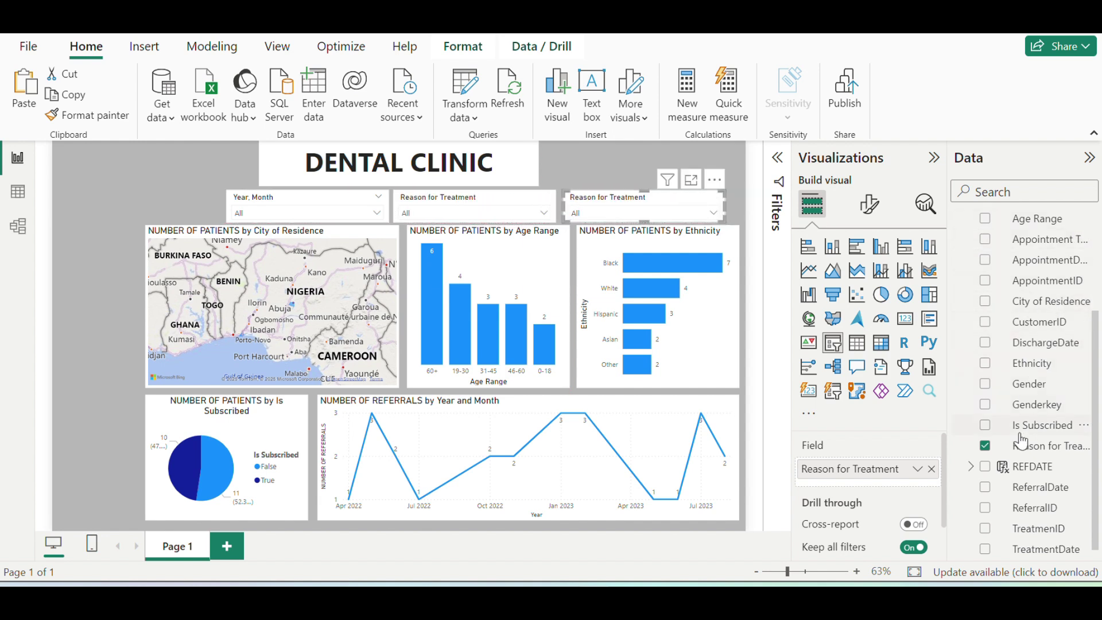
scroll(1093, 412, up, 2)
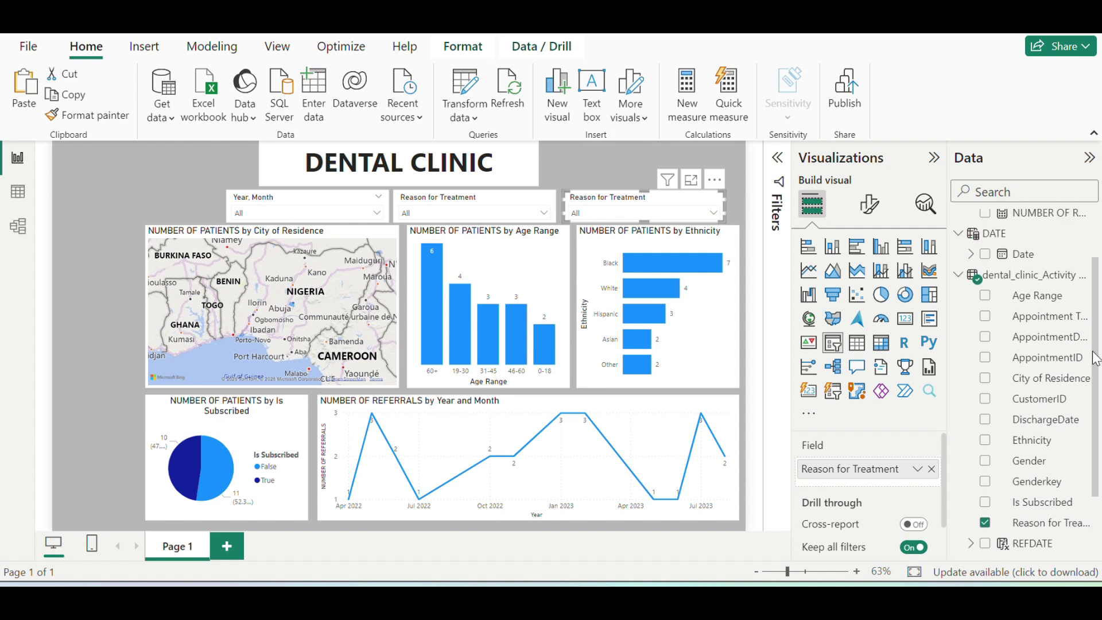
click(984, 316)
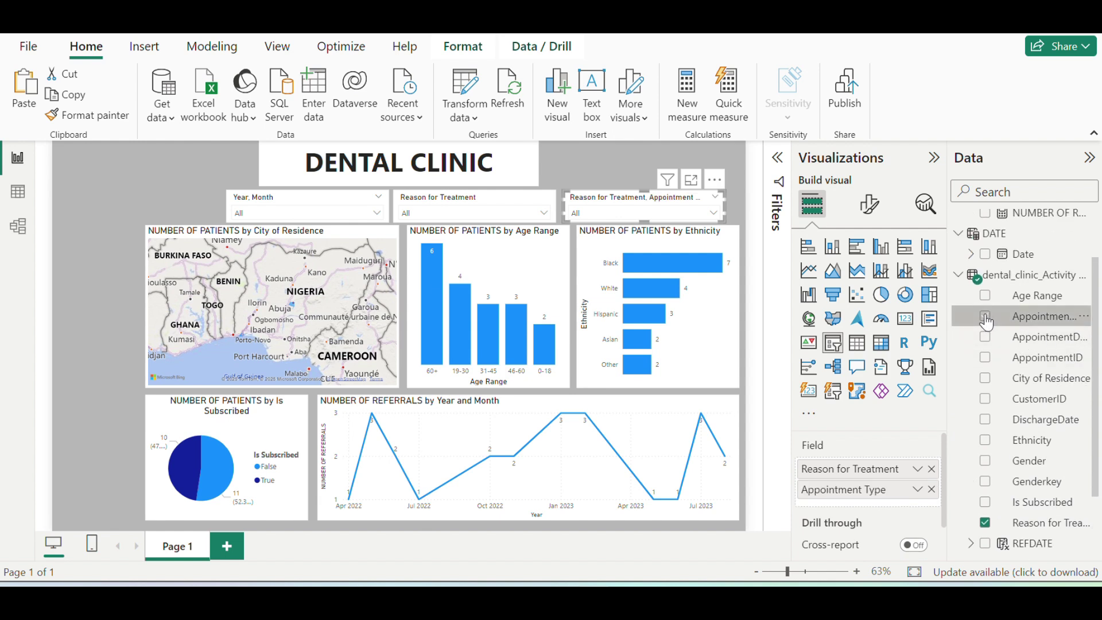
click(931, 469)
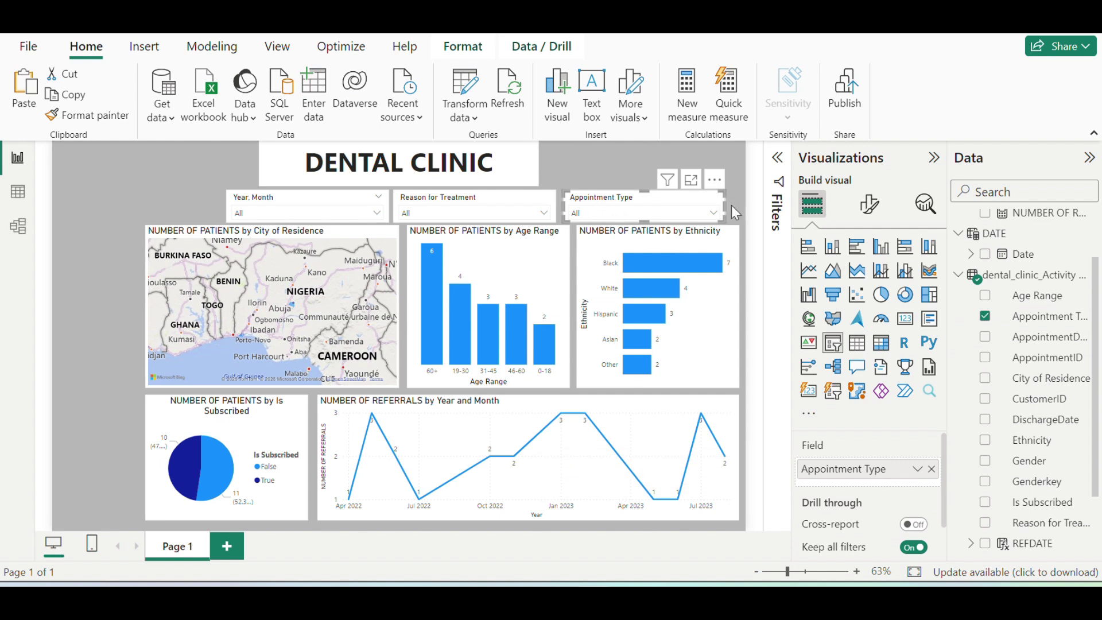
- Widen the Appointment Type slicer to the ethnicity chart's edge and widen the Reason for Treatment slicer, keeping a small gap between them
drag(731, 204, 736, 206)
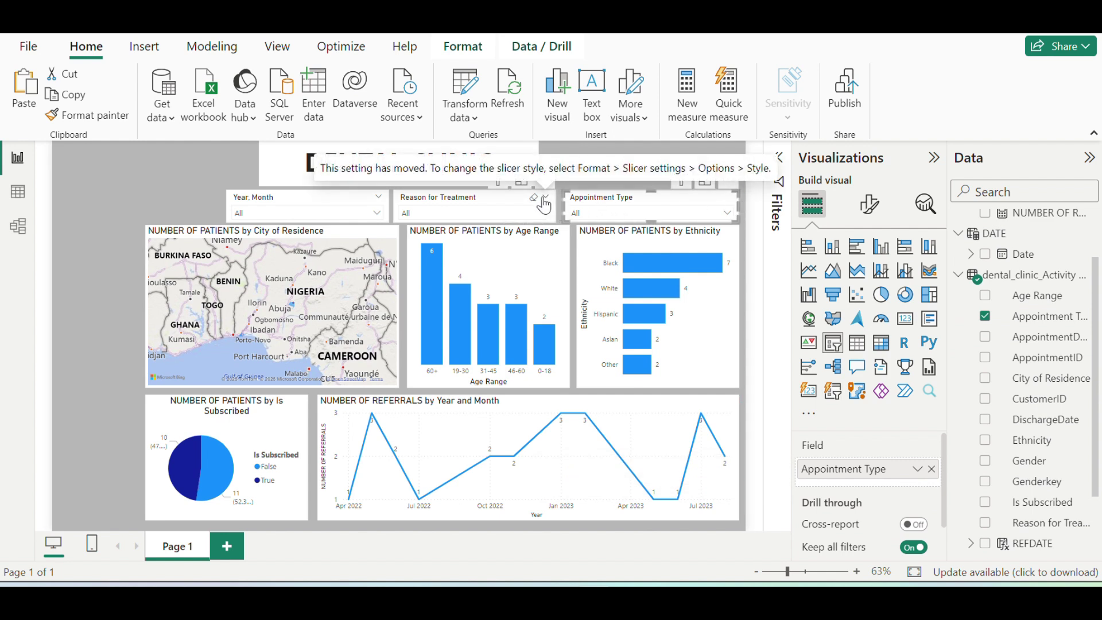
click(508, 195)
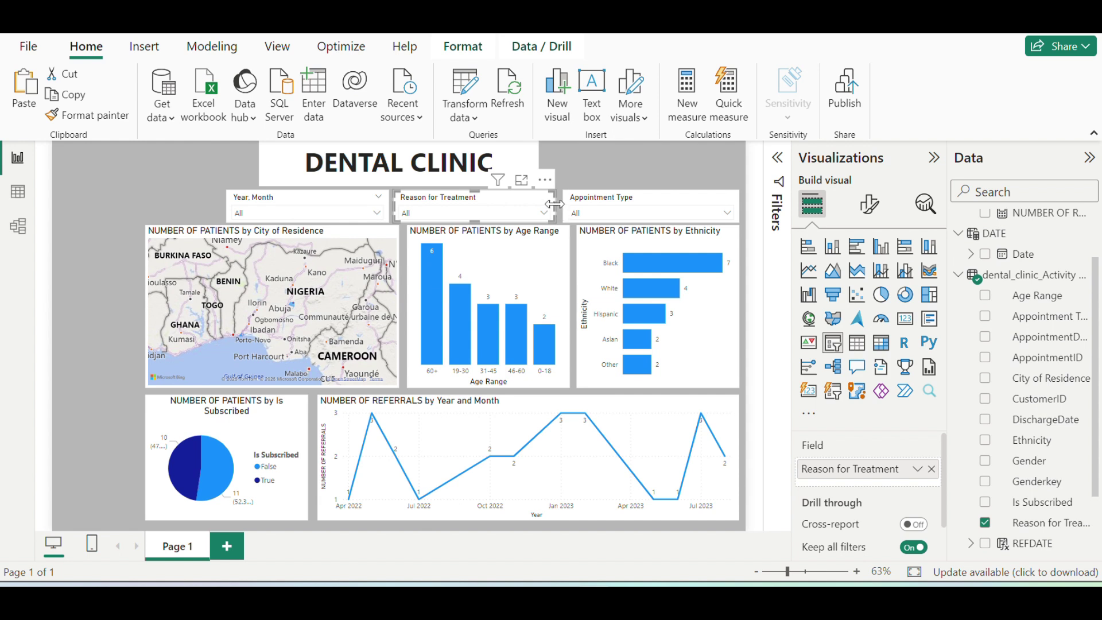
drag(554, 204, 561, 204)
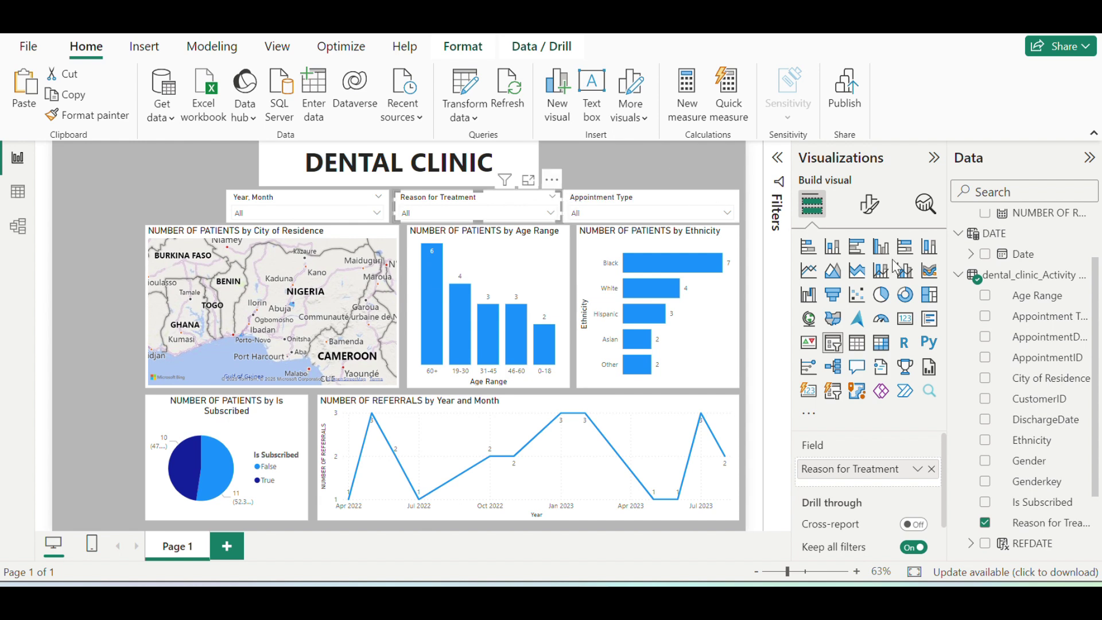
click(871, 215)
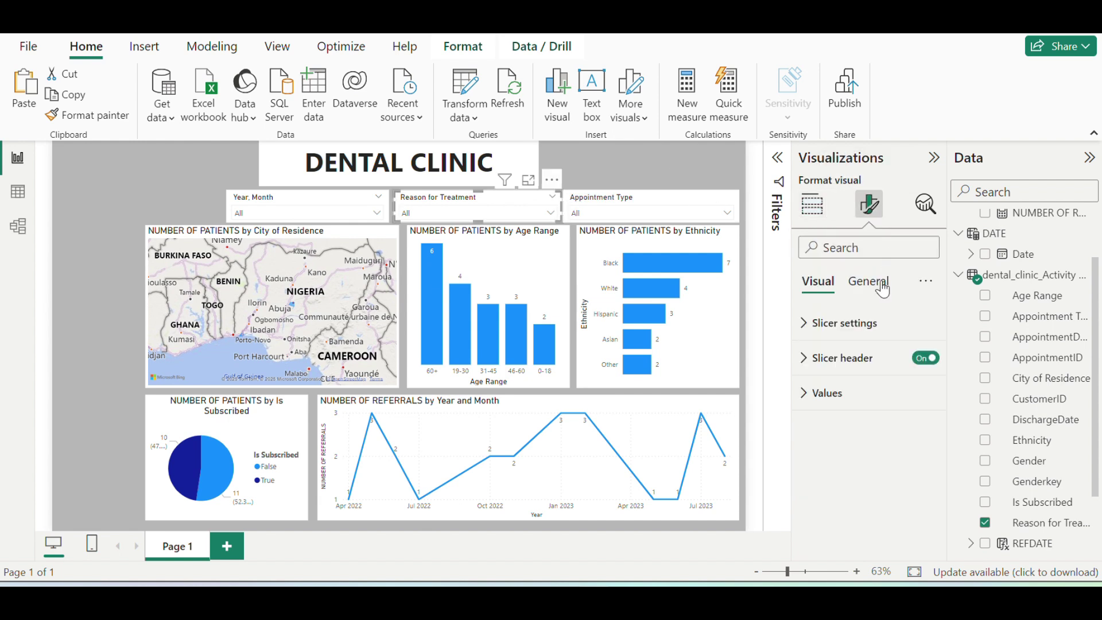
click(880, 287)
click(850, 322)
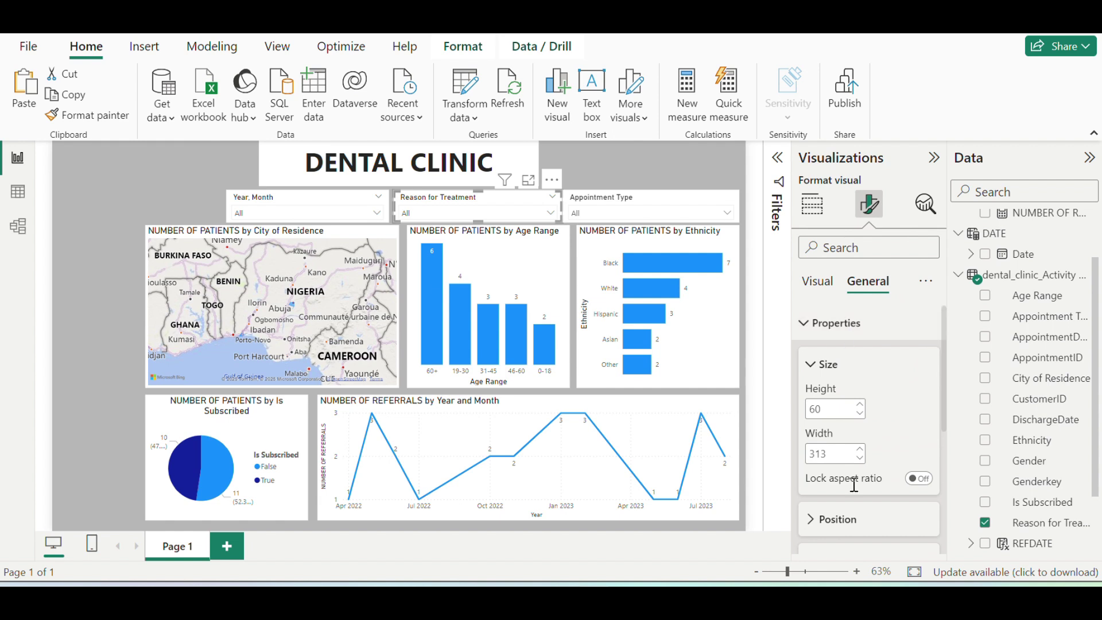
click(859, 458)
click(859, 458)
click(860, 458)
click(859, 458)
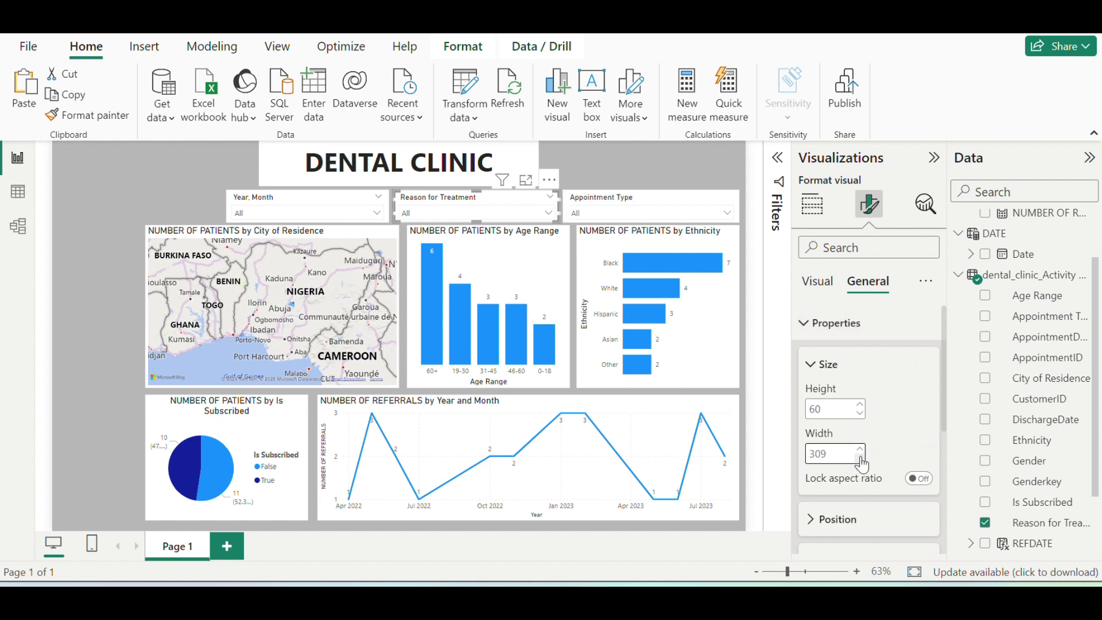
click(859, 458)
click(860, 458)
- Add a text search visual and shrink it to fit beside the Year, Month slicer, aligned with the slicer row
click(90, 300)
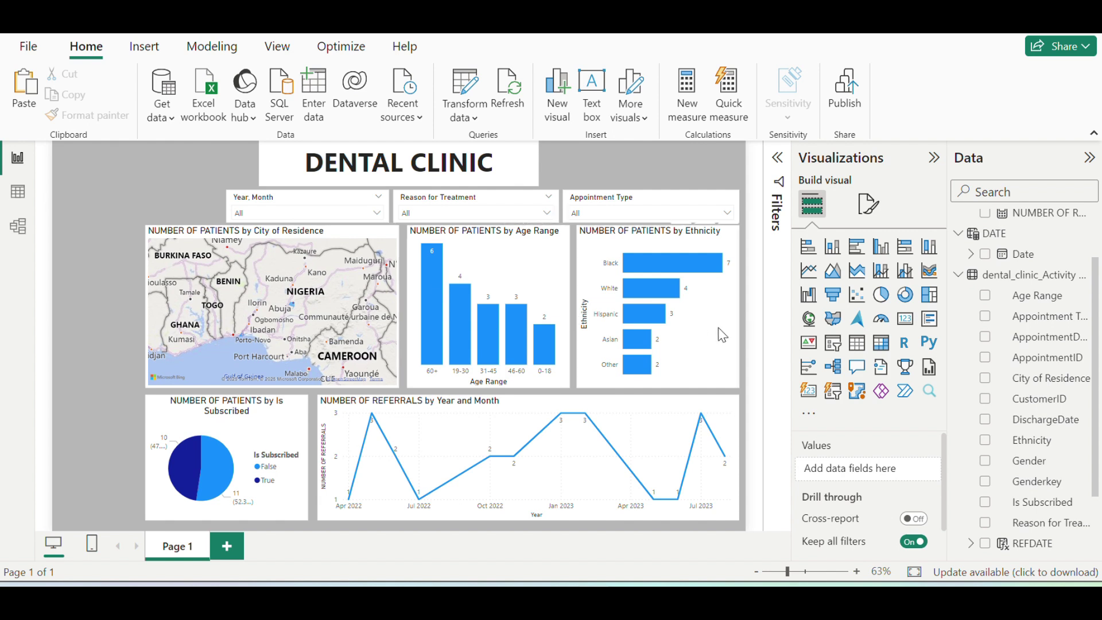
click(929, 392)
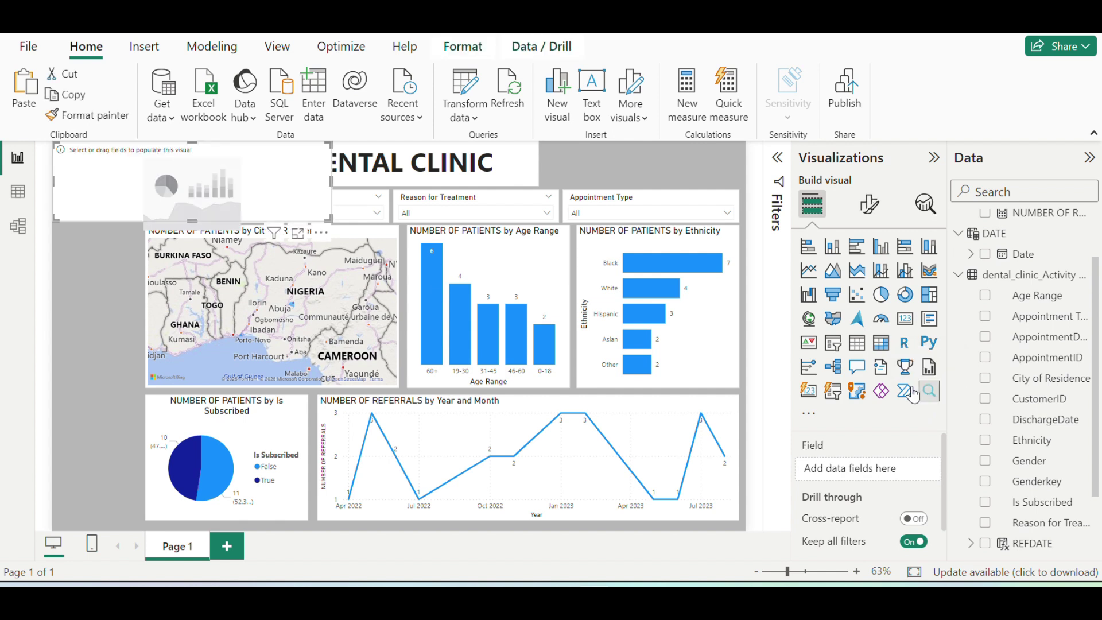
drag(193, 149, 198, 186)
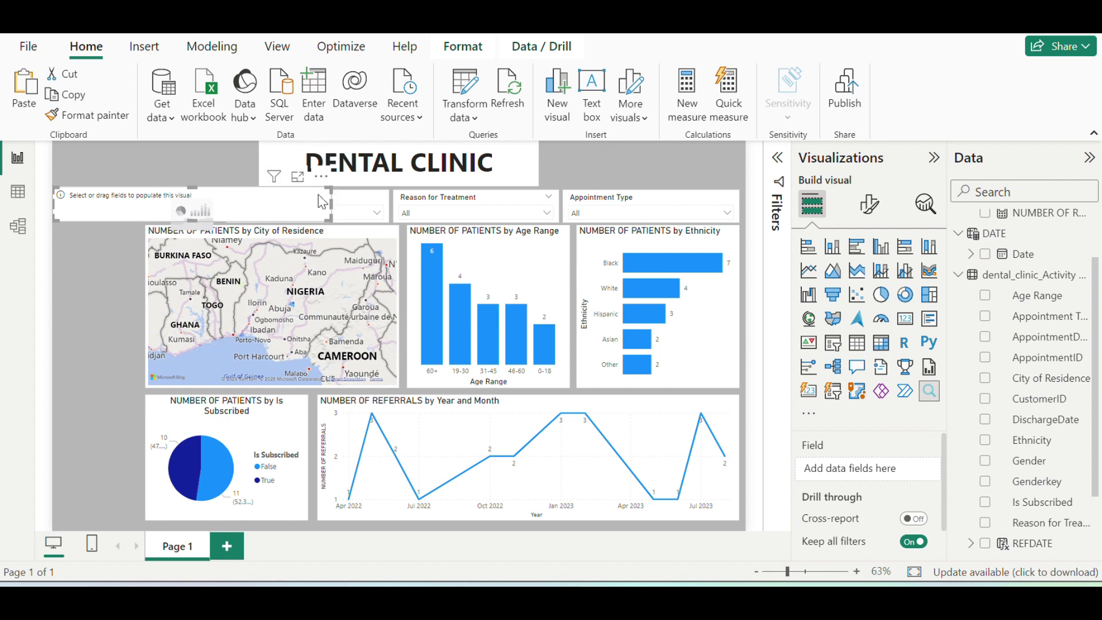
drag(331, 210, 224, 216)
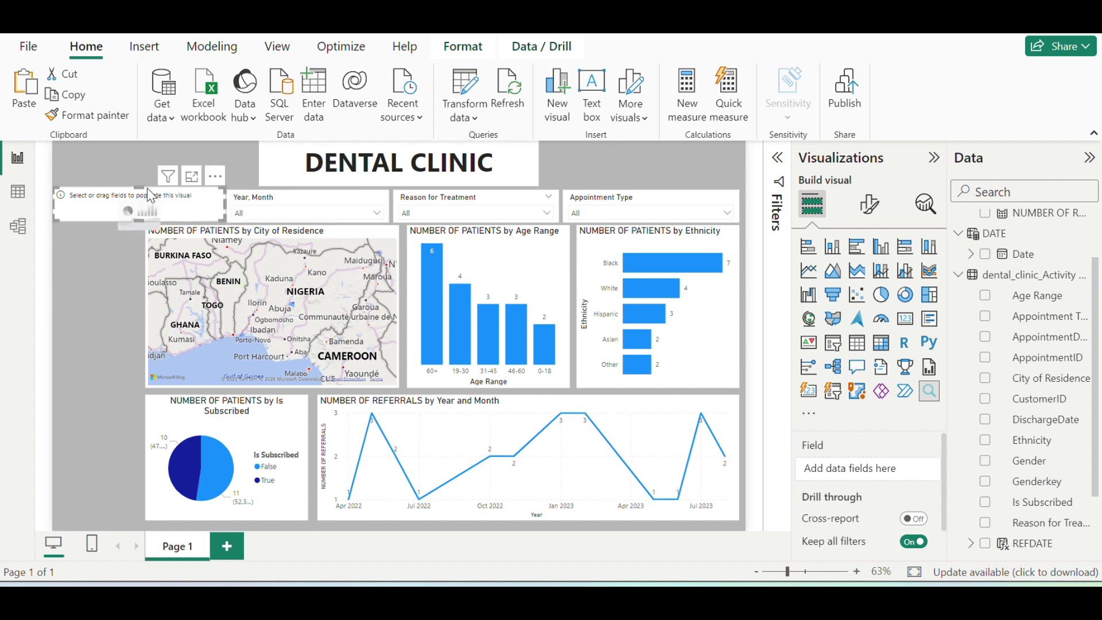
drag(141, 191, 141, 194)
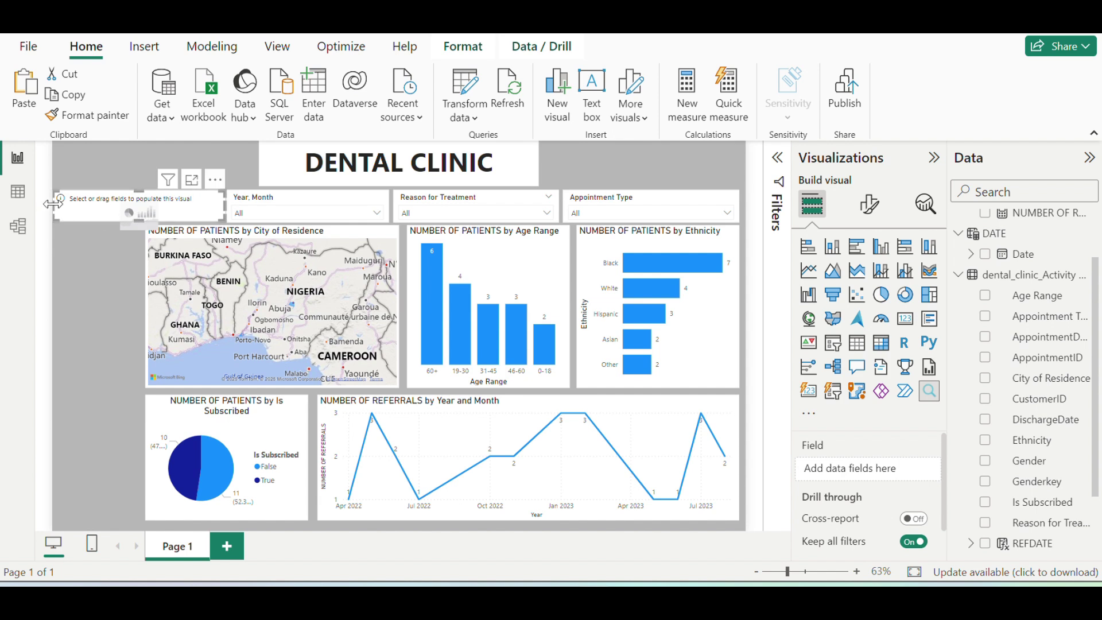
drag(54, 204, 58, 205)
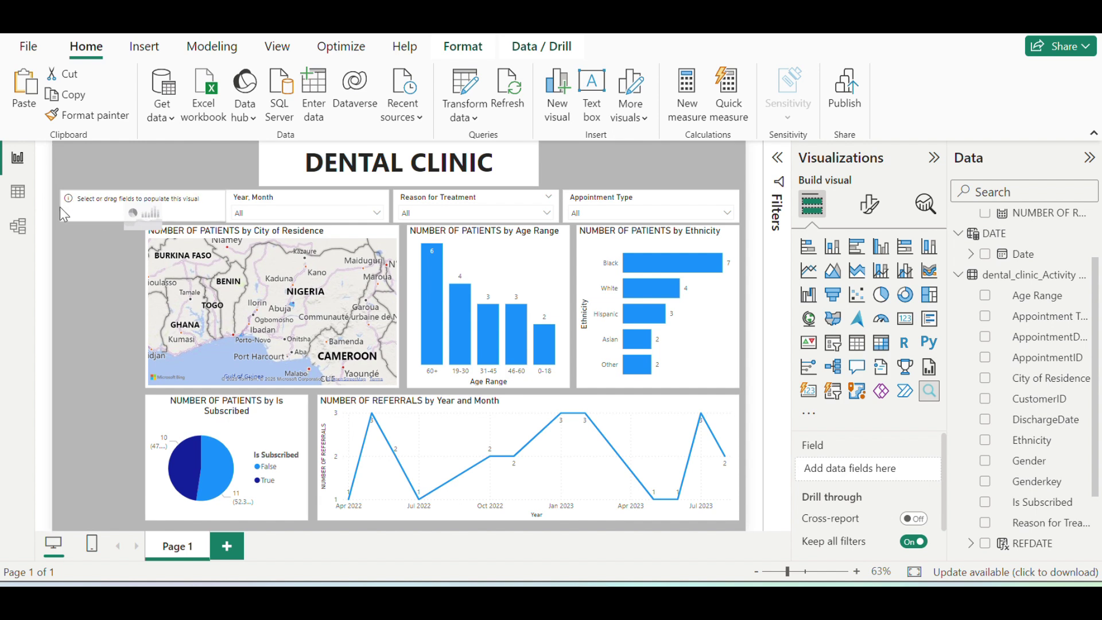
drag(225, 206, 220, 210)
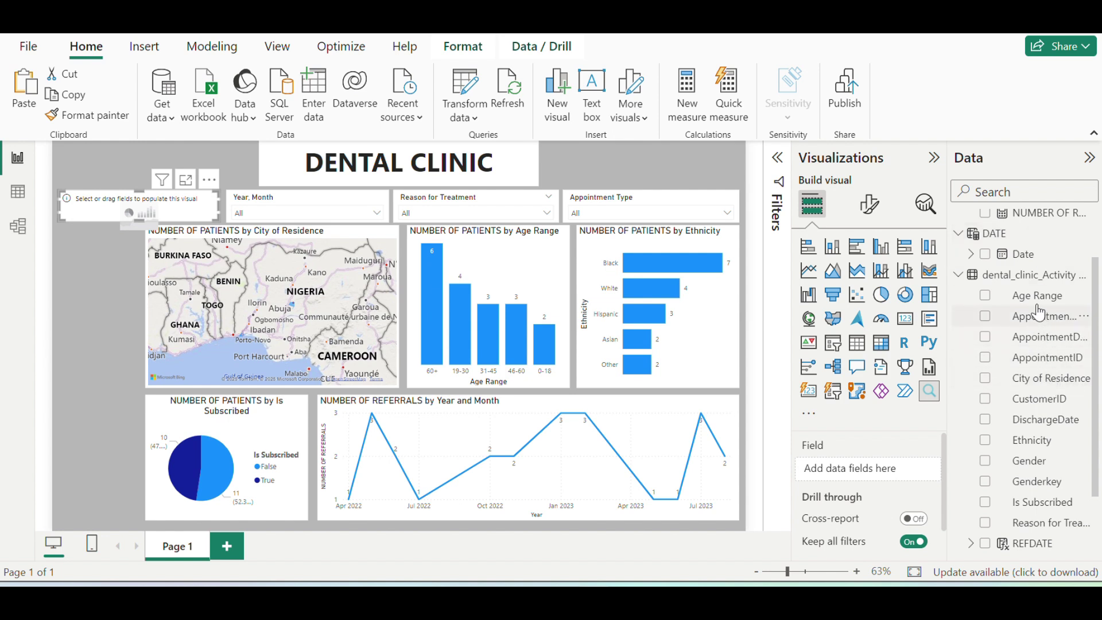
- Set the text search visual's field to Ethnicity from the dental clinic activity table
drag(1038, 323, 882, 470)
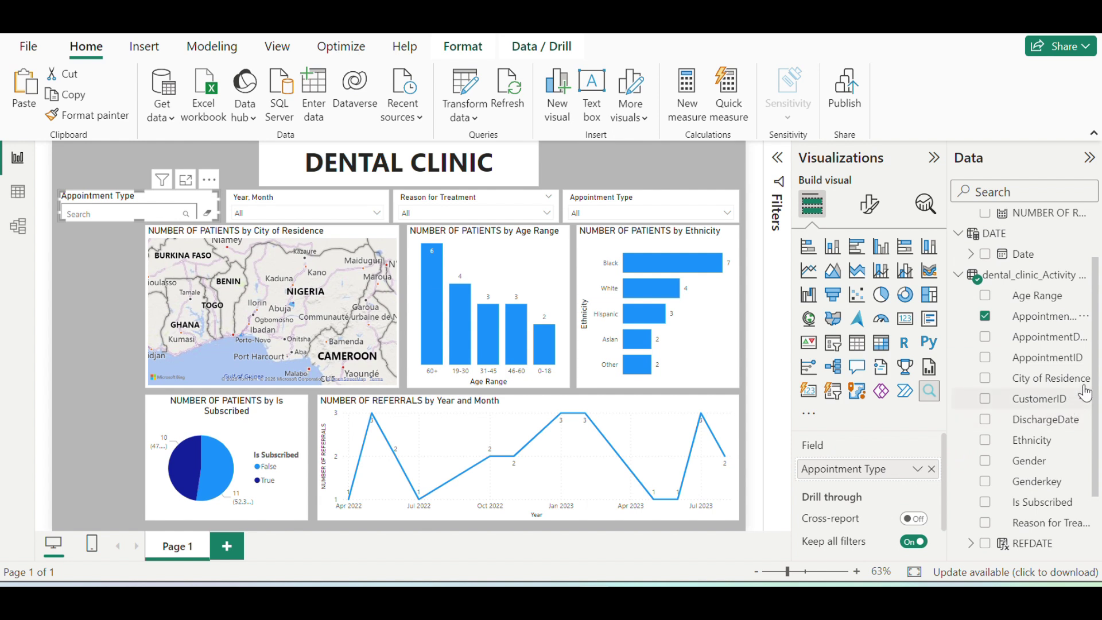
drag(1098, 391, 1097, 438)
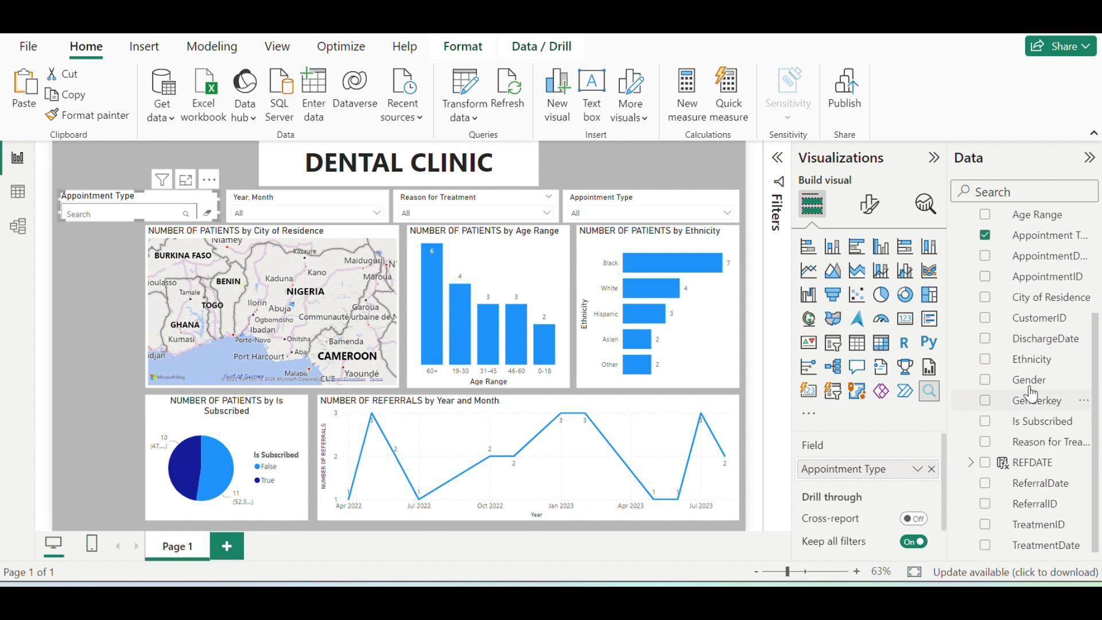
drag(1028, 360, 891, 471)
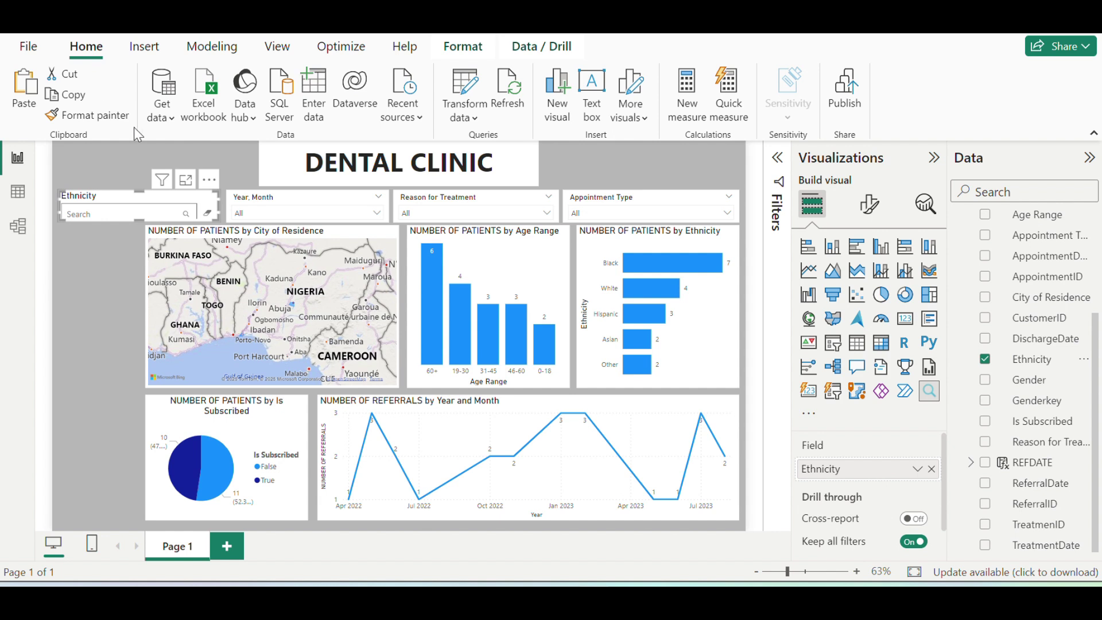
- Lower the upper edges of the city map, age range chart and ethnicity chart equally to leave more room below the slicer row
click(303, 235)
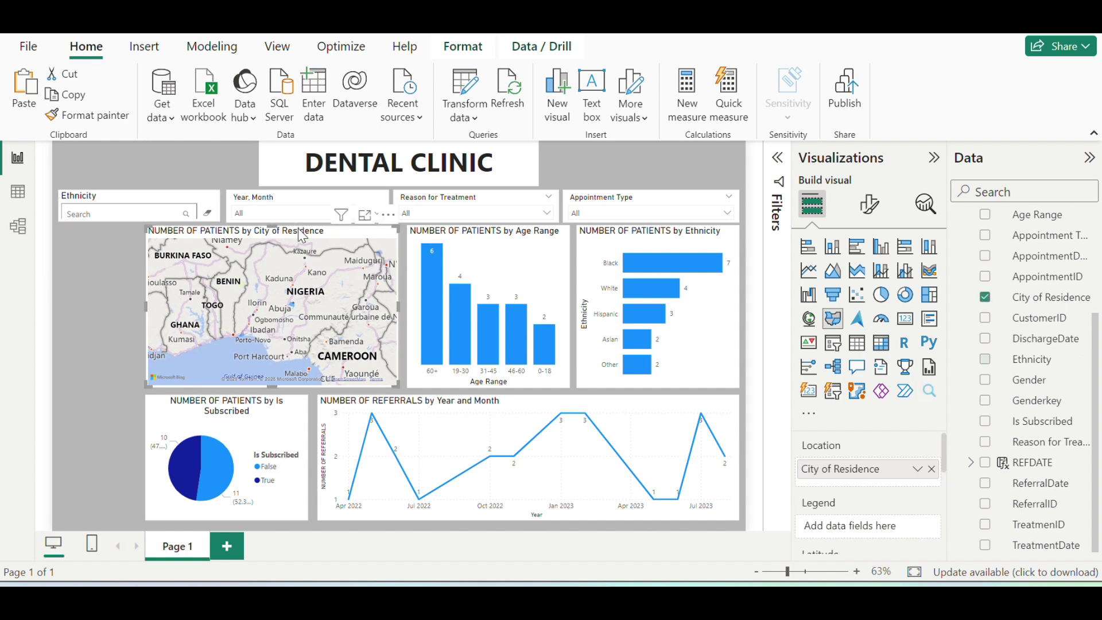
drag(275, 223, 277, 234)
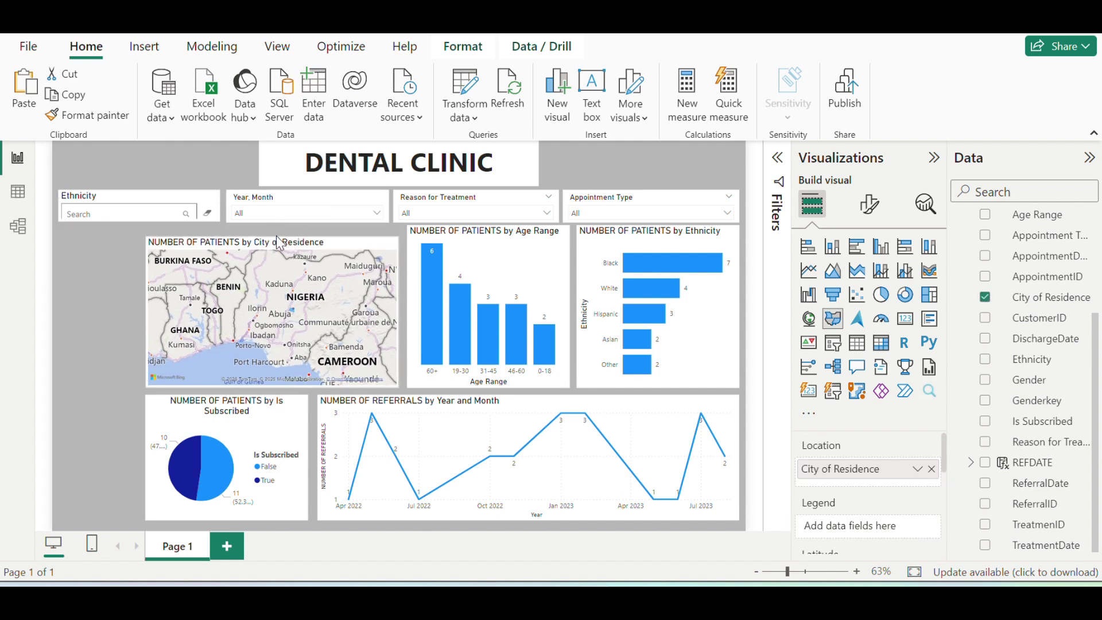
click(470, 240)
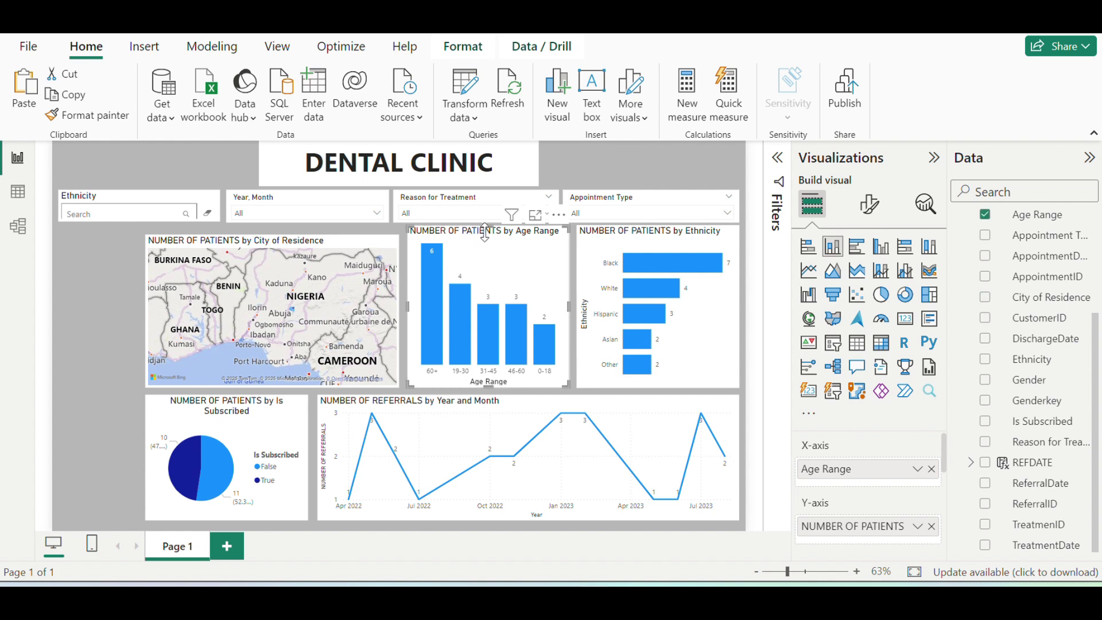
drag(488, 230, 491, 241)
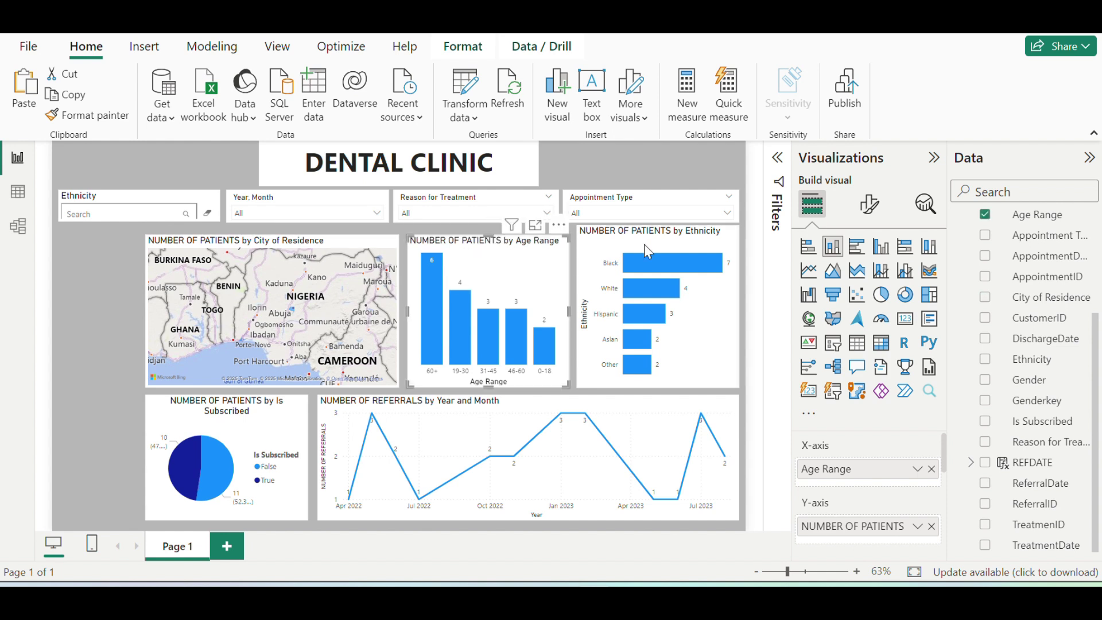
click(673, 242)
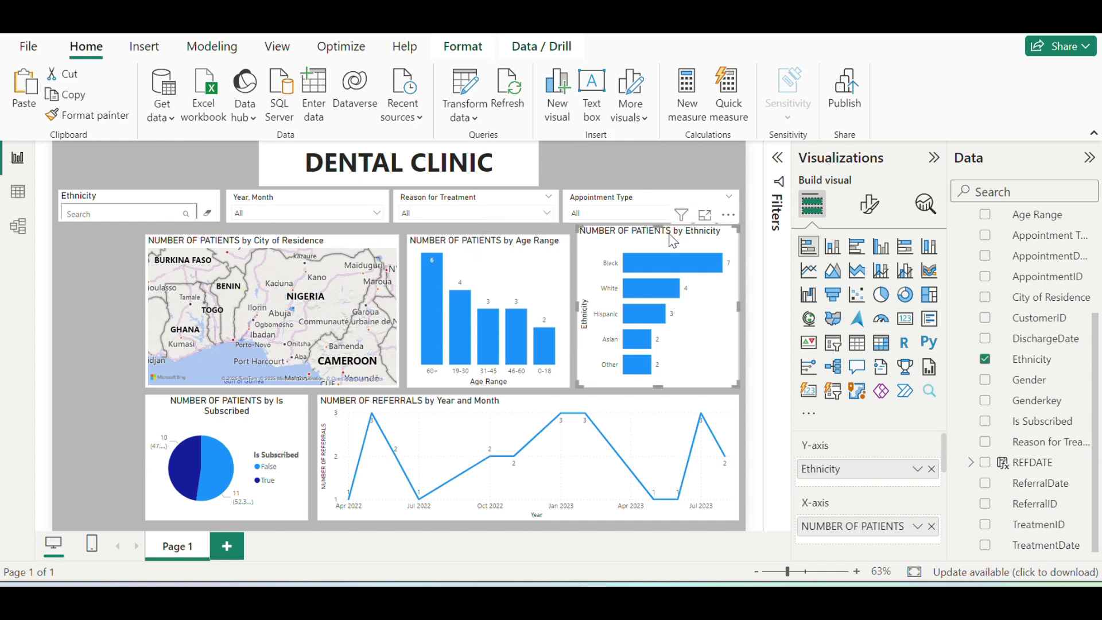
drag(658, 223, 659, 234)
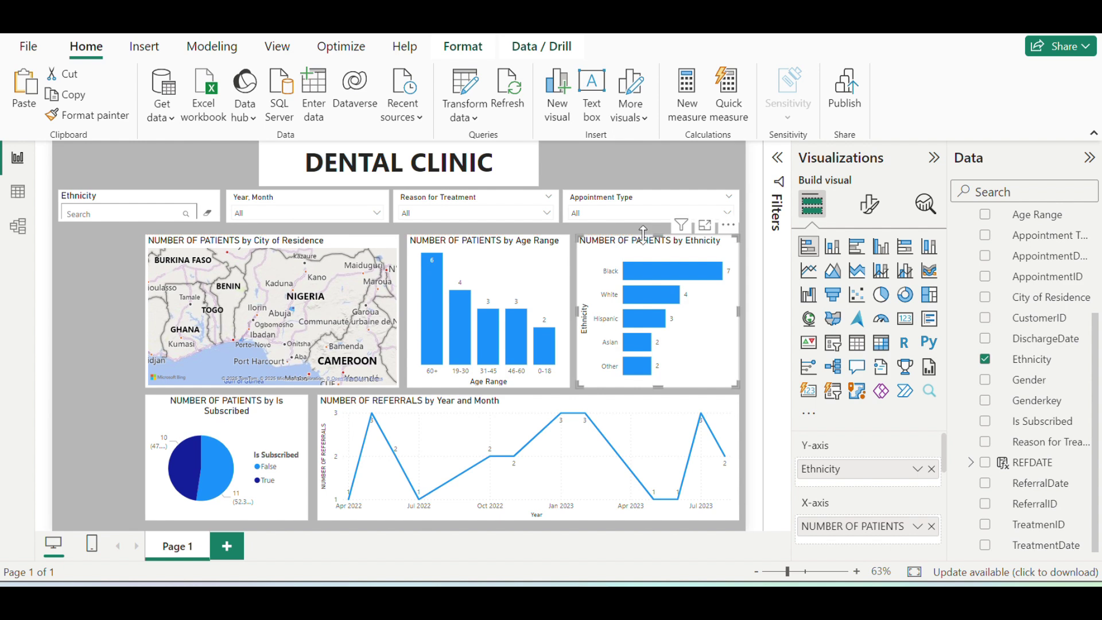
- Extend the Ethnicity search visual downward and set its height to 77
click(129, 215)
drag(137, 221, 144, 234)
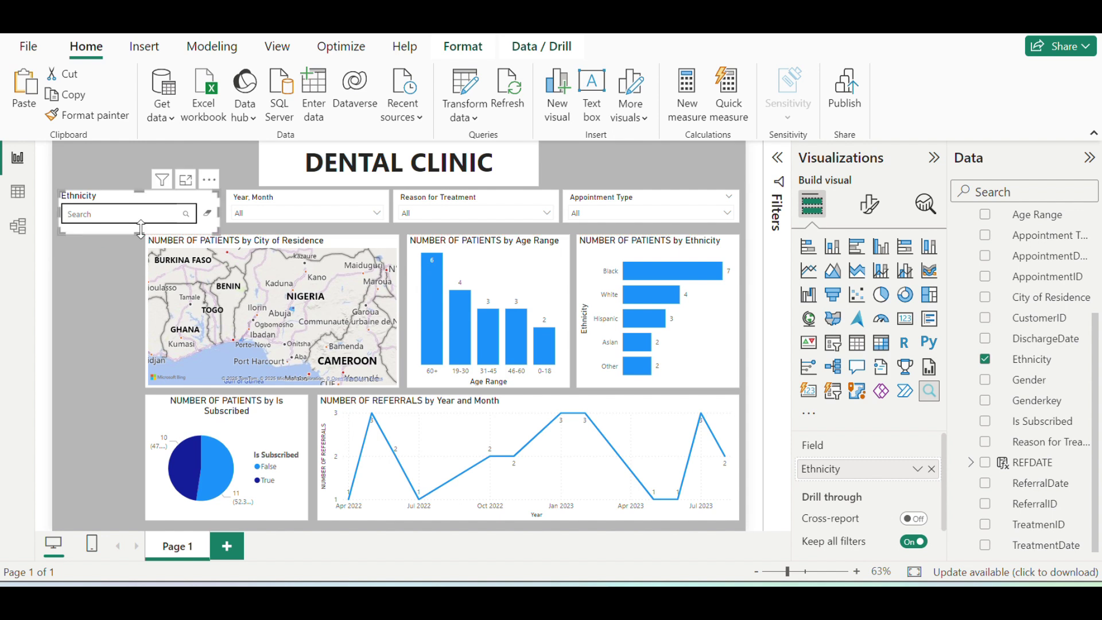
click(868, 207)
click(880, 283)
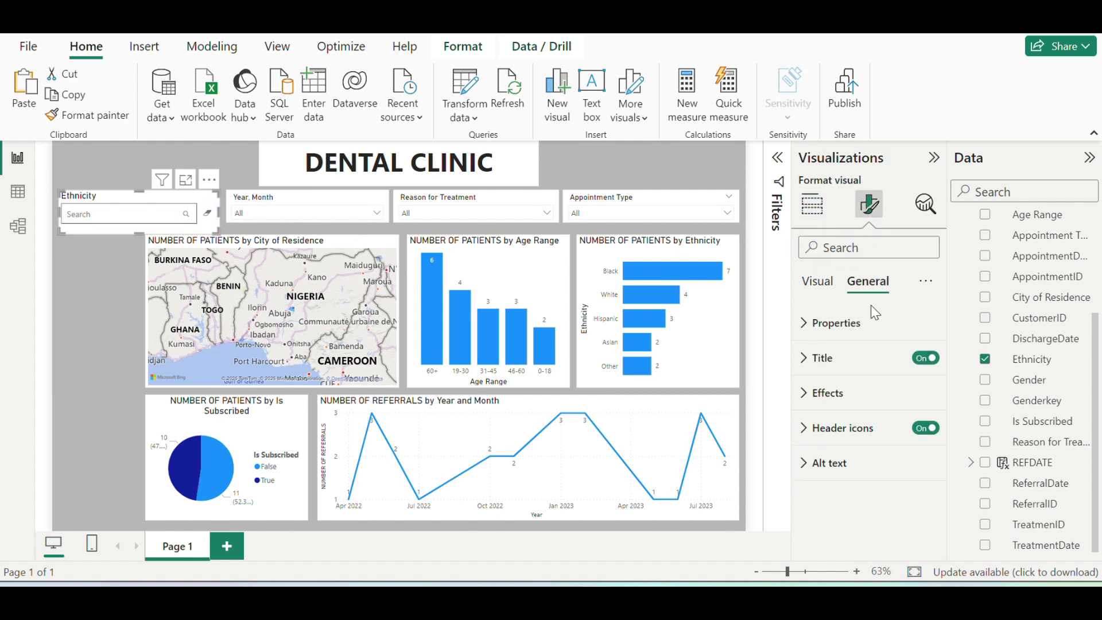
click(866, 320)
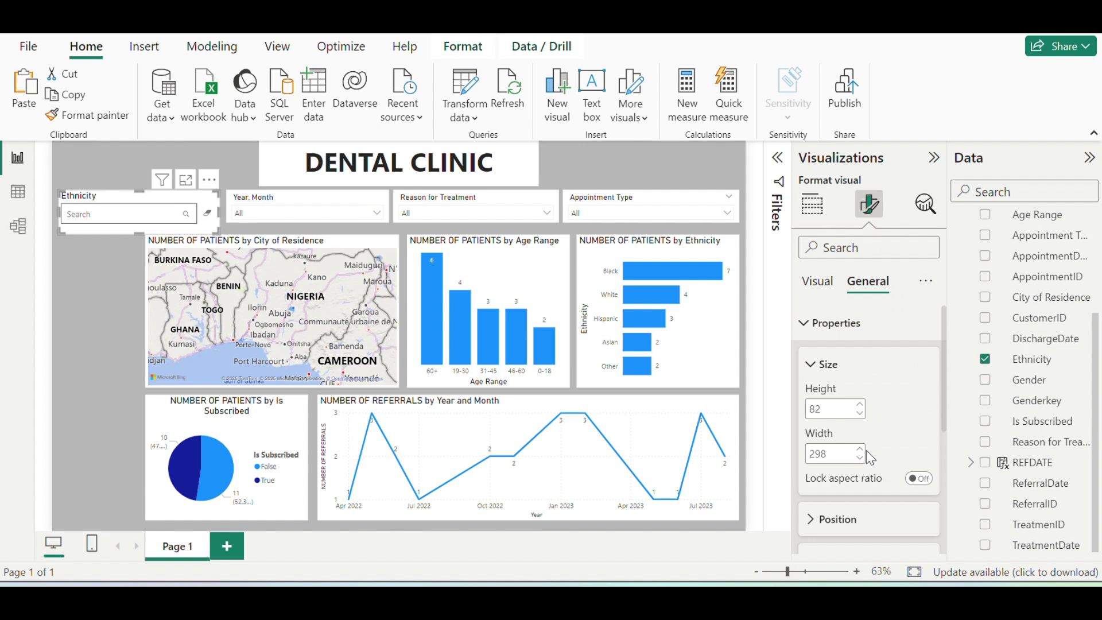
click(859, 413)
click(858, 414)
click(859, 413)
click(859, 413)
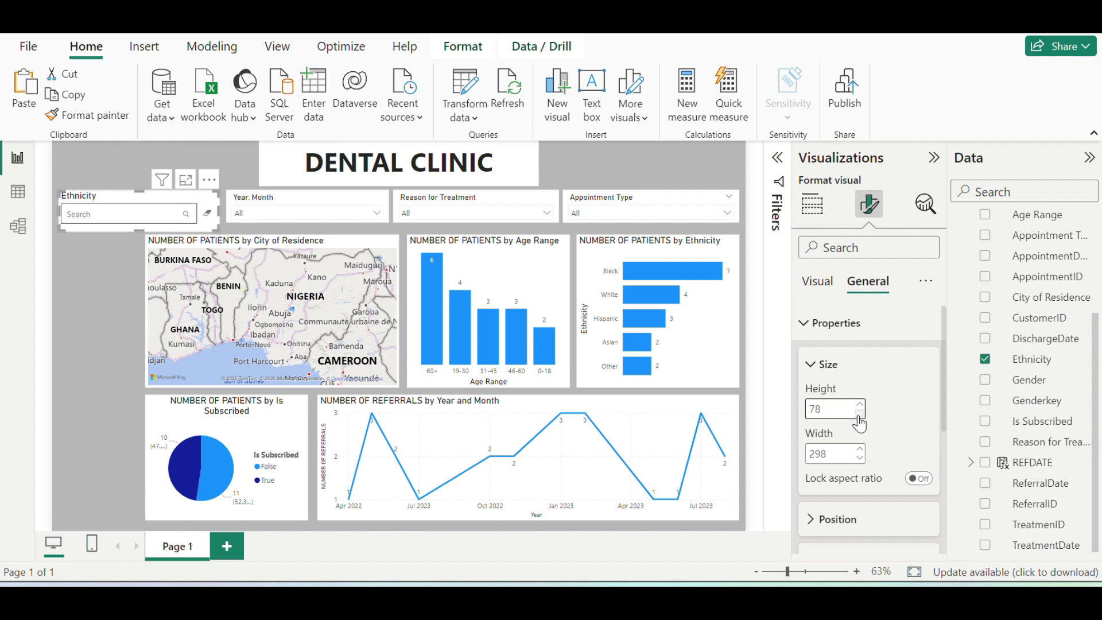
click(859, 413)
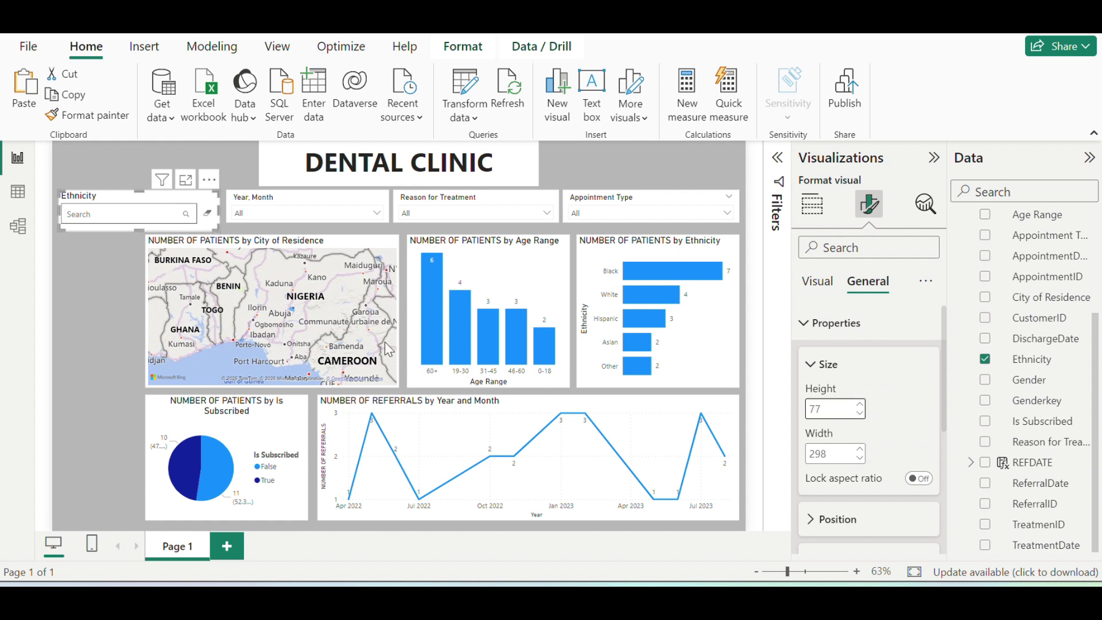
- Resize the Year, Month slicer to 76 high and 214 wide, and extend the Reason for Treatment slicer to a height of 76
click(325, 221)
drag(228, 203, 331, 231)
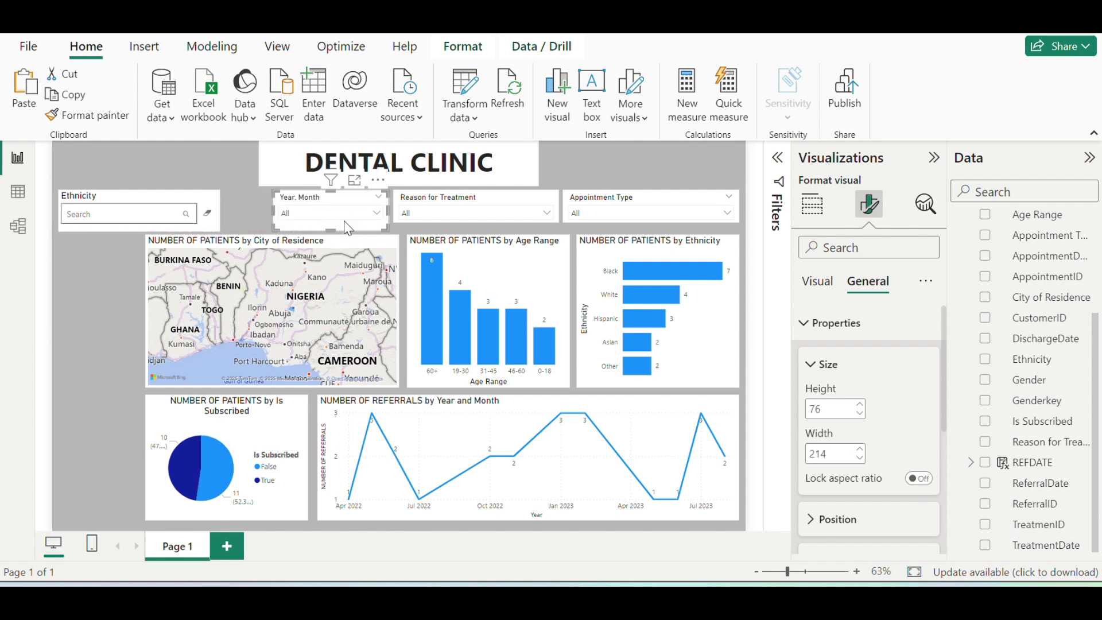
click(494, 222)
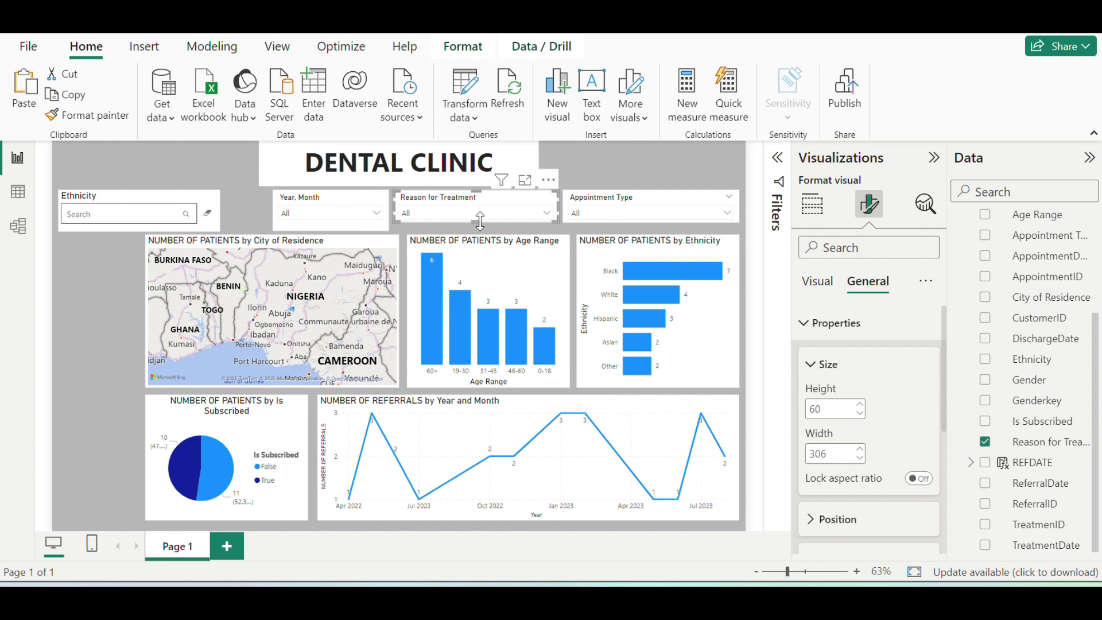
drag(480, 220, 480, 229)
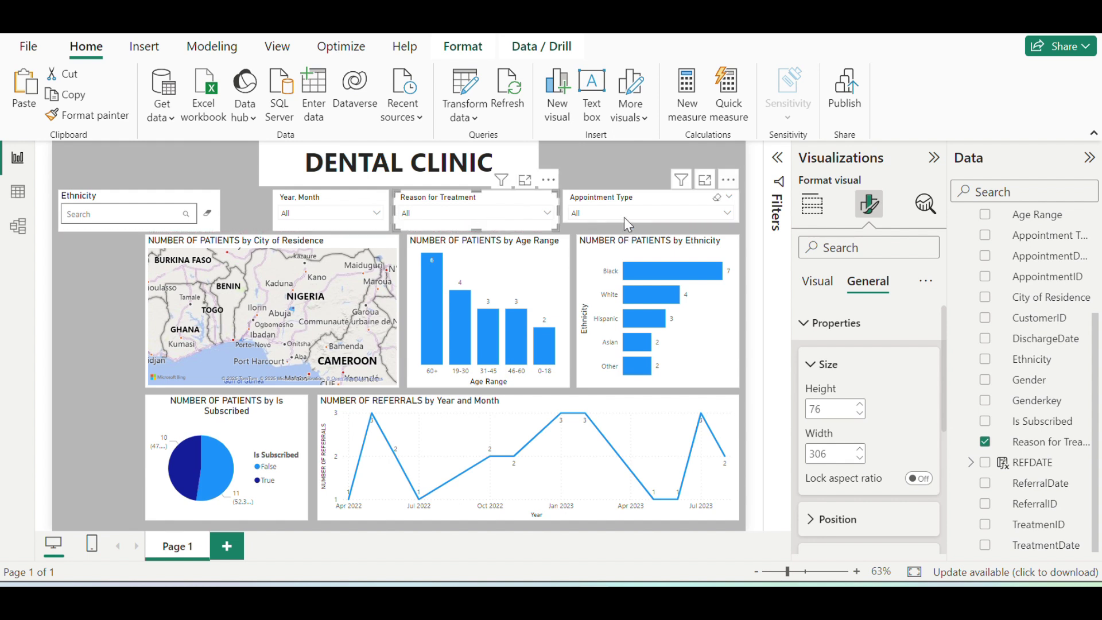
- Extend the Appointment Type slicer to a height of 76 and widen the Ethnicity search visual to 383, close to the Year, Month slicer
click(625, 215)
click(631, 227)
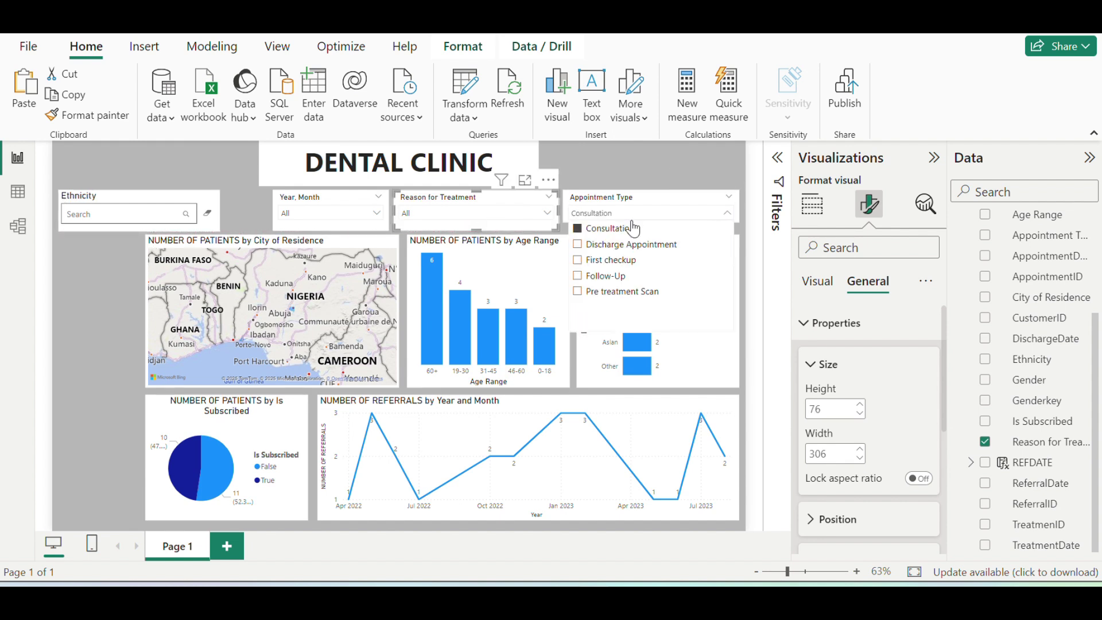
click(633, 228)
click(689, 199)
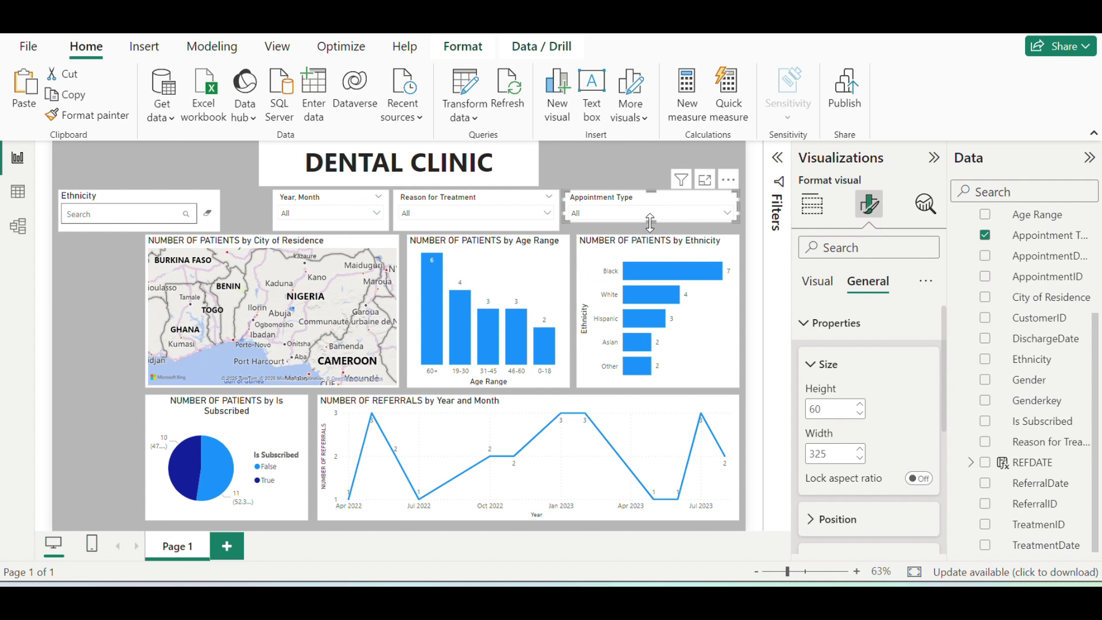
drag(650, 222, 654, 230)
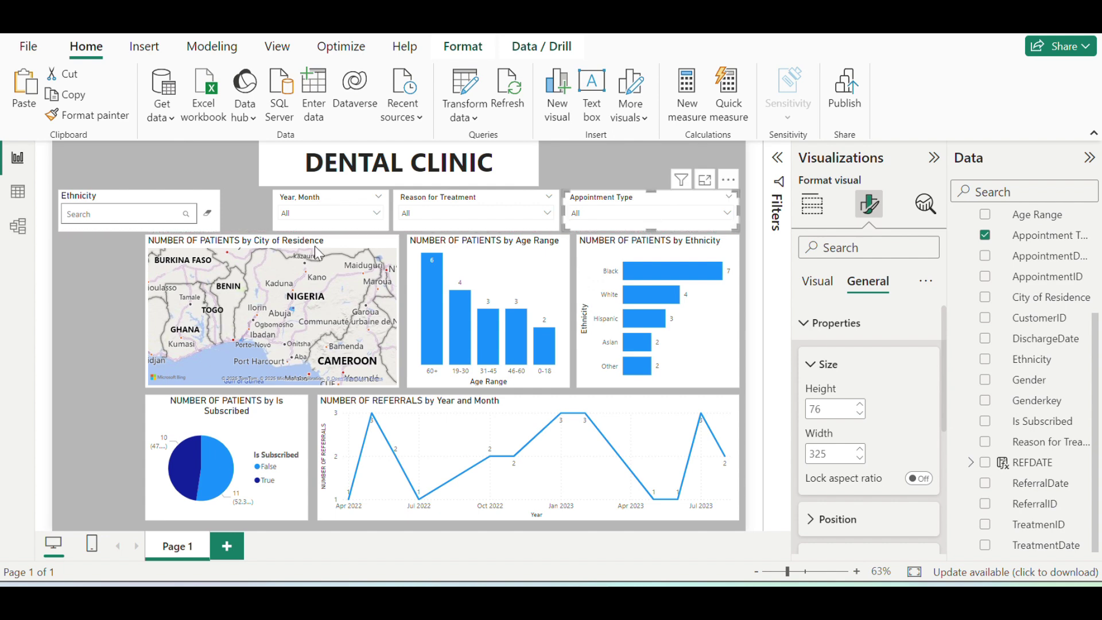
click(176, 207)
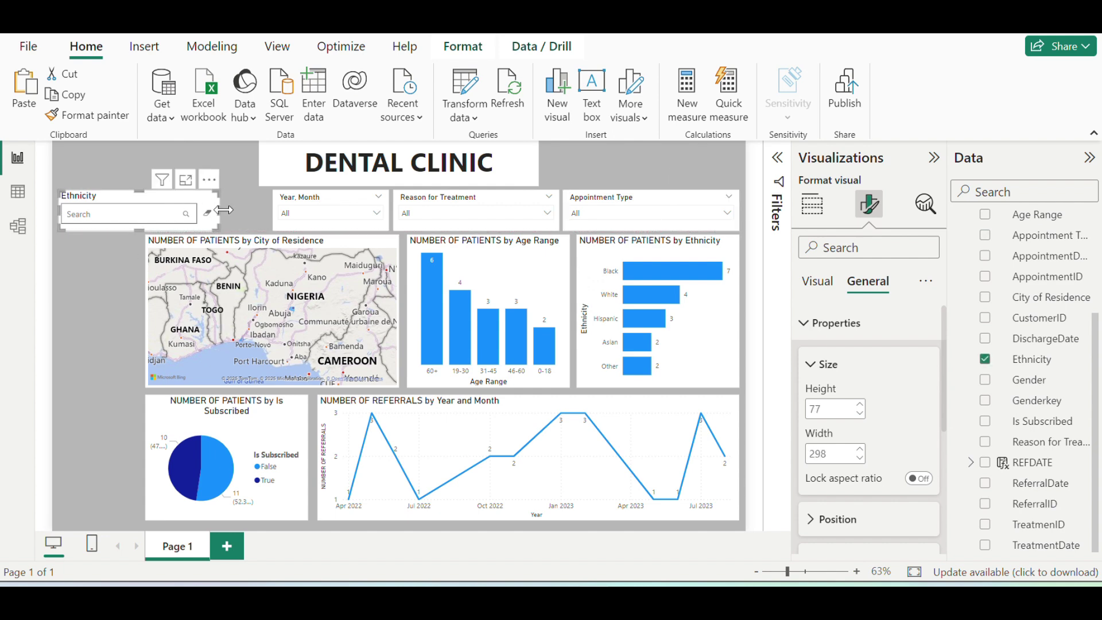
drag(223, 210, 266, 214)
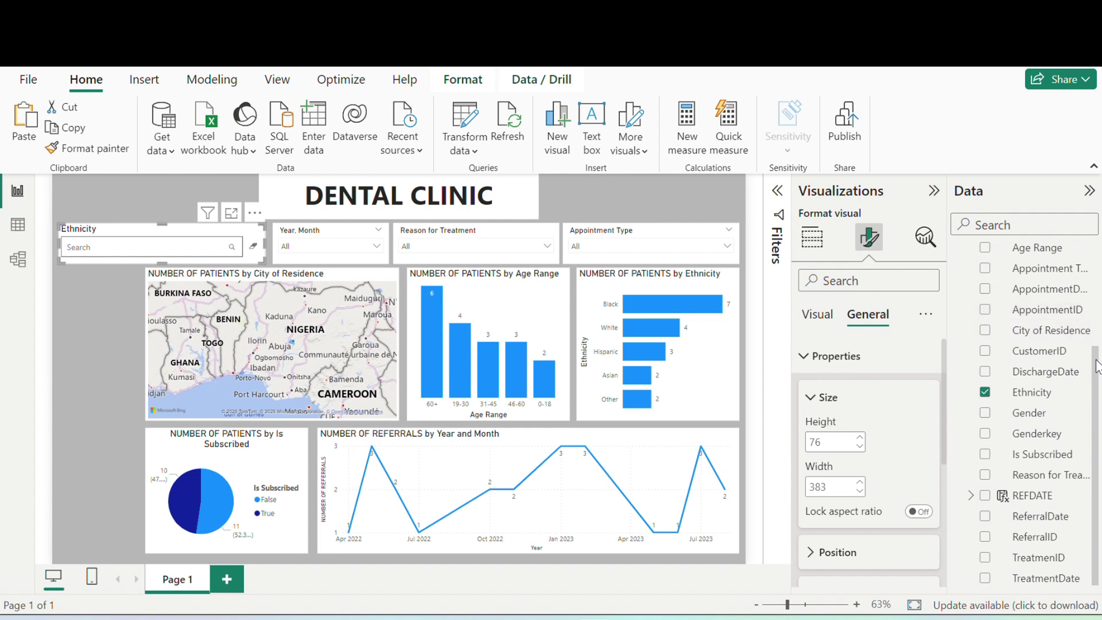
- Add a calculated column named SEARCH BOX to the dental_clinic_Activity Data table
scroll(1096, 366, up, 5)
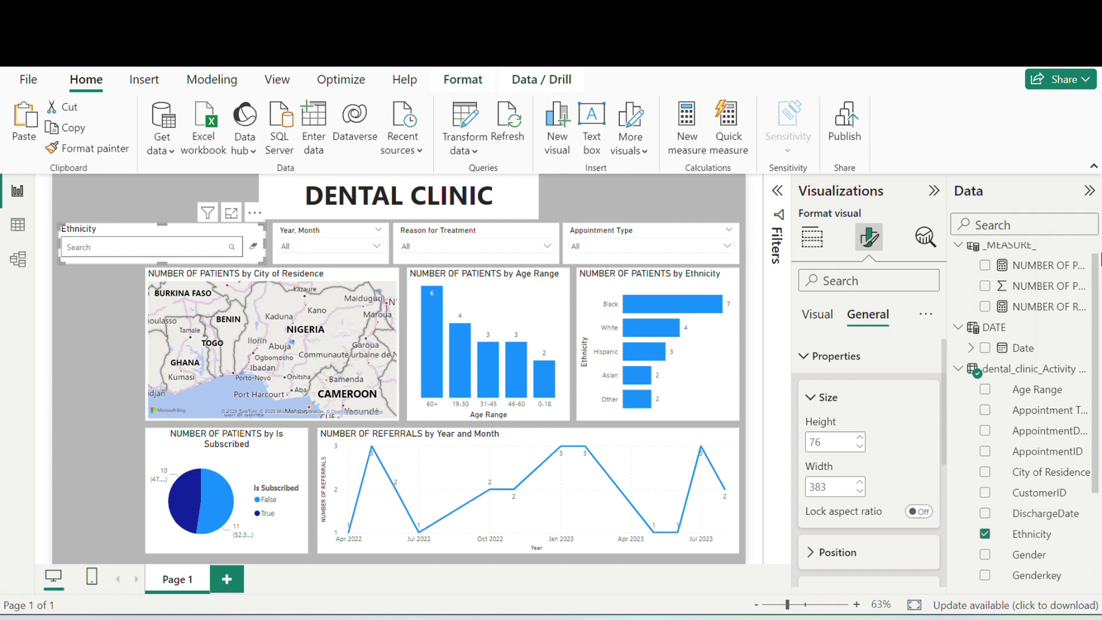
click(966, 379)
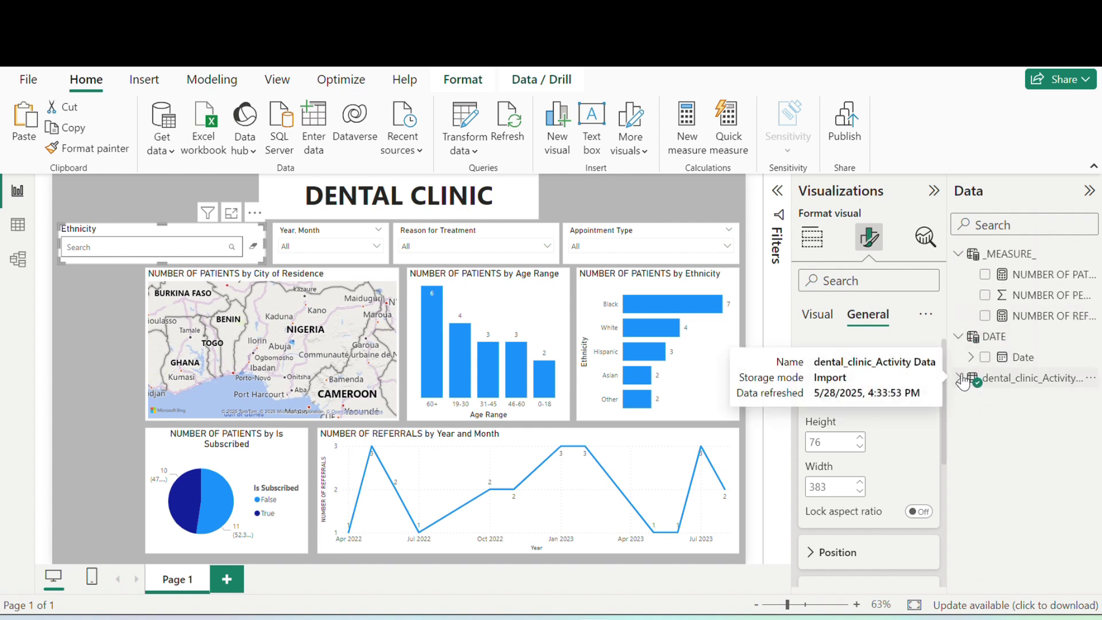
right_click(998, 382)
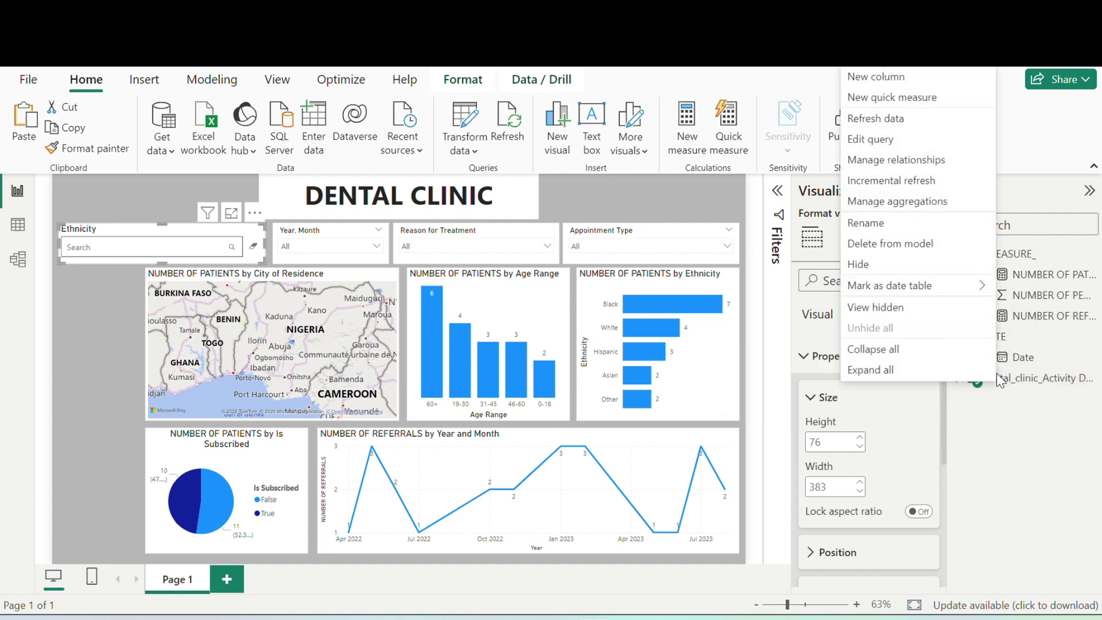
click(902, 78)
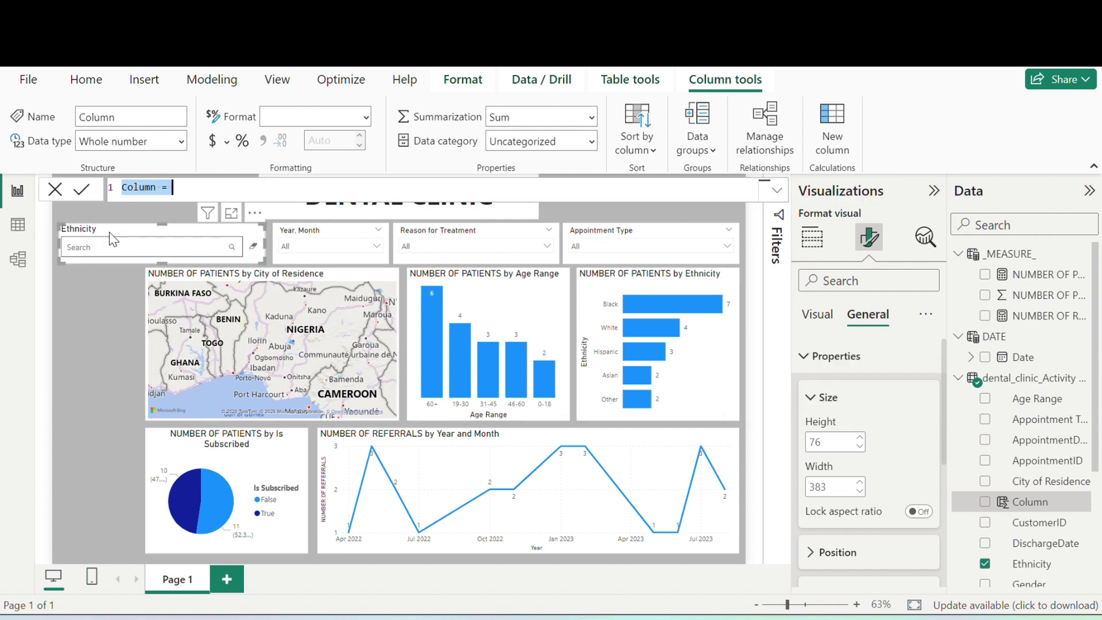
text(SEAR)
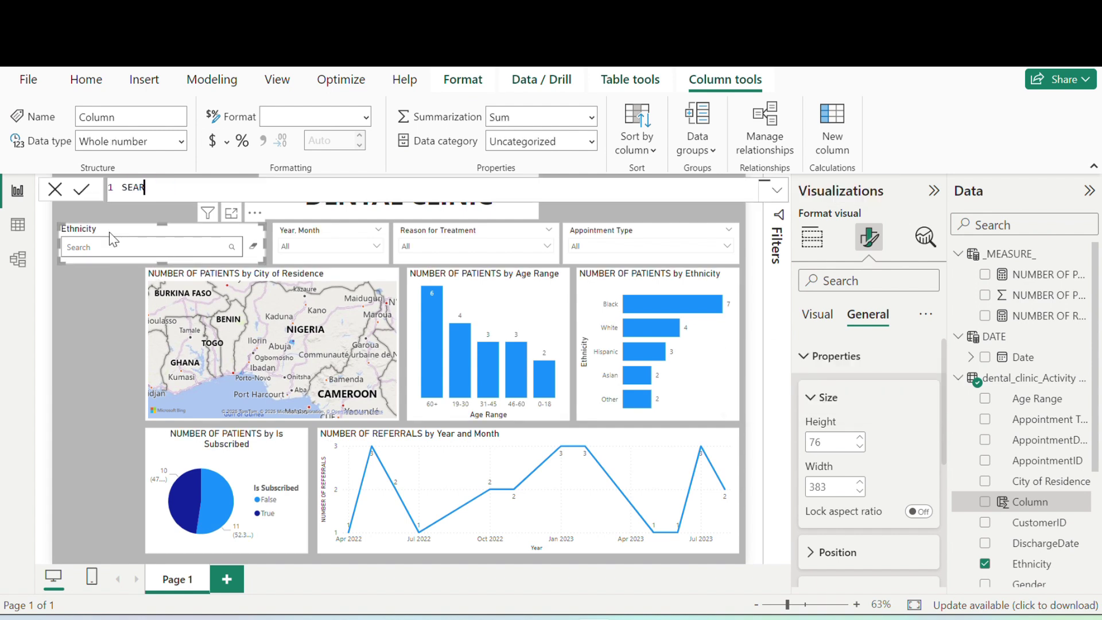
text(CH BOX=A)
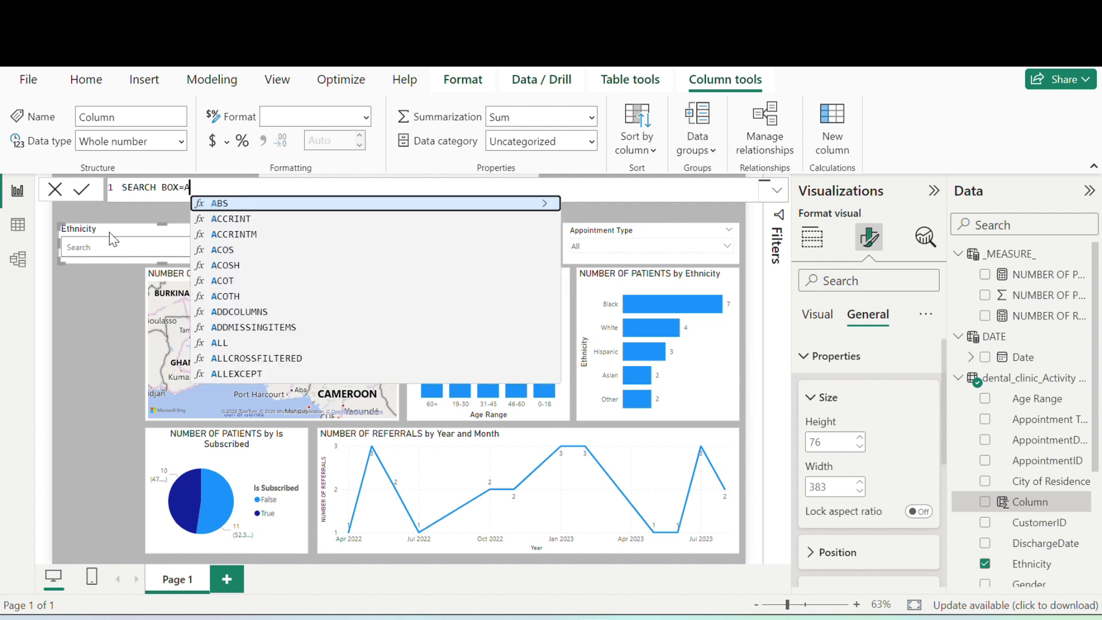
- Write the SEARCH BOX formula to join the Appointment Type and Ethnicity columns with a space between them
text(PPOINMENT)
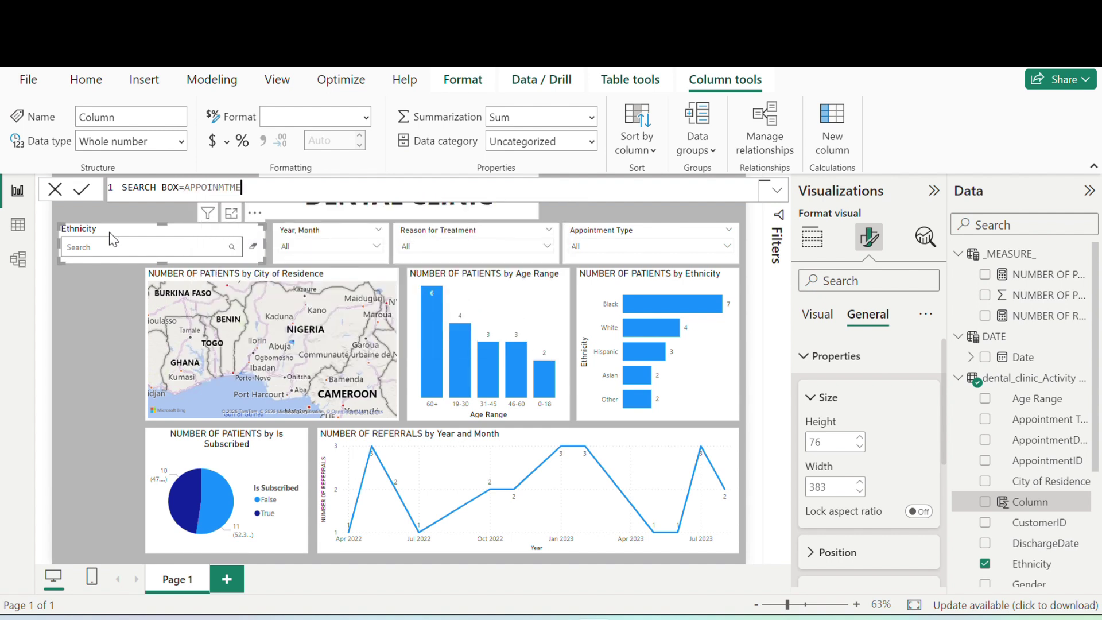
key(BackSpace)
key(BackSpace)
key(BackSpace)
key(BackSpace)
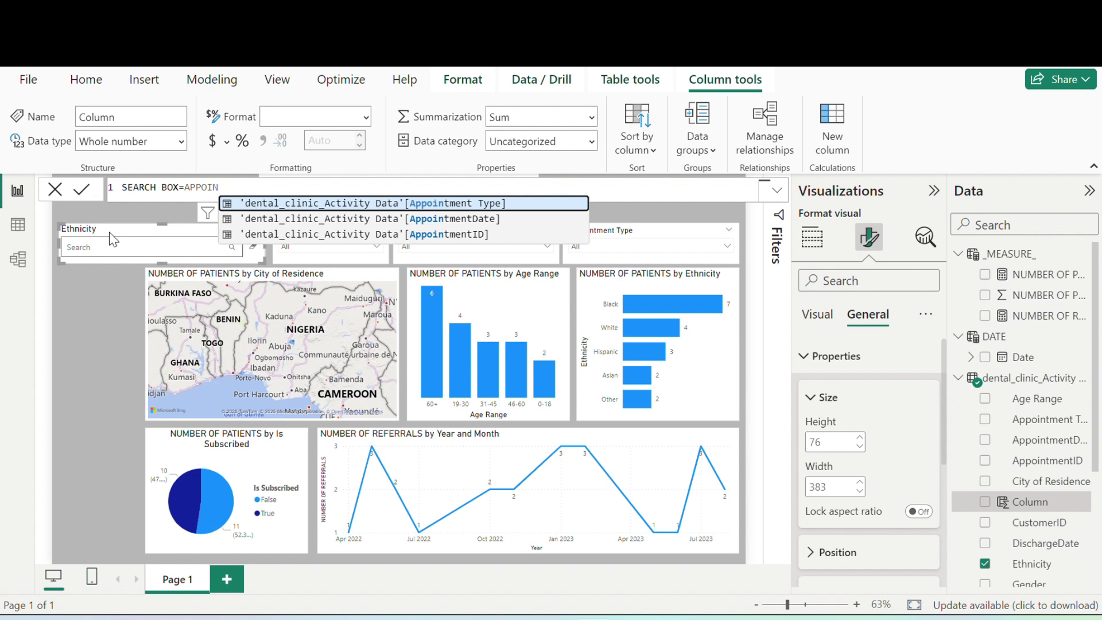
click(407, 202)
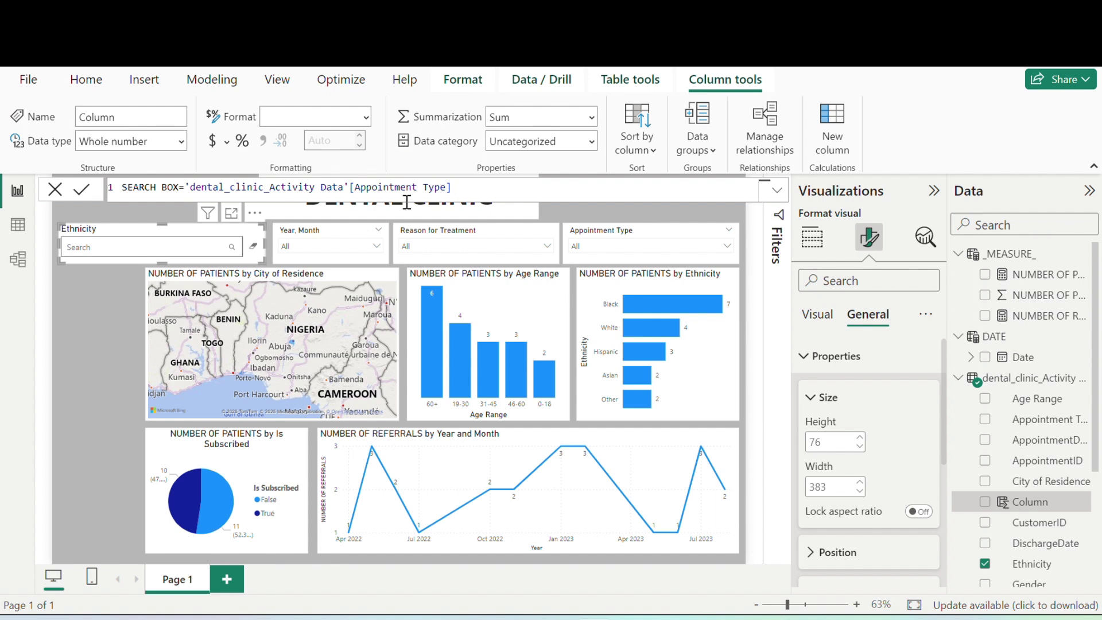
text(& ")
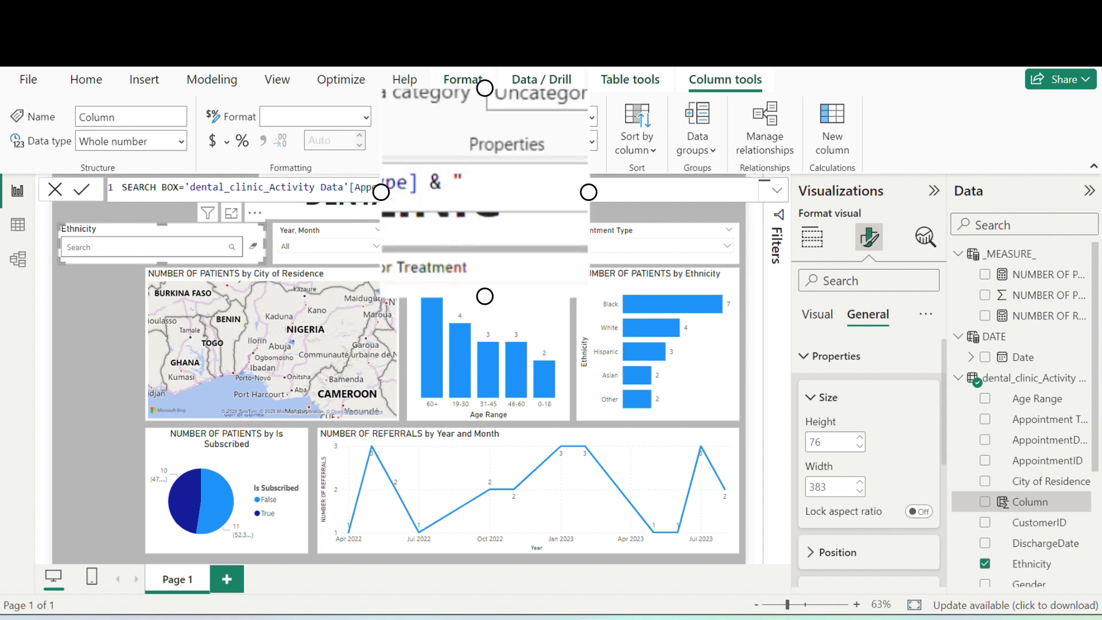
text( " & ETHNI)
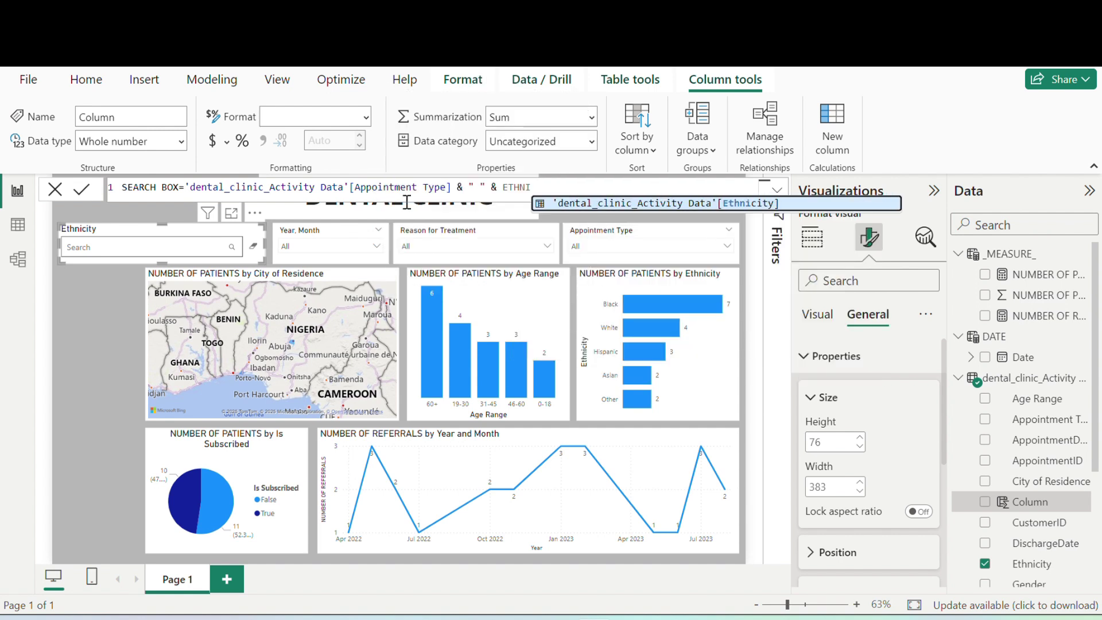
click(708, 204)
- Extend the SEARCH BOX formula with a space and the City of Residence column, and commit the calculated column
click(452, 187)
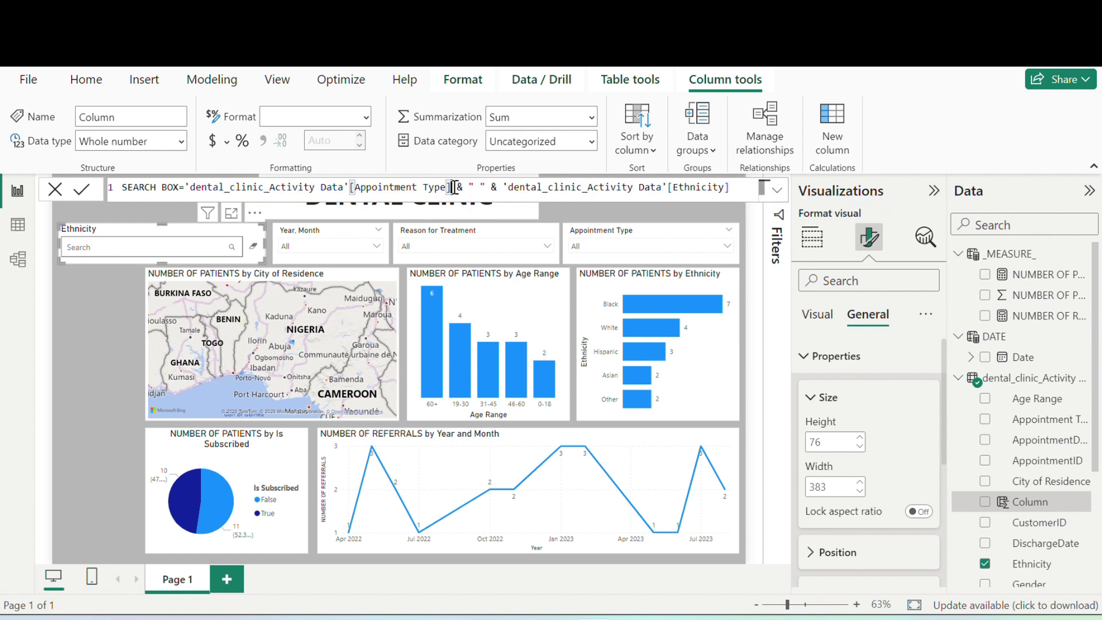
drag(453, 187, 503, 187)
key(ctrl+c)
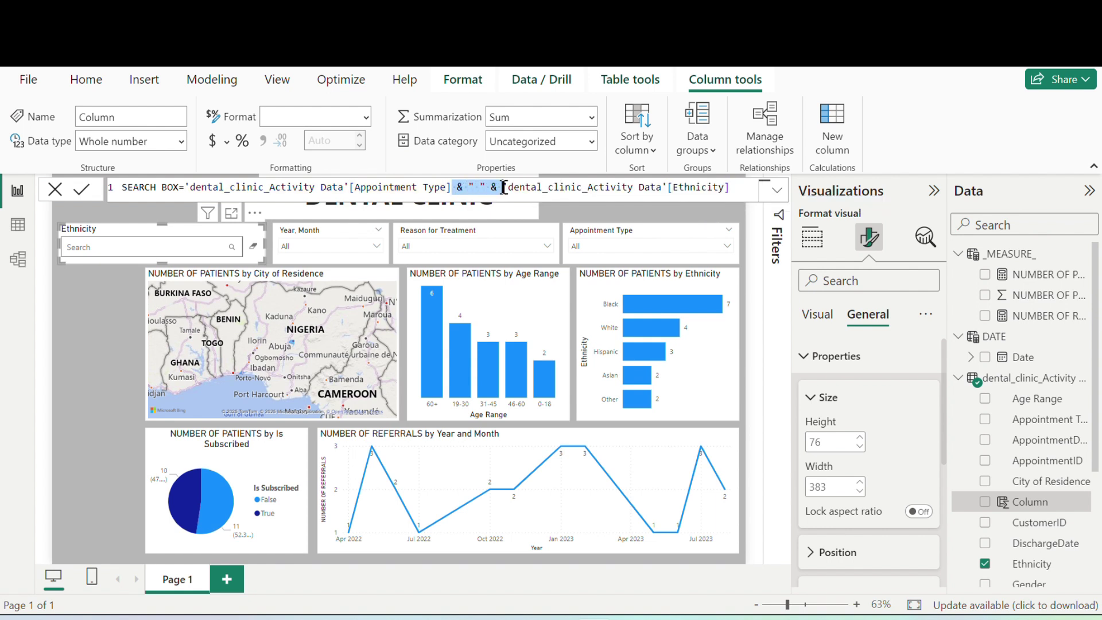
click(745, 189)
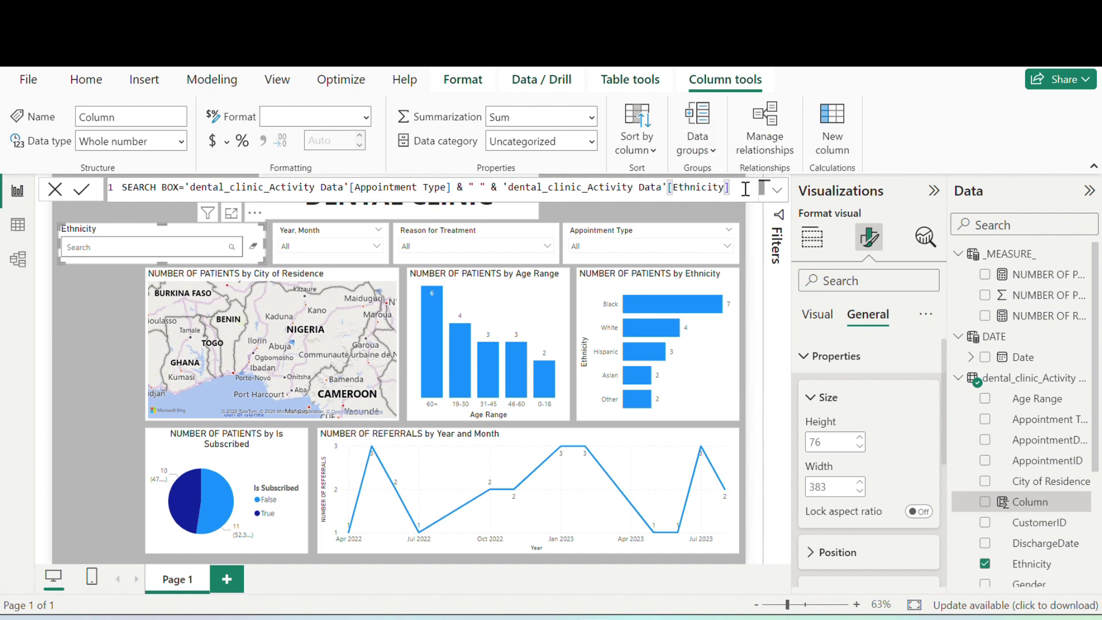
key(ctrl+v)
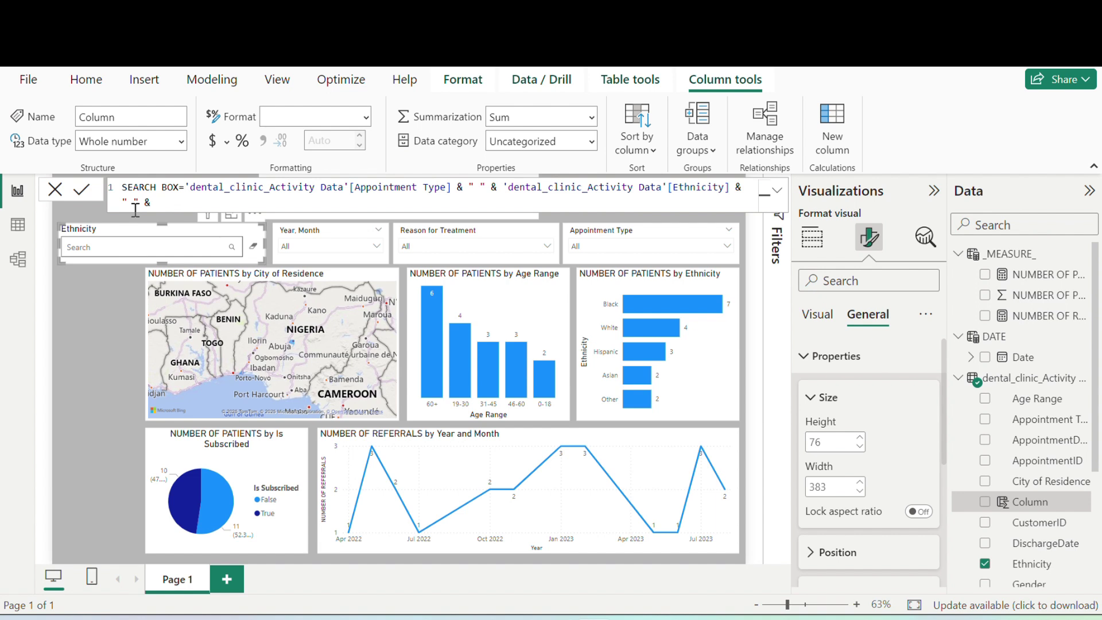
text(CITY)
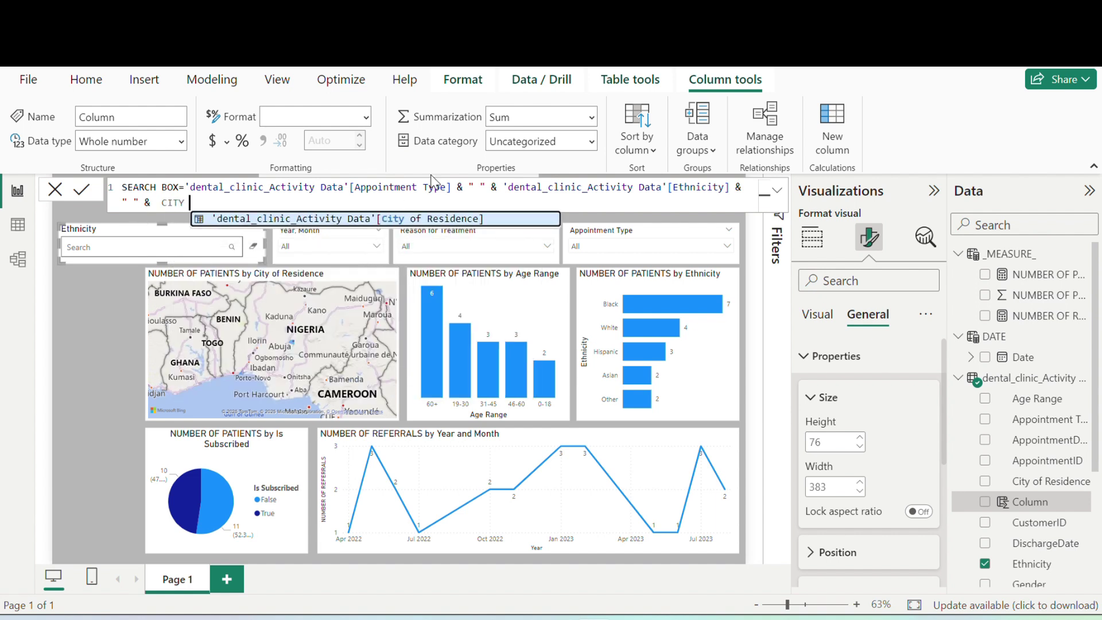
key(Tab)
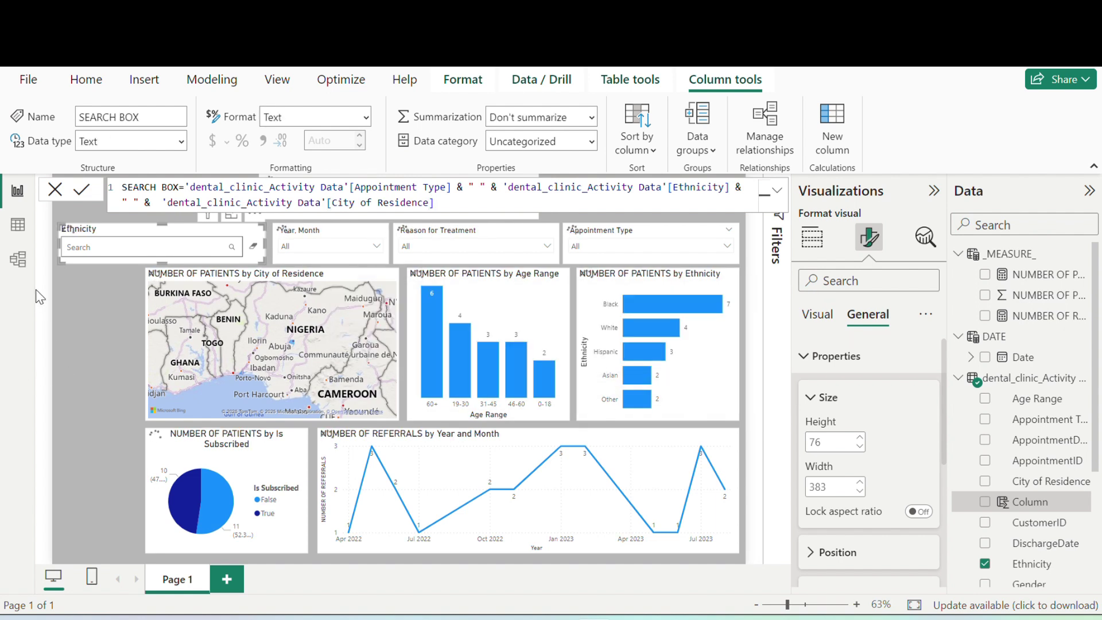
click(52, 191)
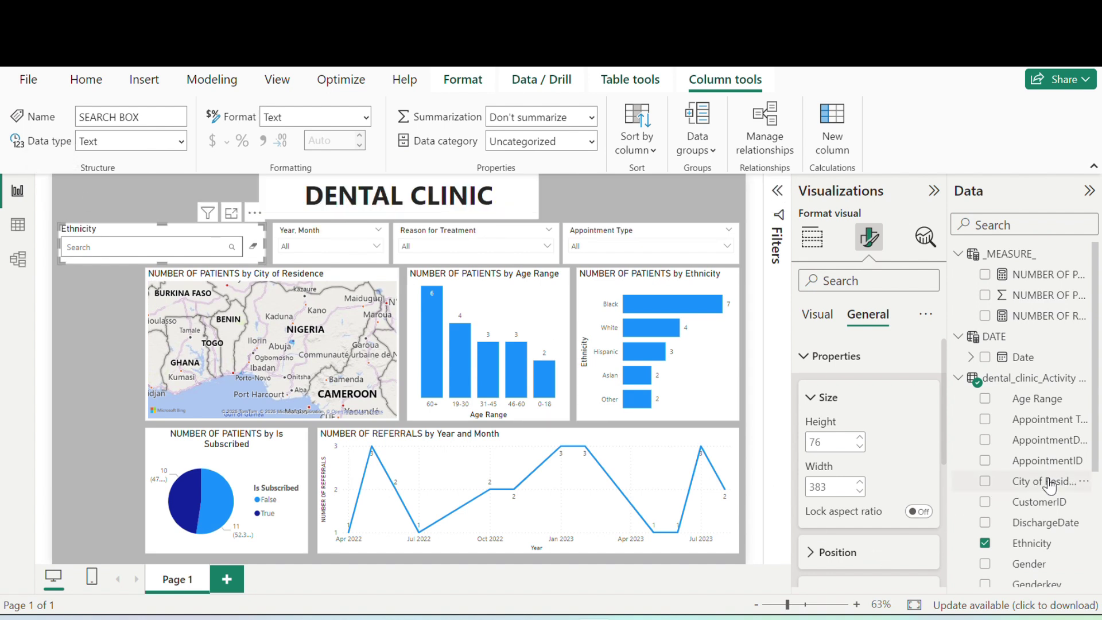
- Replace the Ethnicity field of the search visual with the SEARCH BOX column
scroll(1097, 453, down, 3)
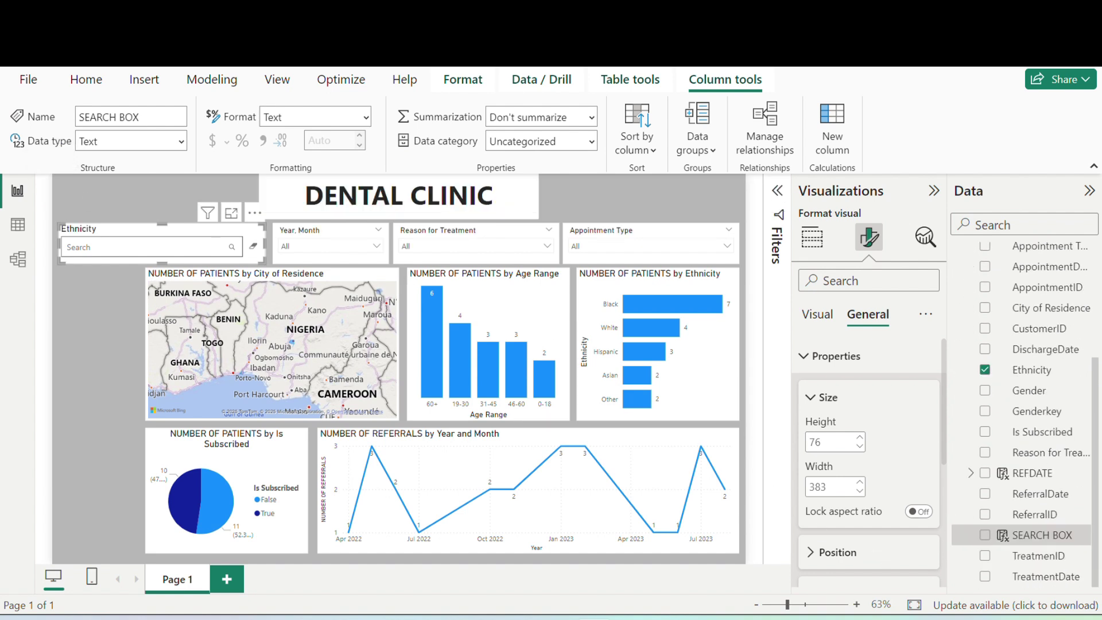
click(812, 237)
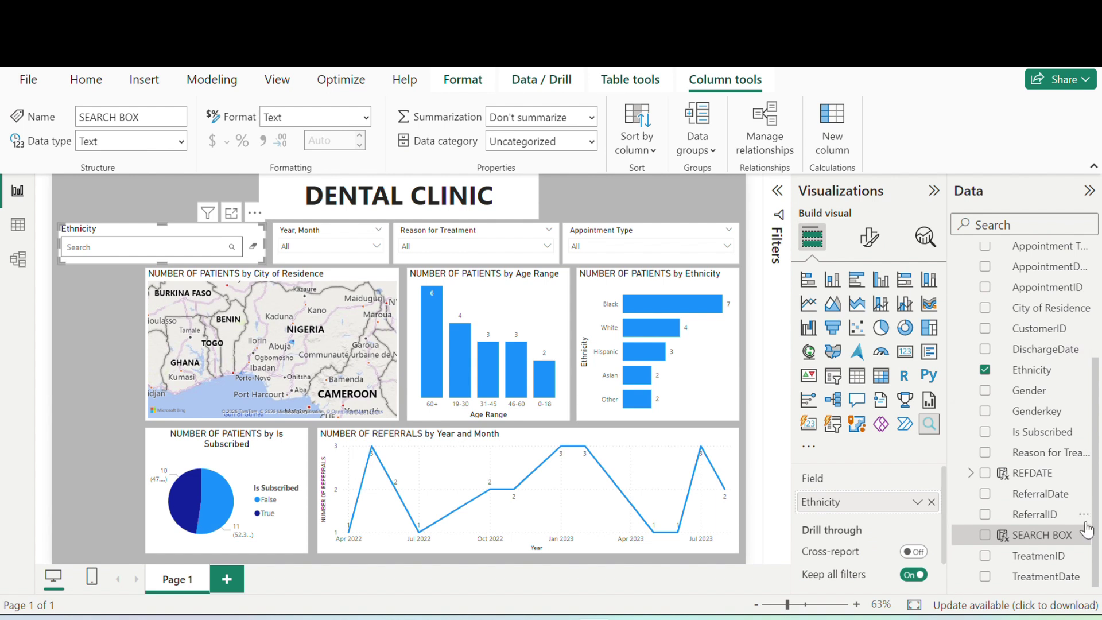
drag(1041, 534, 915, 505)
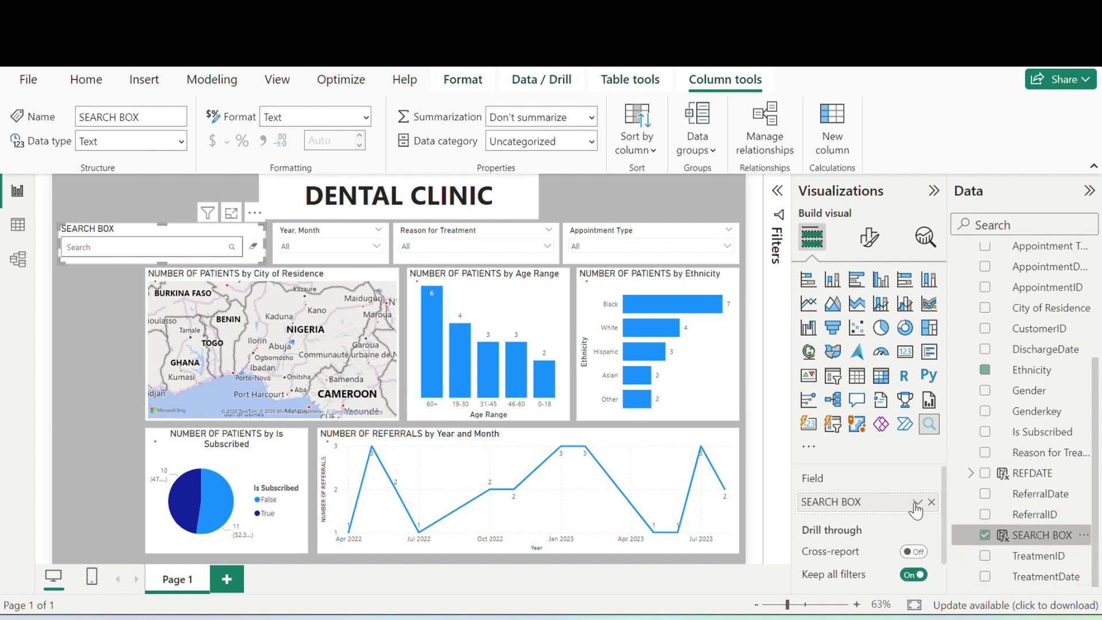
- Test the SEARCH BOX visual by filtering the report for BLACK, and clear the search
click(148, 246)
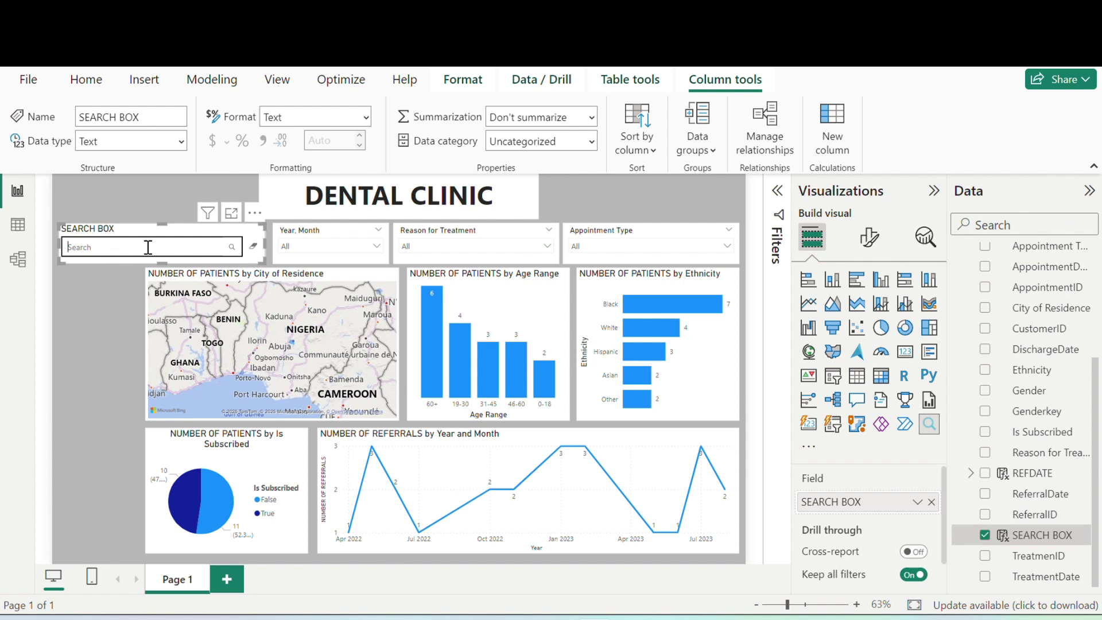
text(c)
key(BackSpace)
key(BackSpace)
key(BackSpace)
key(BackSpace)
key(BackSpace)
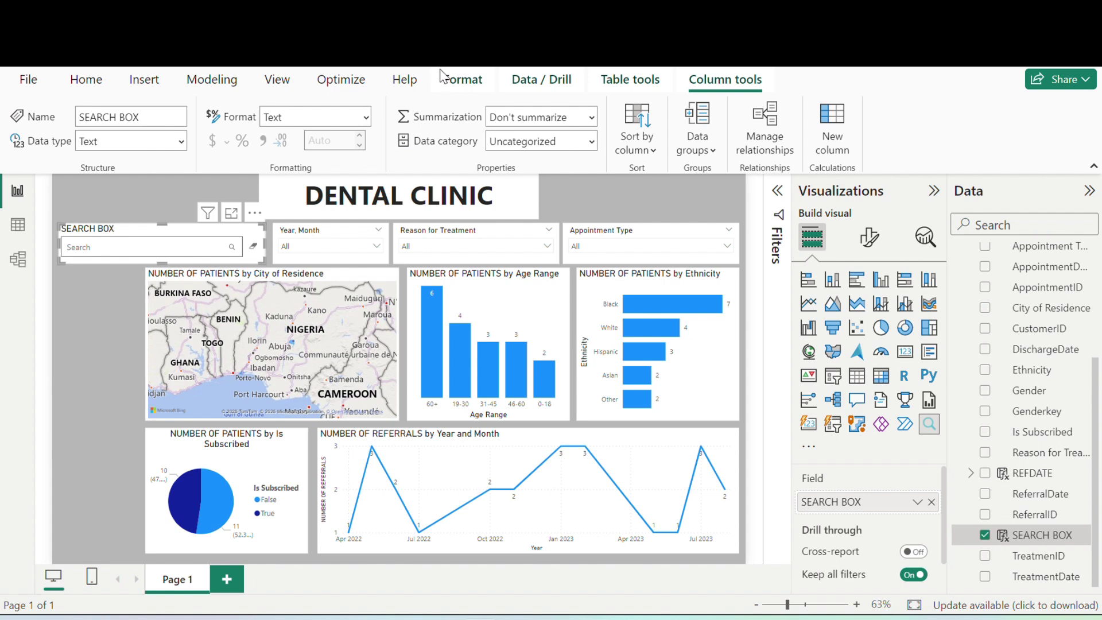
click(126, 247)
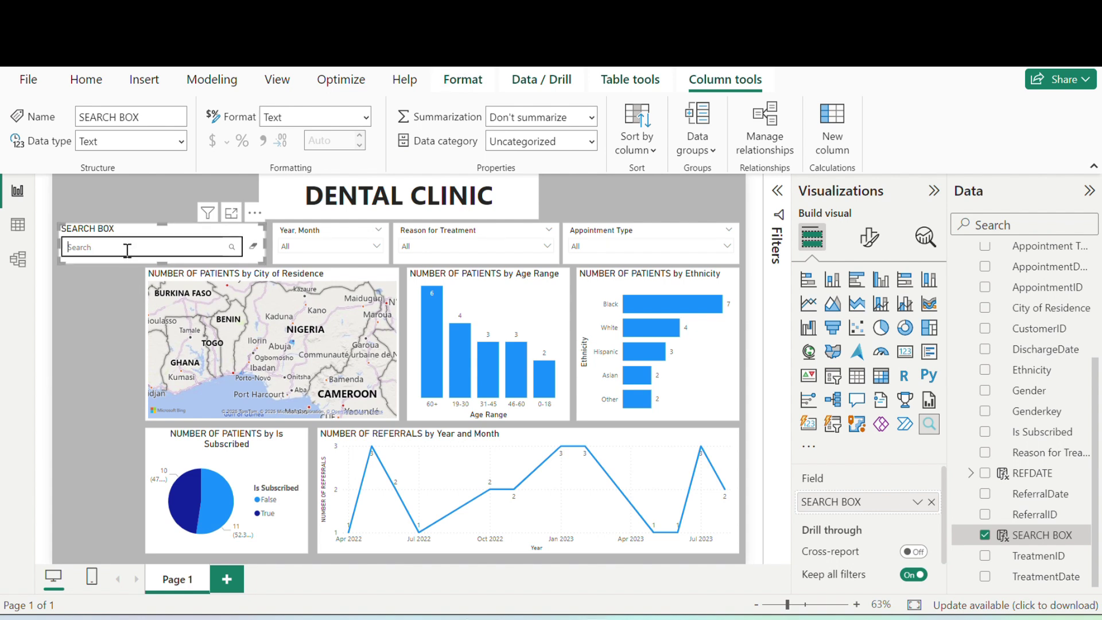
text(BLACK)
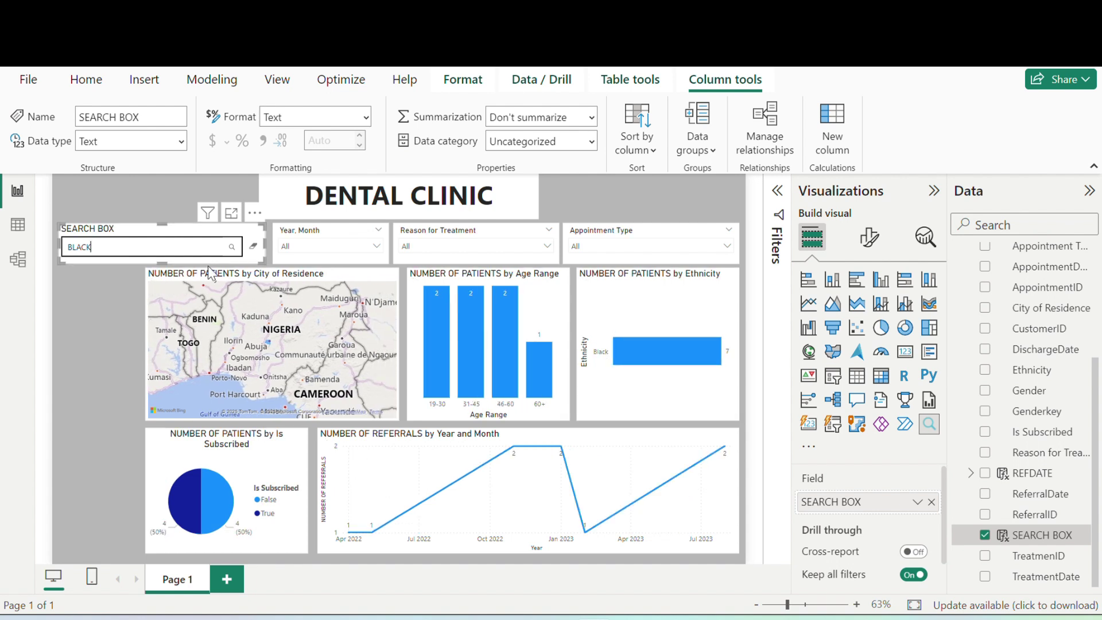
click(253, 247)
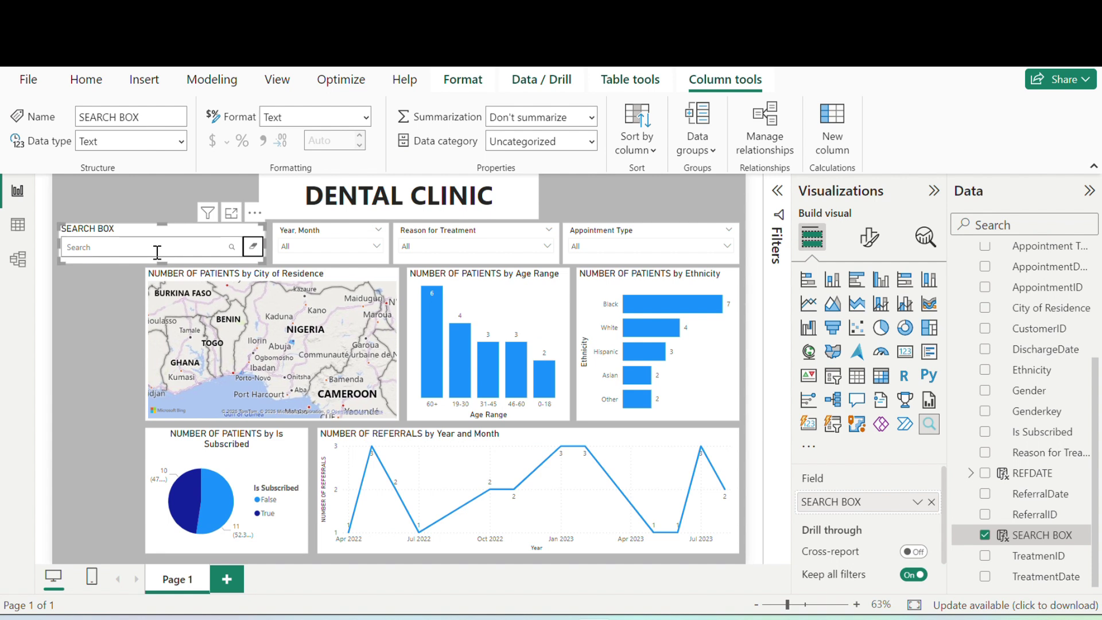
- Filter the report for FOLLOW through the SEARCH BOX visual and clear the search
click(157, 252)
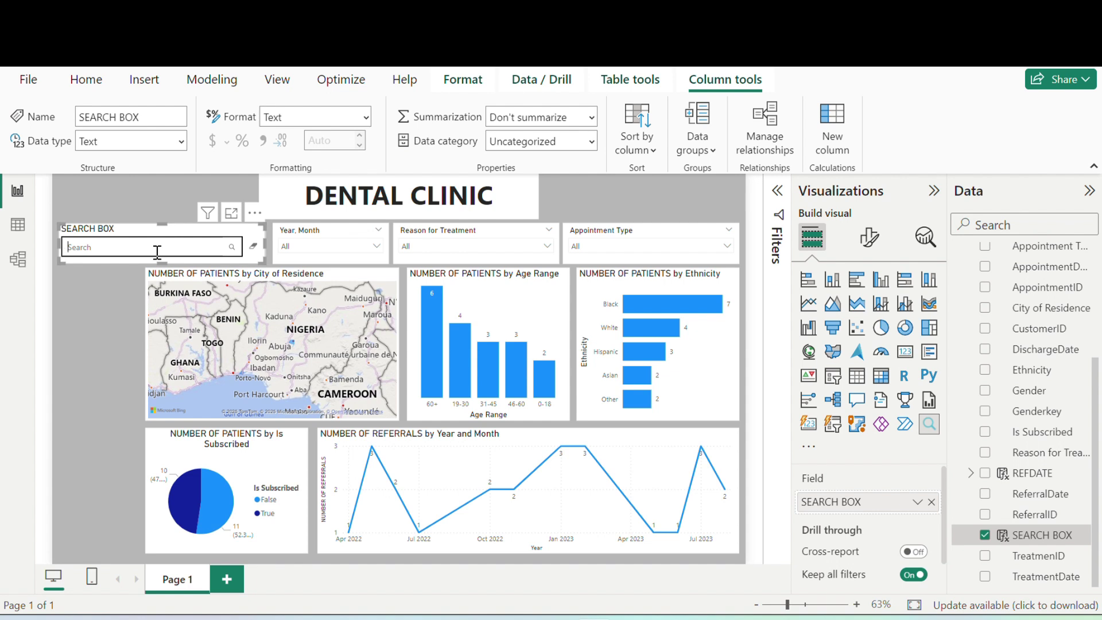
text(FOLLOW)
click(253, 251)
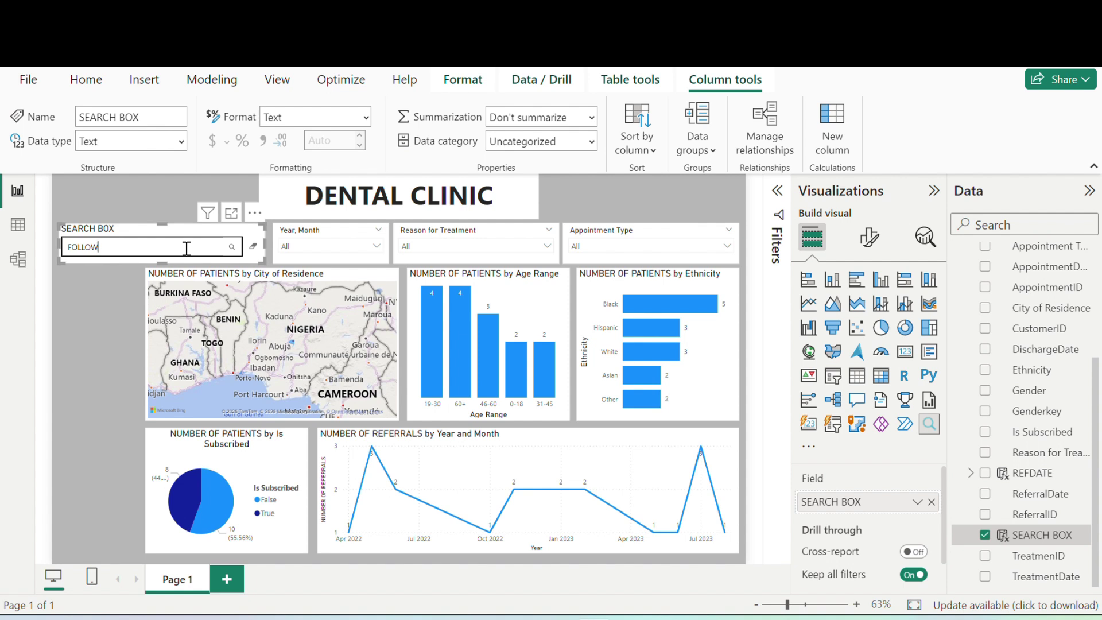
click(252, 247)
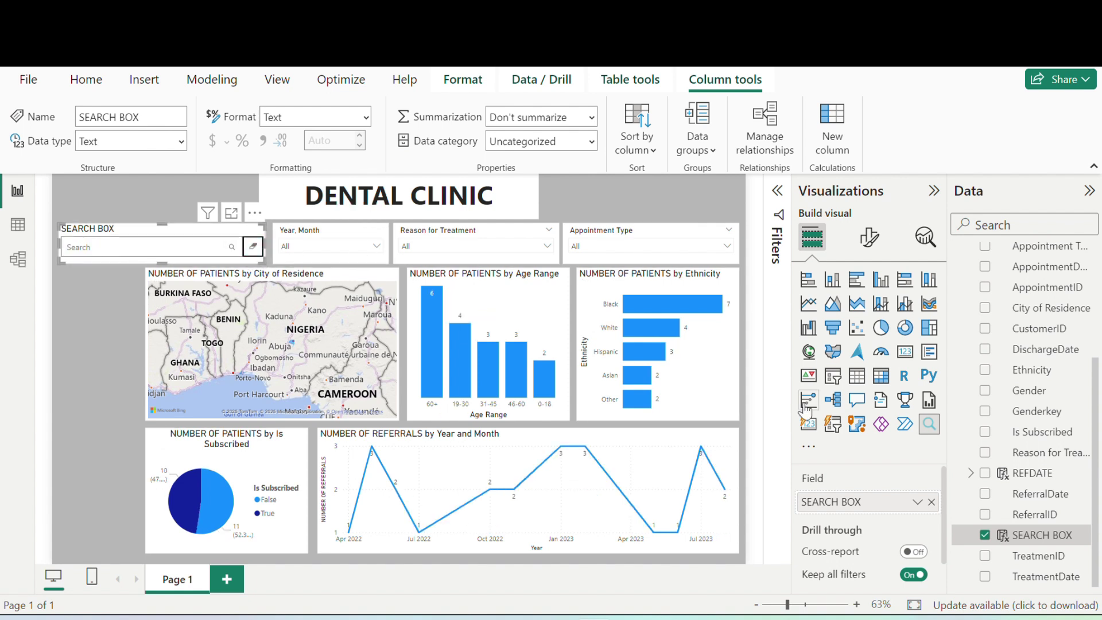
- Search the Power BI visuals gallery for TEXT F, view the Microsoft Text Filter details, and close the gallery
click(810, 449)
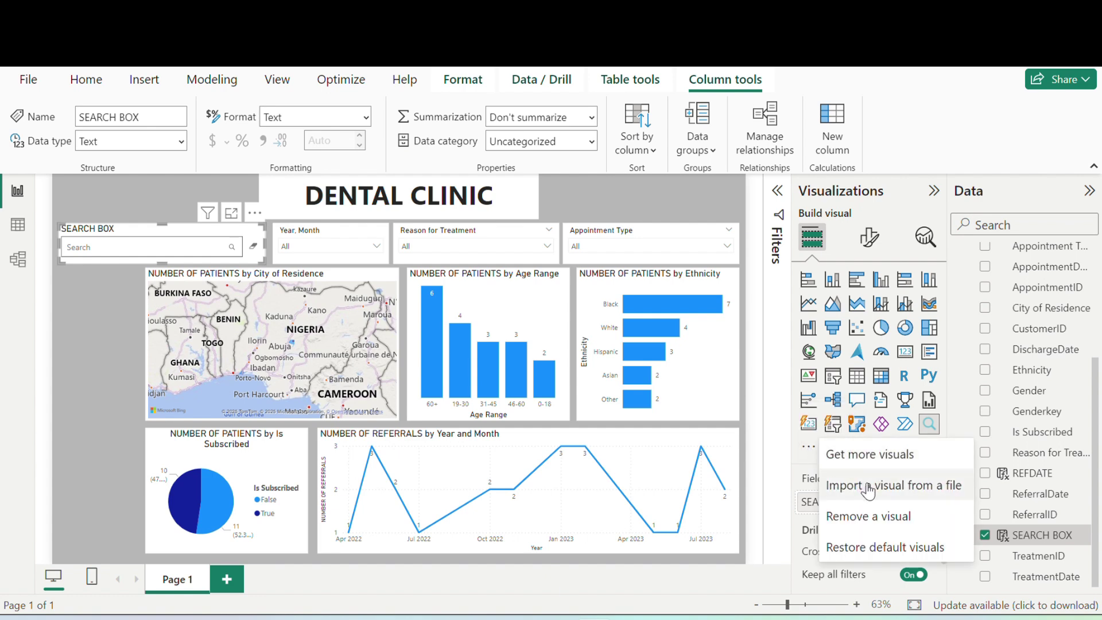
click(877, 456)
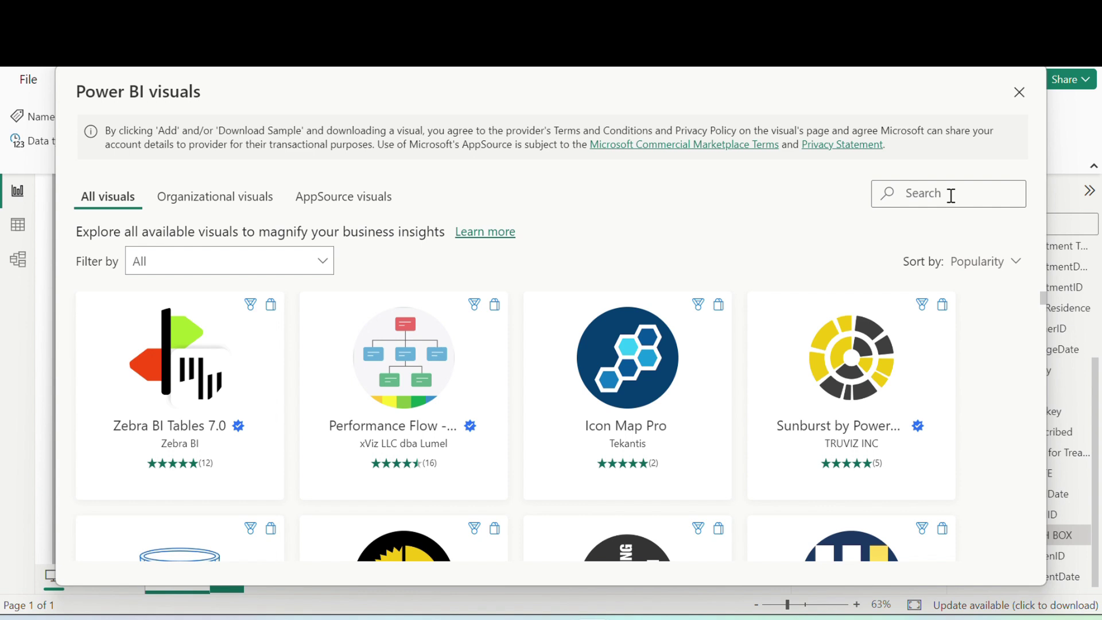
text(TEXT)
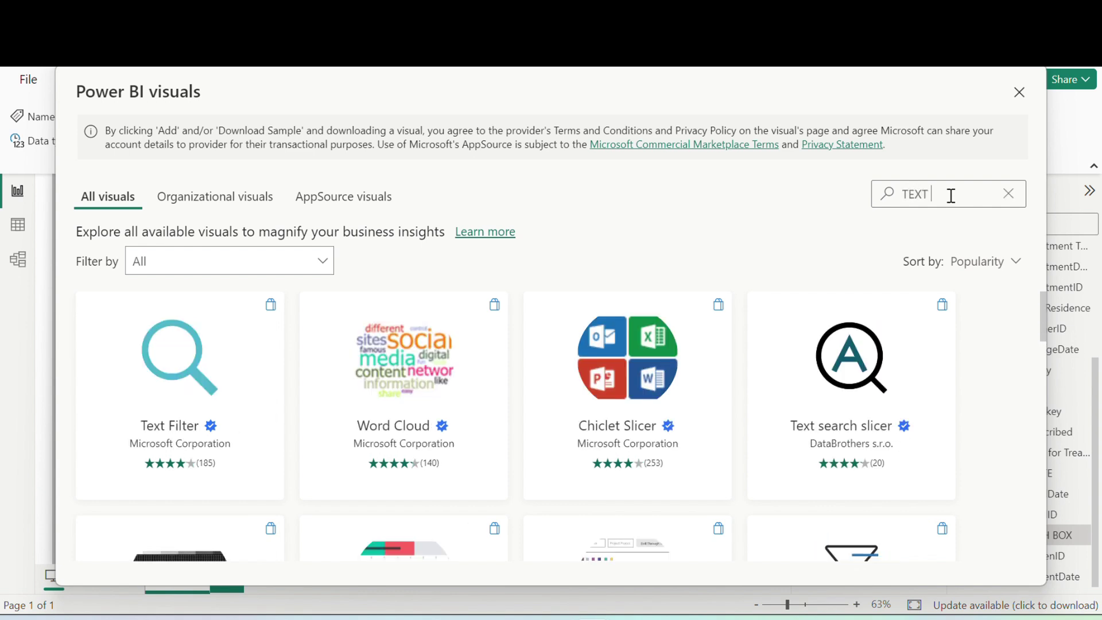
text( F)
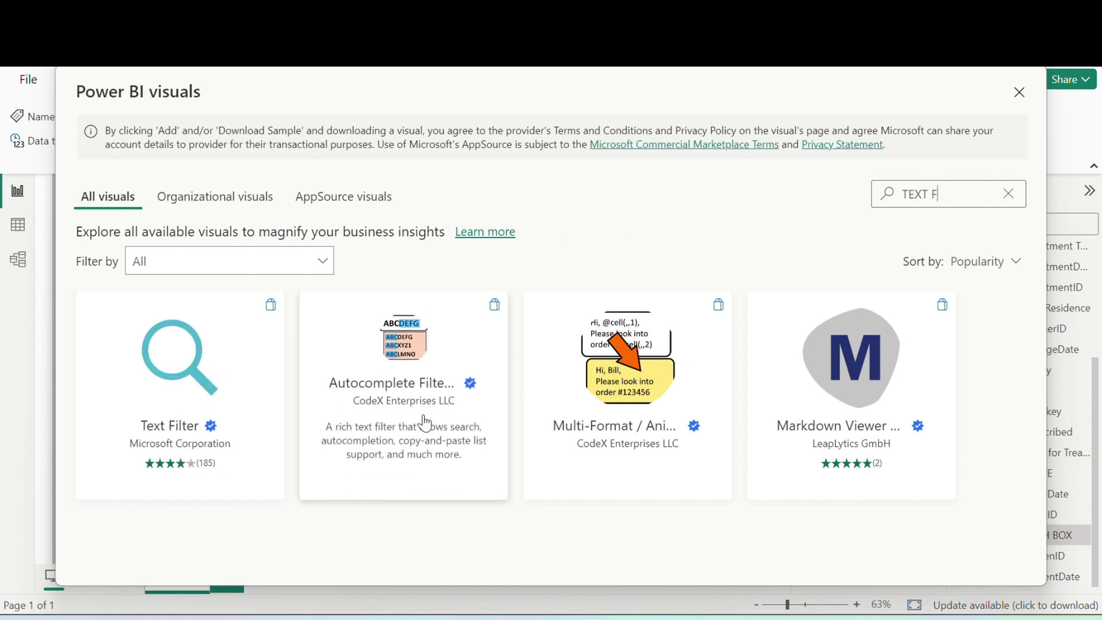
click(183, 385)
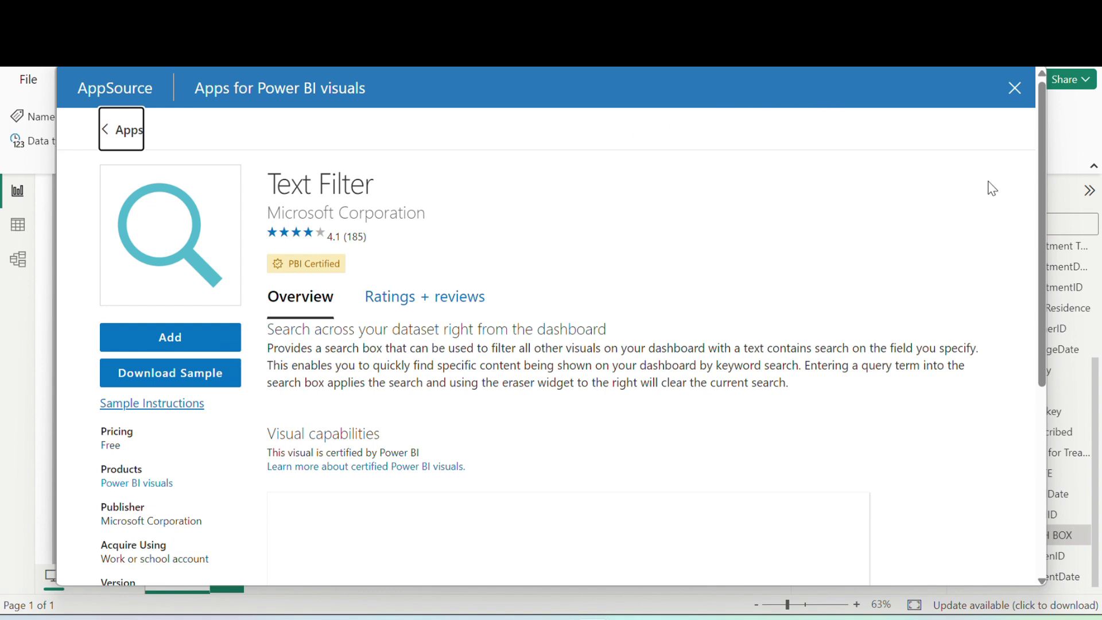
click(1017, 91)
click(1012, 89)
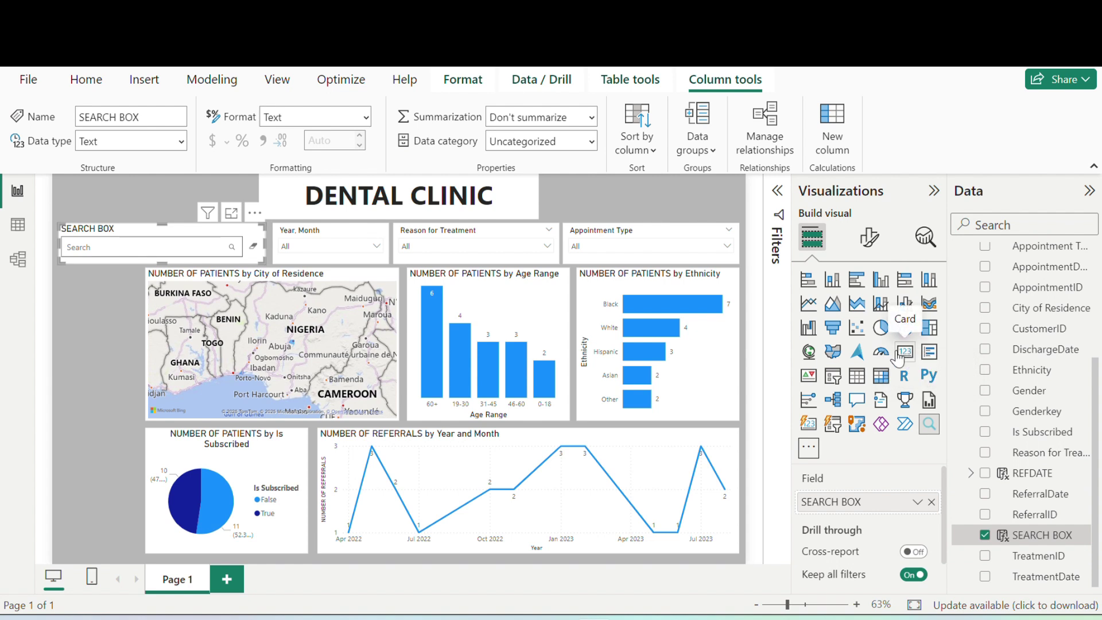
- Add a card visual showing the NUMBER OF REFERRALS measure in the empty space beside the map
click(133, 360)
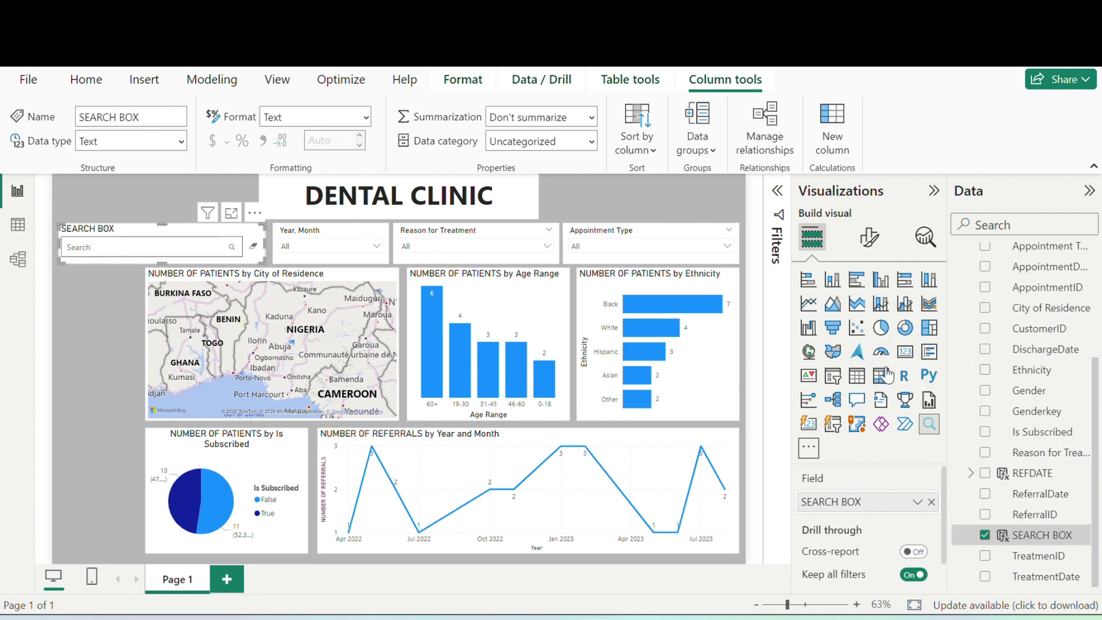
click(902, 354)
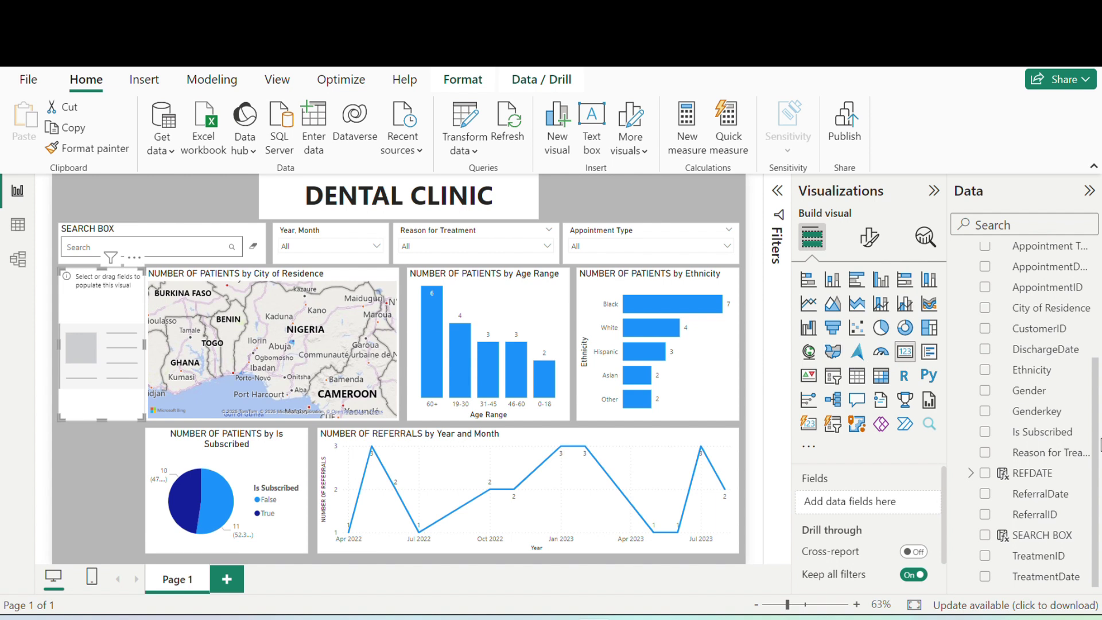
scroll(1095, 423, up, 5)
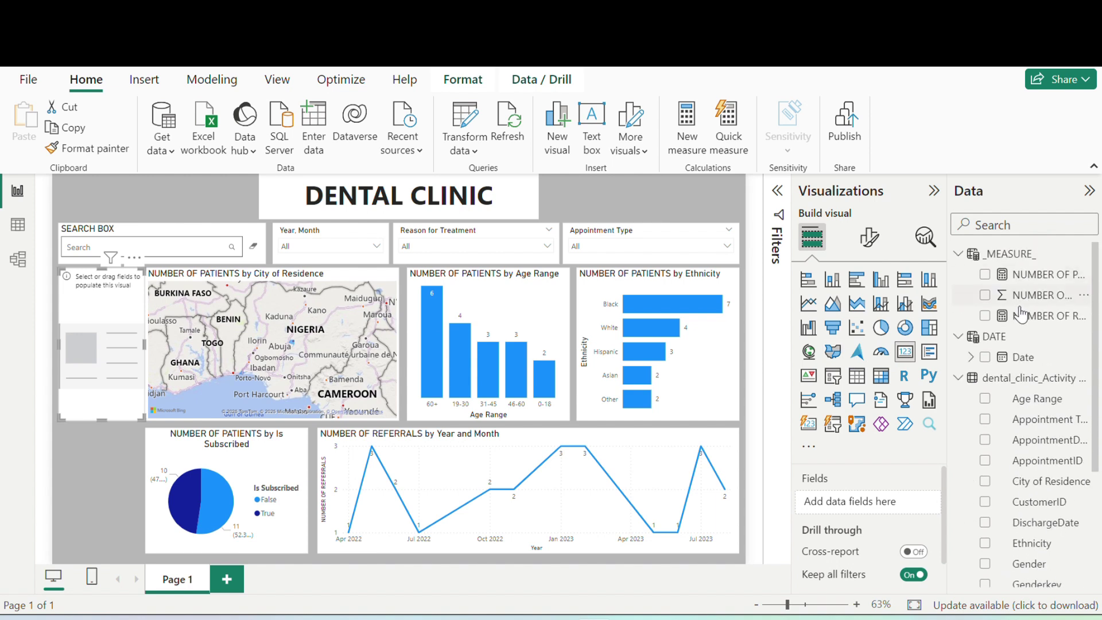
drag(1021, 316, 1027, 323)
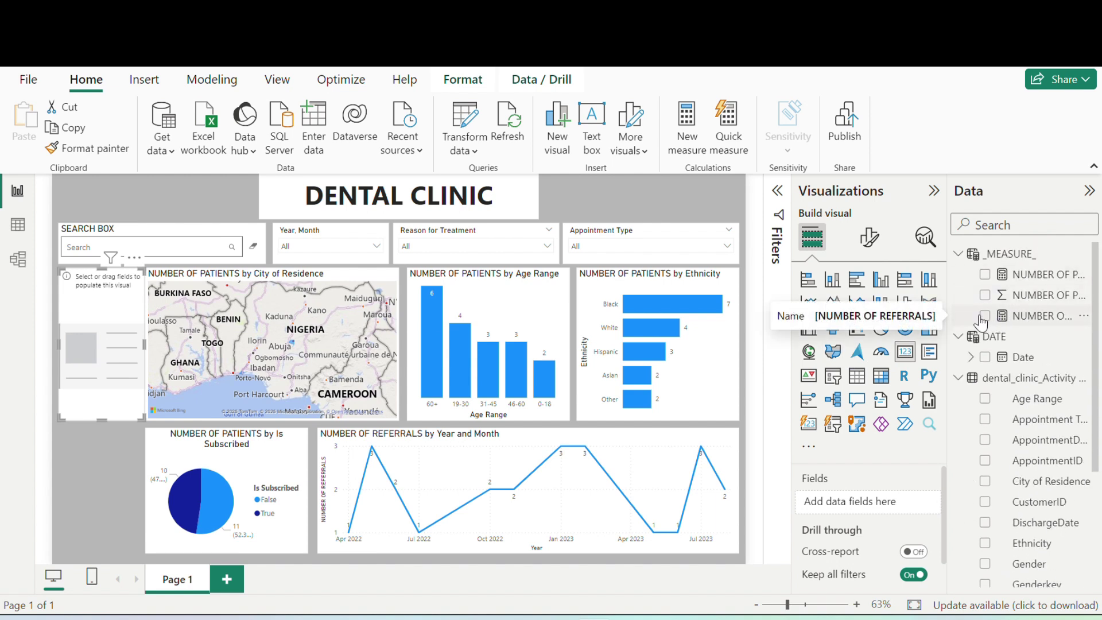
click(985, 316)
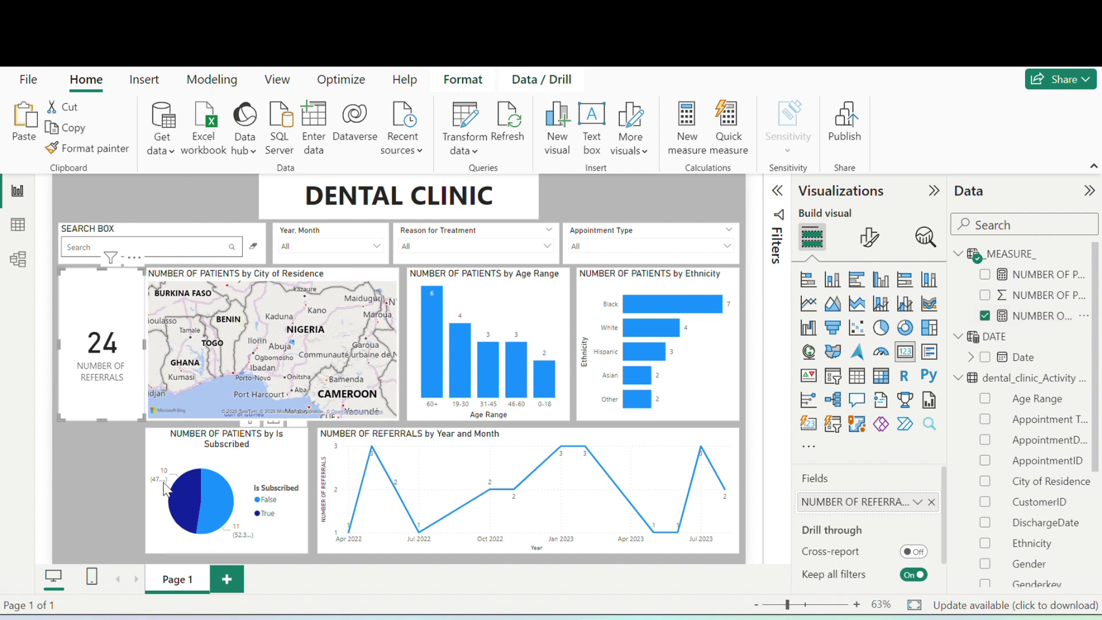
- Place a copy of the referrals card beside the pie chart and switch its field to NUMBER OF PATIENTS
drag(132, 285, 127, 418)
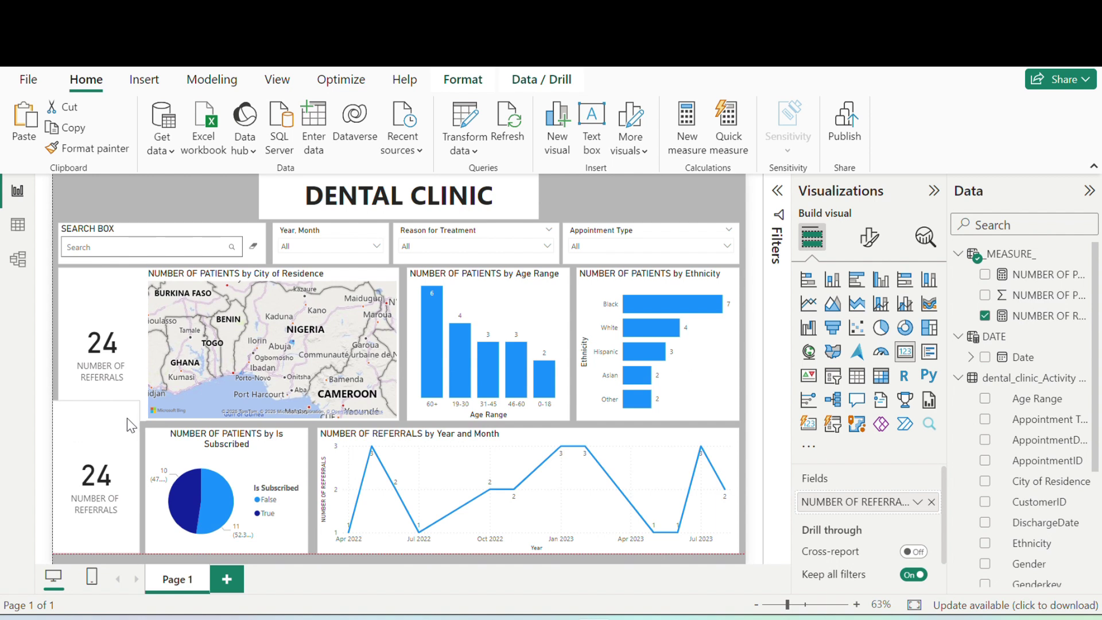
drag(128, 417, 128, 417)
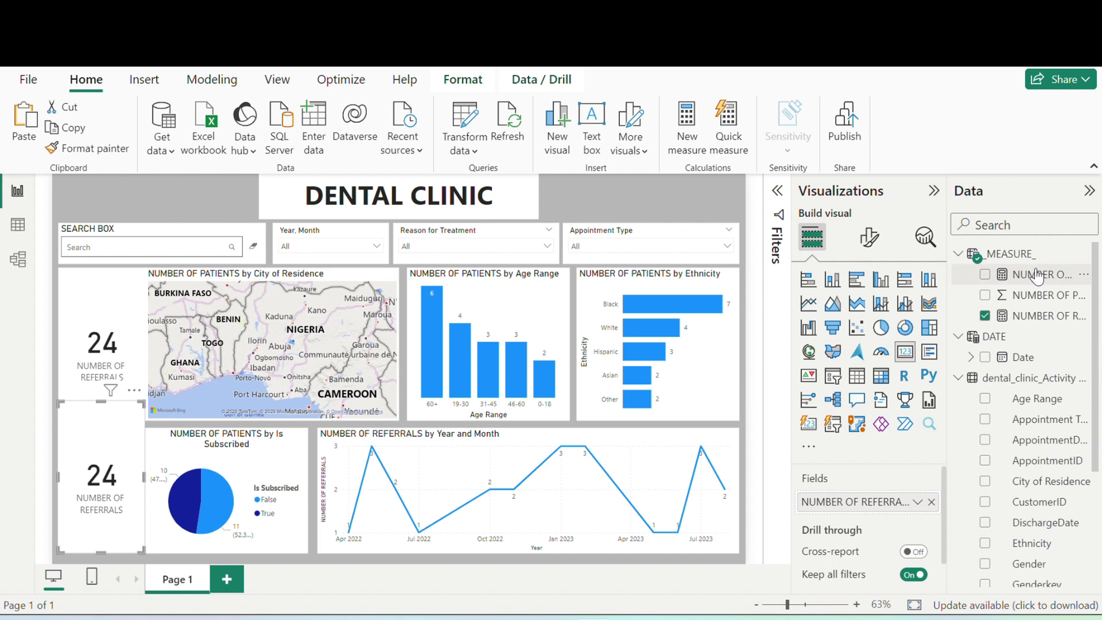
drag(1032, 275, 893, 491)
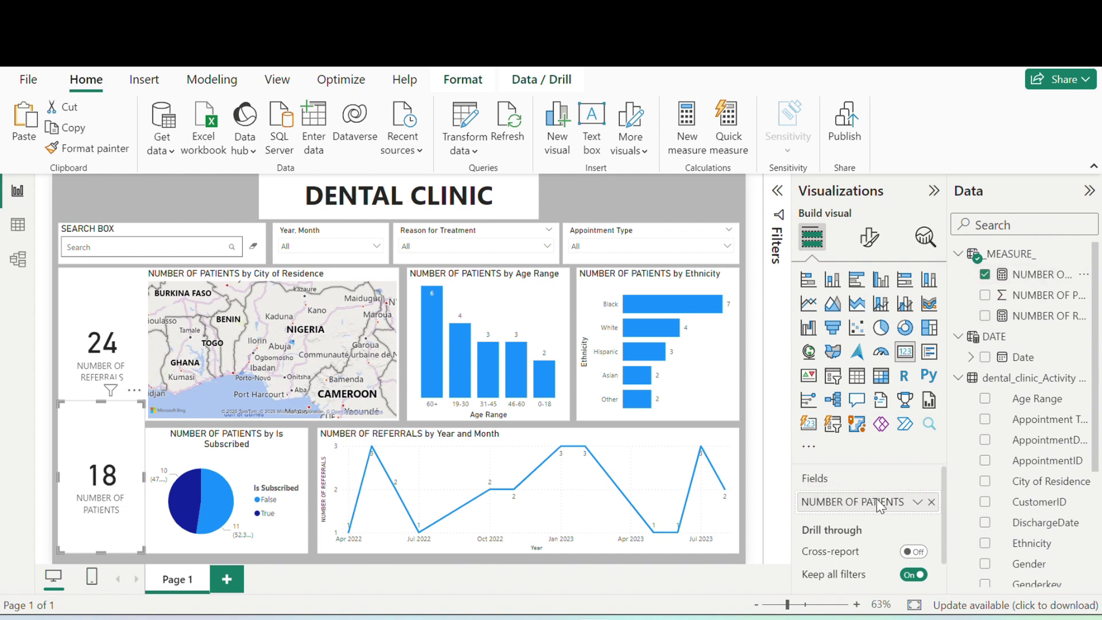
drag(99, 409, 106, 429)
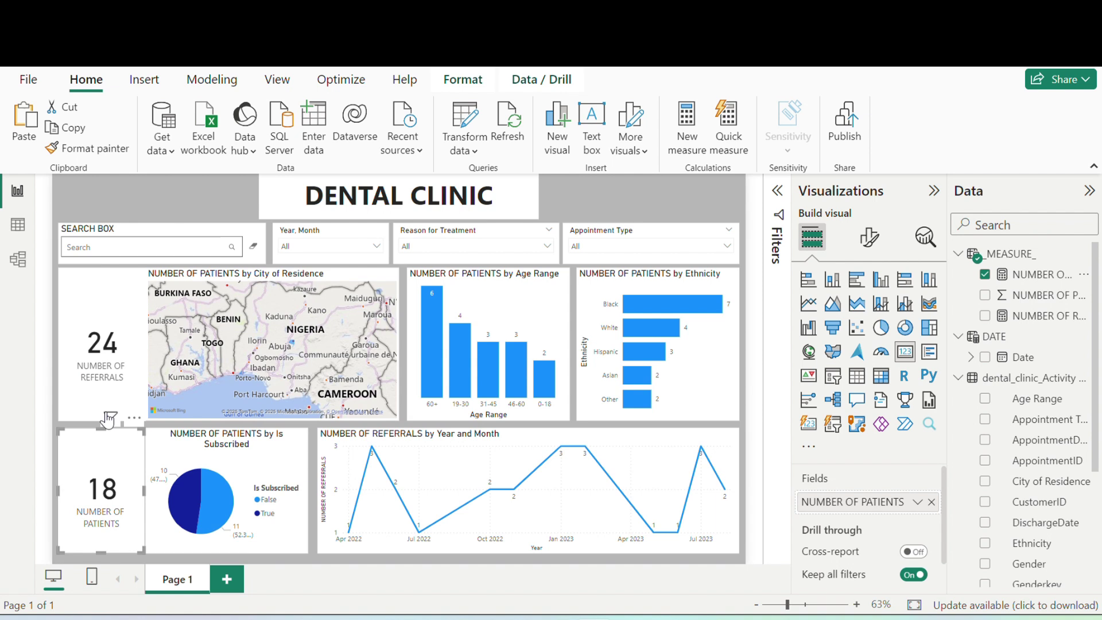
- Narrow the NUMBER OF REFERRALS and NUMBER OF PATIENTS cards slightly to leave a gap beside the map and pie chart
click(133, 390)
drag(143, 343, 139, 343)
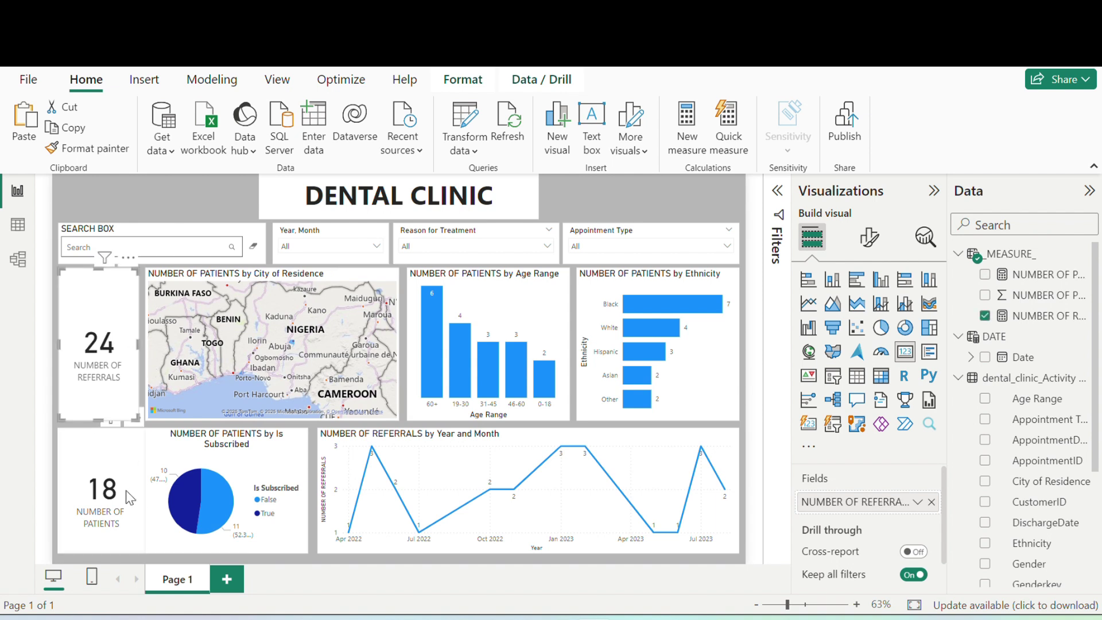
click(119, 443)
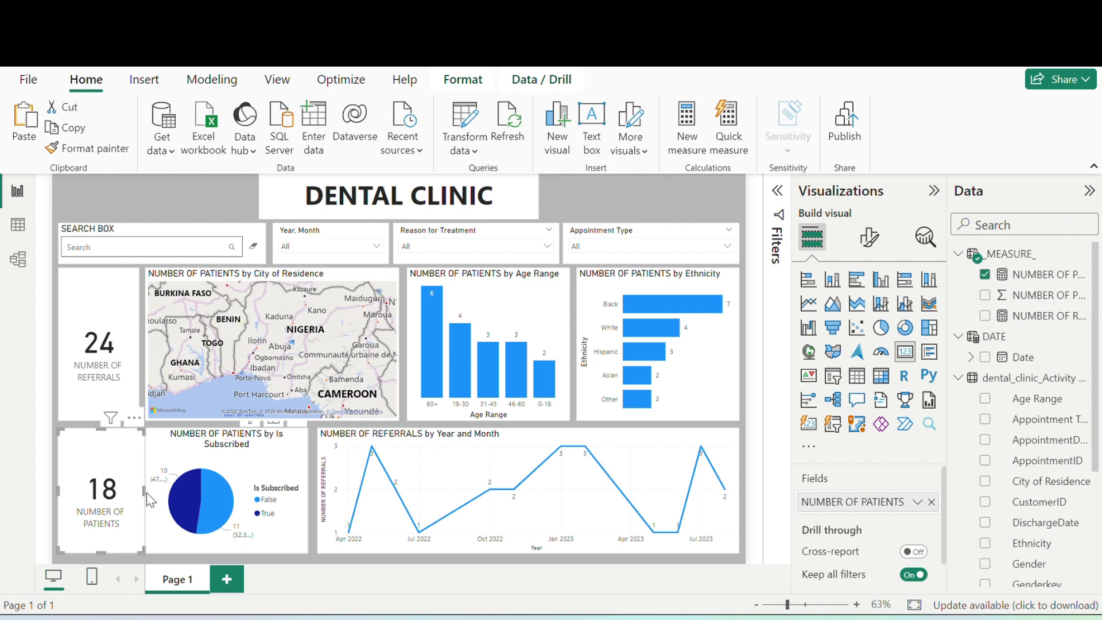
drag(144, 491, 139, 491)
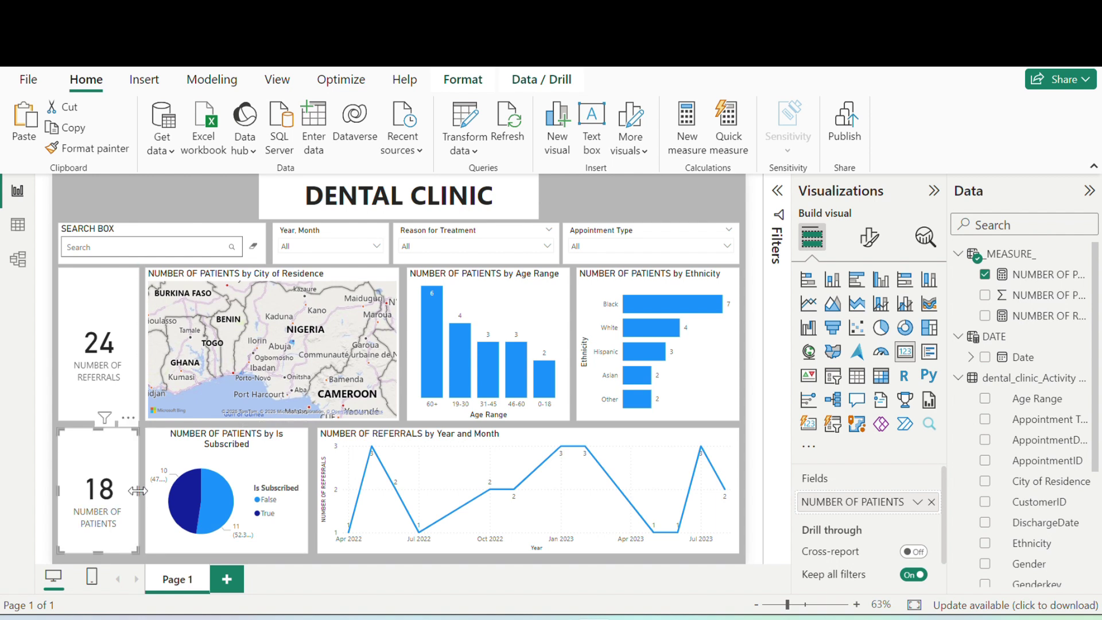
click(635, 189)
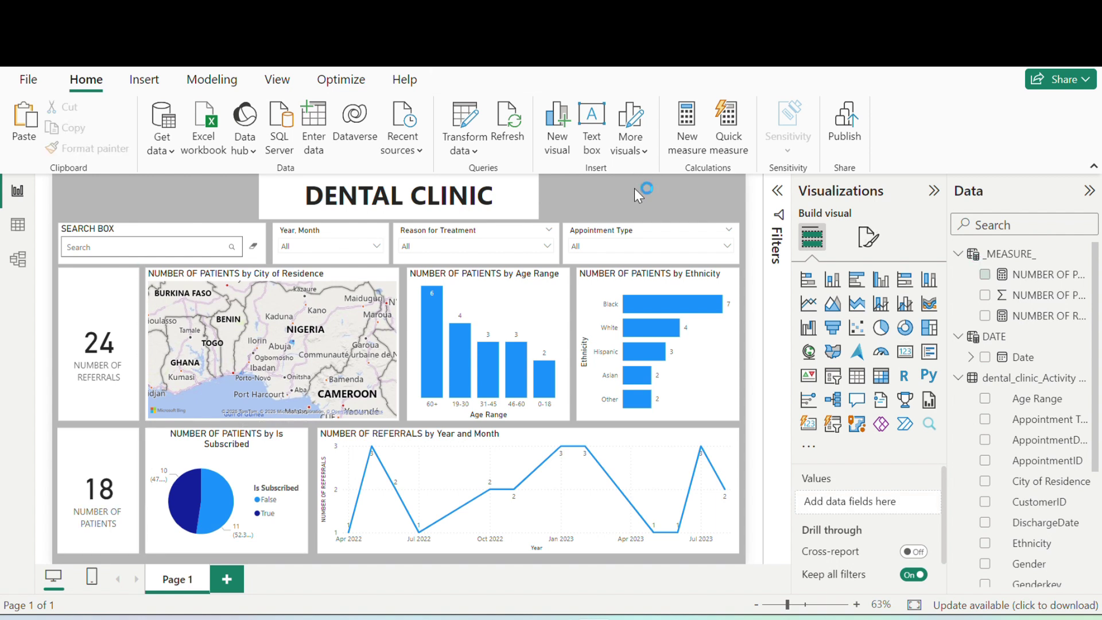